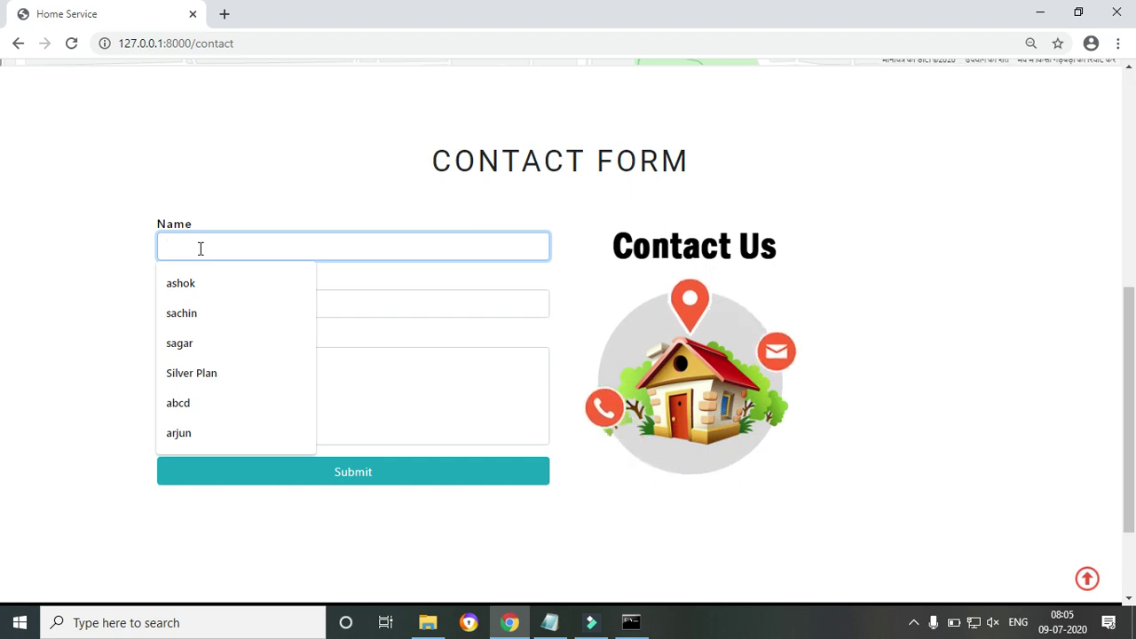
Enter the sender's name in the contact form and pick the saved email address
type("rahul")
key("Tab")
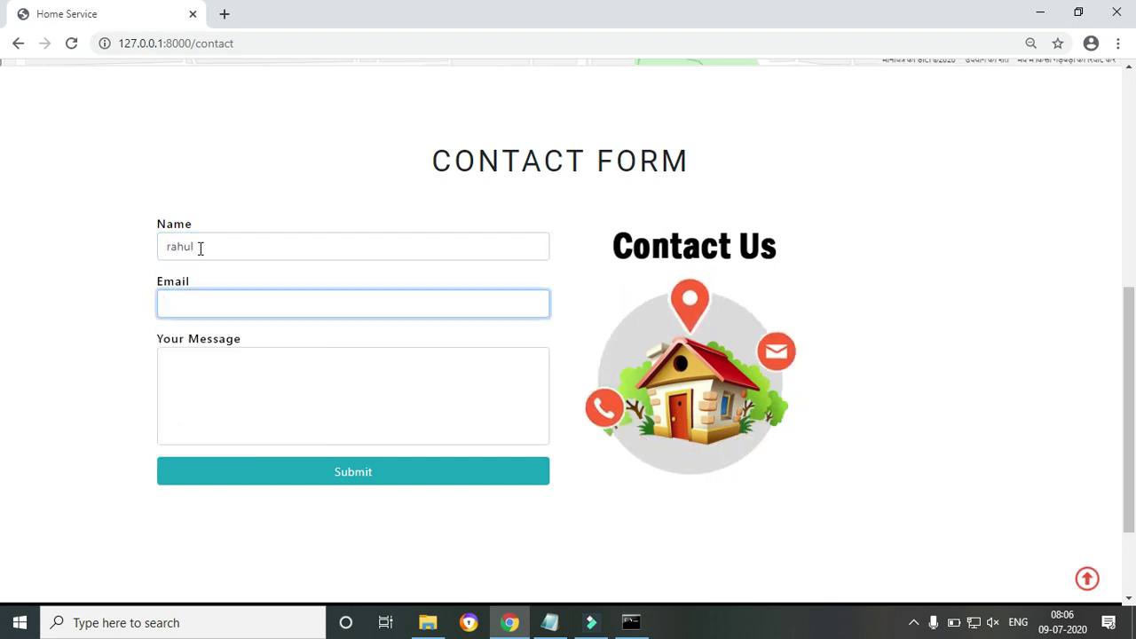
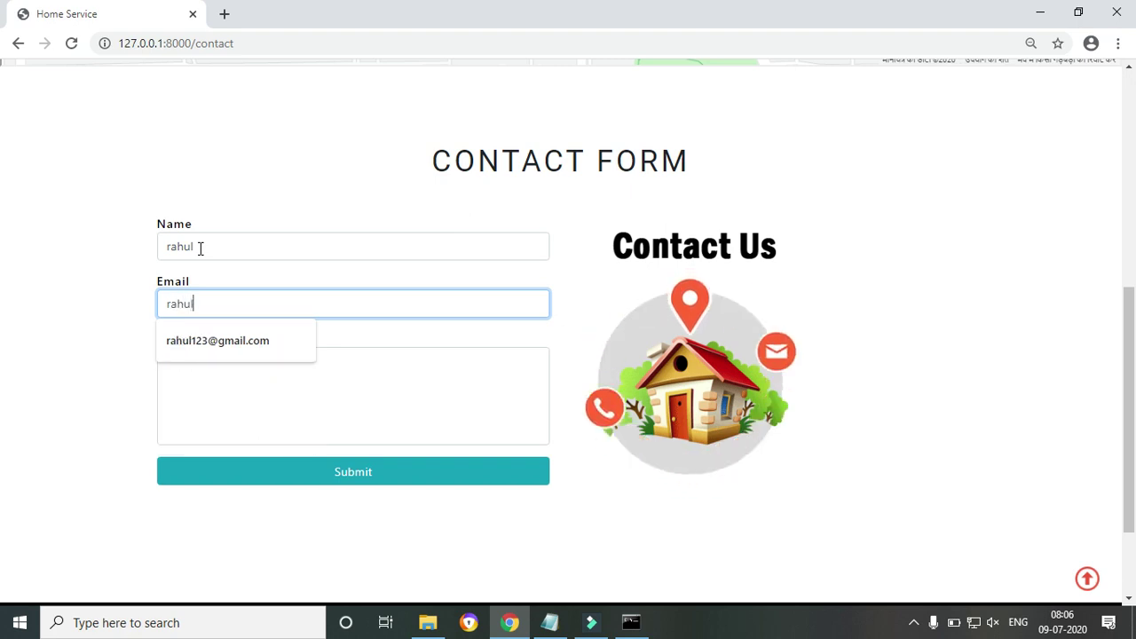
left_click(231, 346)
Send the message 'Is Service Availalble In Bhopal City' and dismiss the sent confirmation
left_click(235, 367)
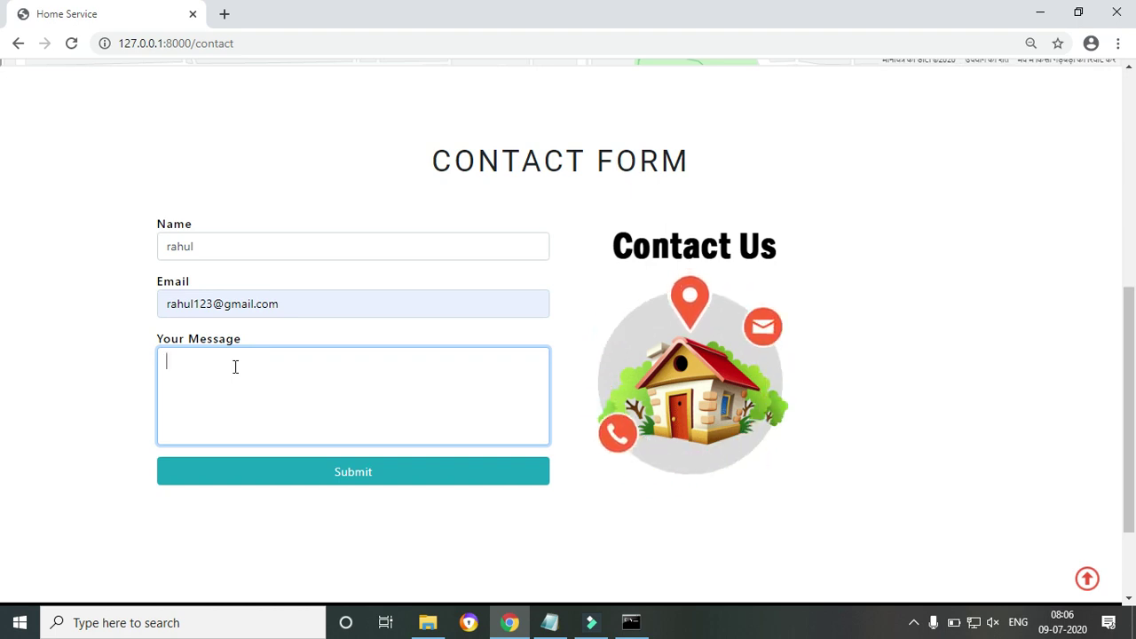
type("Is ")
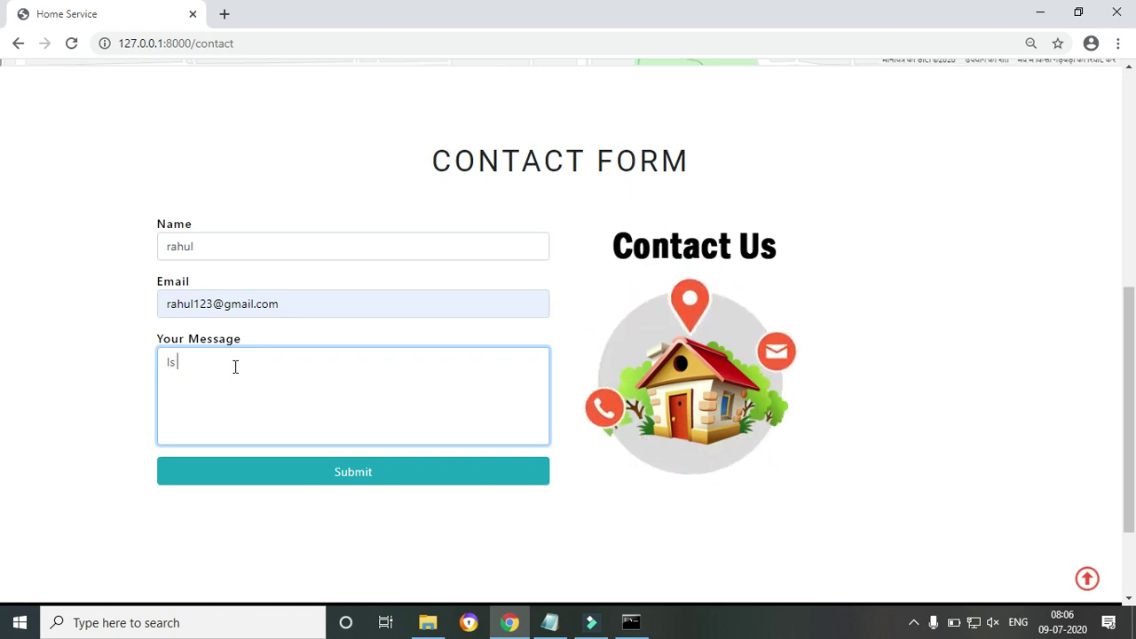
type("Service Availalble In Bhopal City")
left_click(305, 472)
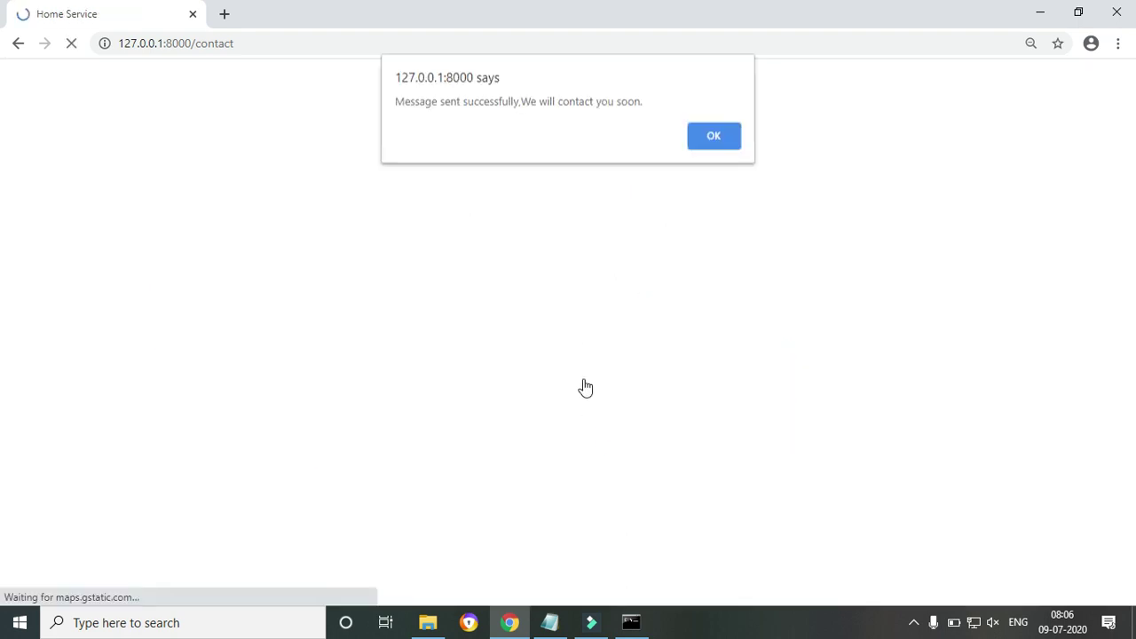
left_click(715, 138)
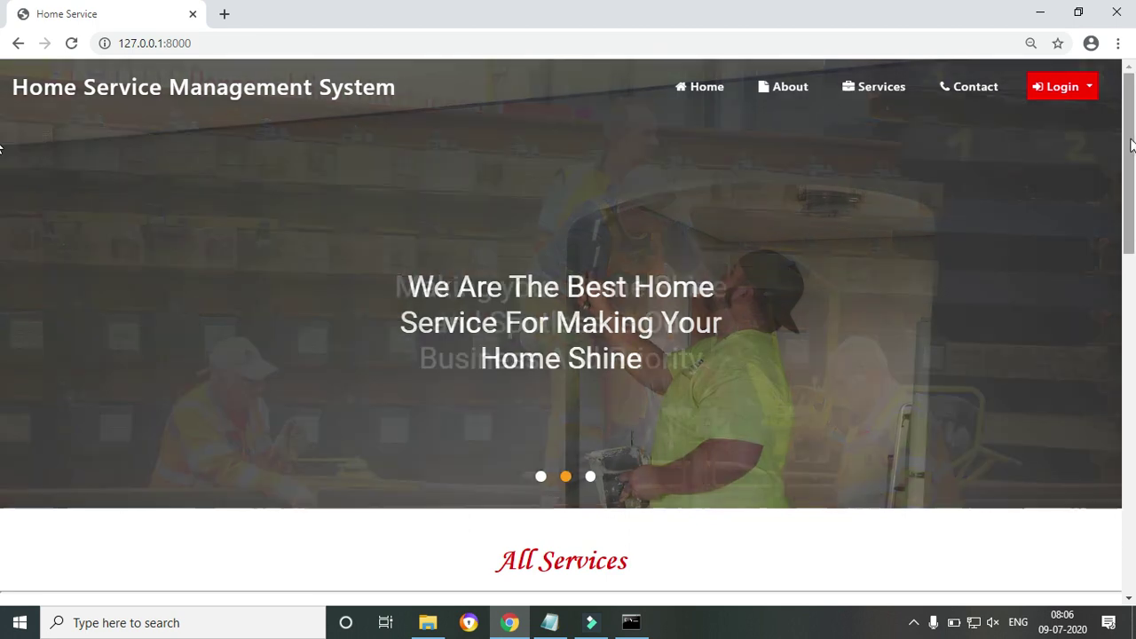
Browse the service cards and select the Electrician provider count of 2
scroll(3, 345, "down", 5)
scroll(2, 344, "down", 1)
scroll(3, 345, "up", 1)
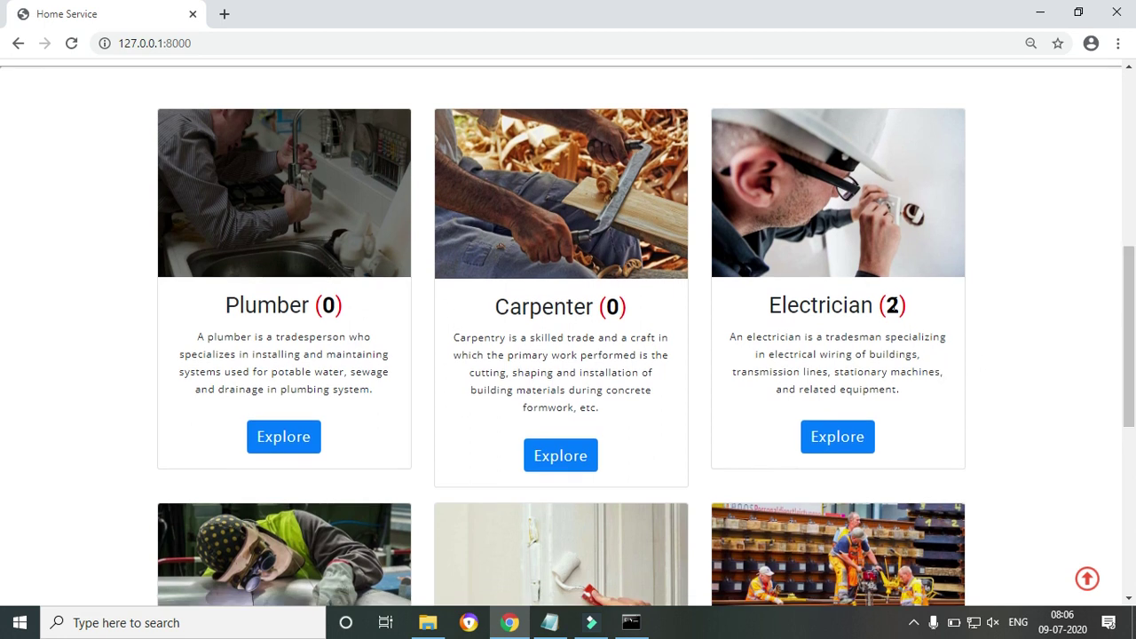
double_click(892, 305)
left_click(879, 324)
double_click(891, 306)
Return to the top of the homepage and reveal the user and admin login choices
mouse_move(1134, 394)
left_mouse_down()
mouse_move(1135, 373)
mouse_move(1135, 559)
mouse_move(1134, 352)
left_mouse_up()
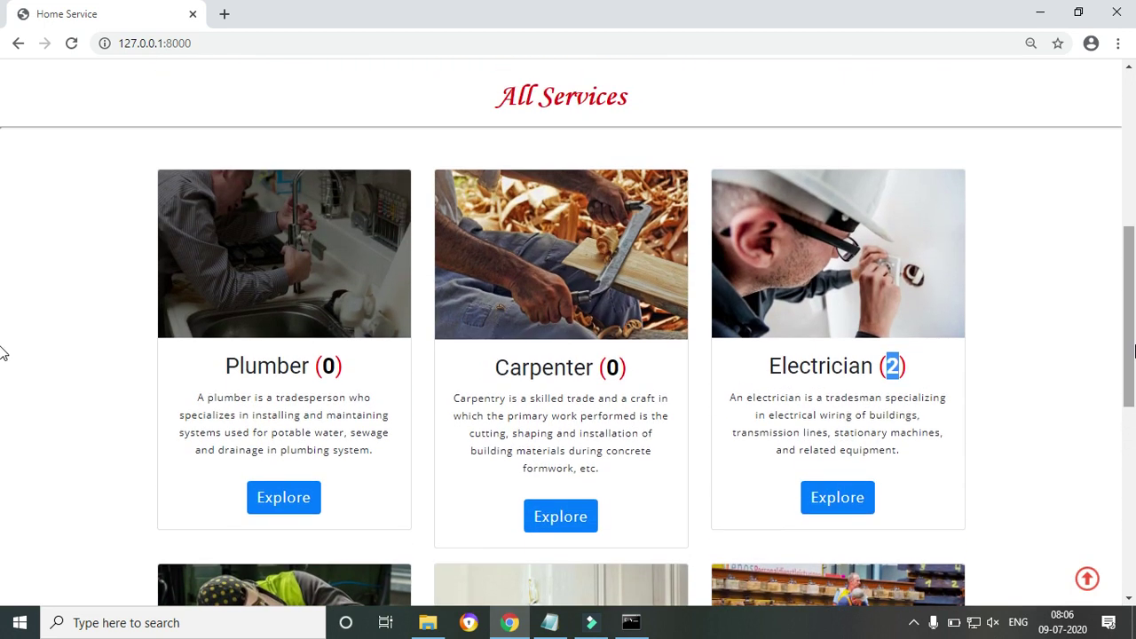
left_click_drag(1129, 307, 1132, 133)
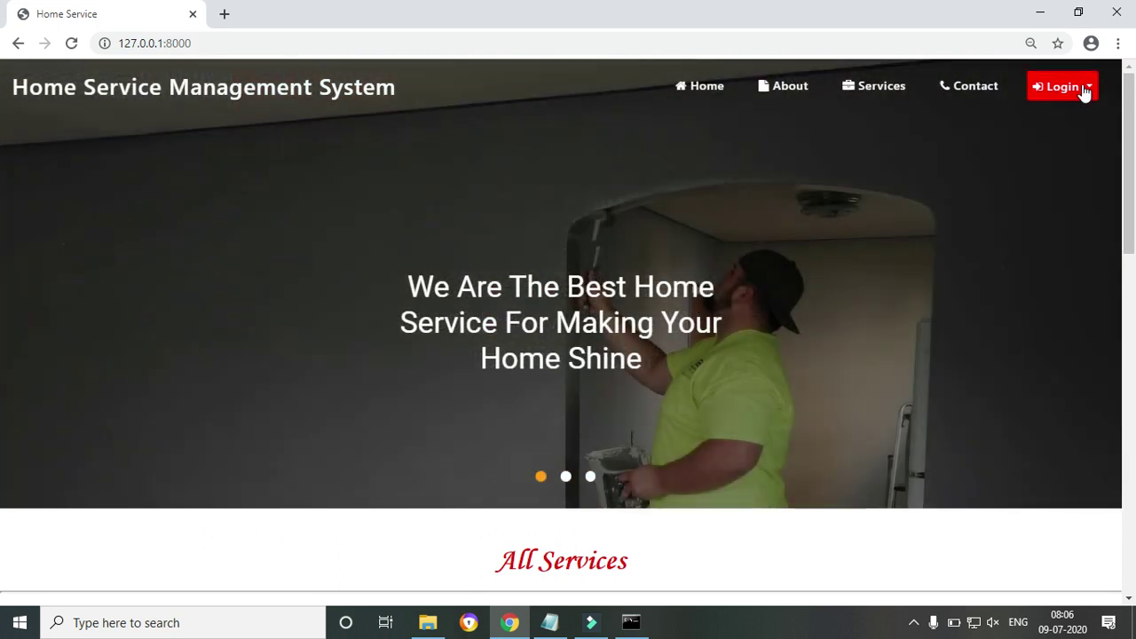
left_click(1081, 87)
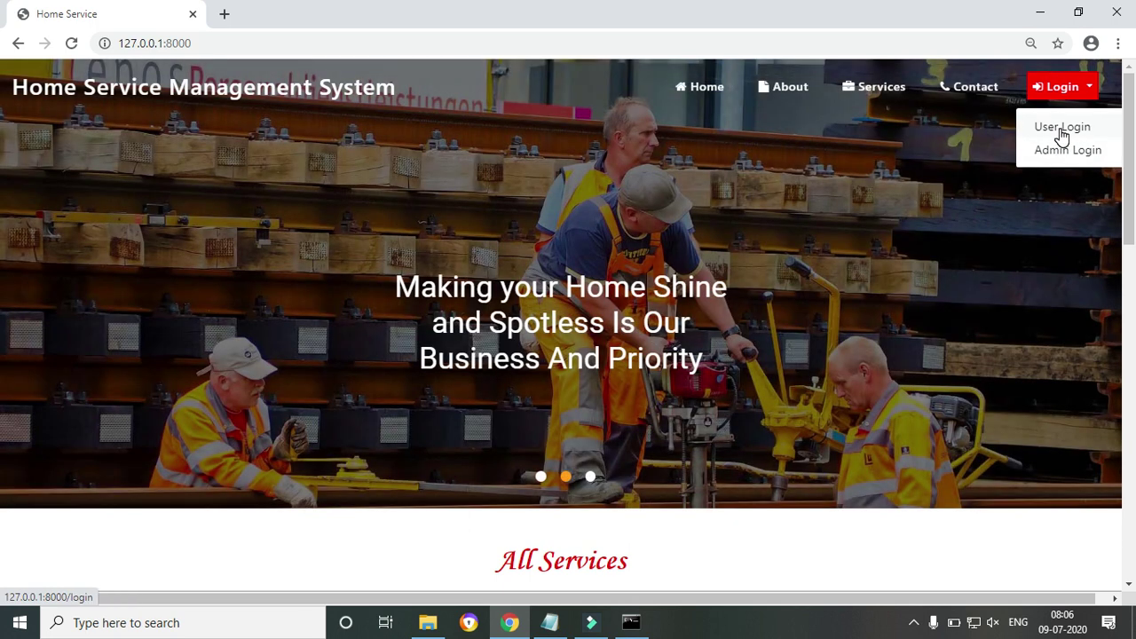
View the User Login page and the account registration form, then go to Admin Login
left_click(1062, 131)
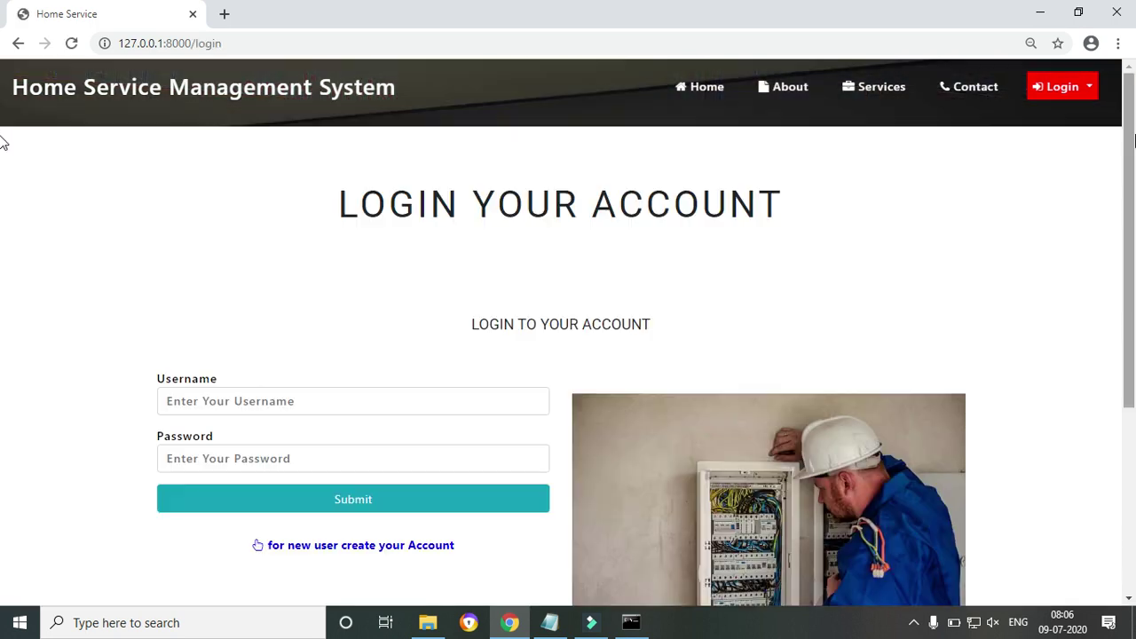
scroll(3, 262, "down", 2)
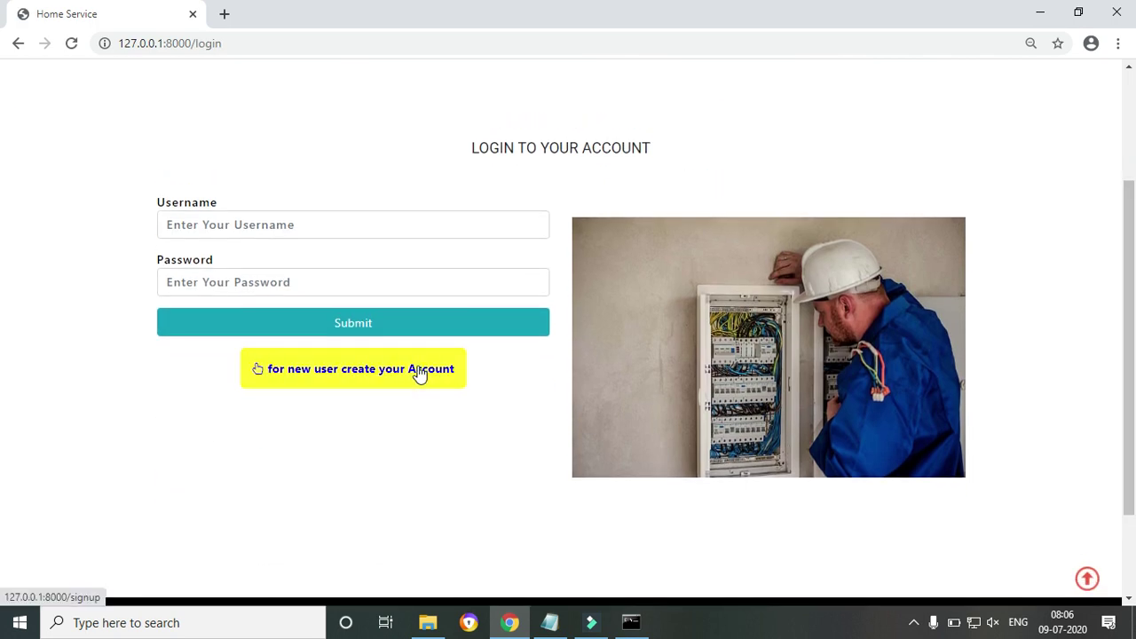
left_click(414, 373)
scroll(2, 197, "down", 3)
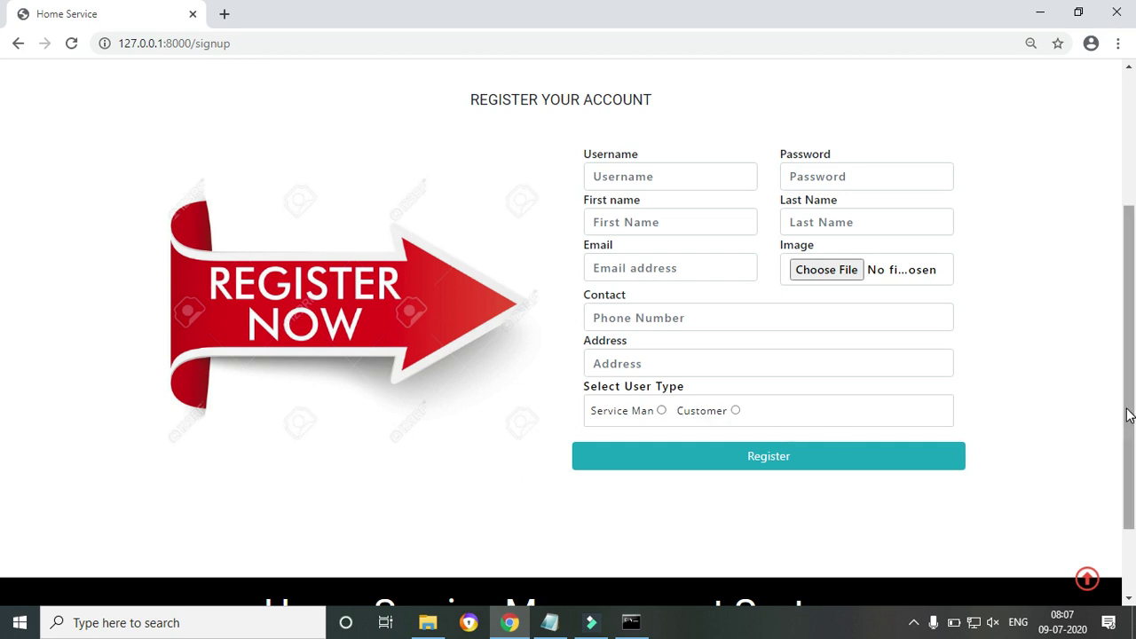
scroll(2, 342, "up", 3)
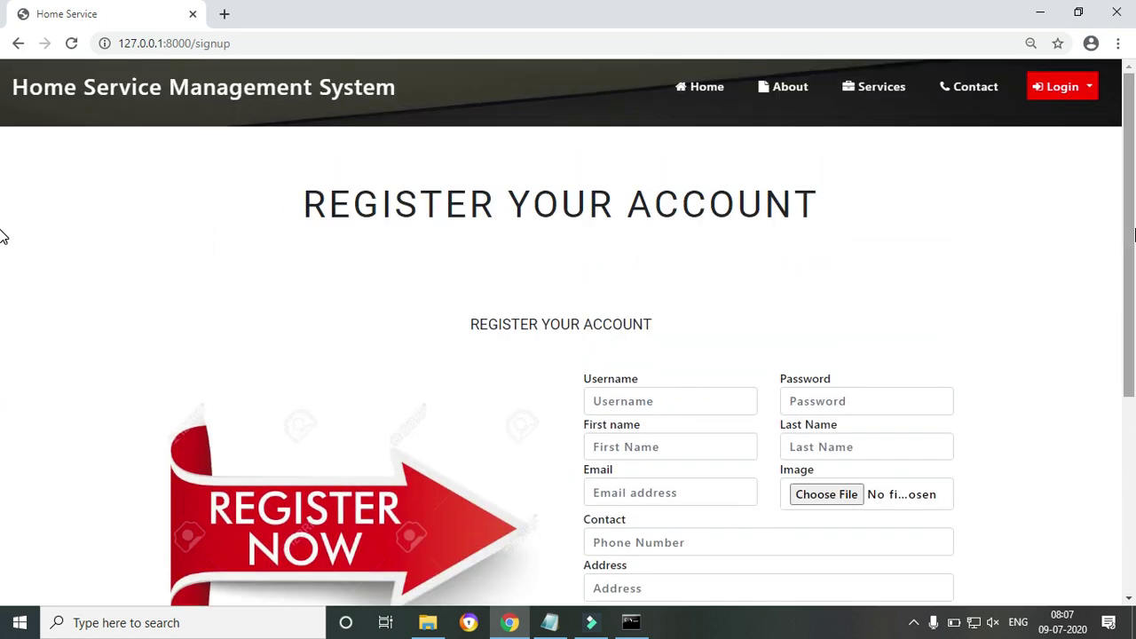
left_click(1095, 88)
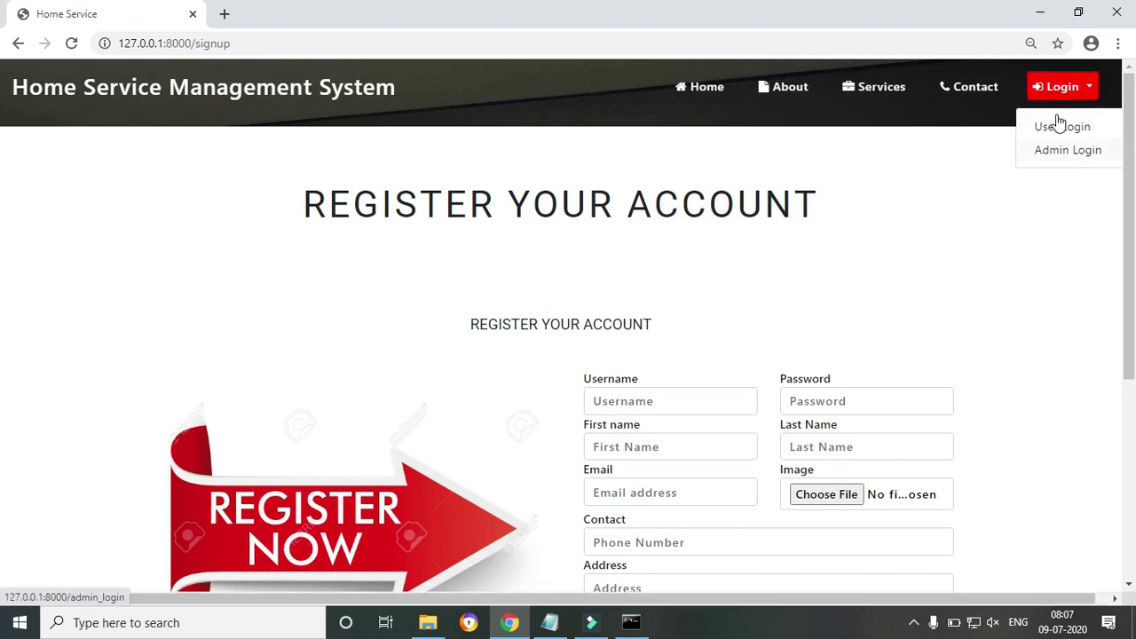
left_click(1063, 148)
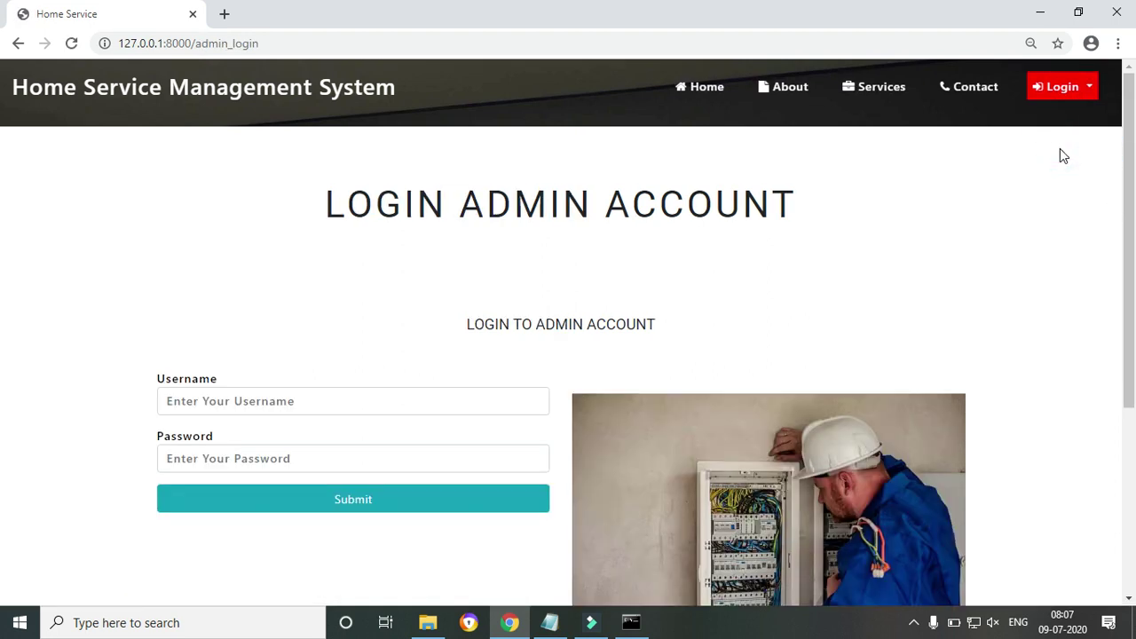
Sign in with the admin username and password and dismiss the 'logged in successfully' alert
left_click(364, 401)
type("admin")
key("Tab")
type("a")
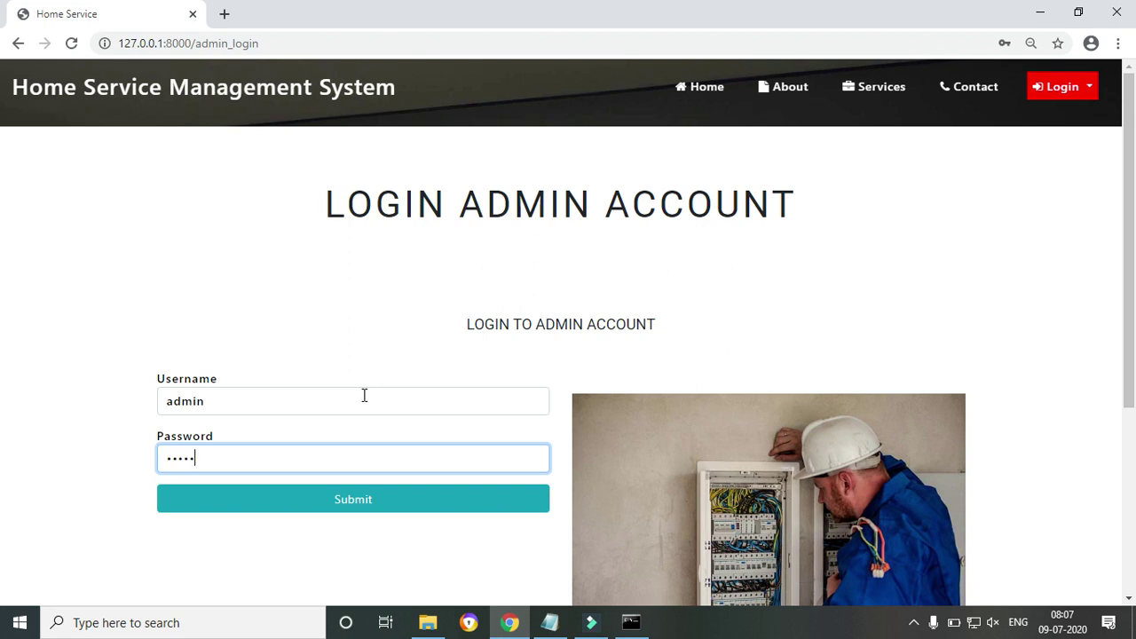
left_click(317, 500)
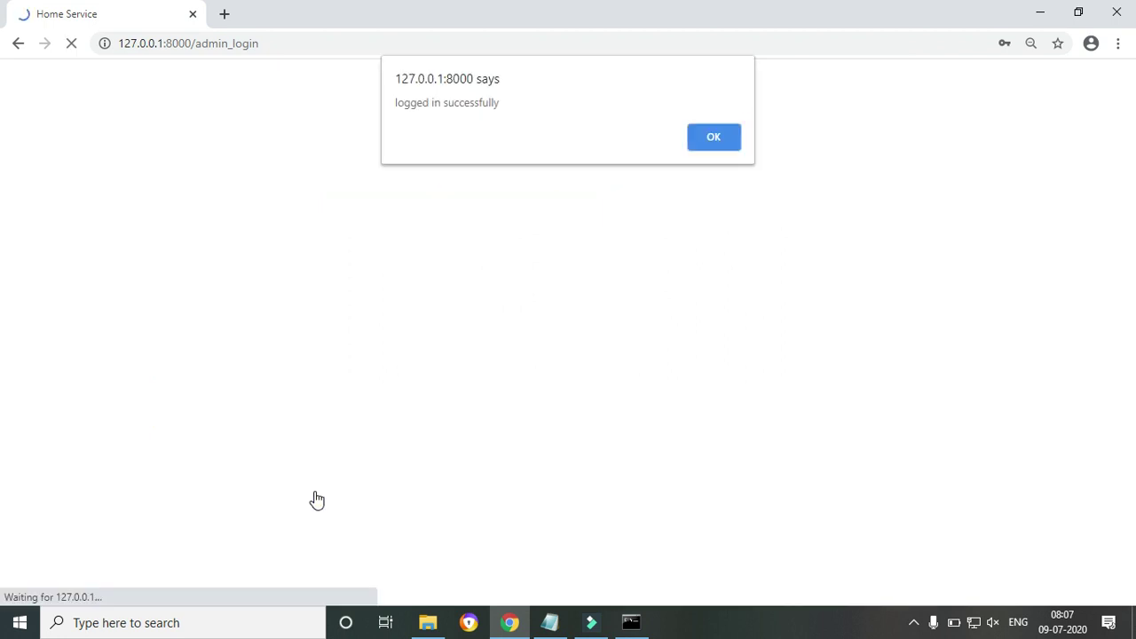
left_click(716, 138)
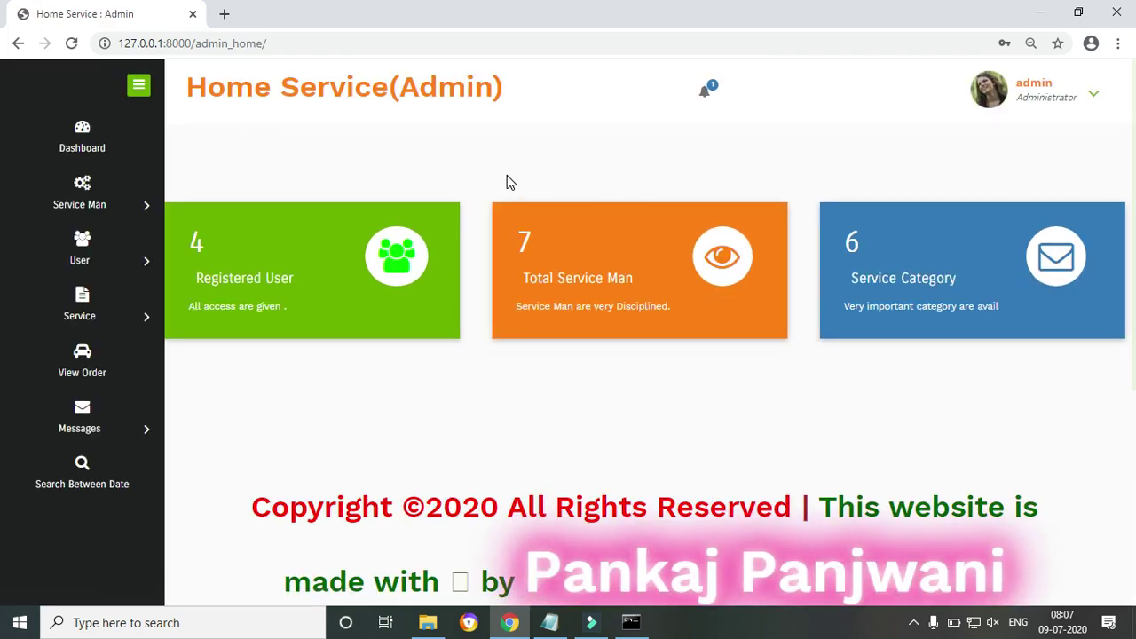
From the notification bell, review service man 6's details and open its Change Status page
key("ctrl+minus")
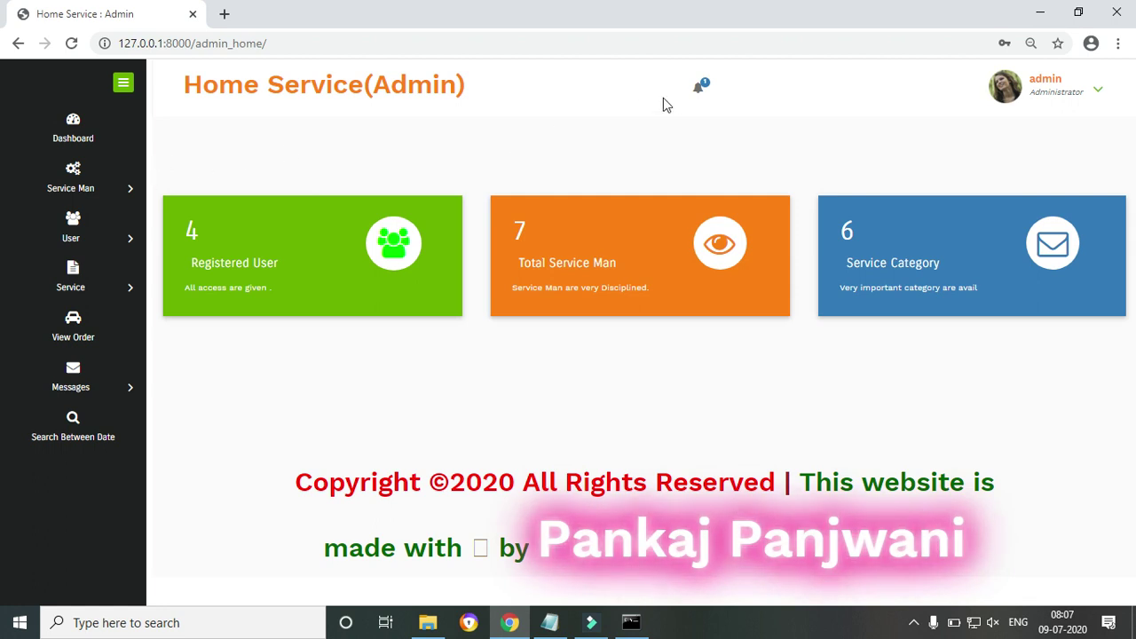
left_click(705, 88)
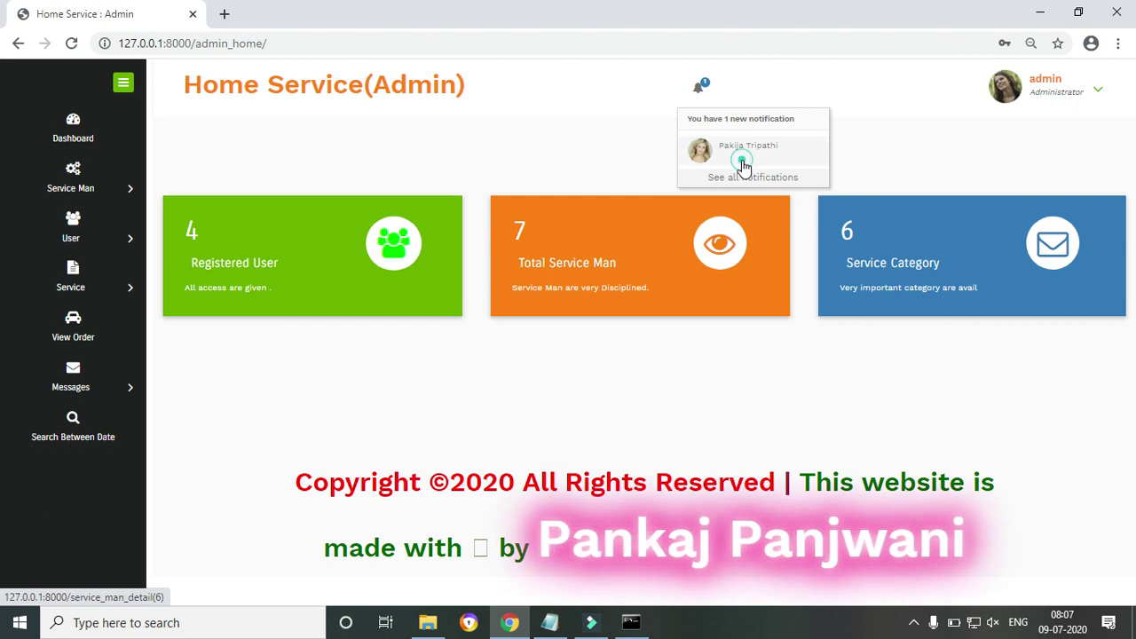
left_click(744, 167)
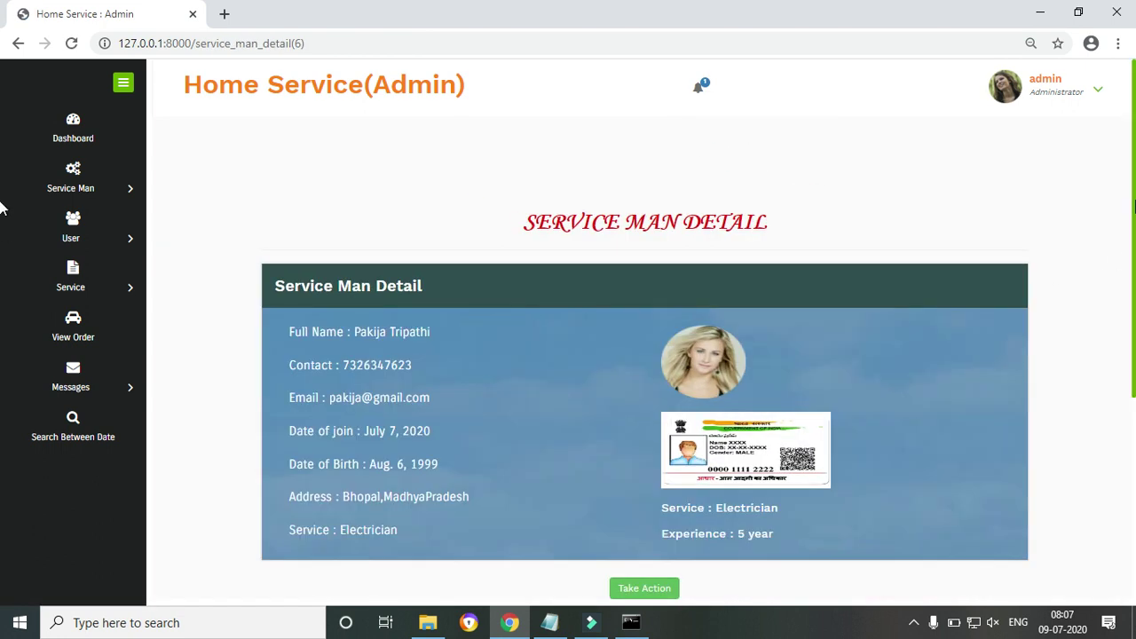
scroll(2, 232, "down", 1)
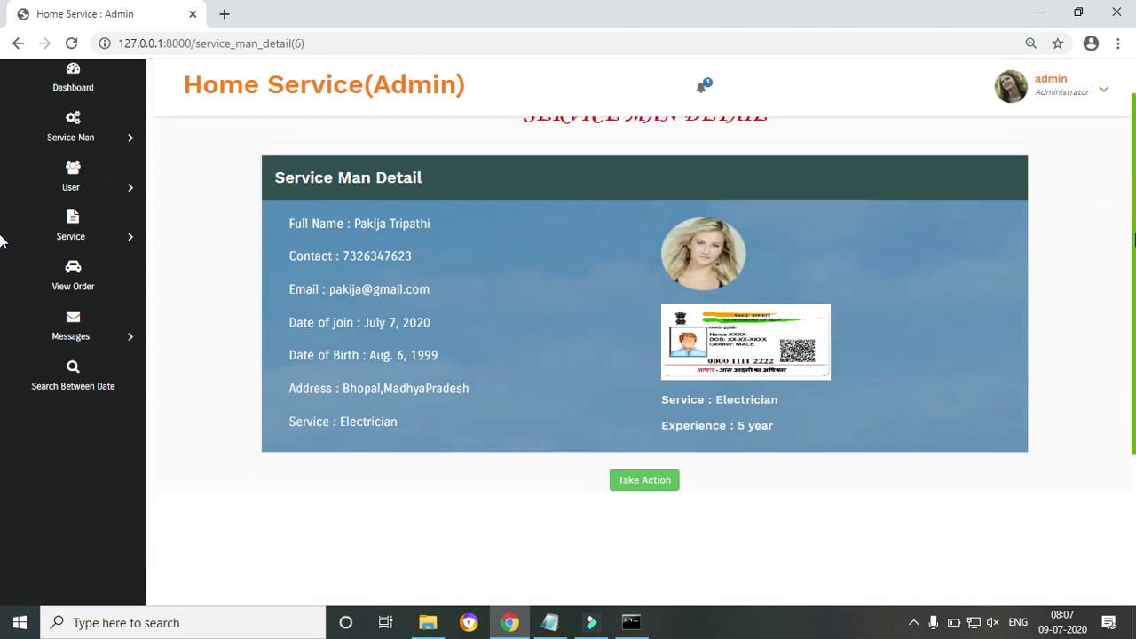
key("ctrl+plus")
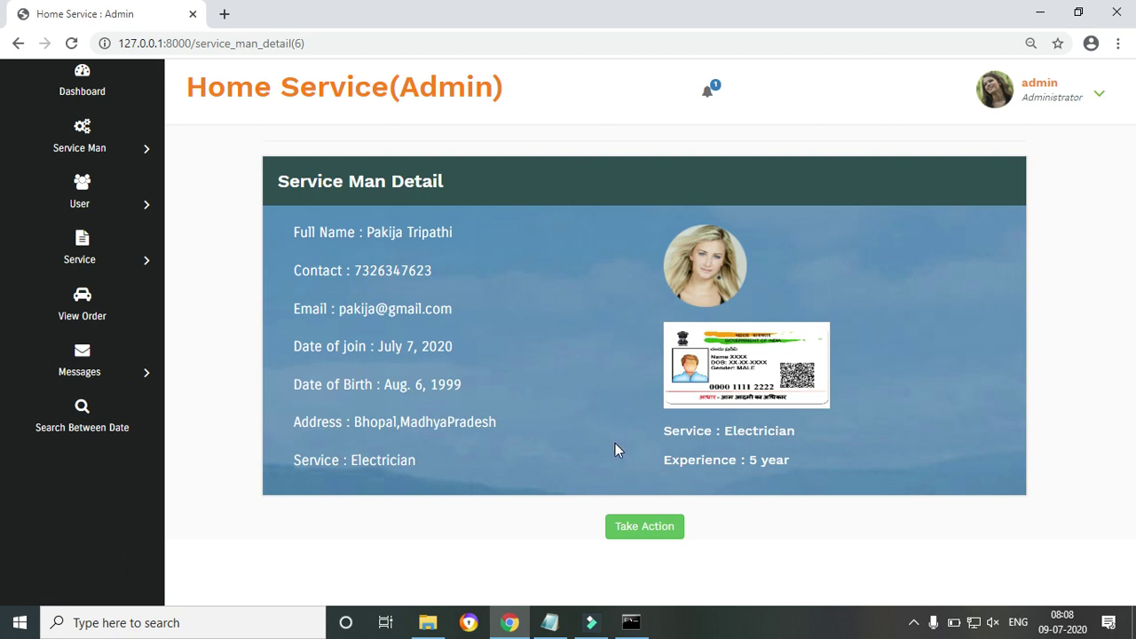
left_click(641, 532)
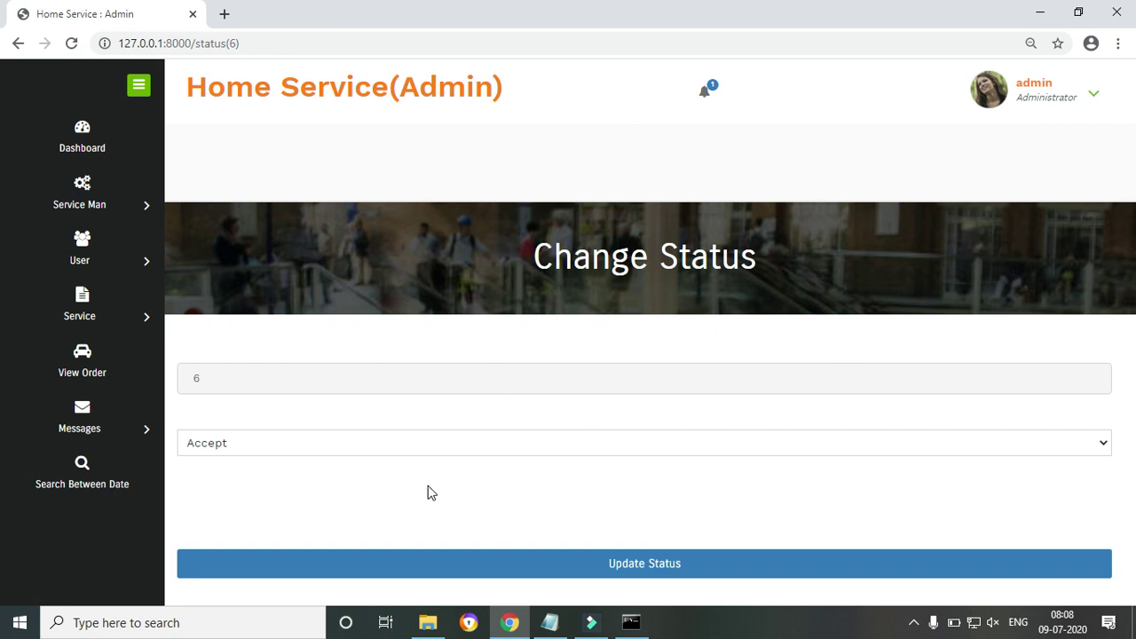
Check the Accept/Reject status options, then view the registered users list from the dashboard
left_click(373, 453)
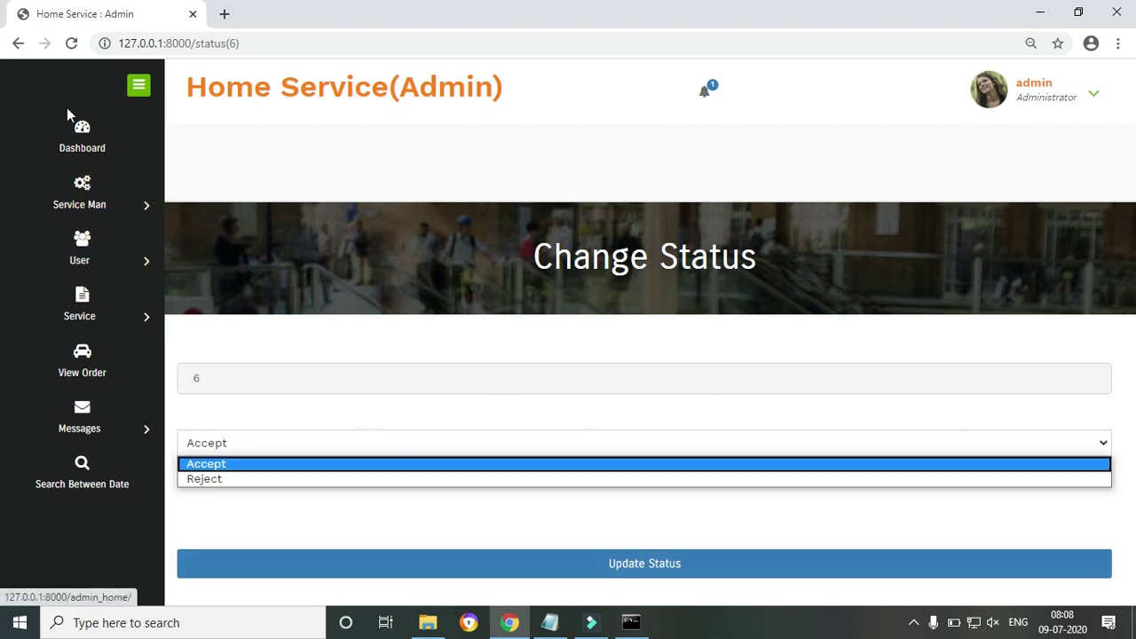
left_click(75, 147)
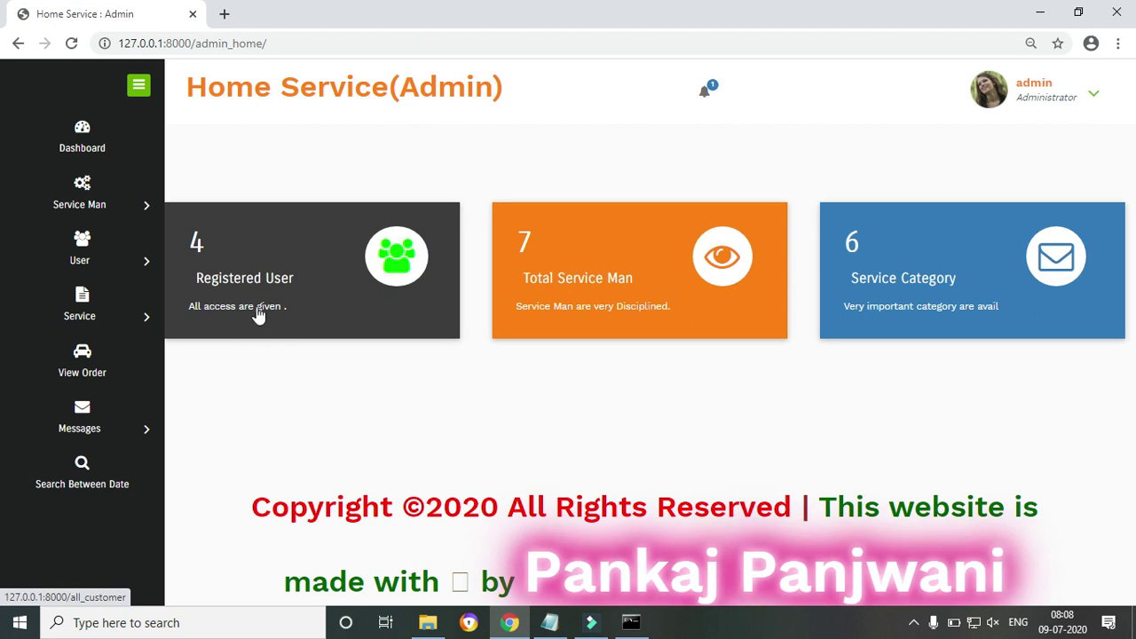
left_click(291, 298)
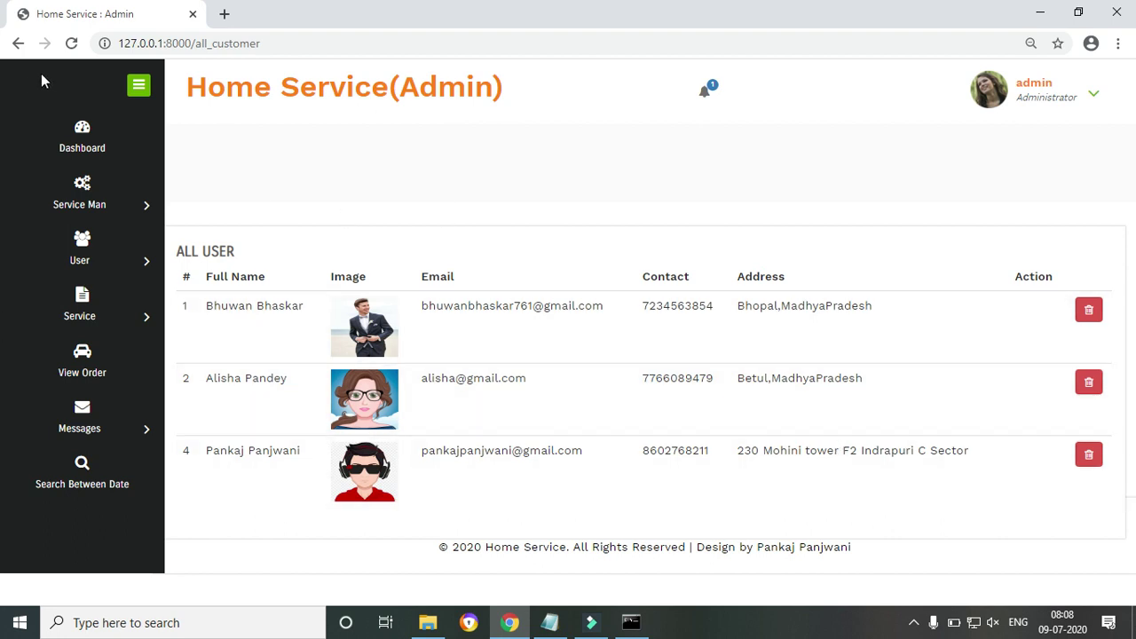
Go back to the dashboard and open the Total Service Man list
mouse_move(93, 204)
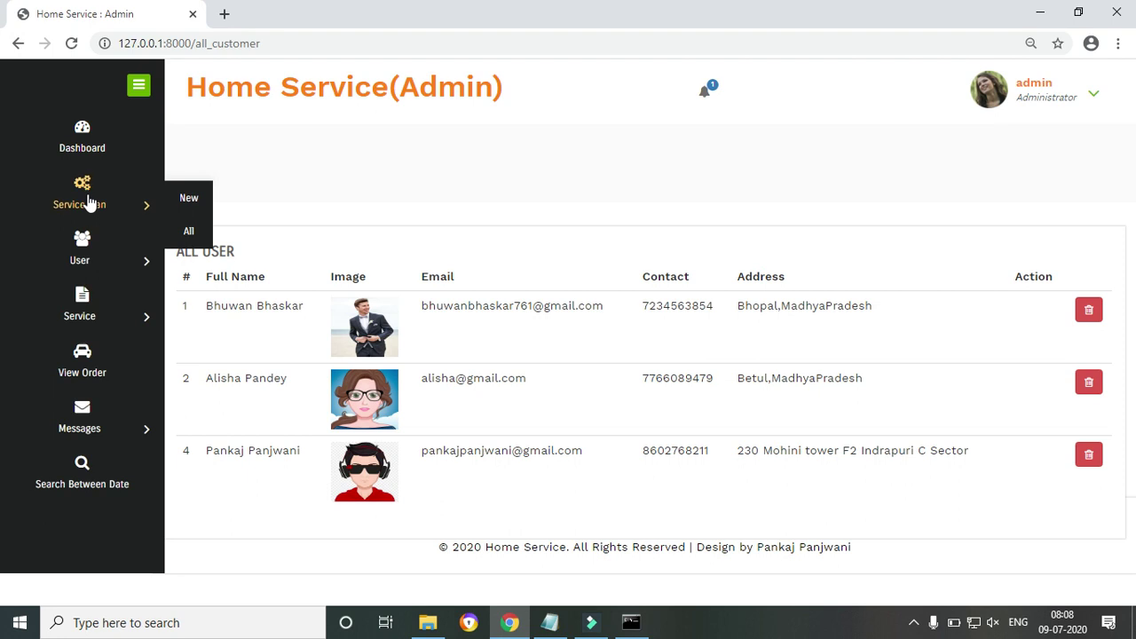
left_click(82, 128)
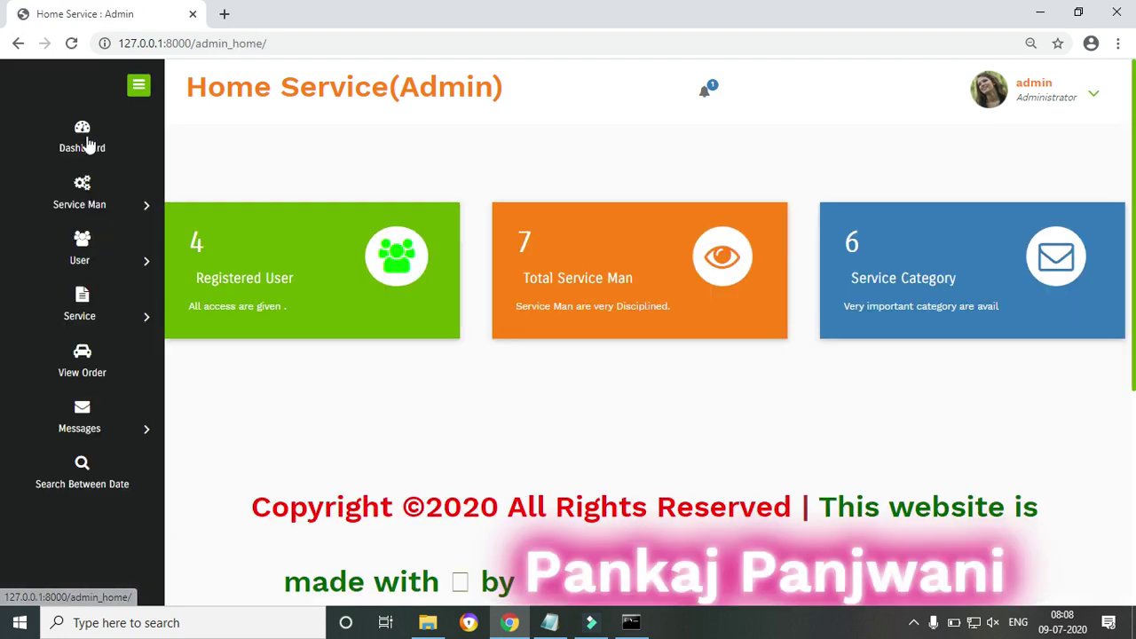
left_click(686, 291)
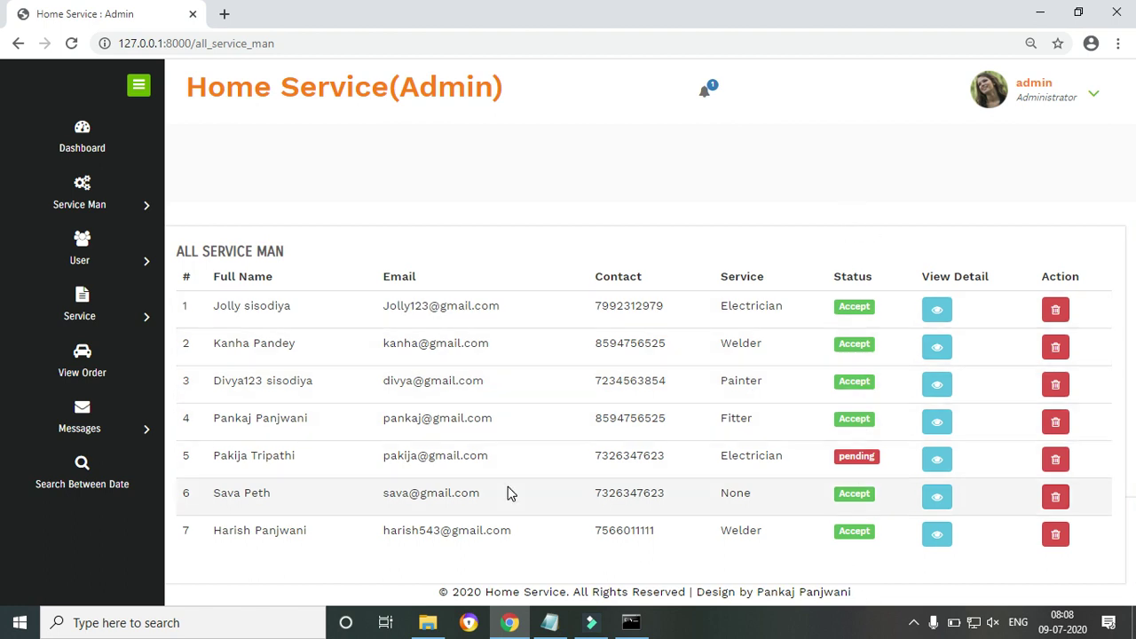
Inspect row 5's pending Electrician entry and check the notifications list
left_click_drag(219, 459, 802, 467)
left_click(768, 458)
left_click_drag(730, 457, 886, 462)
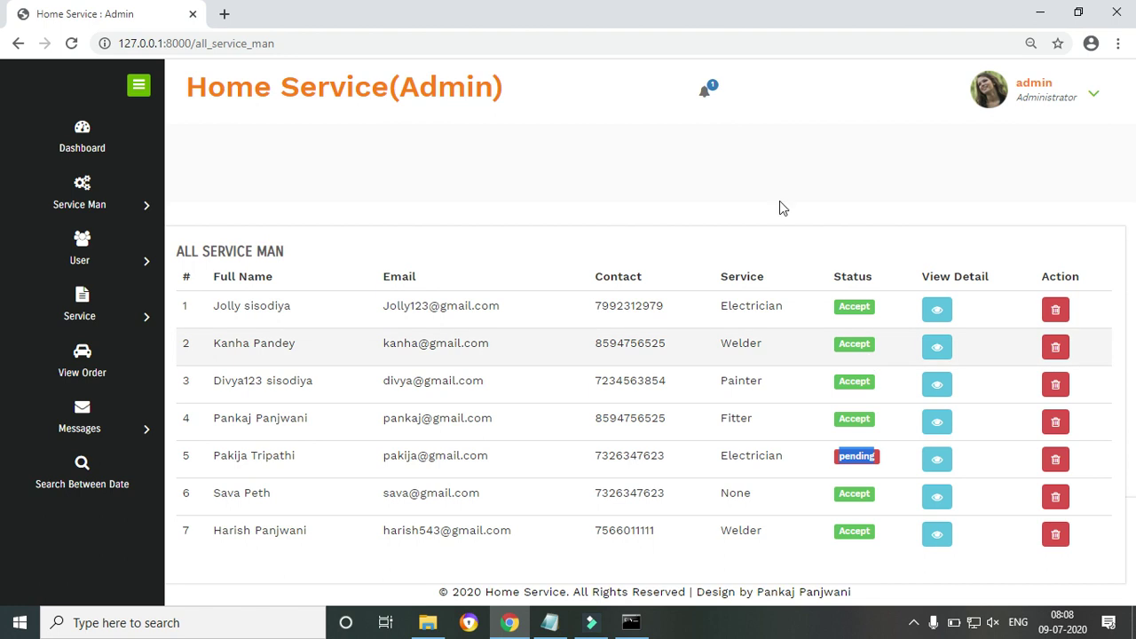
left_click(706, 94)
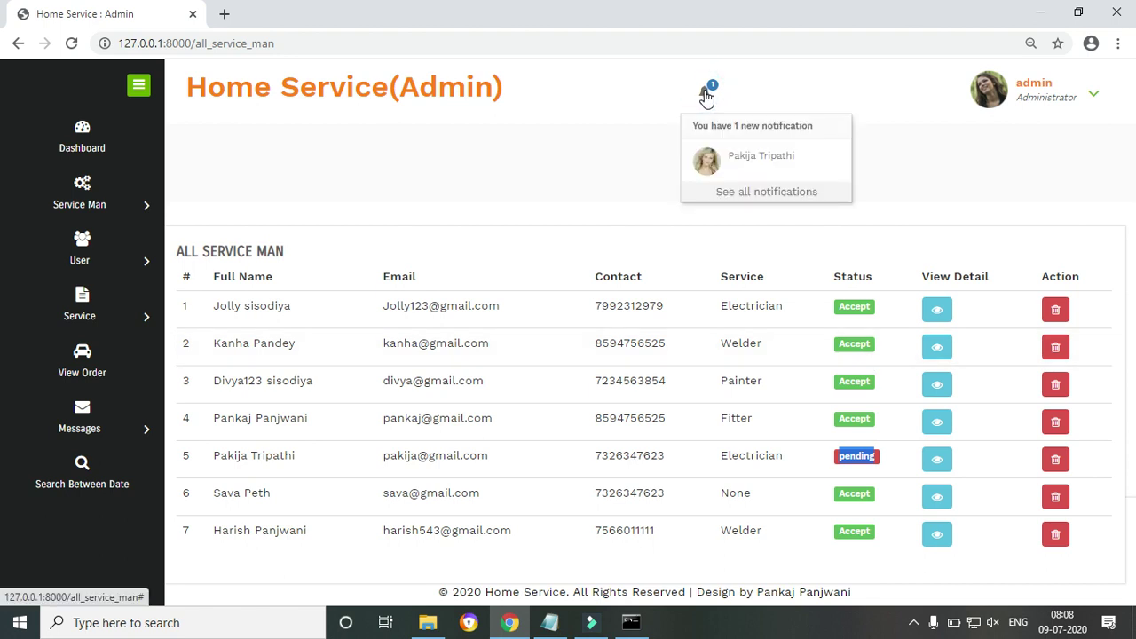
left_click(707, 94)
Update row 5's service man status to Accept and dismiss the confirmation
left_click(946, 466)
left_click_drag(1133, 169, 1133, 306)
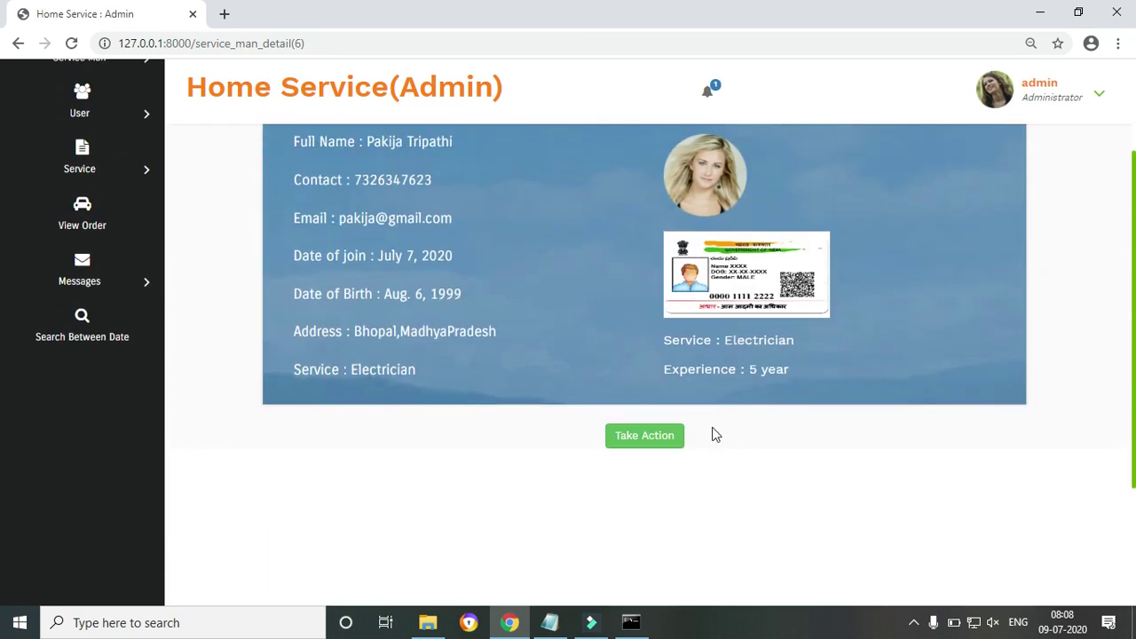
left_click(632, 444)
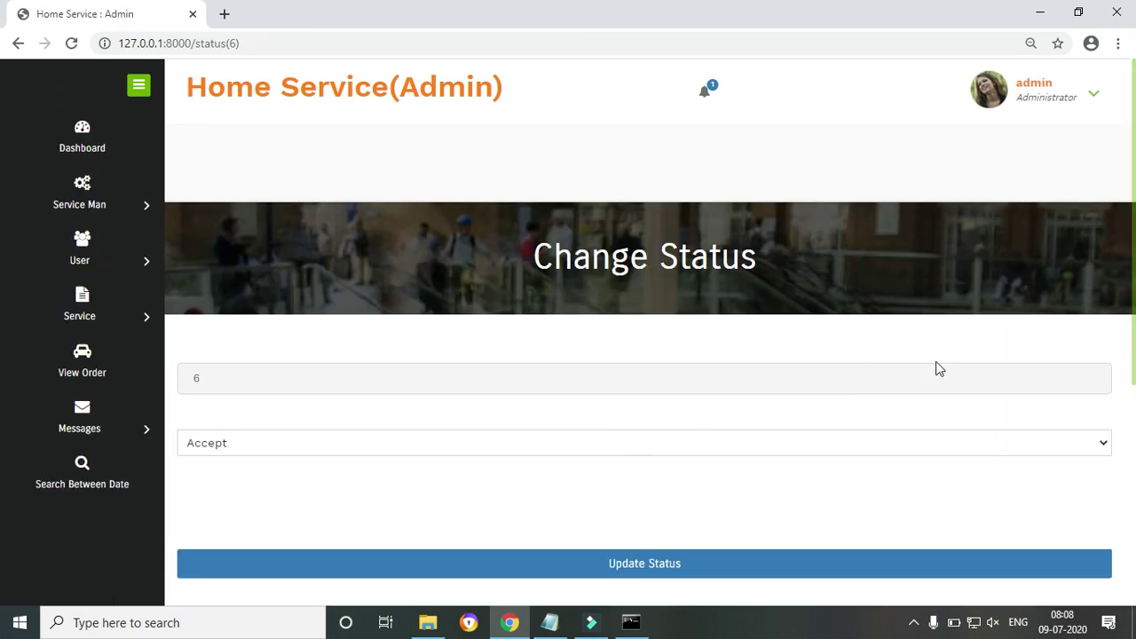
left_click(551, 569)
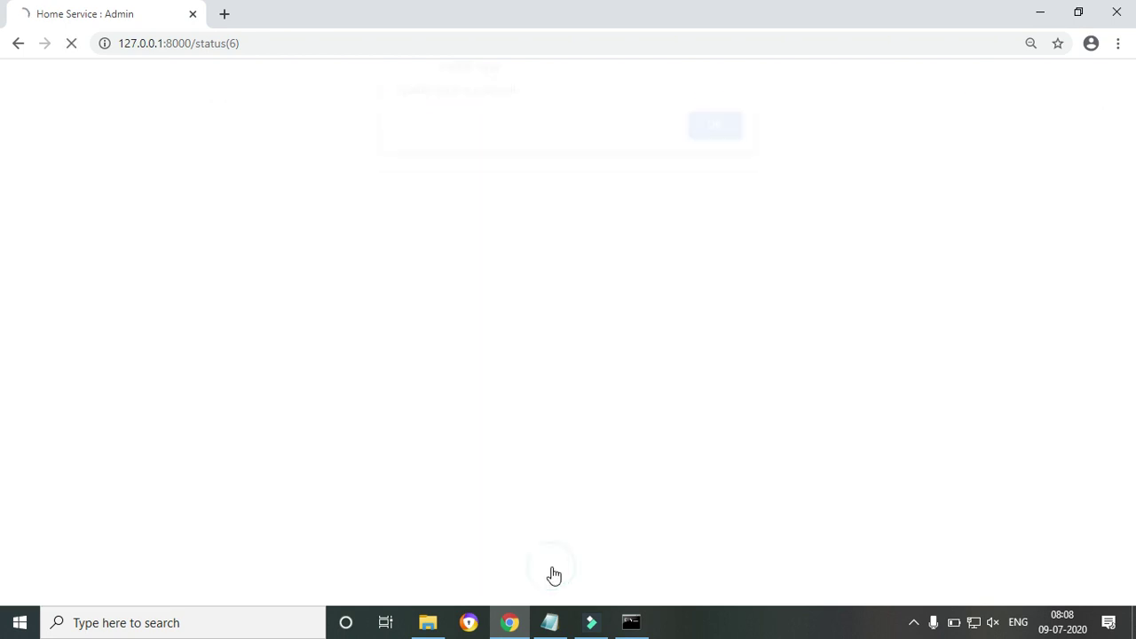
left_click(721, 138)
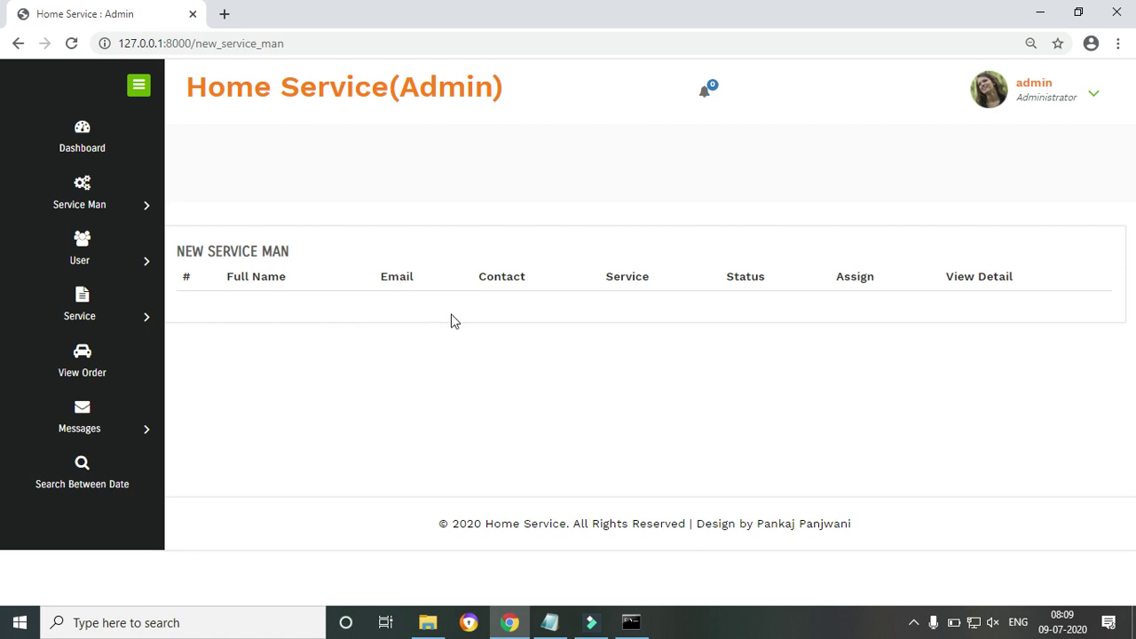
Confirm no notifications remain, list all service men, and view row 5's Electrician profile
left_click(711, 94)
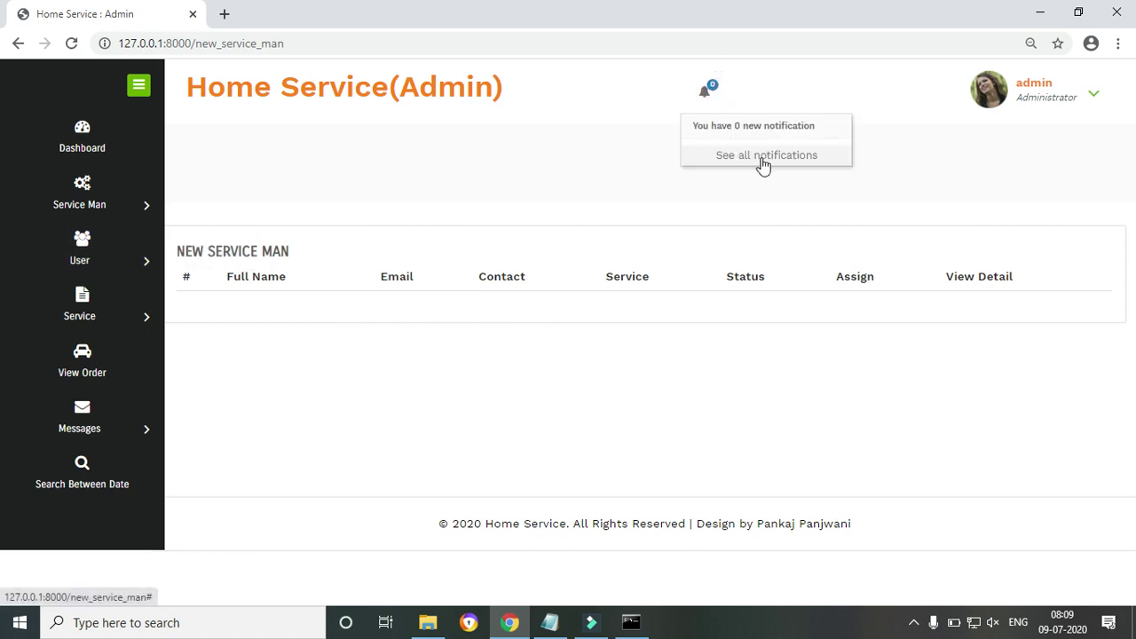
mouse_move(113, 261)
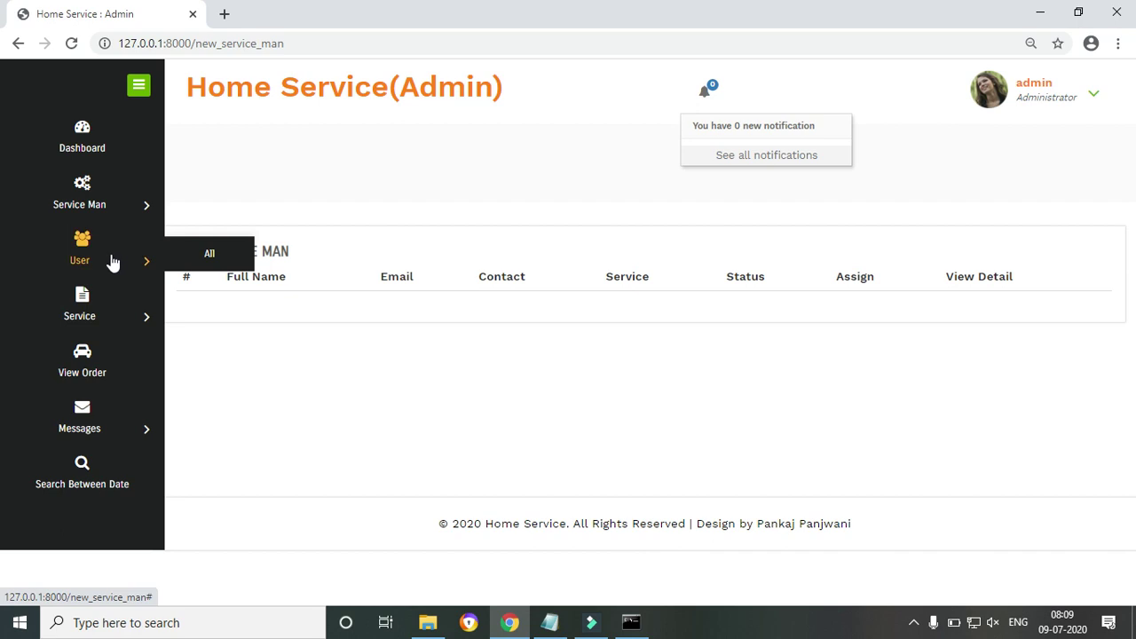
left_click(106, 206)
left_click(193, 233)
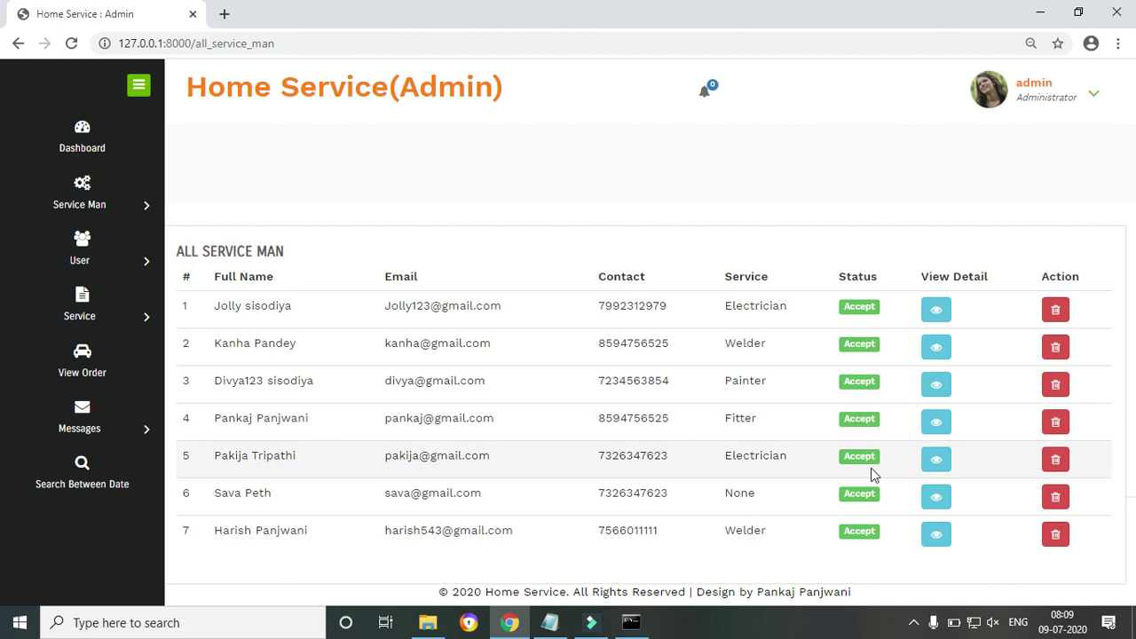
left_click(938, 460)
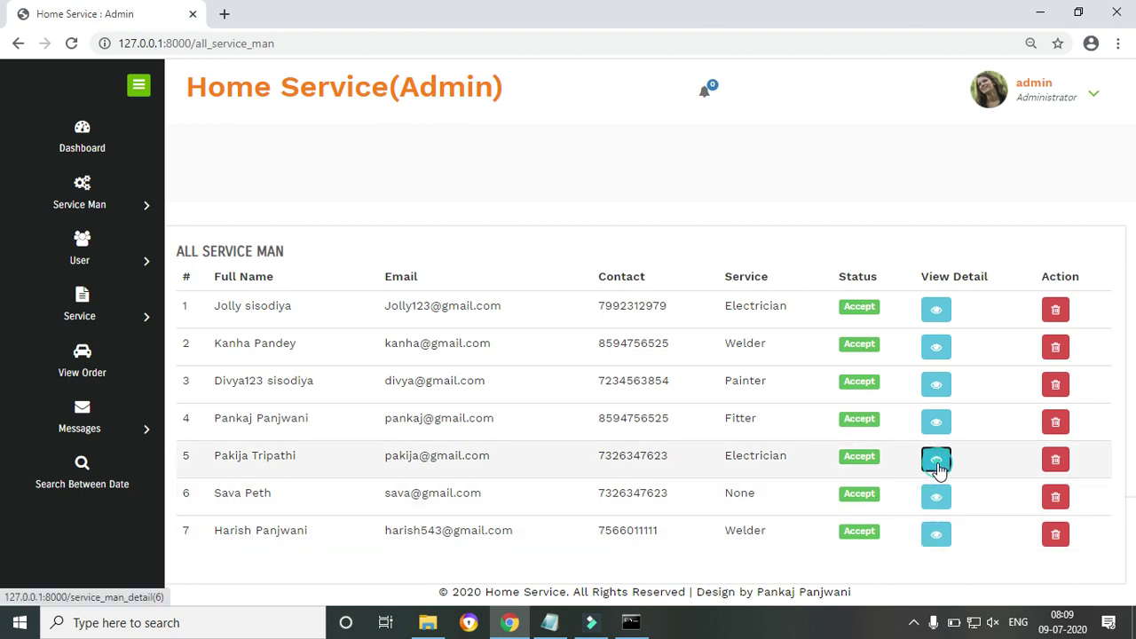
scroll(538, 329, "down", 2)
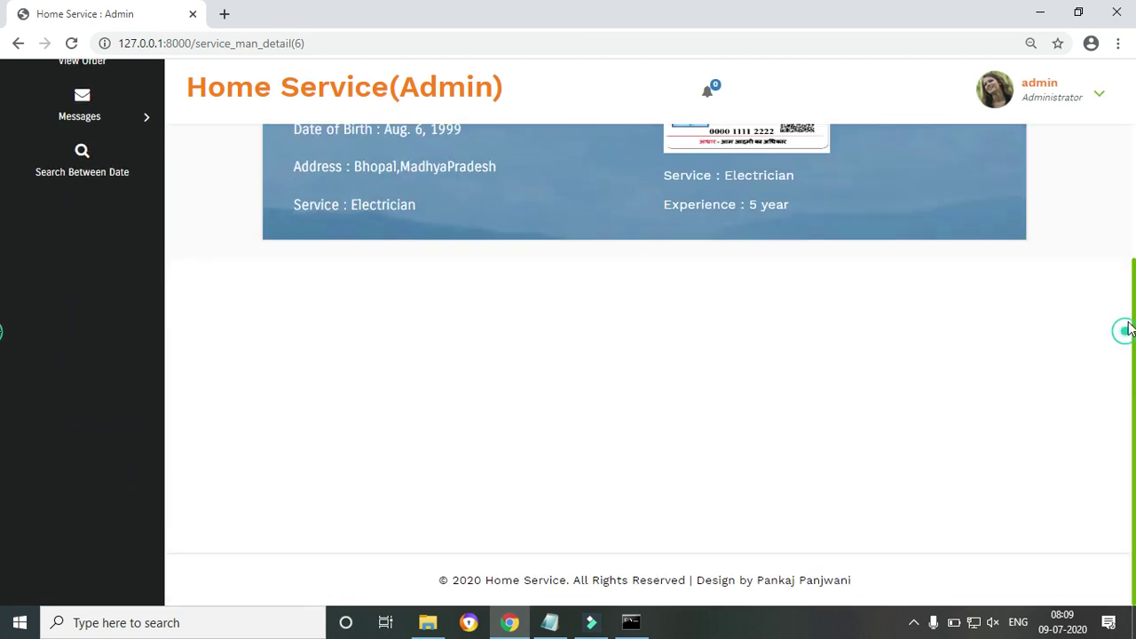
scroll(924, 84, "up", 3)
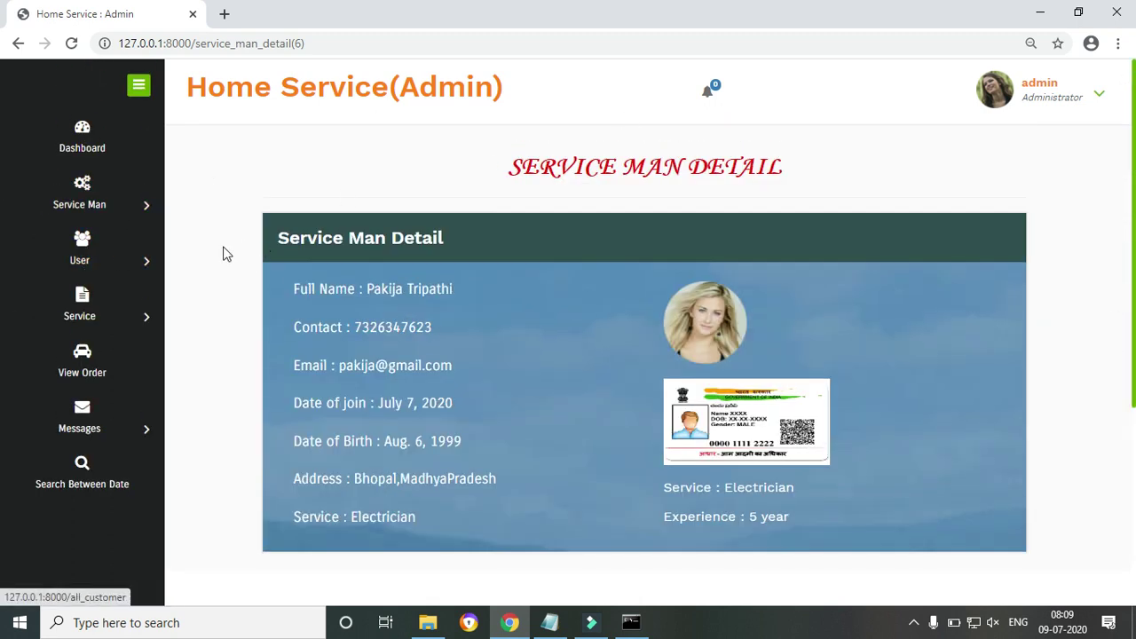
Browse all users and all services, then open the Plumber service's Update Service page
left_click(213, 254)
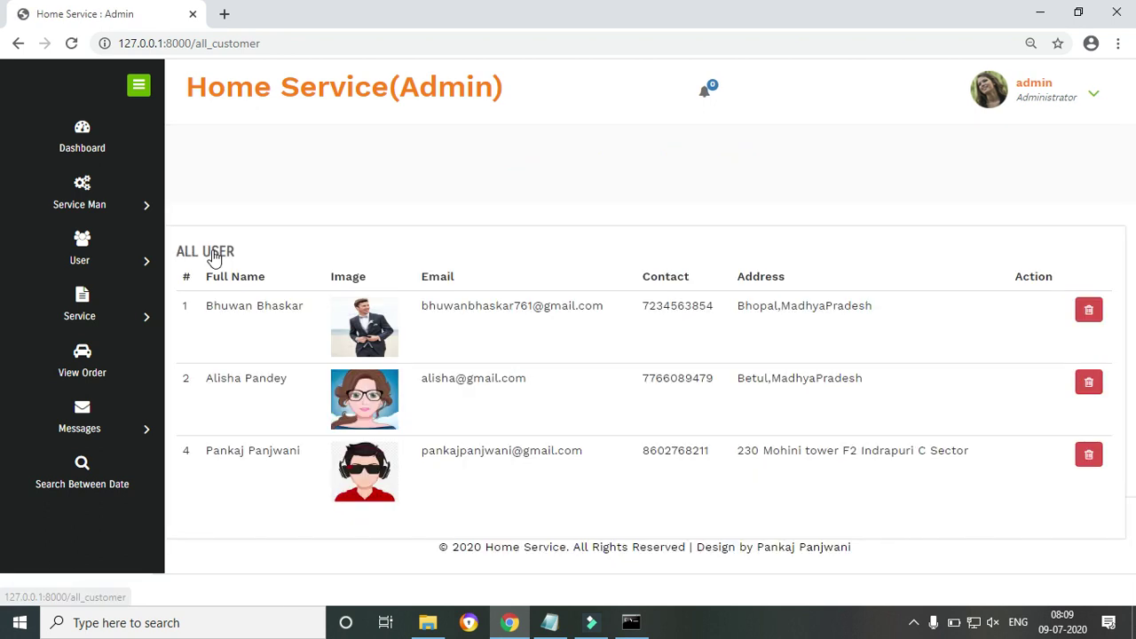
mouse_move(122, 332)
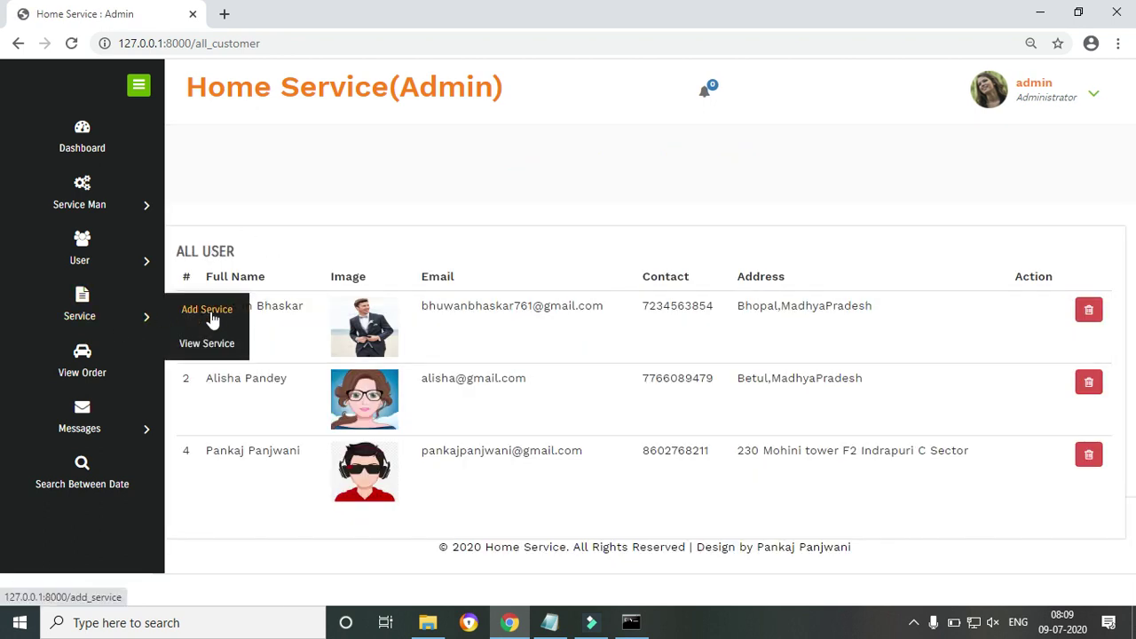
left_click(209, 351)
scroll(0, 304, "down", 2)
scroll(0, 372, "up", 3)
scroll(0, 293, "down", 1)
scroll(0, 284, "up", 1)
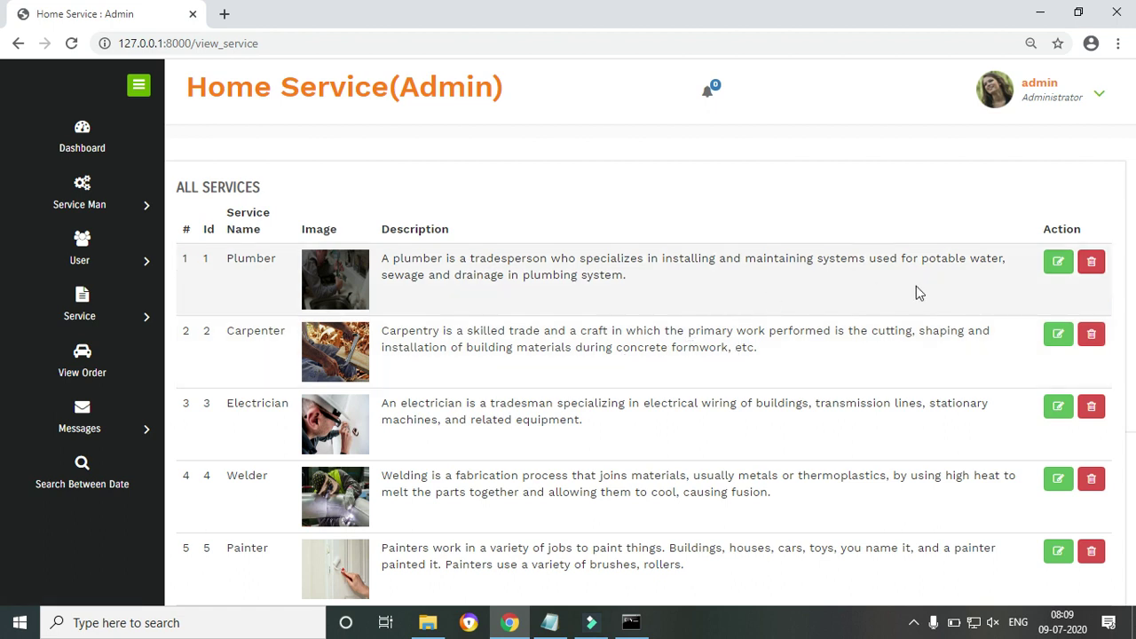
left_click(1054, 268)
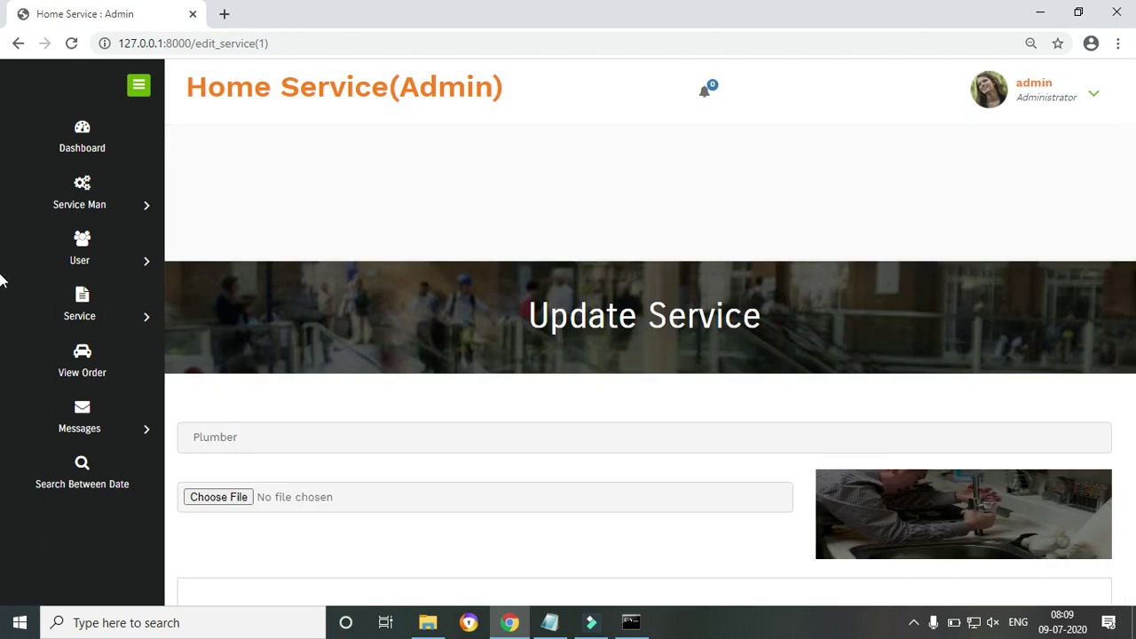
Paste the Plumber description, make it end 'plumbing systems.', and save the update
scroll(3, 414, "down", 5)
scroll(3, 414, "up", 2)
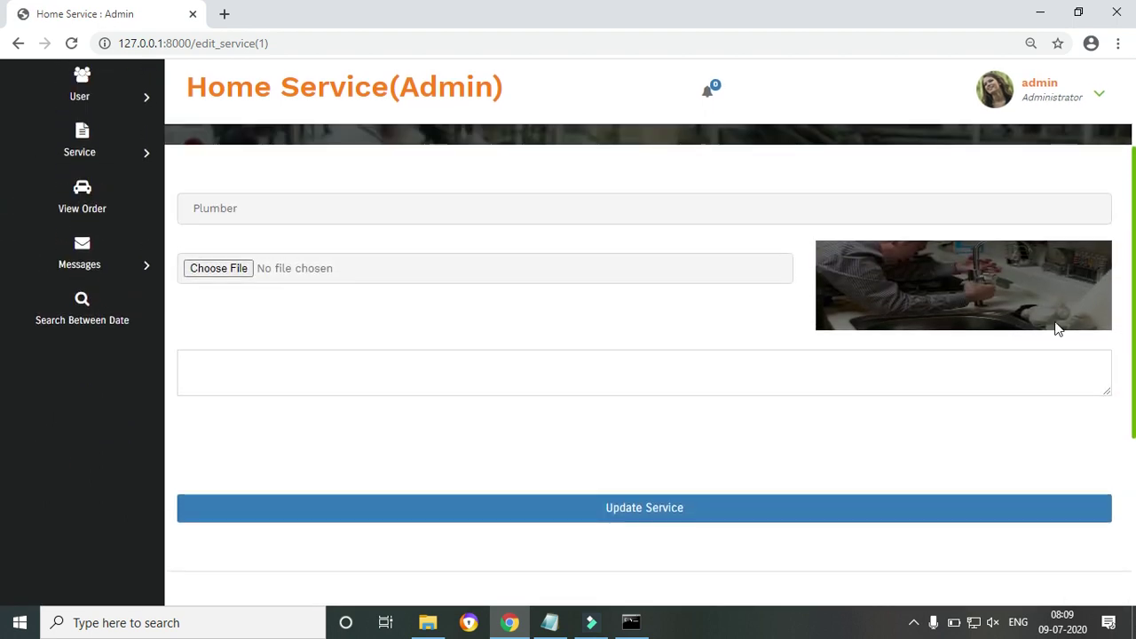
left_click(523, 359)
type("A plumber is a tradesperson who specializes in installing and maintaining systems used for potable water, sewage and drainage in plumbing system.")
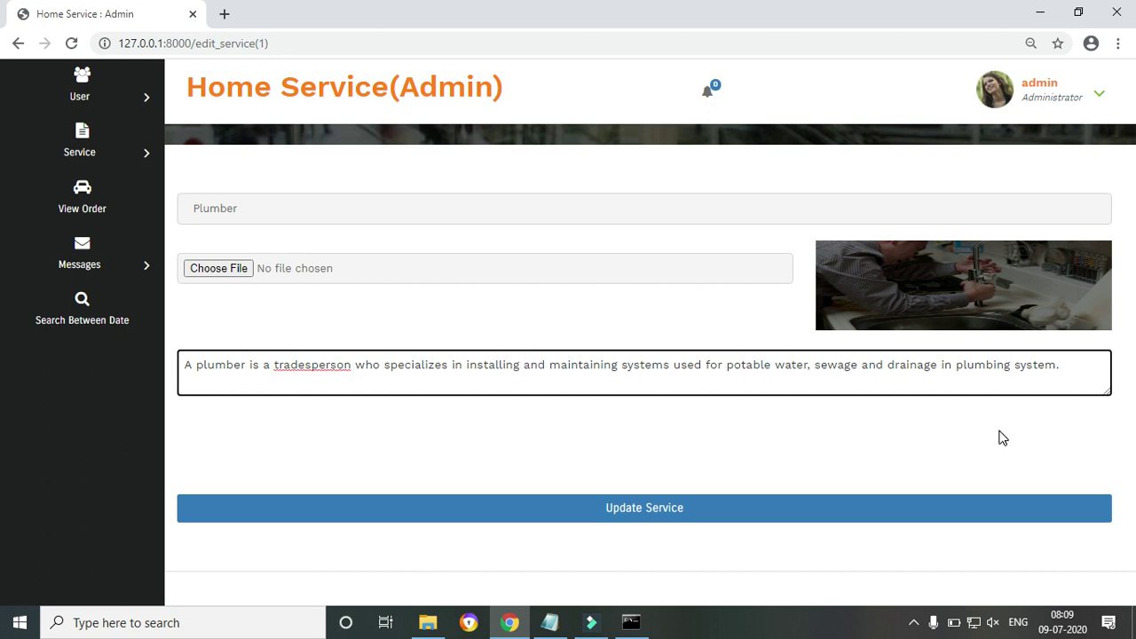
key("Home")
type("s")
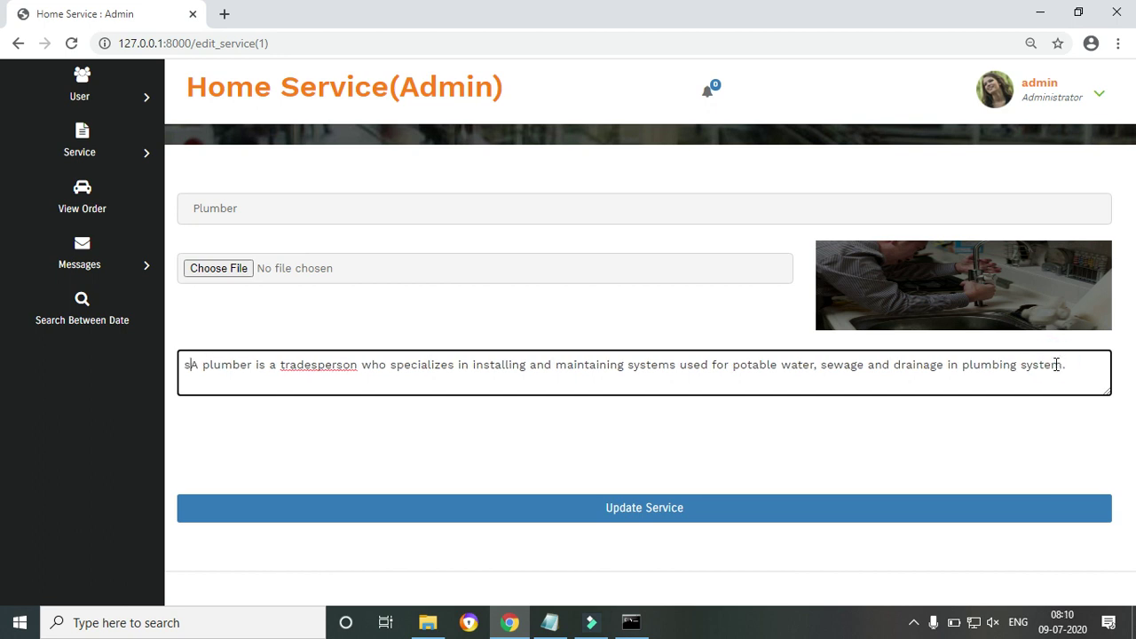
key("BackSpace")
left_click(1055, 364)
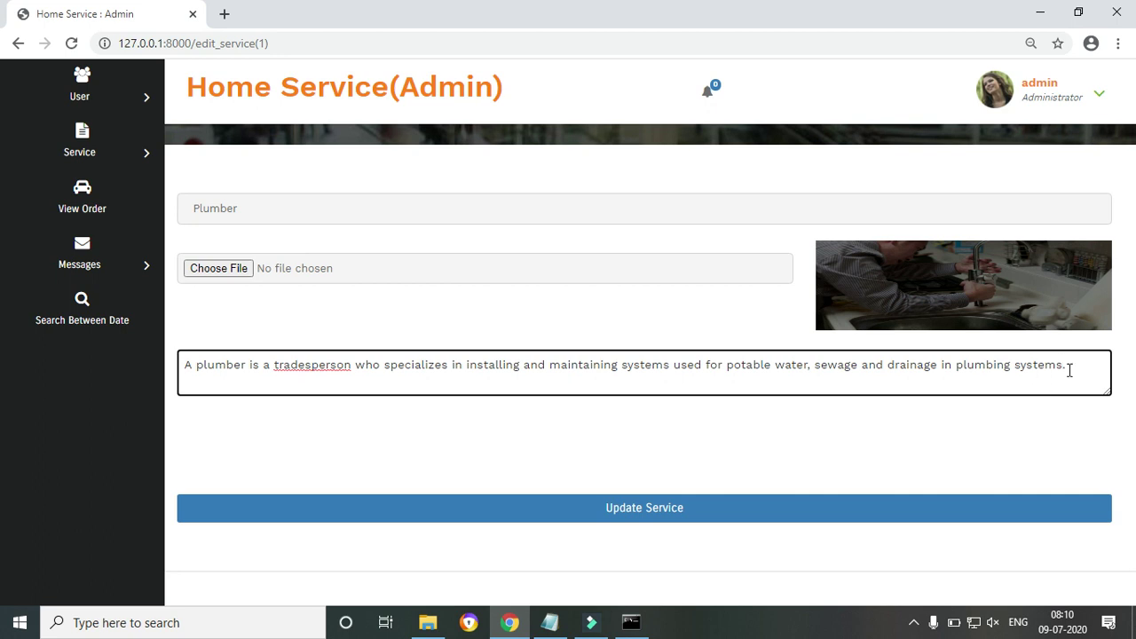
left_click(824, 515)
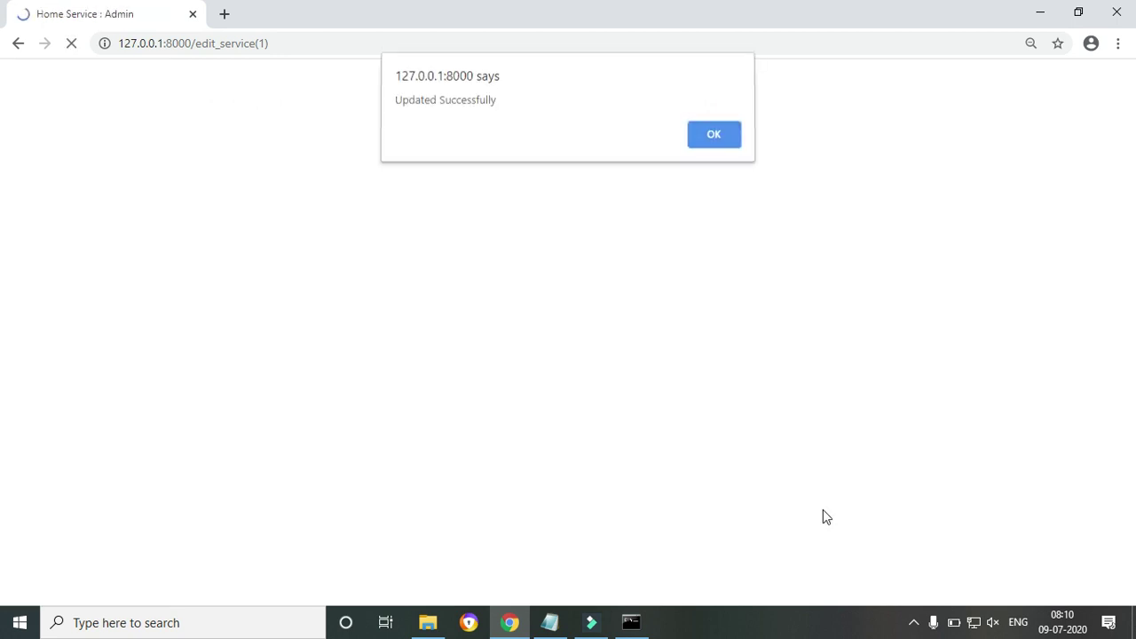
left_click(713, 139)
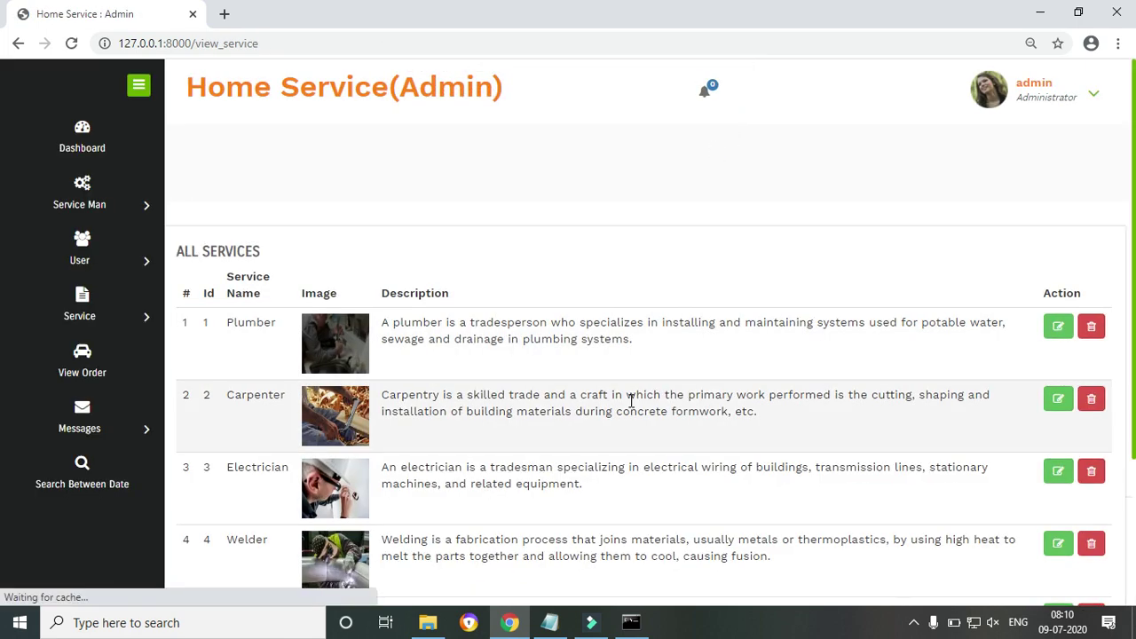
Highlight the Plumber description's new ending, then go to Service > Add Service
left_click_drag(609, 338, 649, 342)
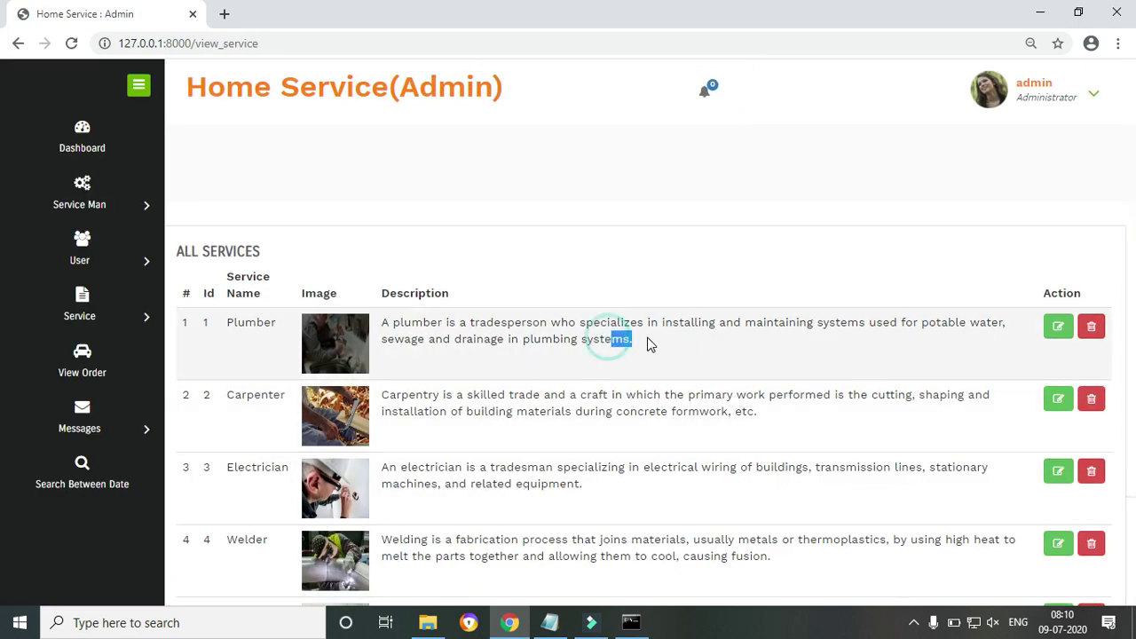
left_click(432, 339)
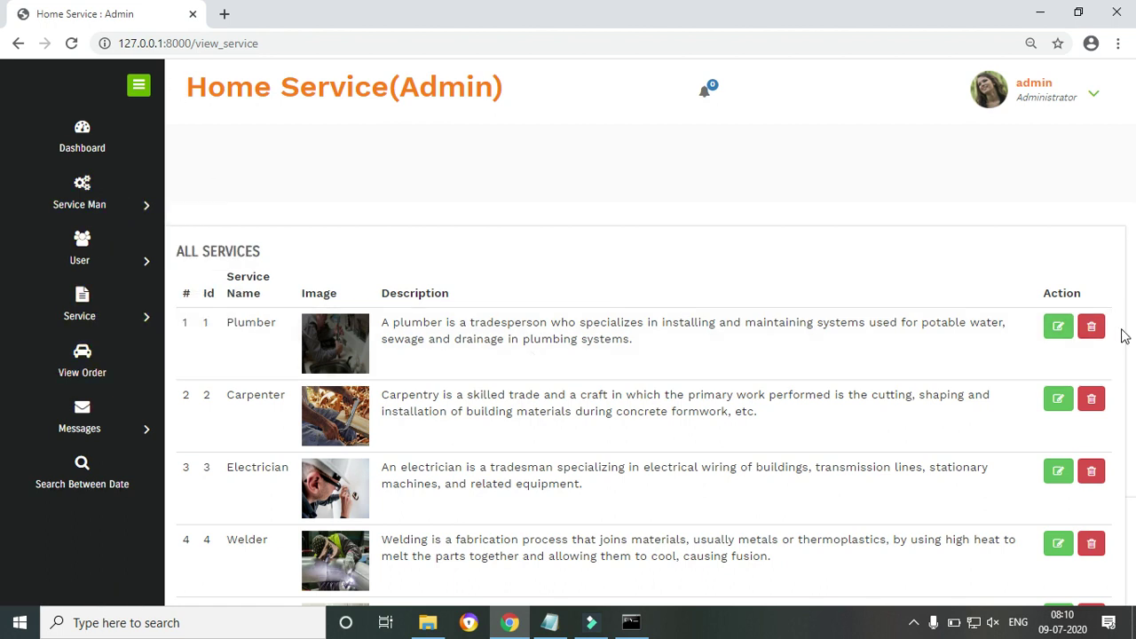
left_click(144, 315)
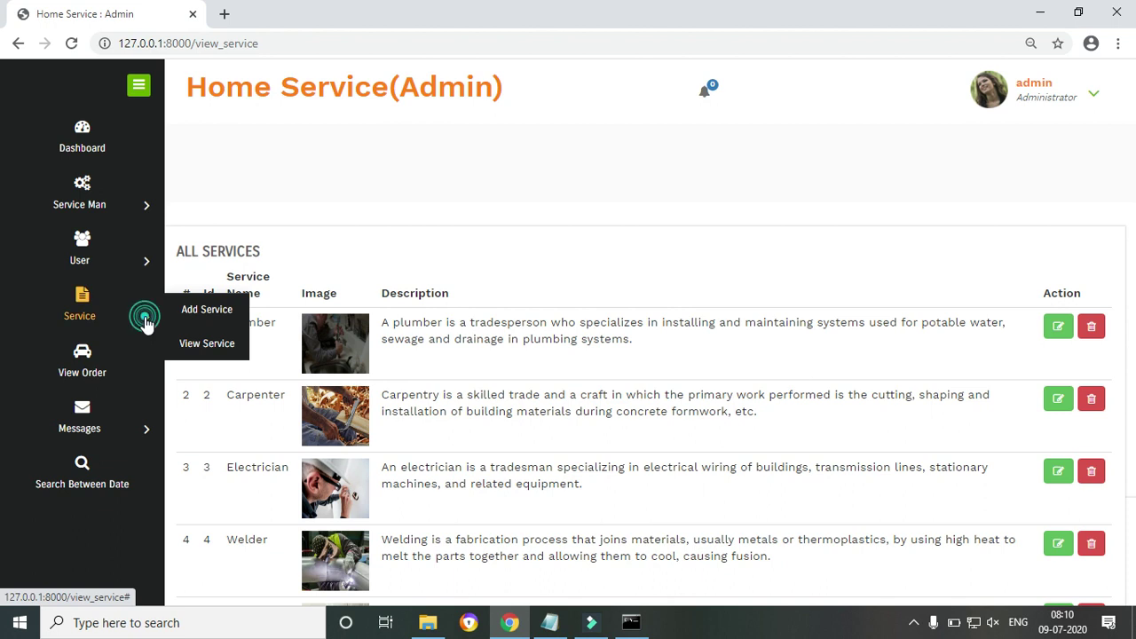
left_click(206, 313)
Check the empty Service Name, image and description fields on the Add Service form
left_click(444, 377)
left_click(408, 427)
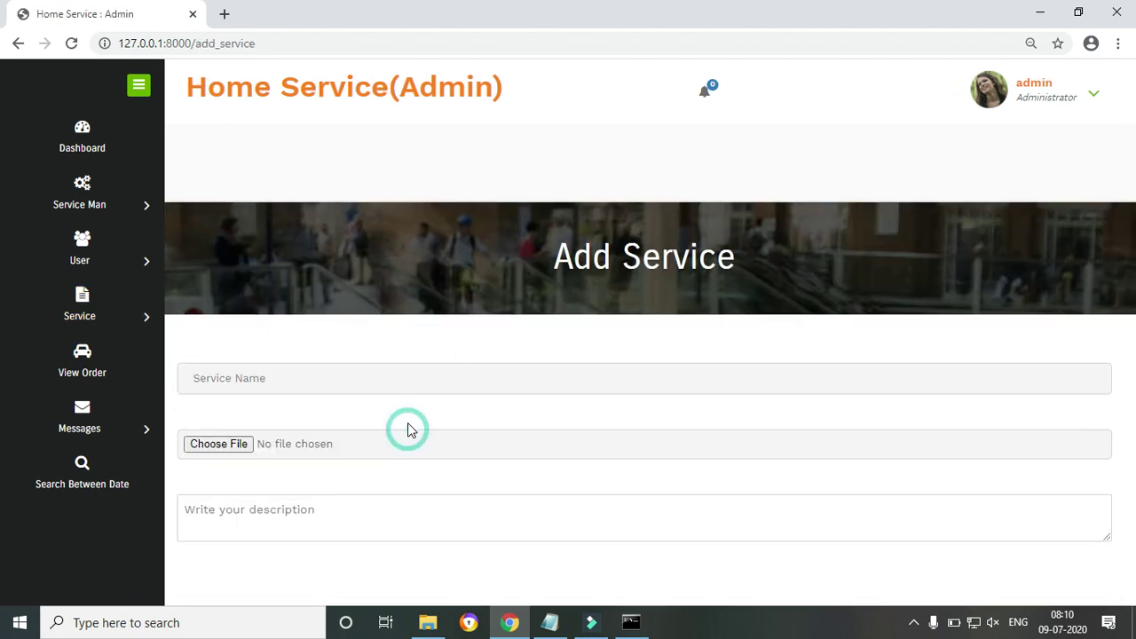
left_click(271, 519)
scroll(5, 417, "down", 2)
scroll(5, 417, "up", 2)
mouse_move(131, 311)
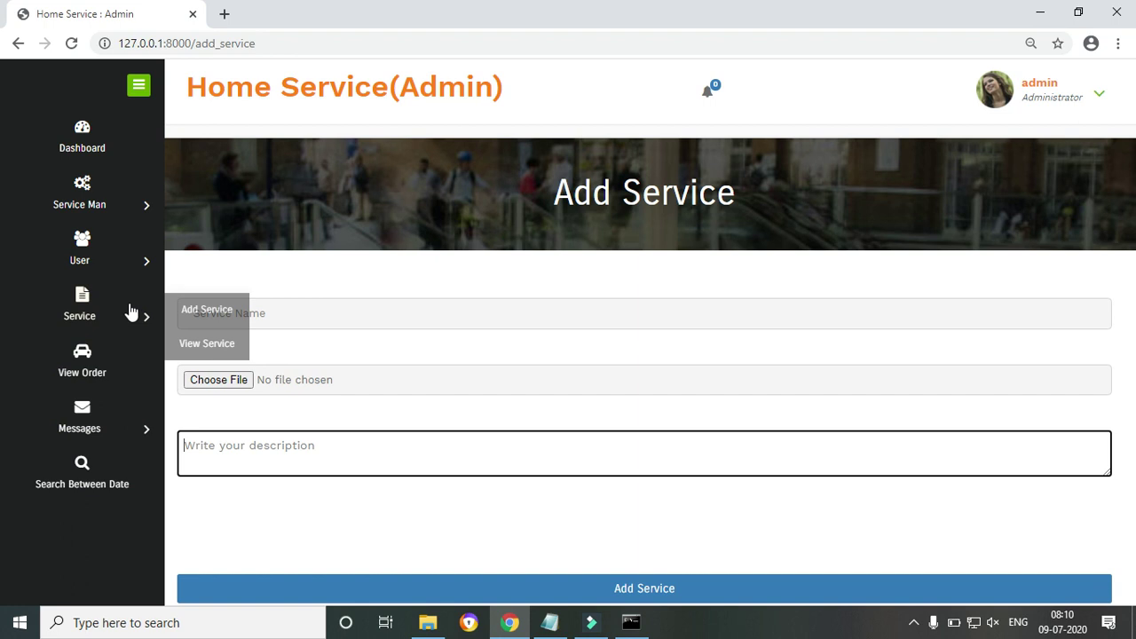
Set the pending July 23, 2020 Electrician order to Accept and dismiss the confirmation
left_click(86, 368)
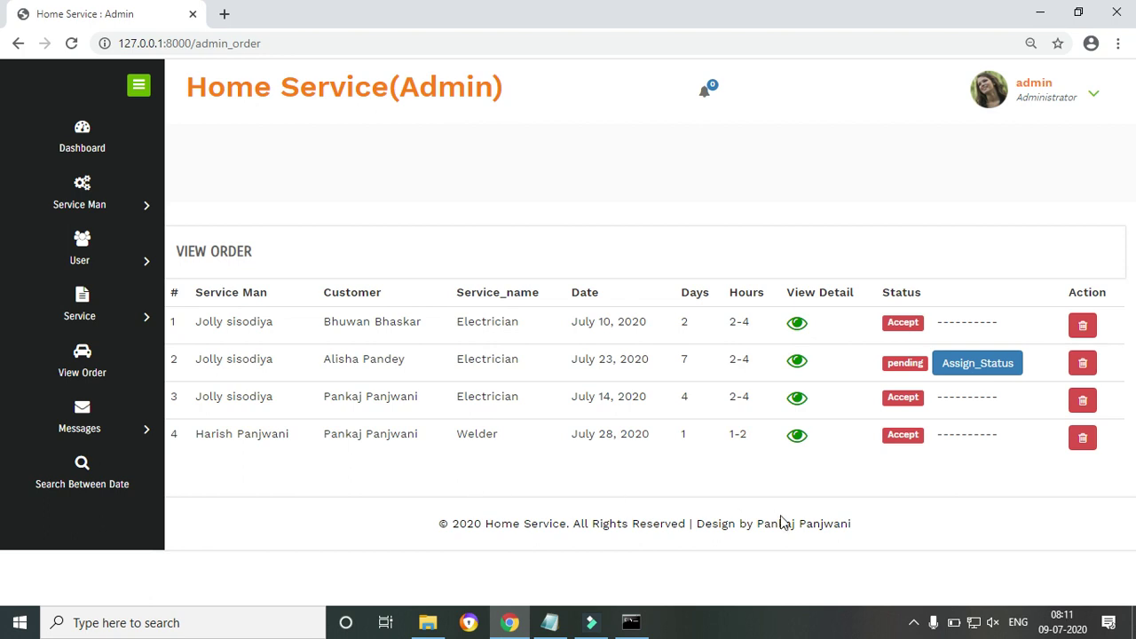
left_click(979, 366)
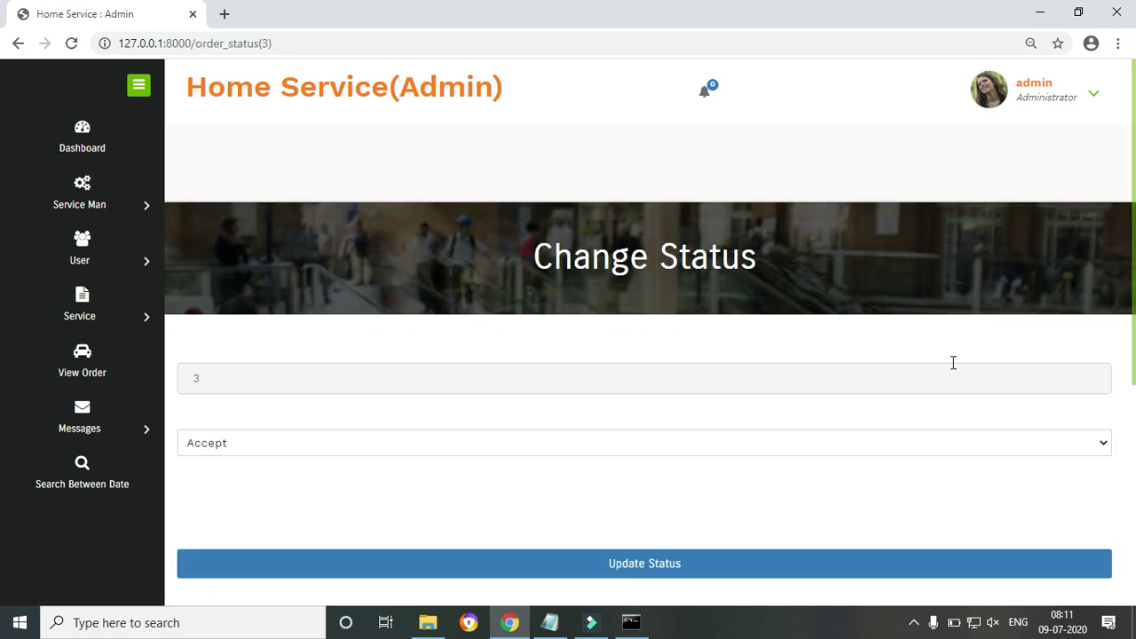
left_click(19, 43)
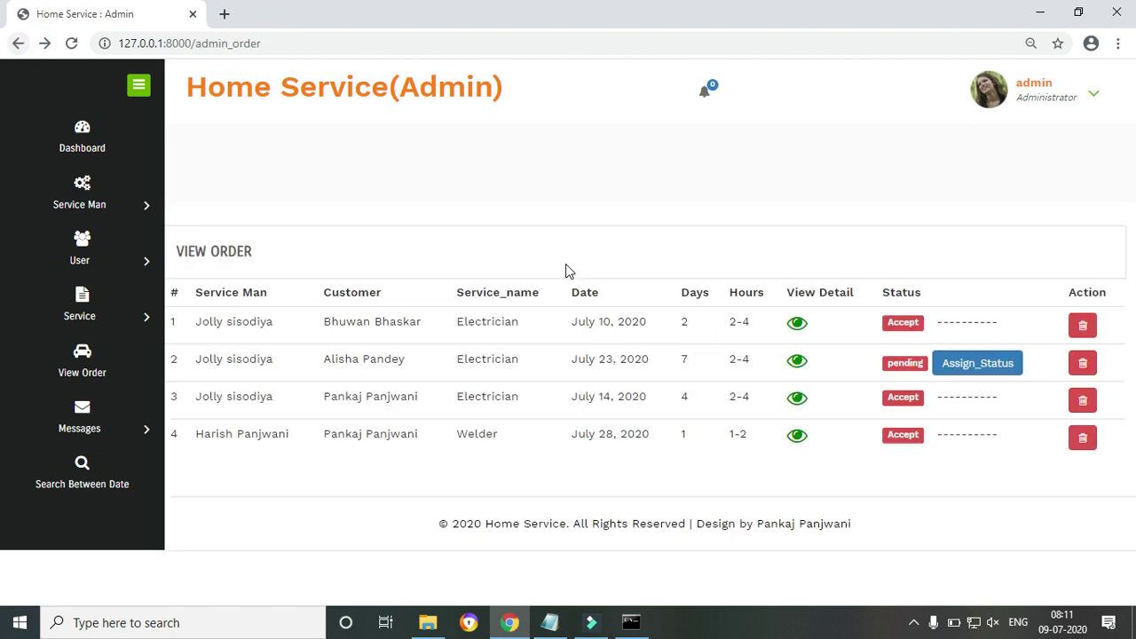
left_click_drag(934, 325, 998, 325)
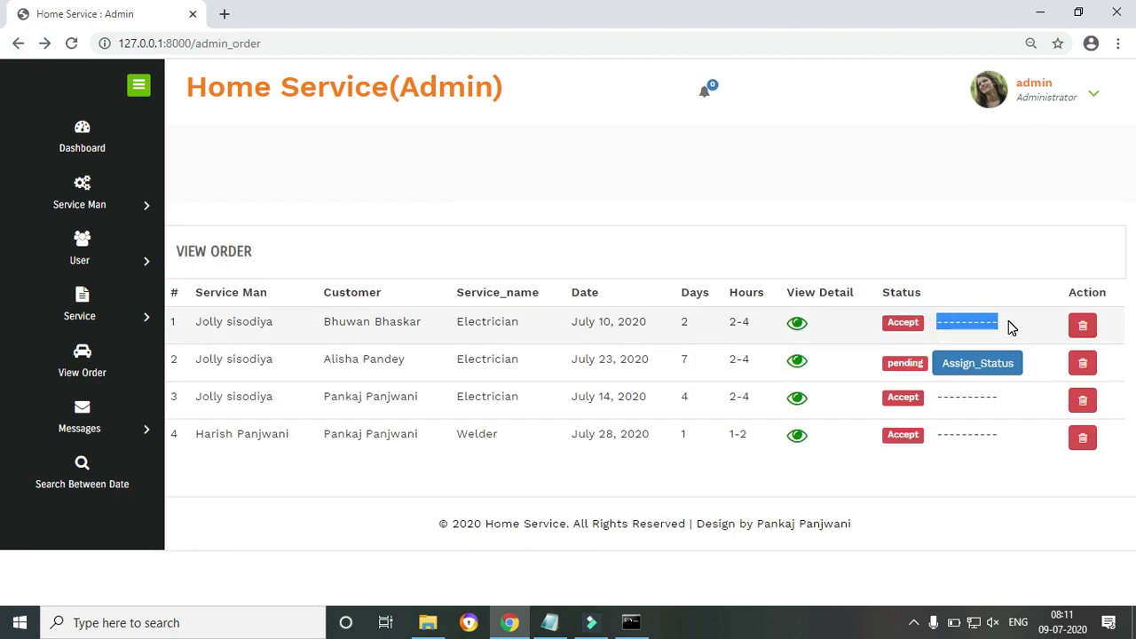
left_click(972, 373)
left_click(607, 565)
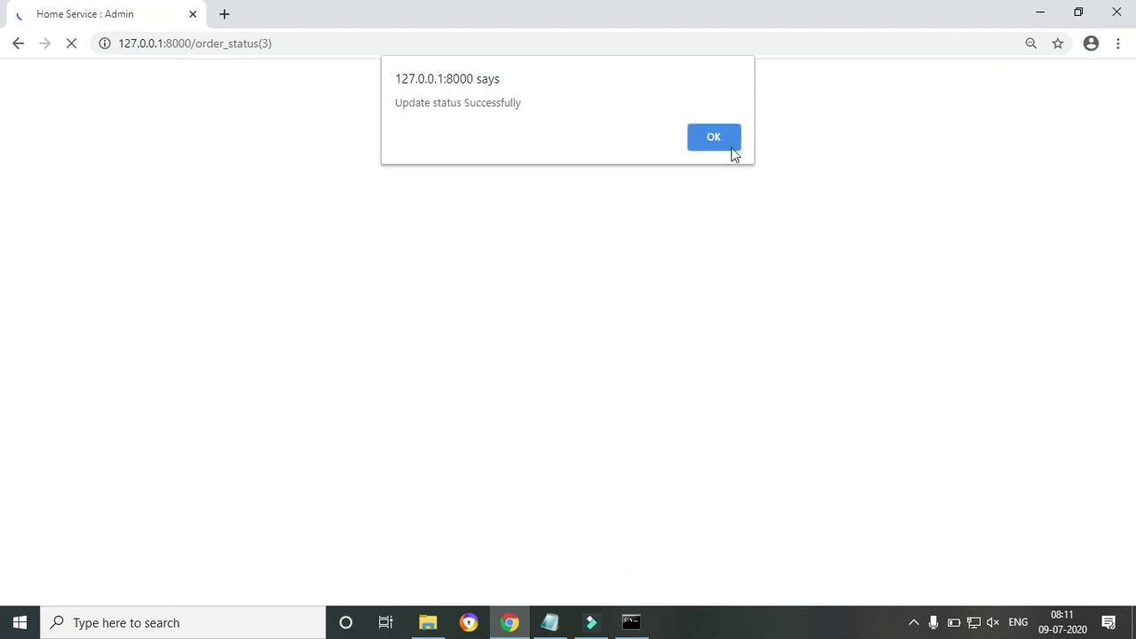
left_click(728, 142)
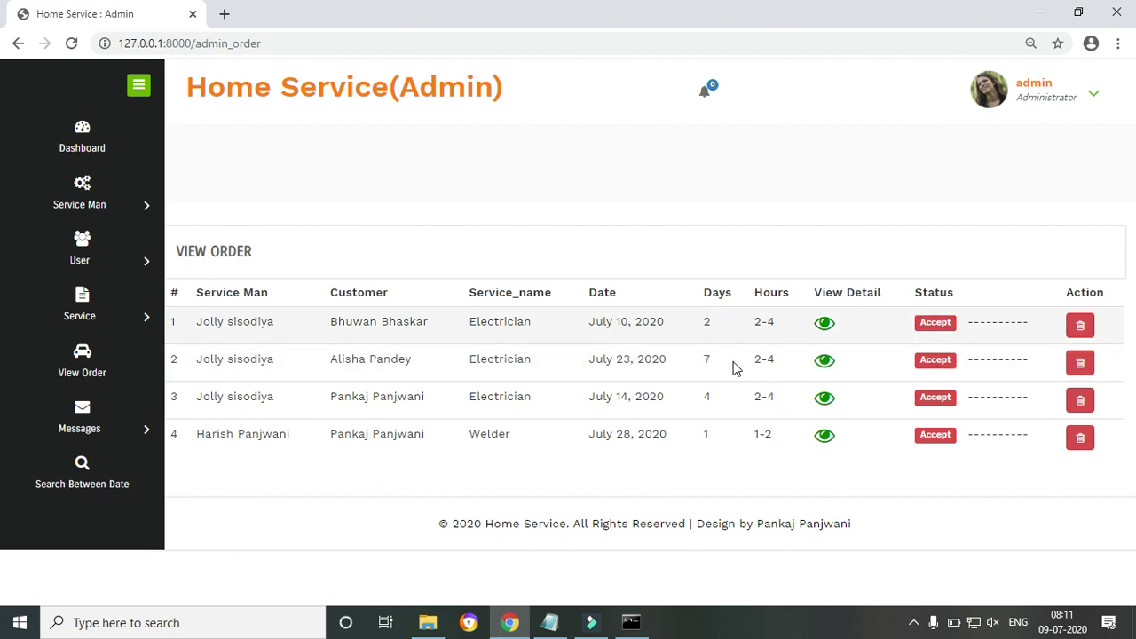
Open the July 14 order's details and highlight the service man and booking date, days and hours
left_click(826, 402)
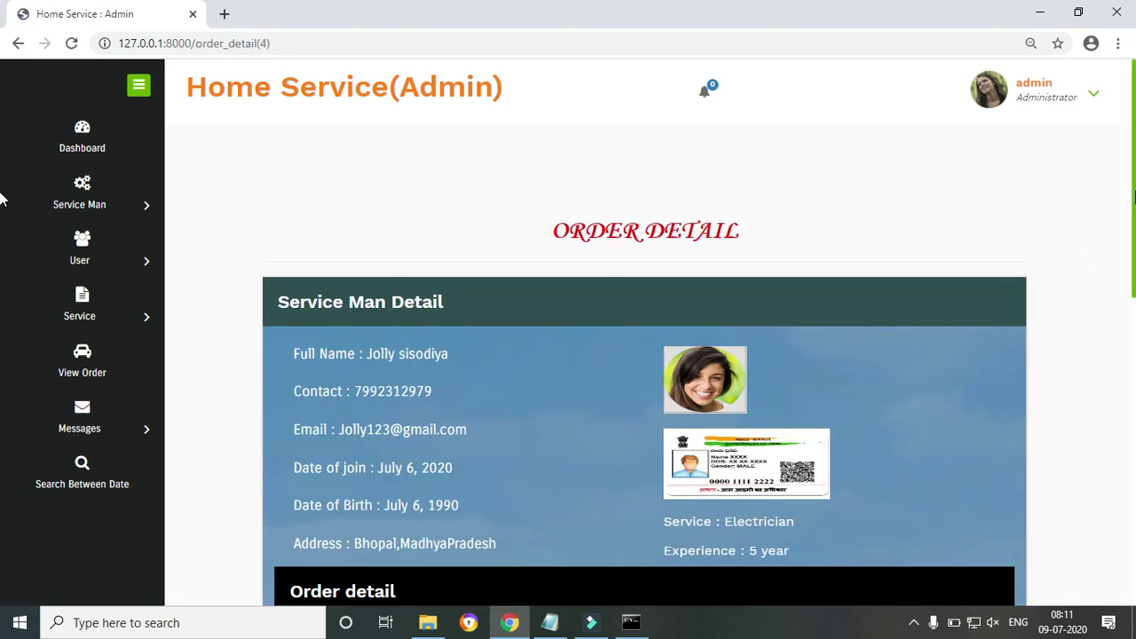
scroll(2, 240, "down", 1)
scroll(1, 240, "down", 1)
left_click_drag(330, 186, 476, 425)
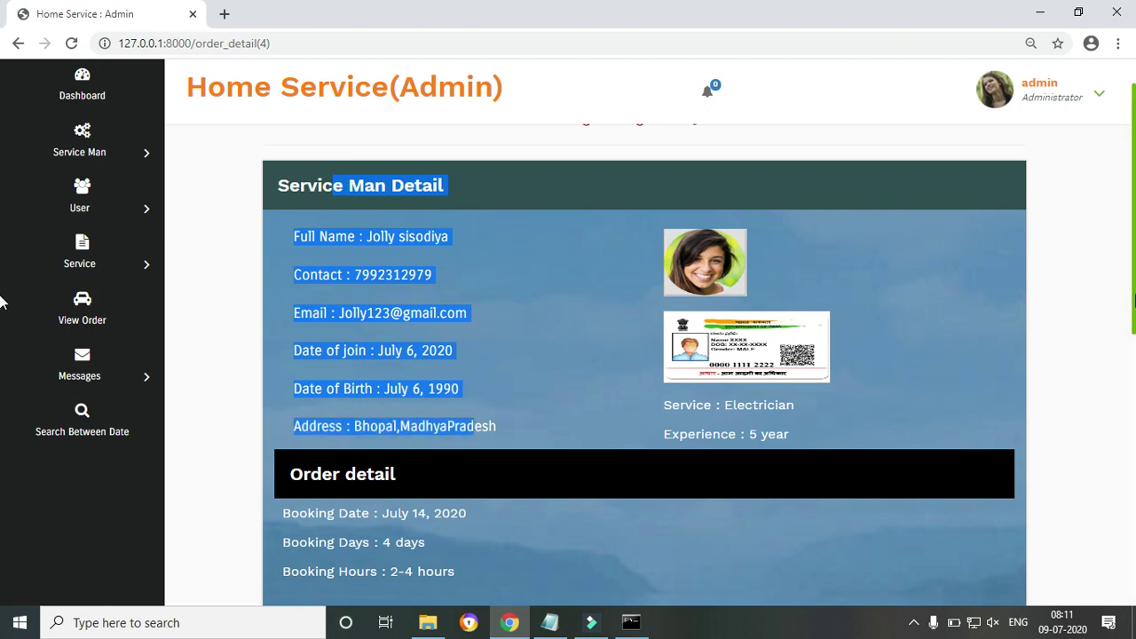
scroll(3, 373, "down", 2)
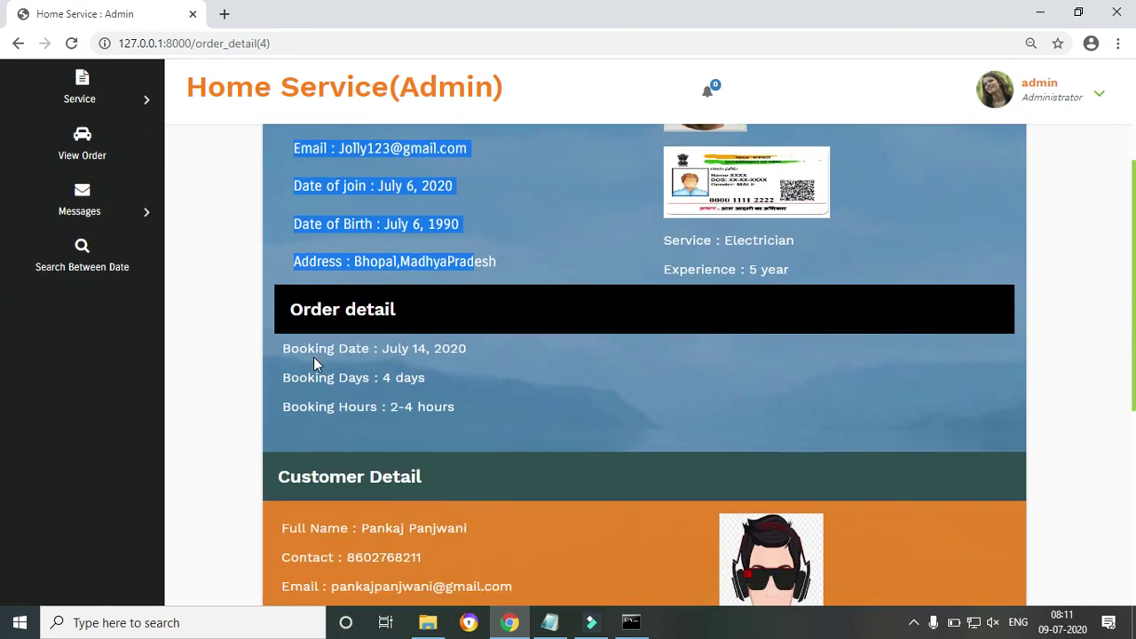
left_click(311, 350)
left_click_drag(325, 352, 413, 413)
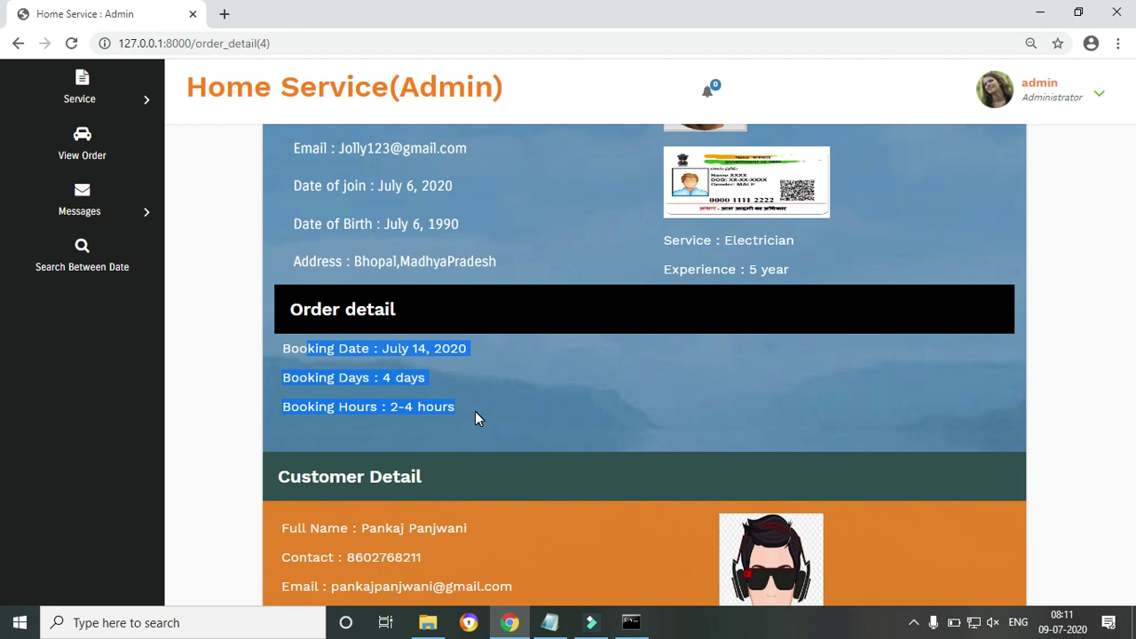
left_click(354, 381)
Scroll down the Order Detail page to review the customer information
left_click_drag(360, 349, 401, 355)
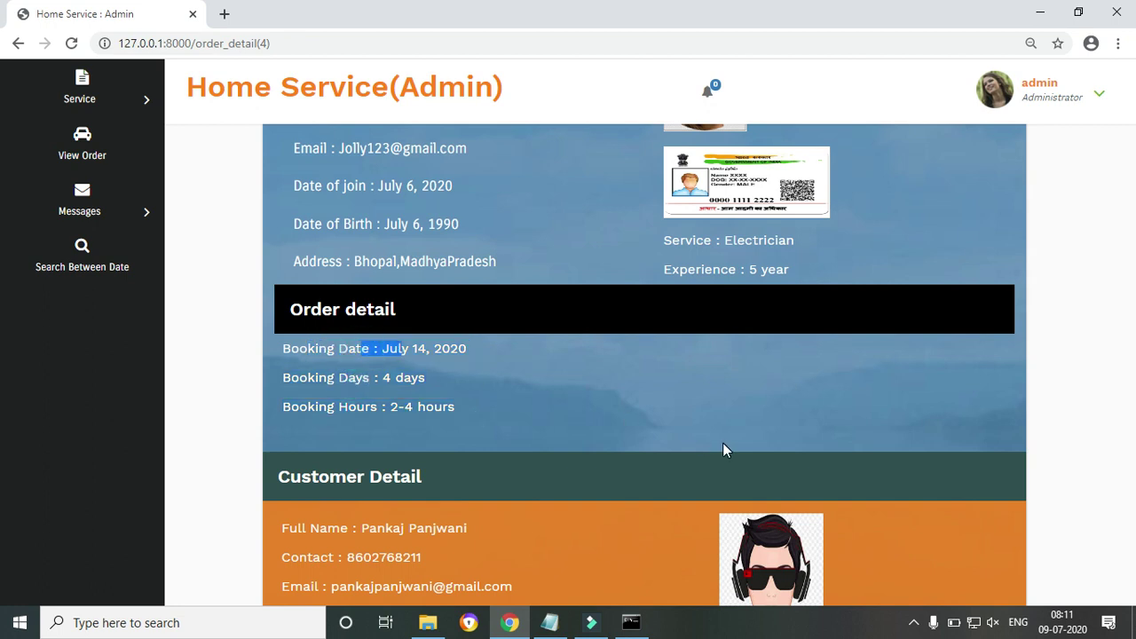
scroll(3, 364, "down", 2)
scroll(3, 486, "down", 1)
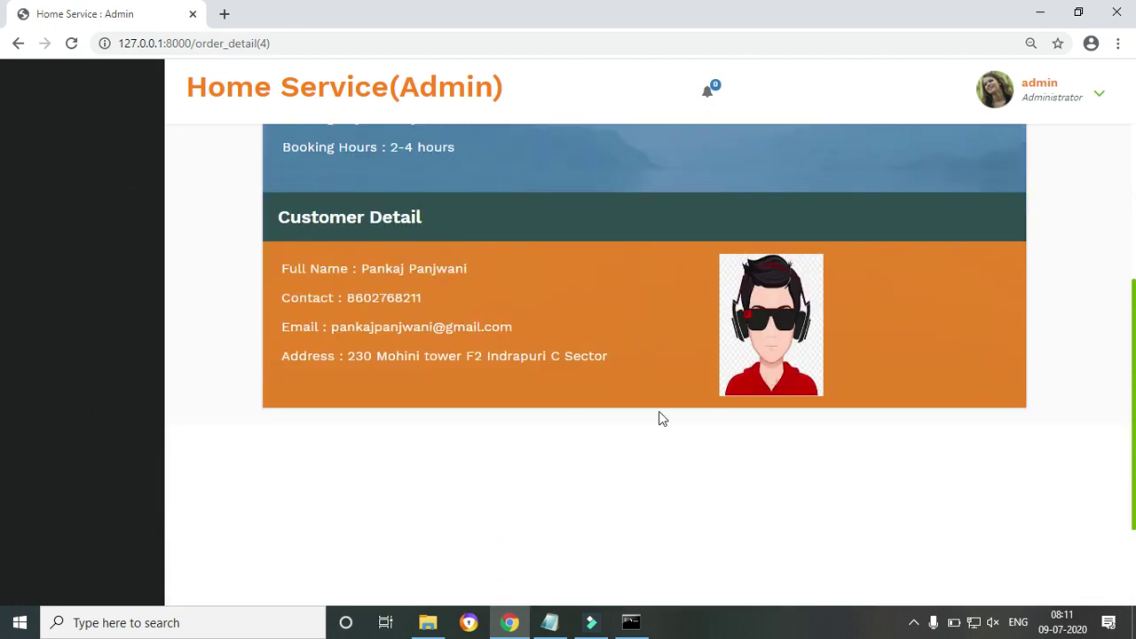
left_click_drag(342, 264, 611, 364)
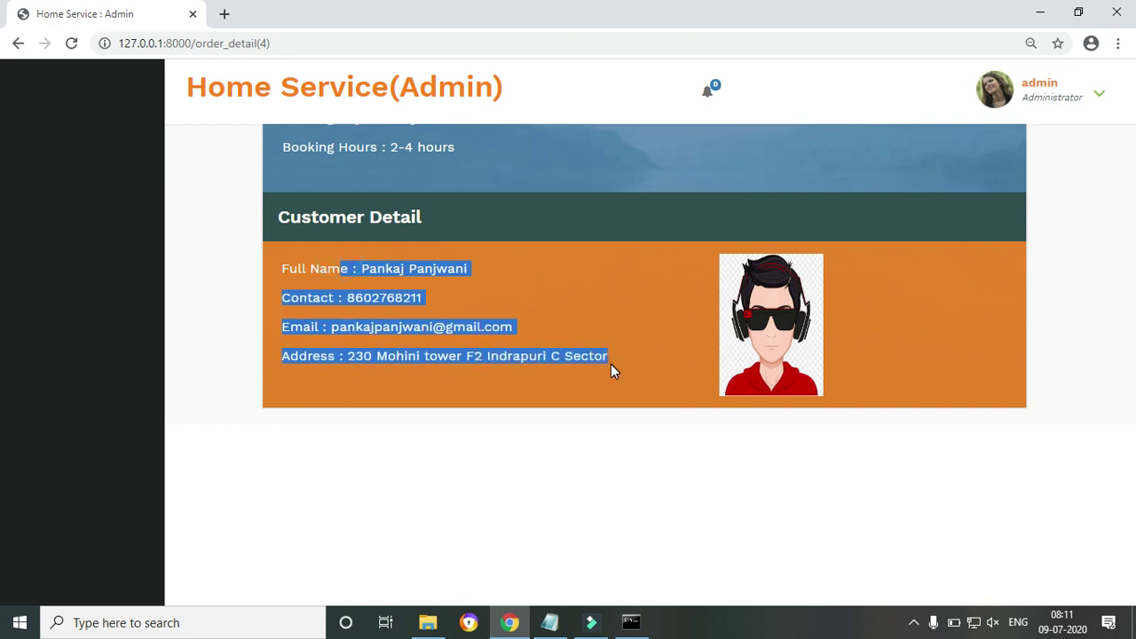
scroll(2, 435, "up", 5)
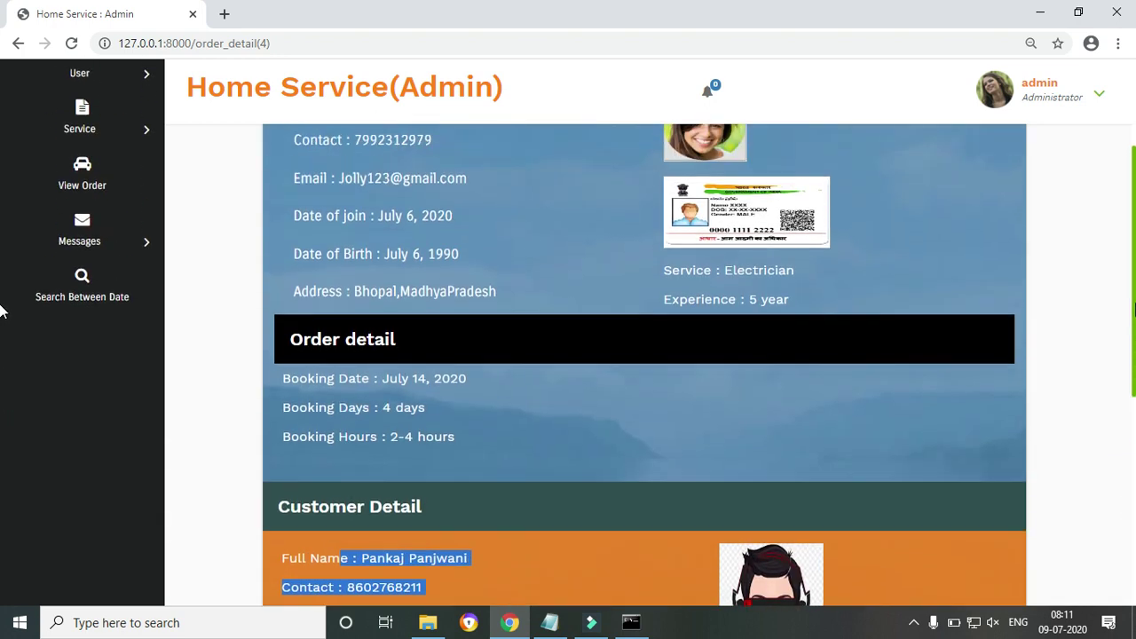
scroll(2, 238, "up", 1)
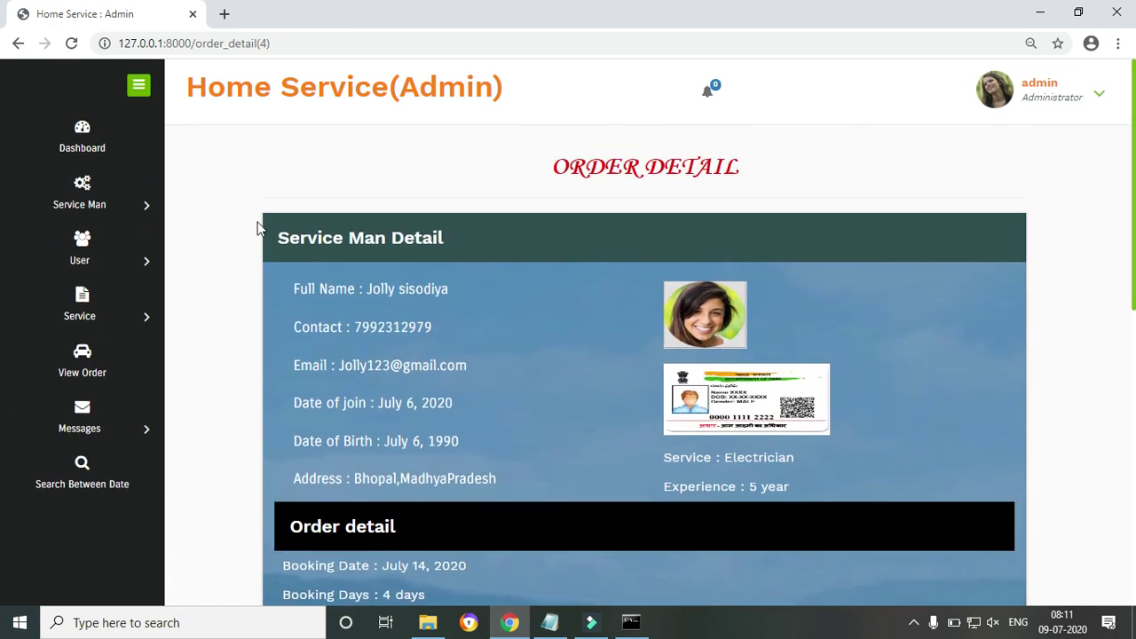
mouse_move(97, 333)
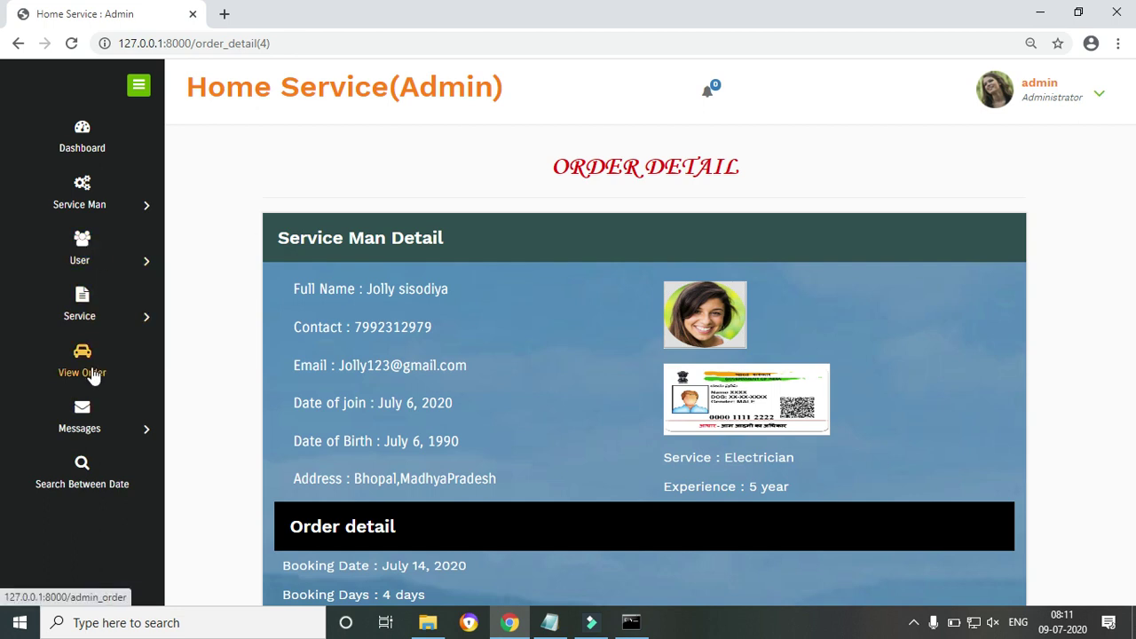
Mark the unread Bhopal service enquiry as seen under Messages > Unread
left_click(85, 419)
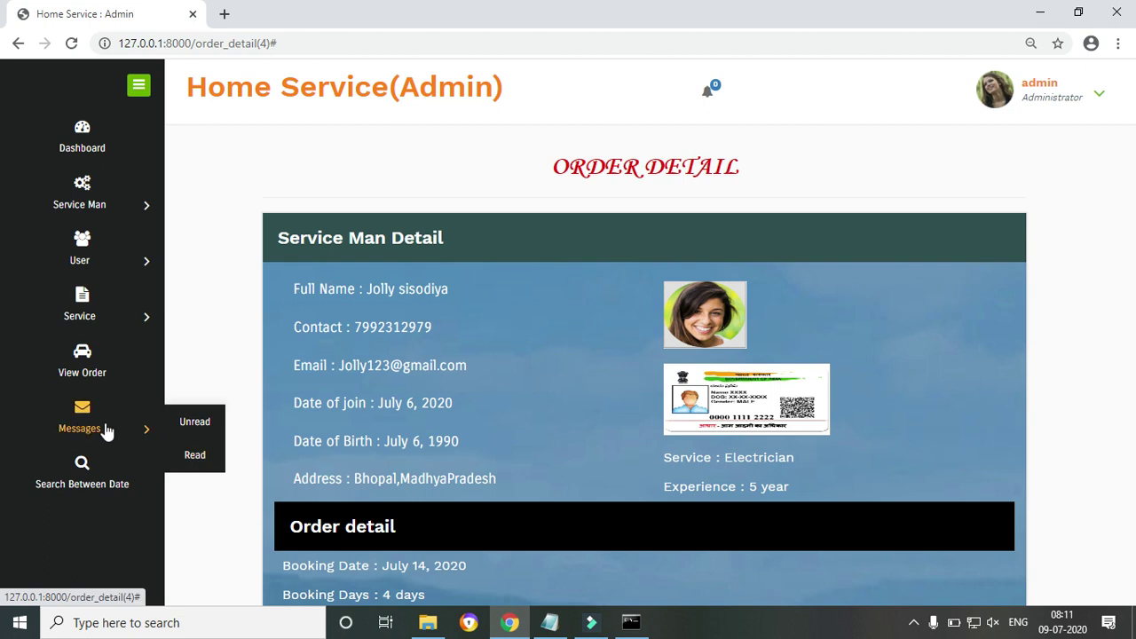
left_click(217, 424)
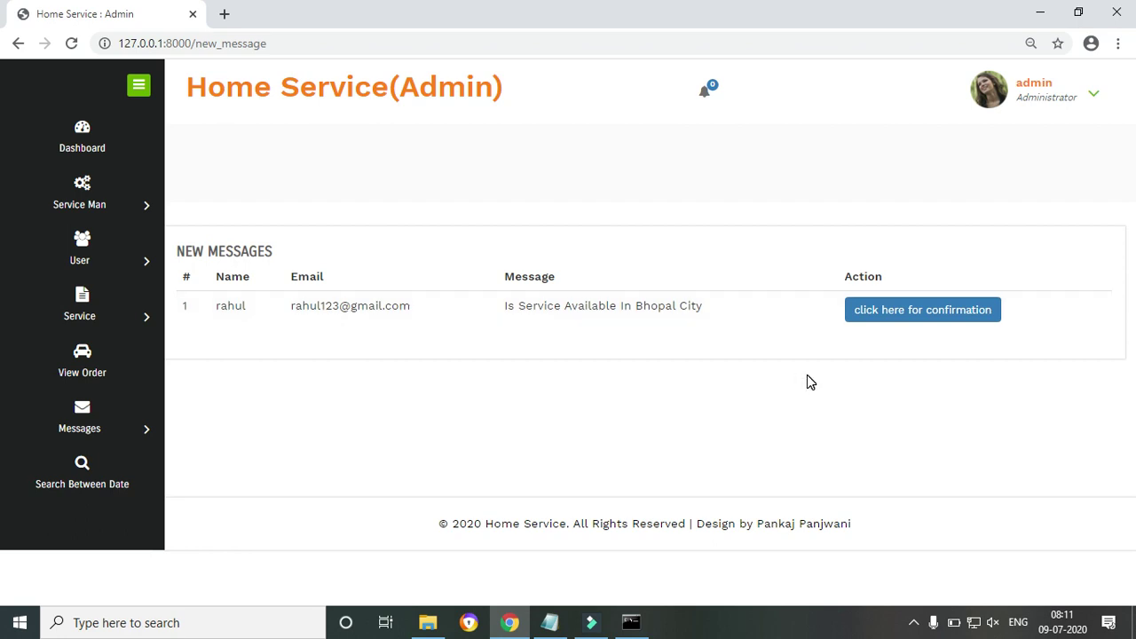
left_click(893, 321)
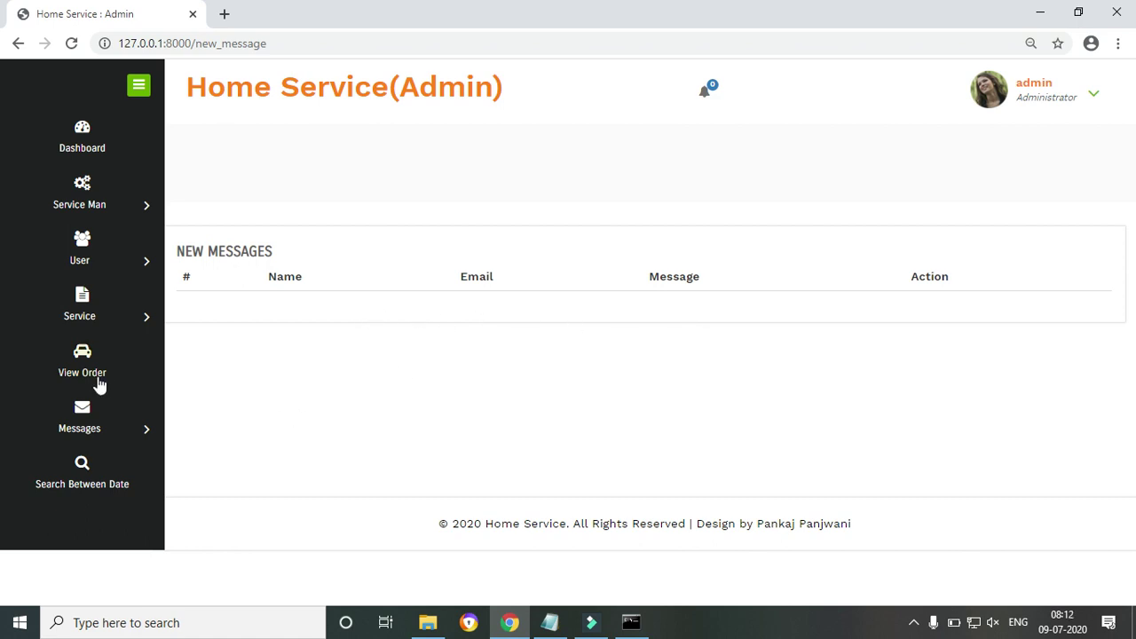
Review the Read messages, then bring up the Search Between Date form
left_click(85, 423)
left_click(204, 457)
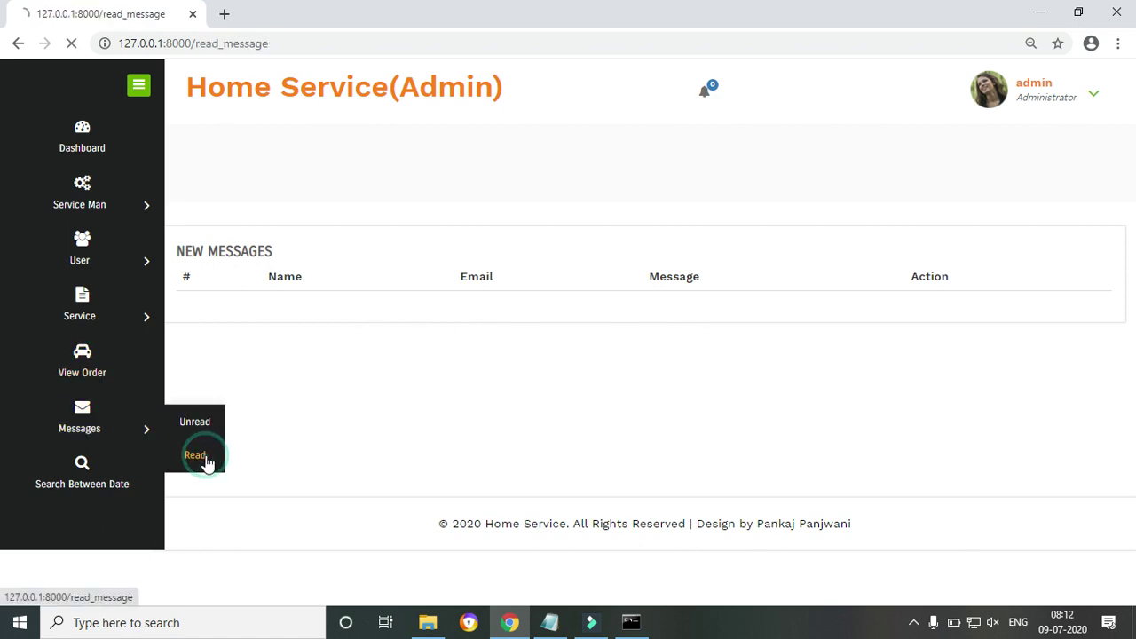
left_click(77, 480)
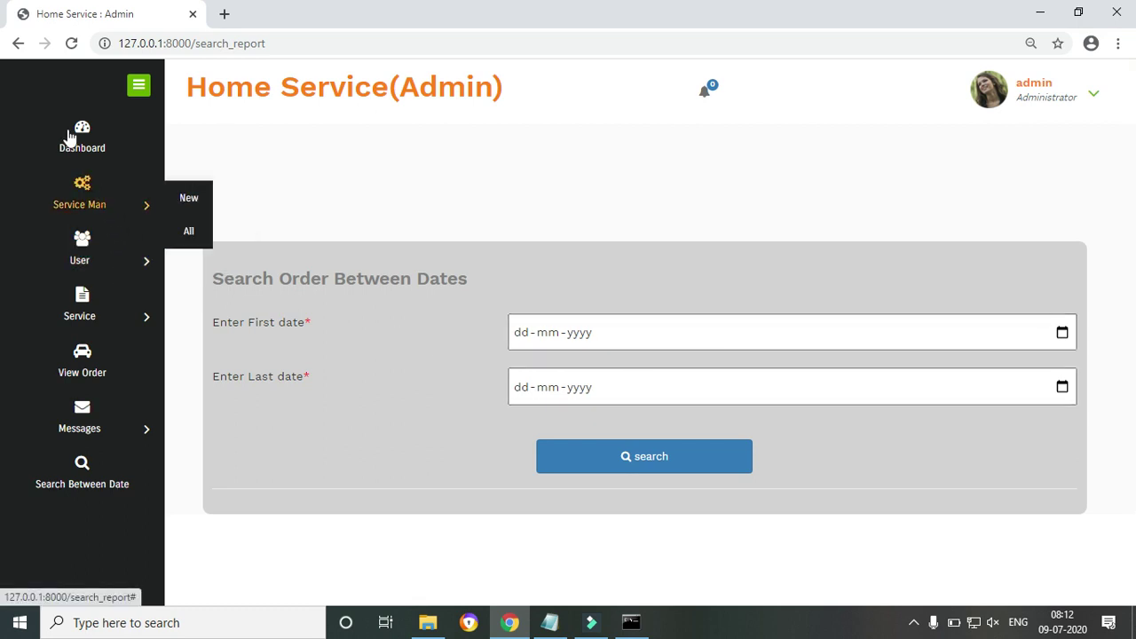
Point out the order dates, including July 14, in the all-orders list
left_click(86, 364)
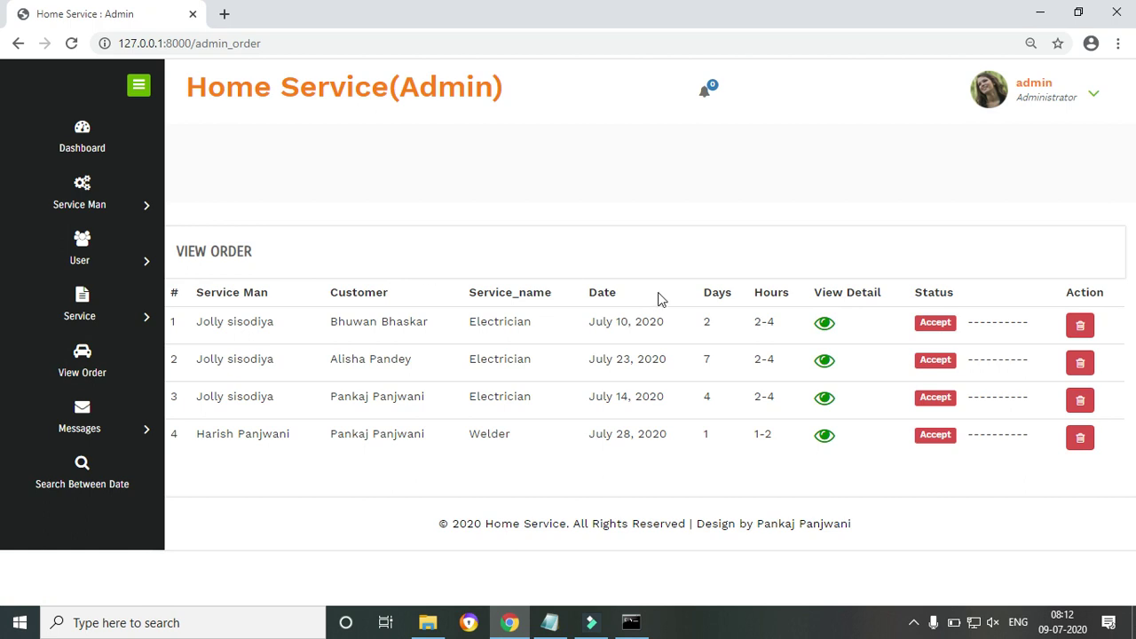
left_click_drag(623, 327, 629, 325)
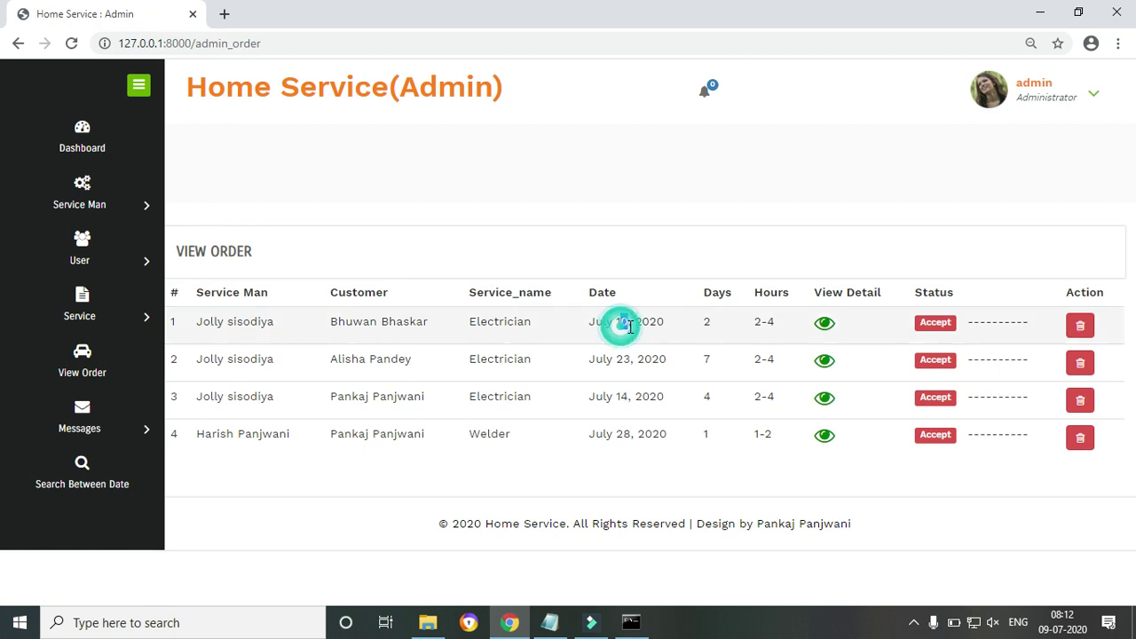
double_click(618, 398)
left_click_drag(616, 318, 632, 324)
left_click_drag(619, 395, 642, 396)
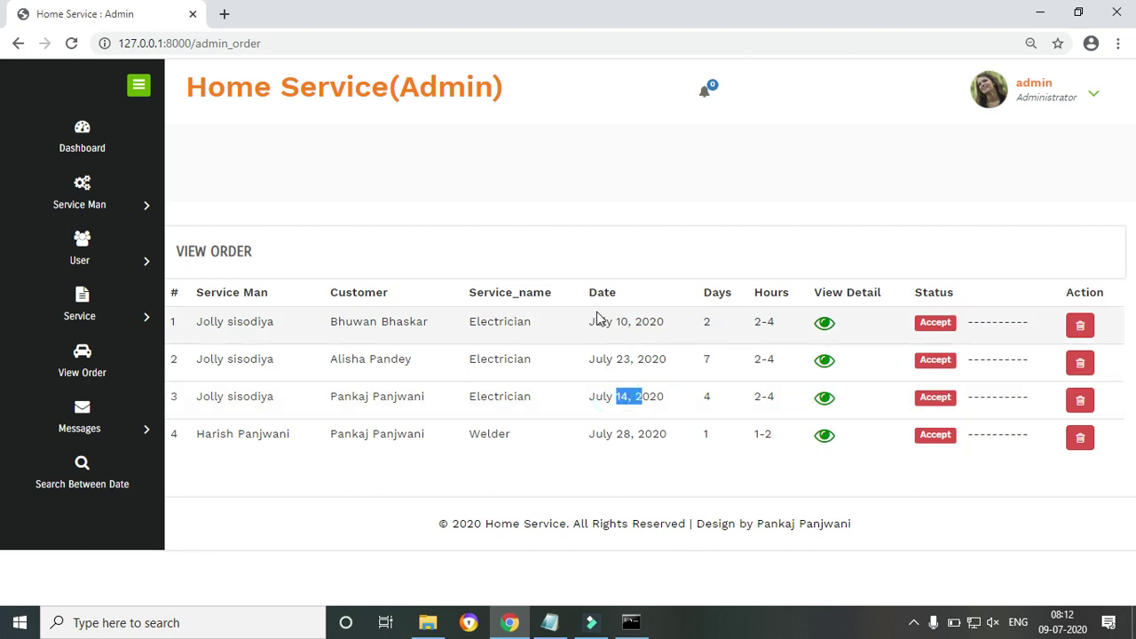
Search orders between July 10, 2020 and July 15, 2020 and review the results
left_click(83, 475)
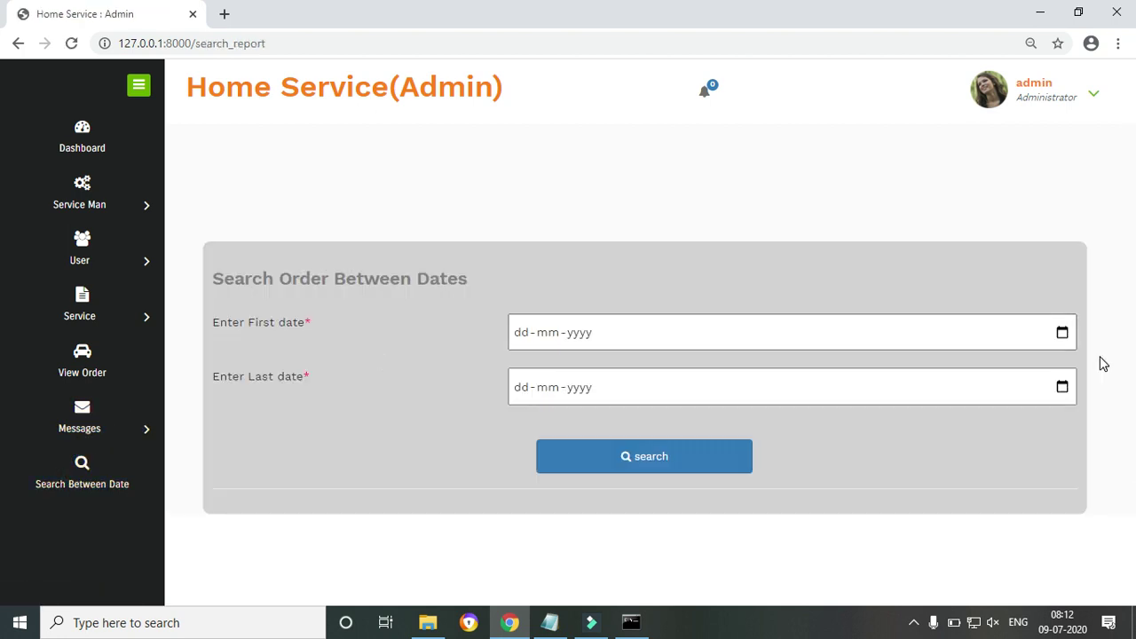
left_click(1064, 333)
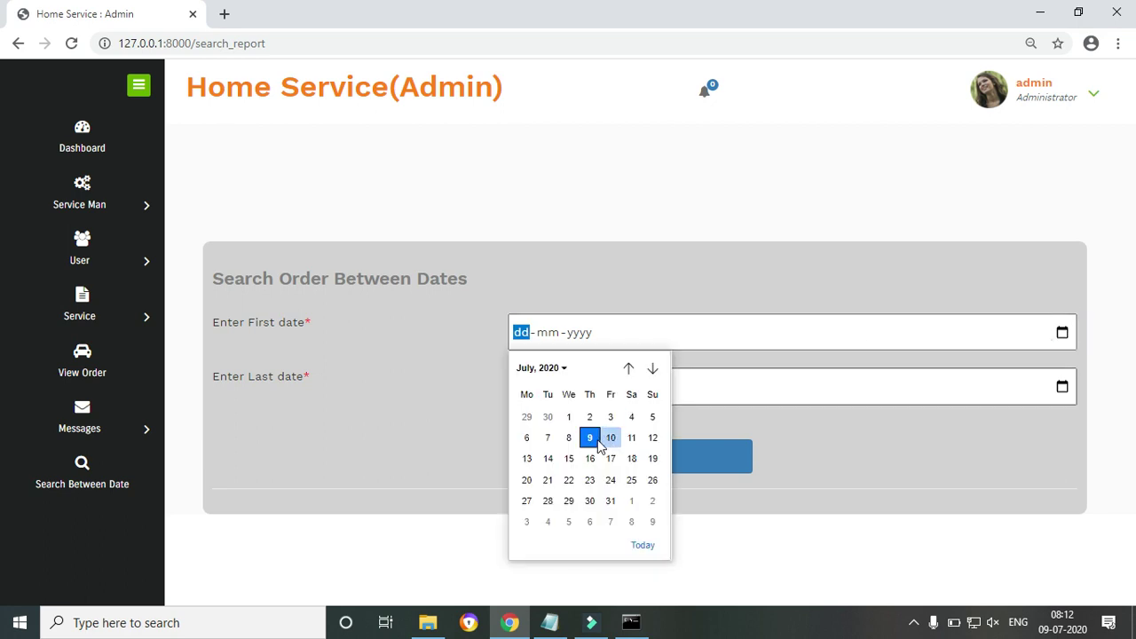
left_click(610, 438)
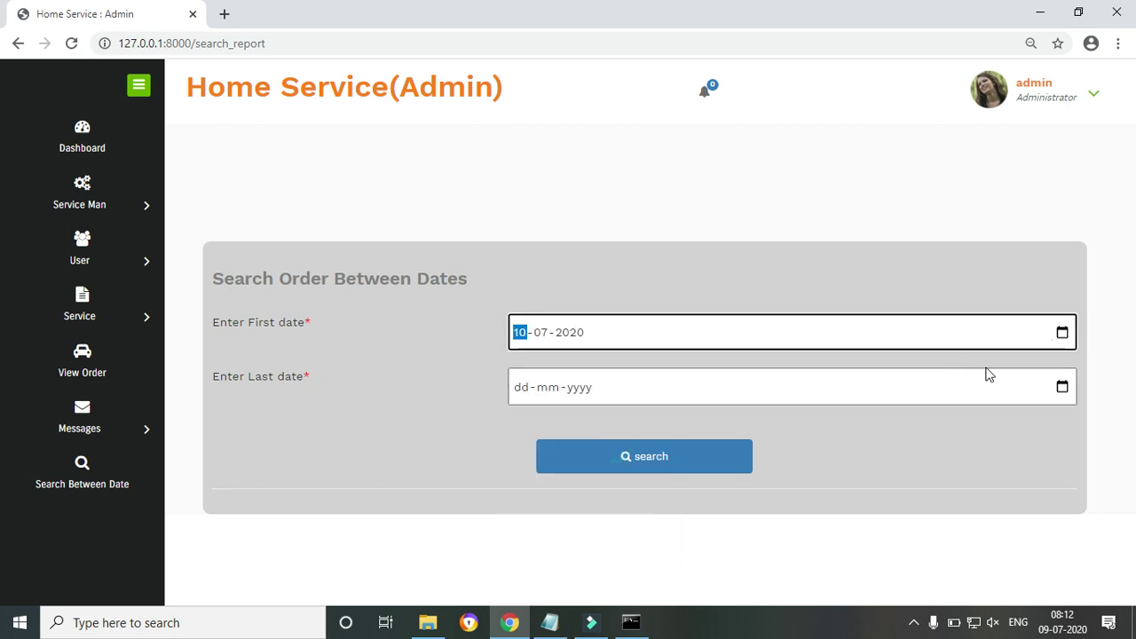
left_click(1062, 387)
left_click(569, 266)
left_click(601, 474)
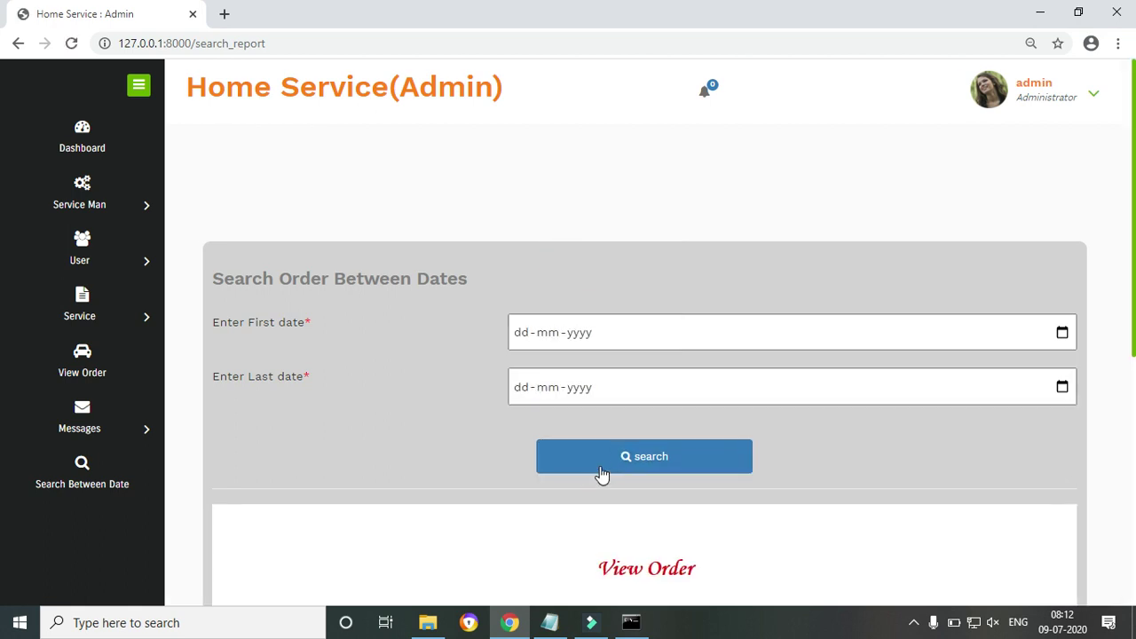
scroll(2, 364, "down", 4)
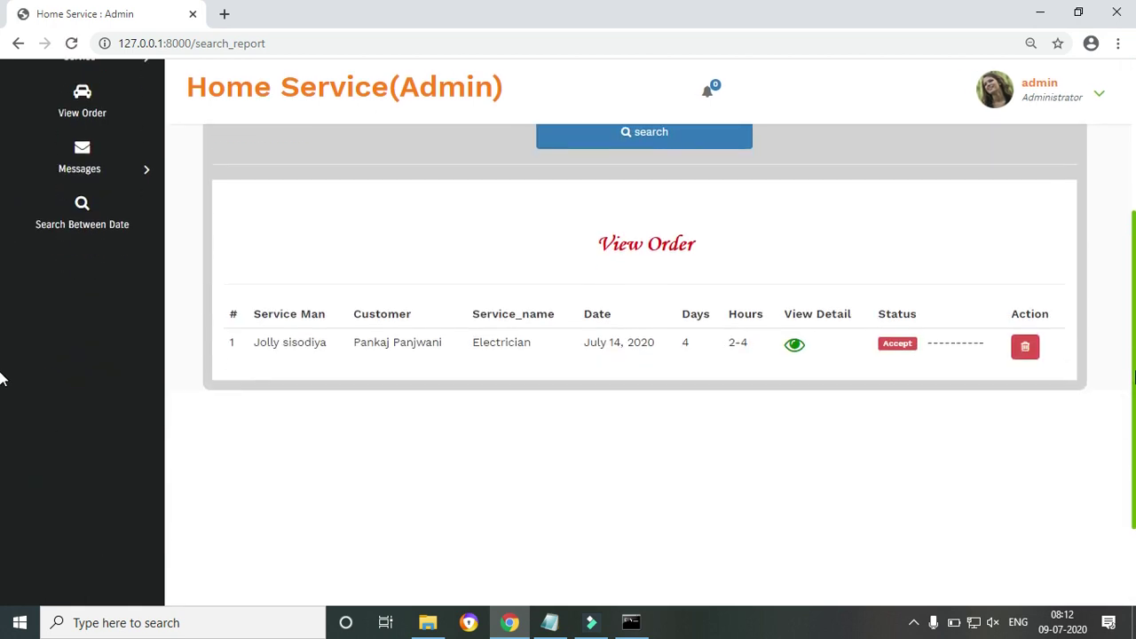
scroll(801, 415, "up", 1)
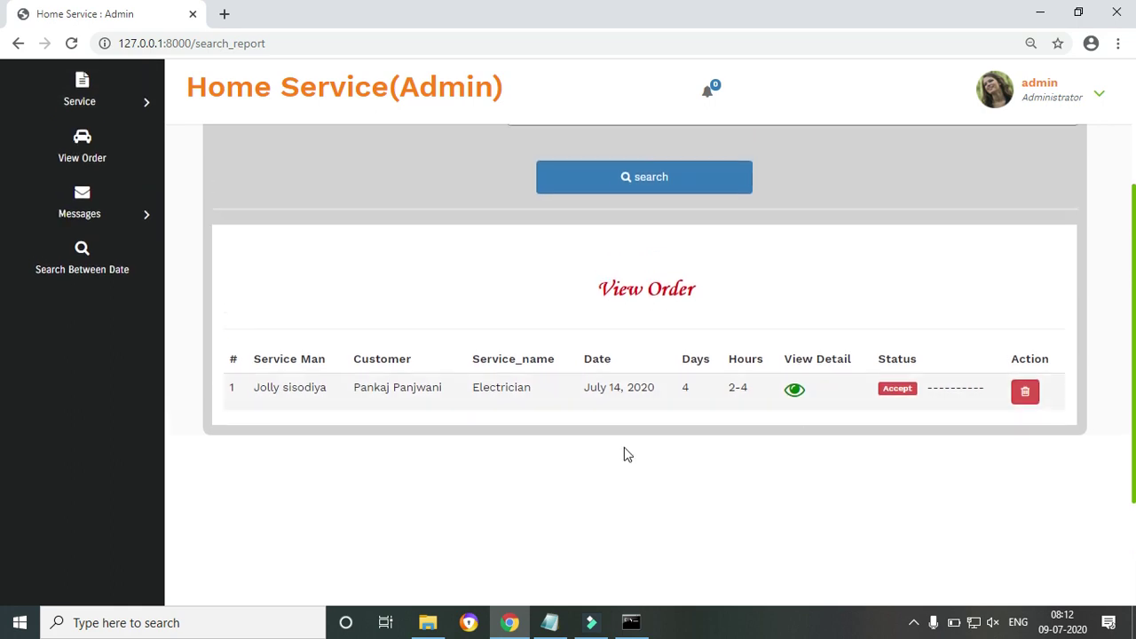
scroll(0, 438, "up", 3)
Rerun the search from 9 July 2020 to 14 July 2020 and review the results
left_click(1063, 268)
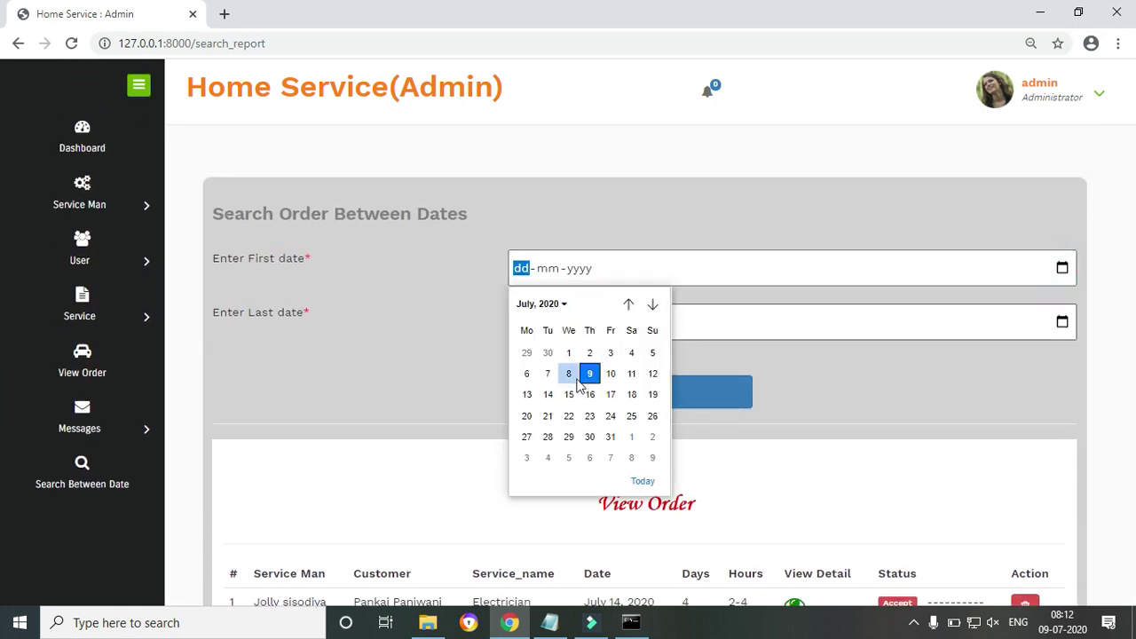
left_click(586, 374)
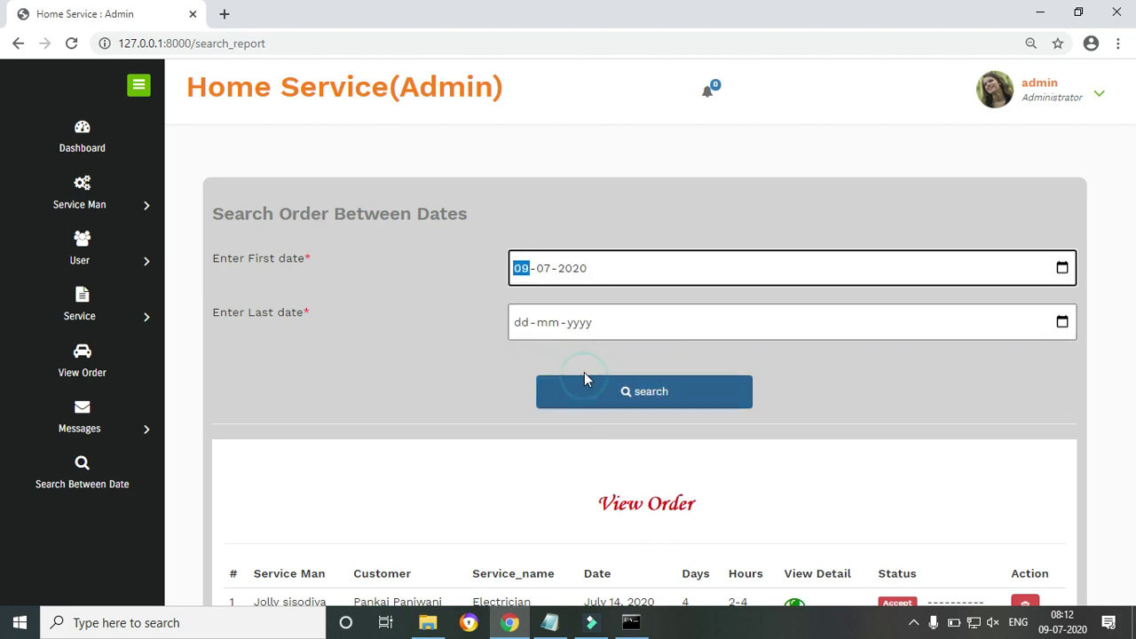
left_click(1064, 323)
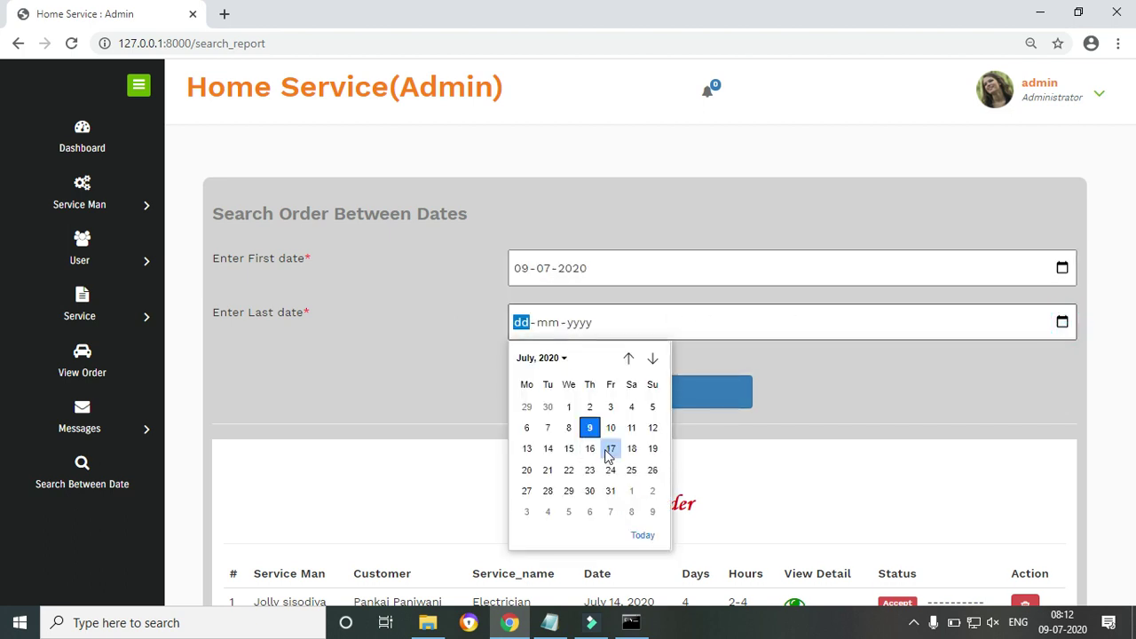
left_click(549, 450)
left_click(689, 404)
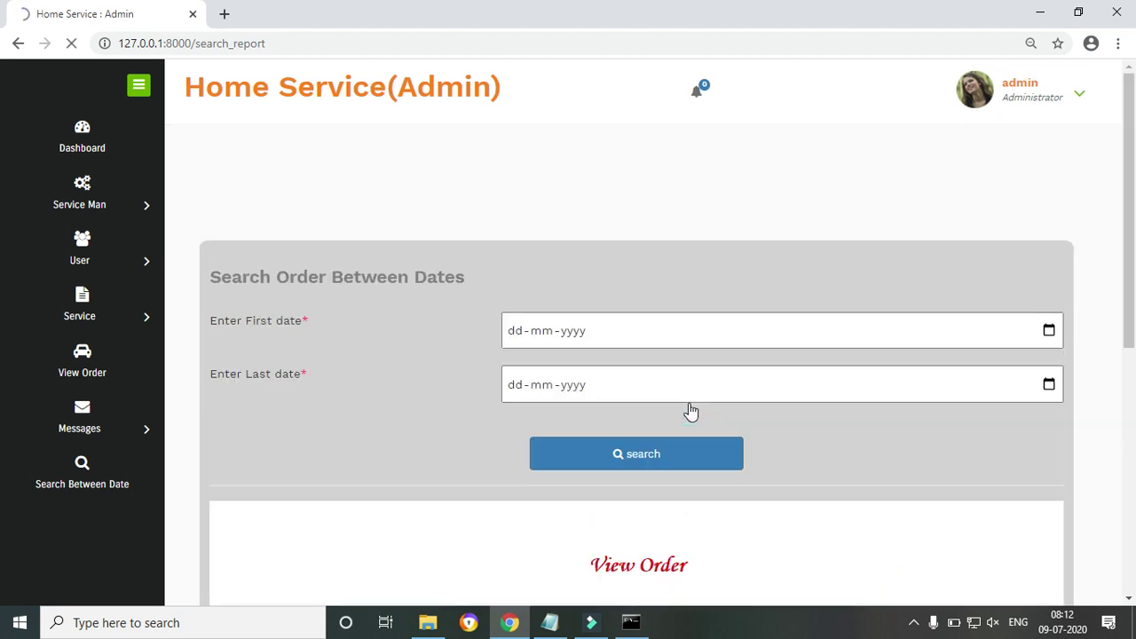
scroll(0, 362, "down", 3)
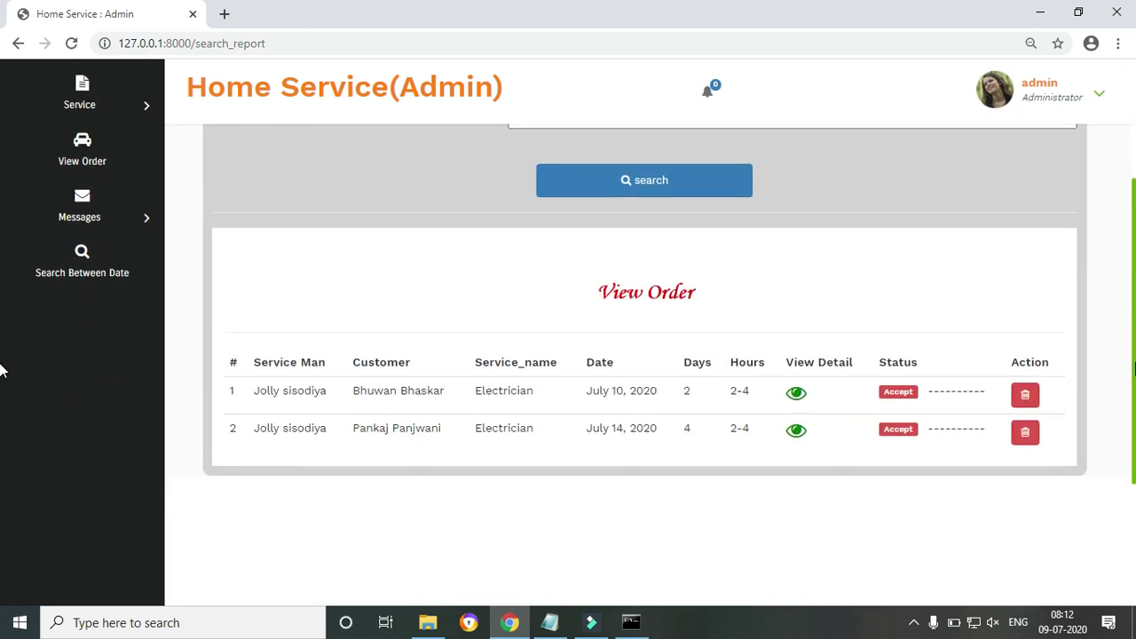
scroll(0, 372, "up", 1)
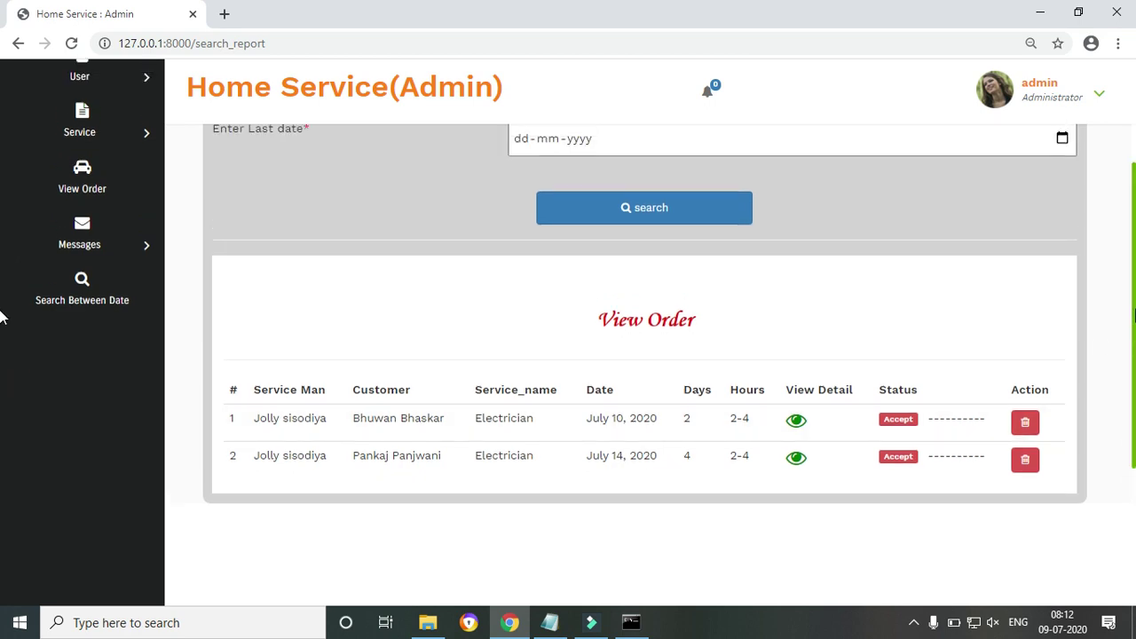
scroll(1130, 270, "up", 2)
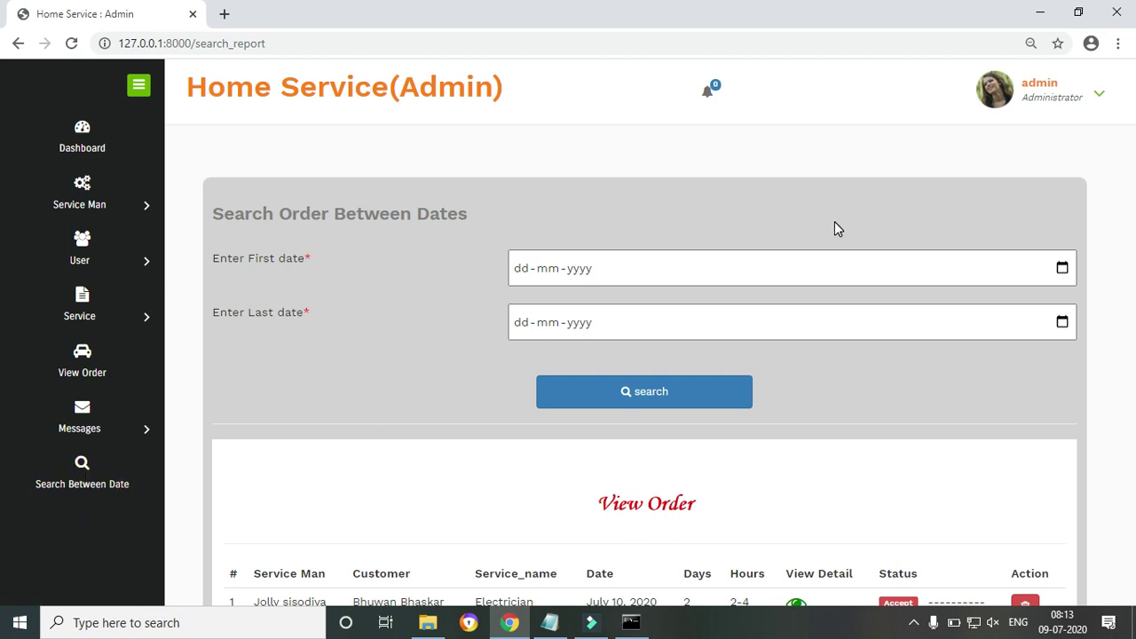
View the admin profile from the account dropdown
left_click(1092, 96)
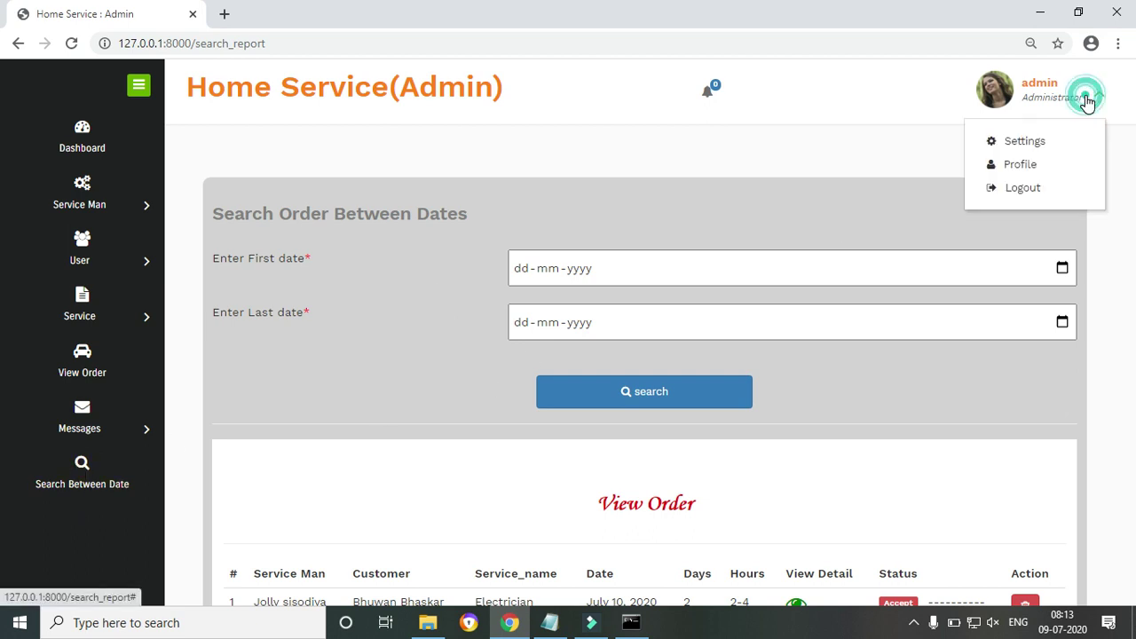
left_click(1021, 165)
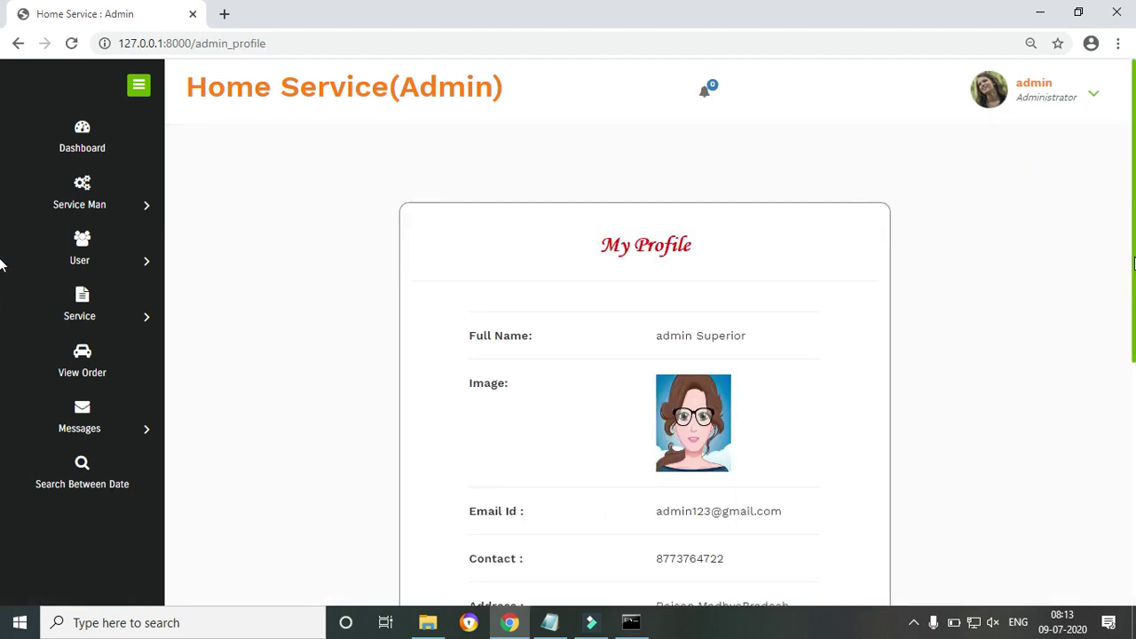
scroll(2, 355, "down", 3)
scroll(2, 384, "up", 3)
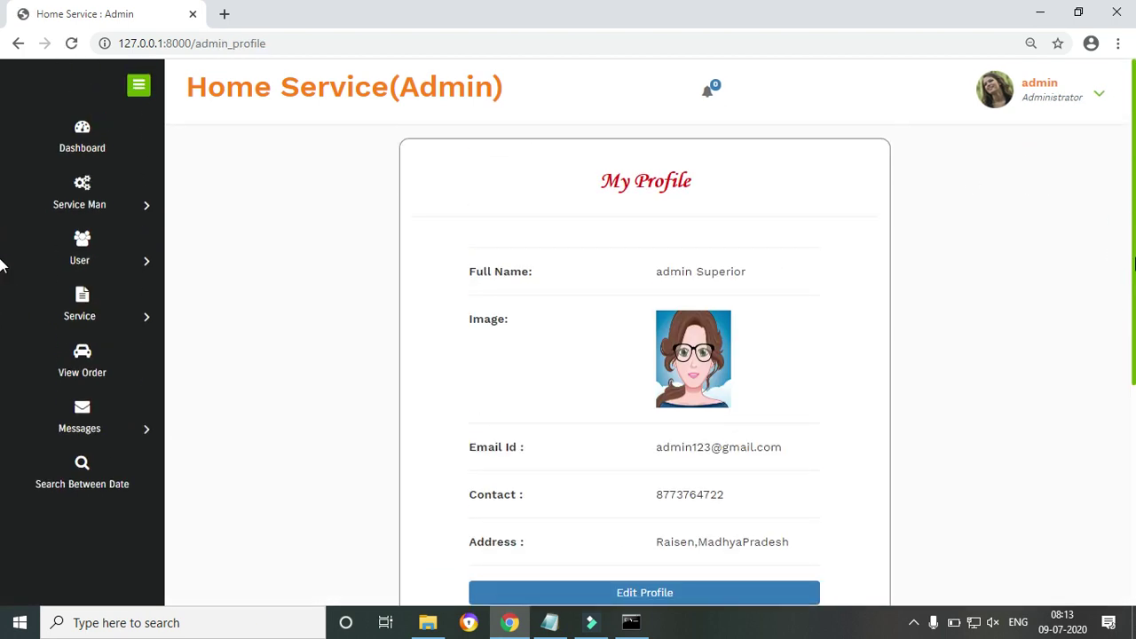
Visit the Change Password settings, then log out of the admin account
left_click(1058, 86)
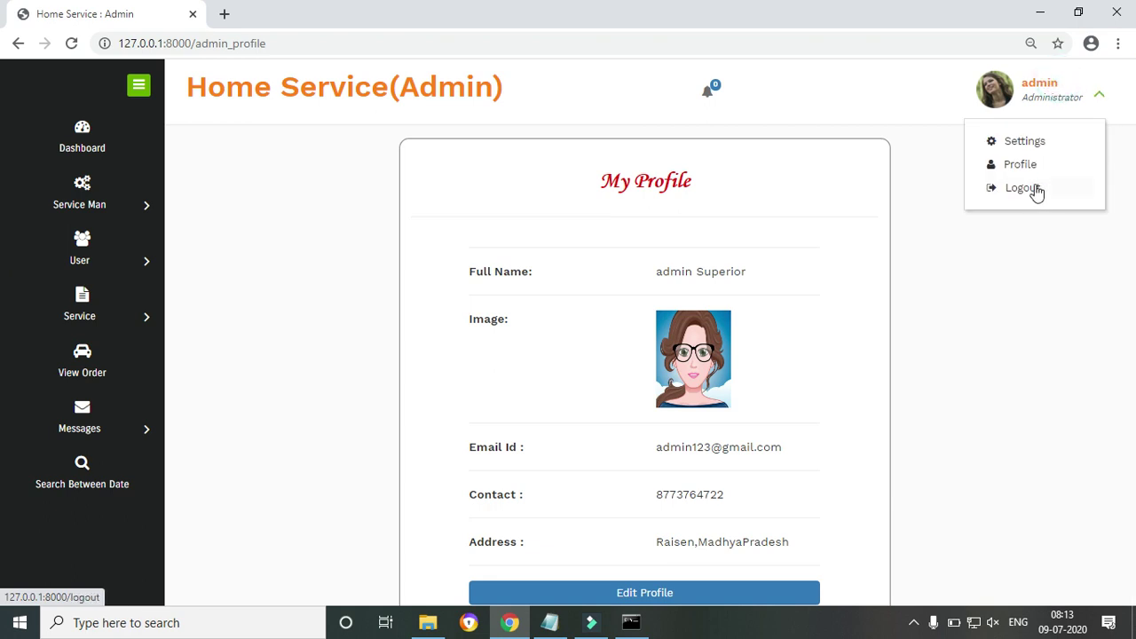
left_click(1024, 142)
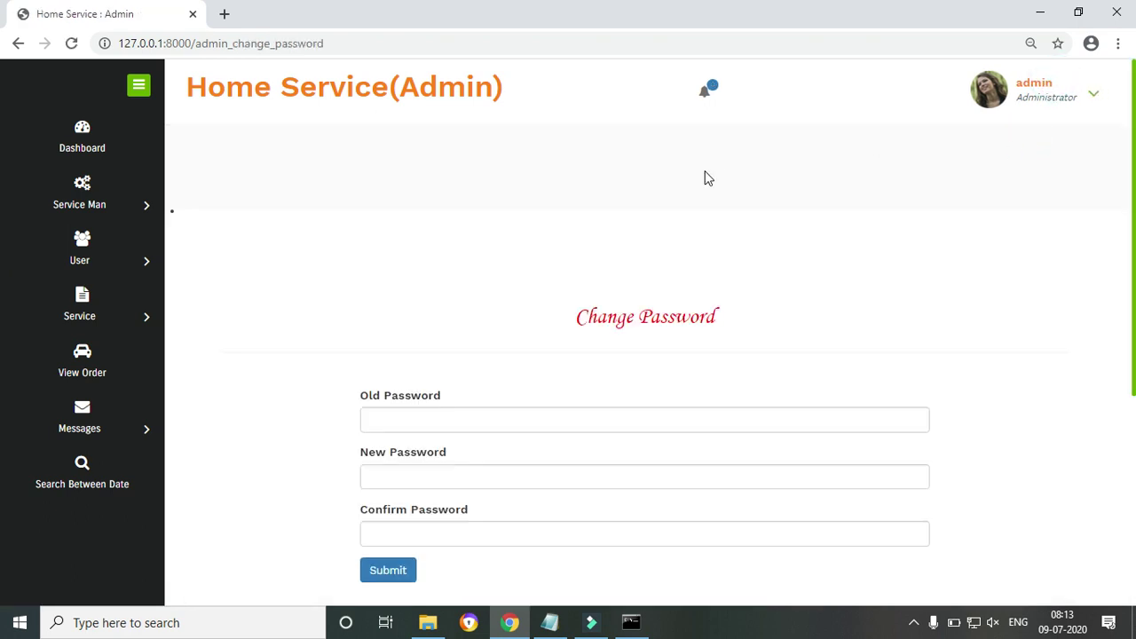
left_click(1093, 96)
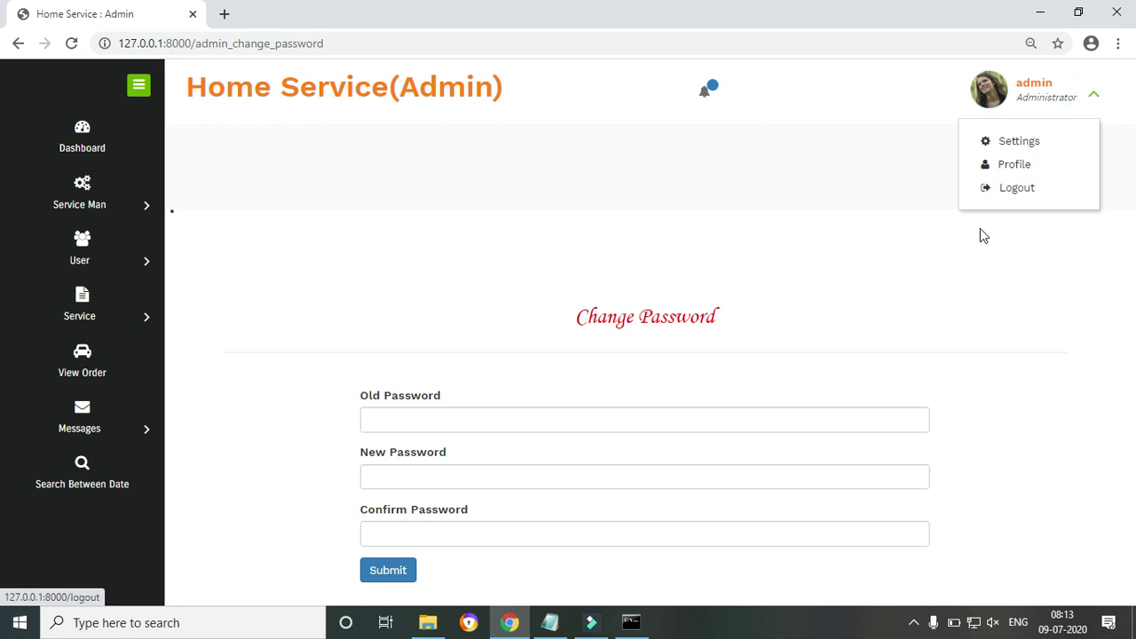
left_click(1013, 190)
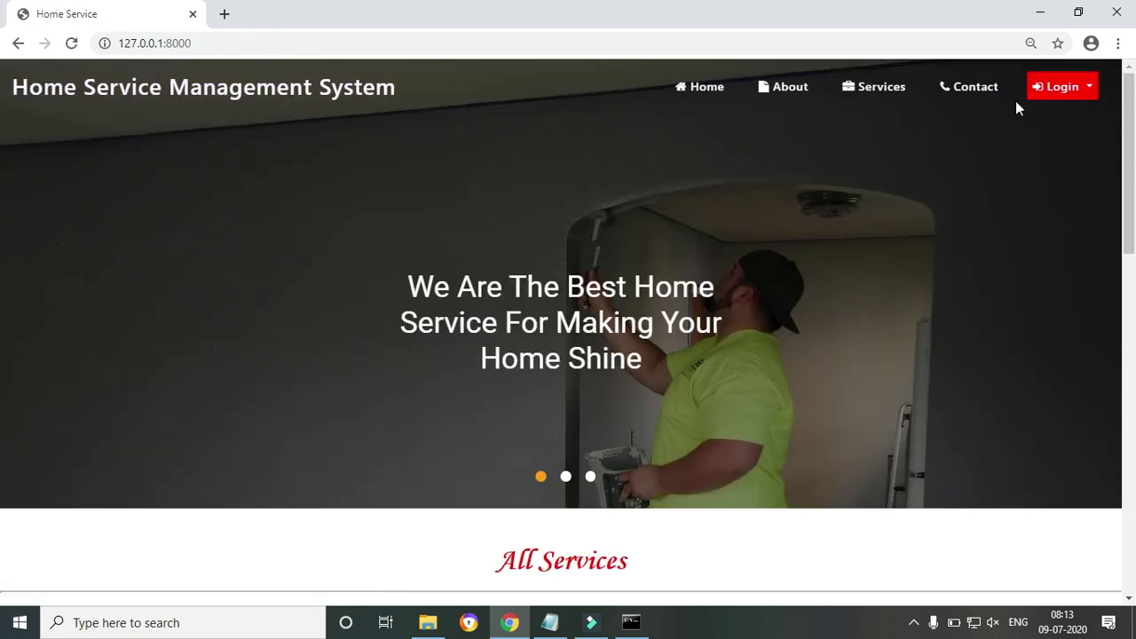
Log in through User Login with the customer's username and password, dismissing the success alert
mouse_move(1131, 107)
left_mouse_down()
mouse_move(1134, 405)
mouse_move(1134, 80)
left_mouse_up()
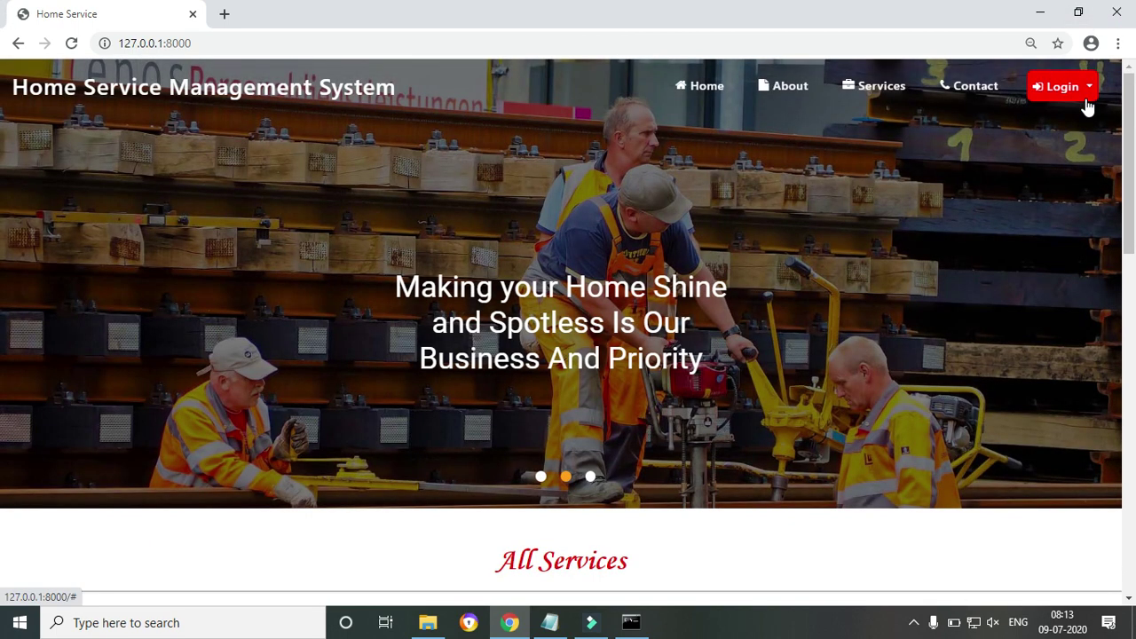
left_click(1094, 85)
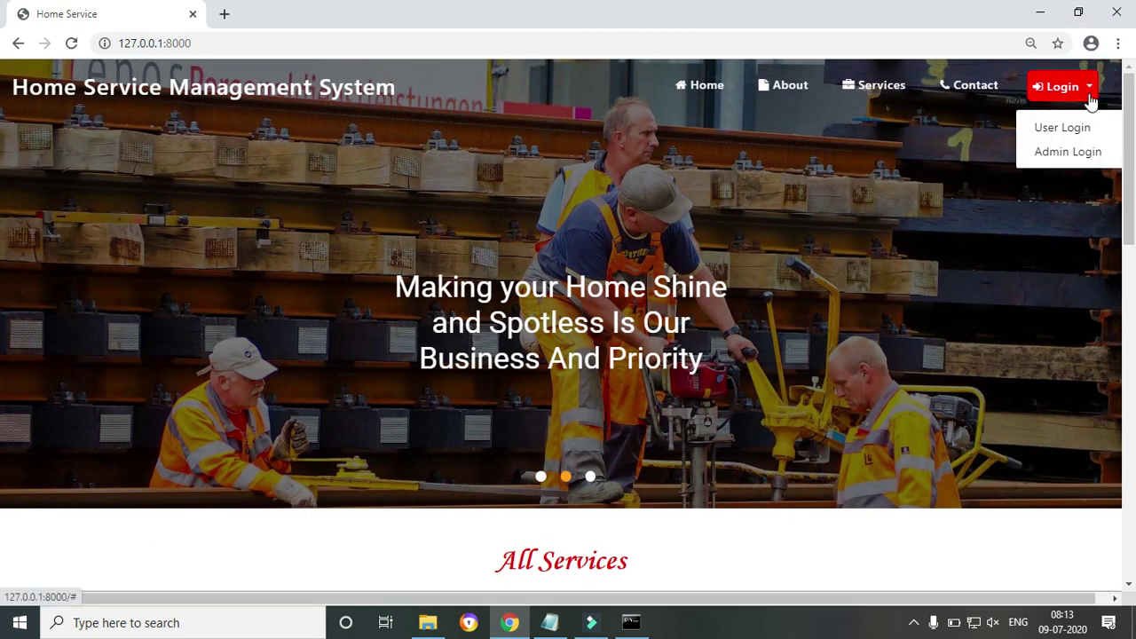
left_click(1062, 127)
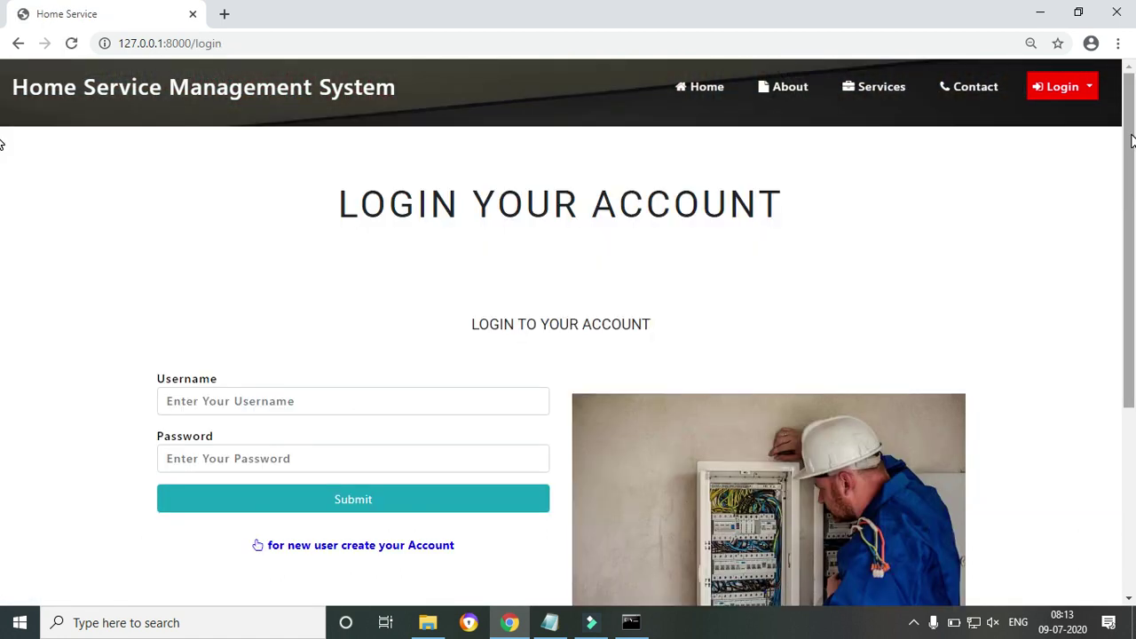
left_click(294, 400)
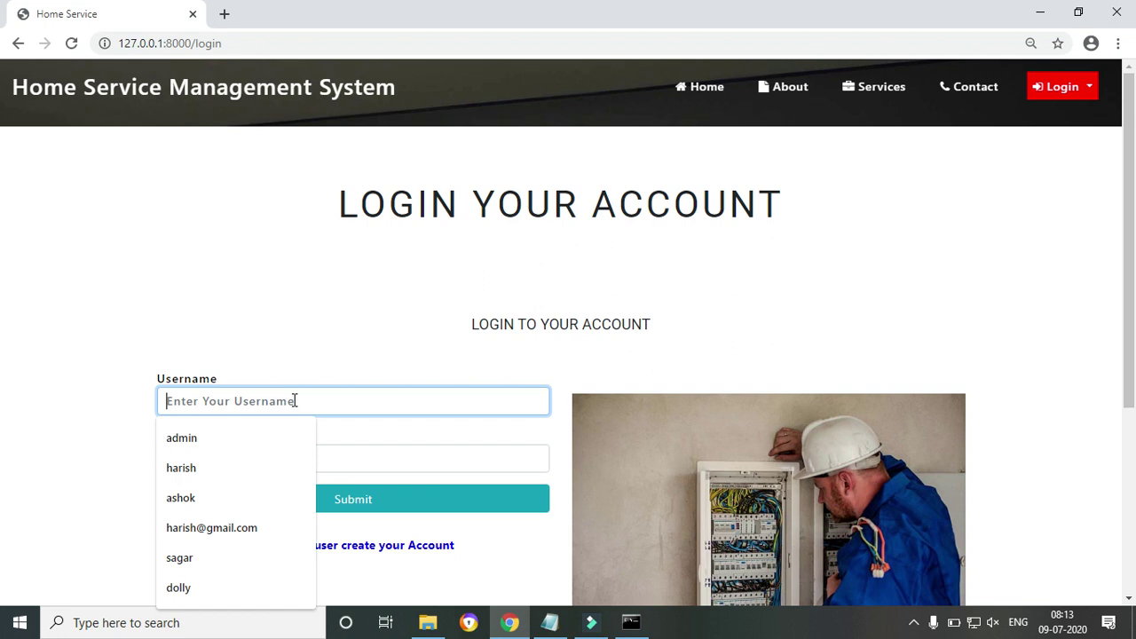
type("pankaj")
key("Tab")
type("12")
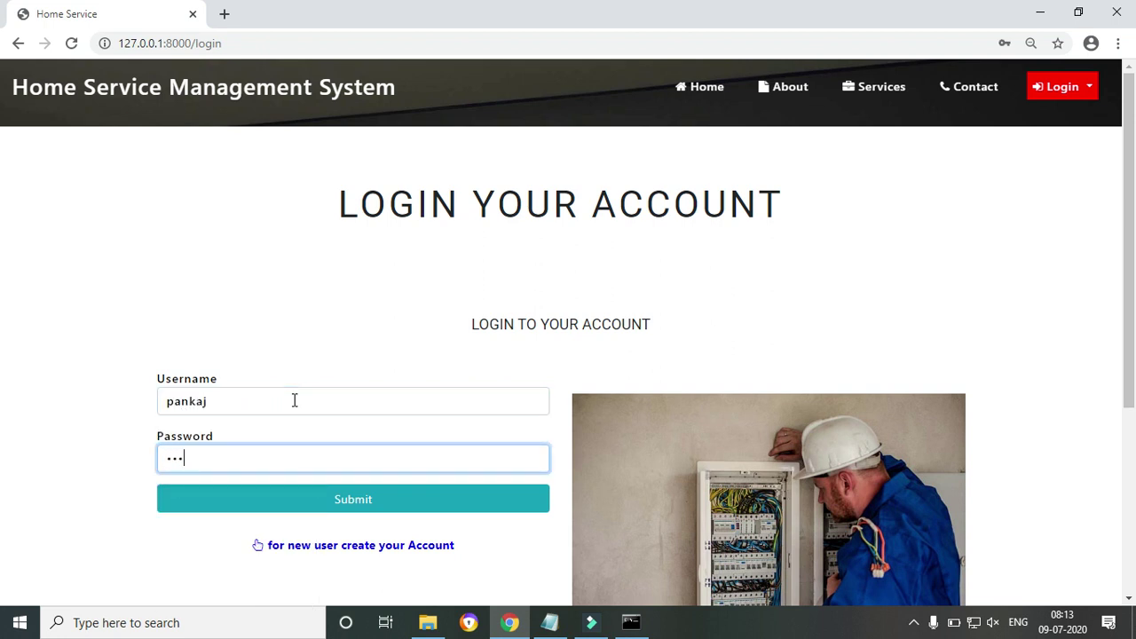
left_click(305, 501)
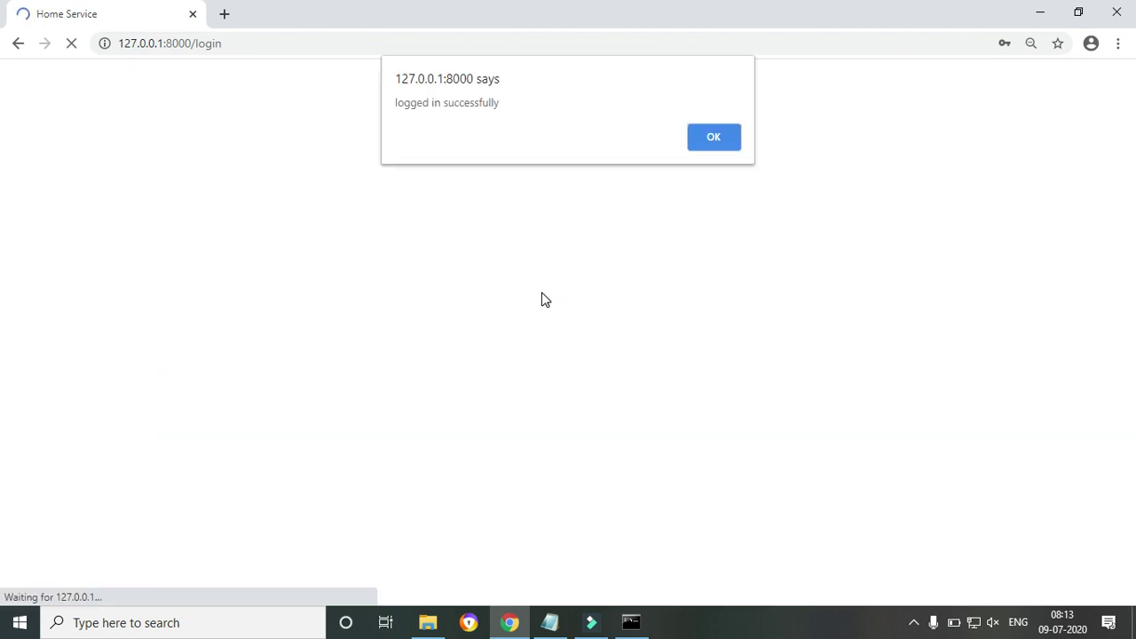
left_click(716, 142)
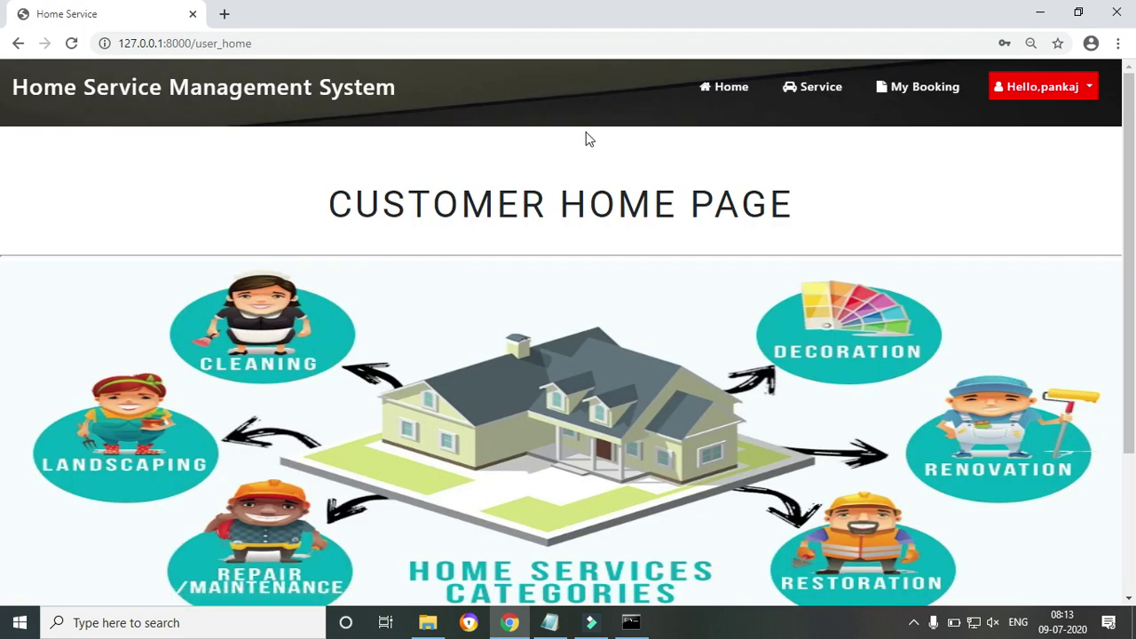
Scroll the Customer Home Page and select part of its heading
scroll(1132, 170, "down", 3)
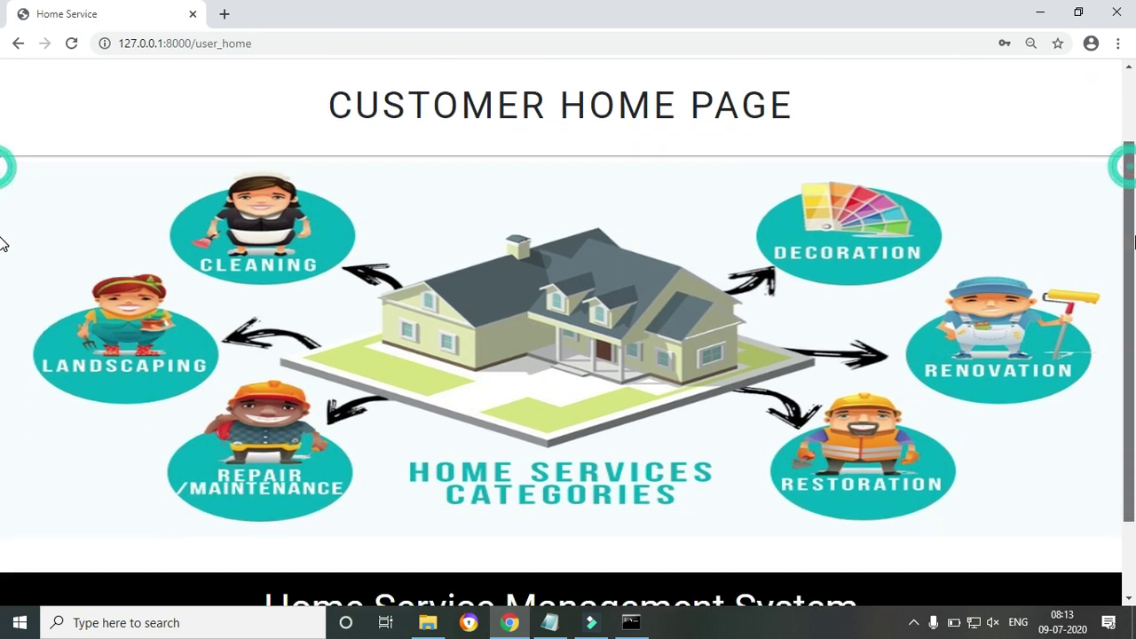
scroll(1066, 267, "up", 3)
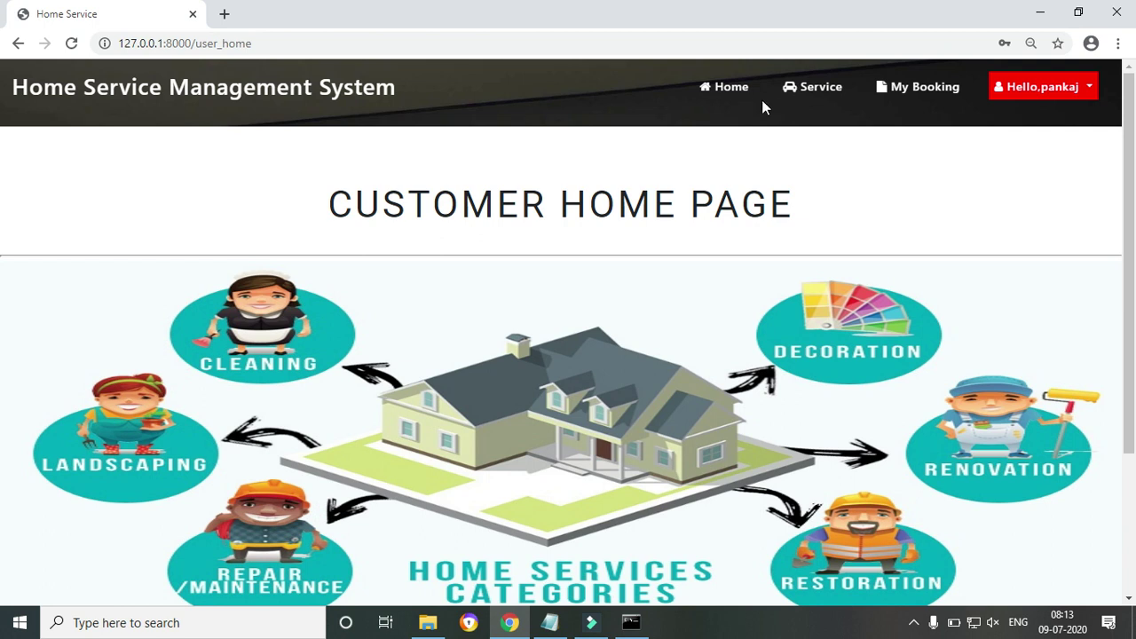
left_click_drag(399, 217, 785, 209)
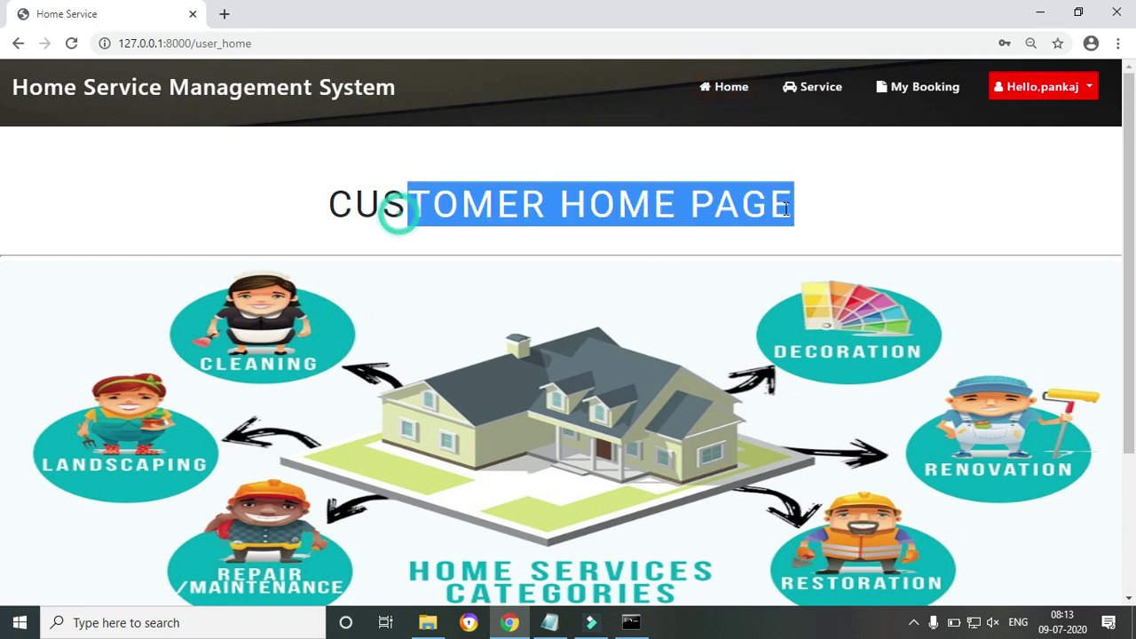
left_click(621, 203)
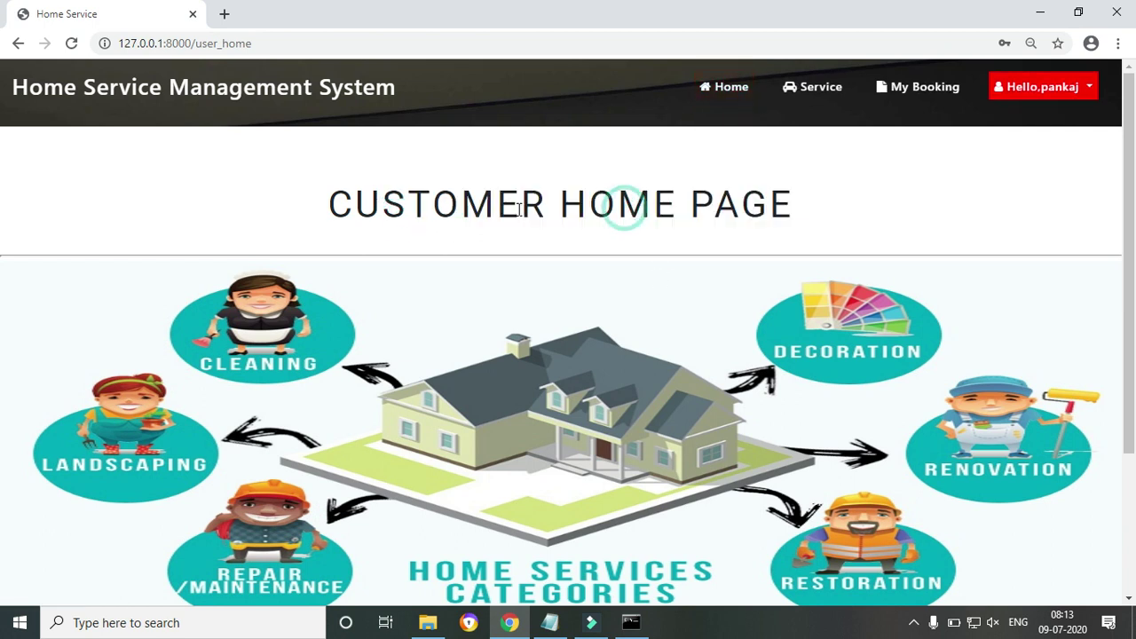
Load the All Services page, reload it, and scroll through Plumber to Fitter
left_click(810, 97)
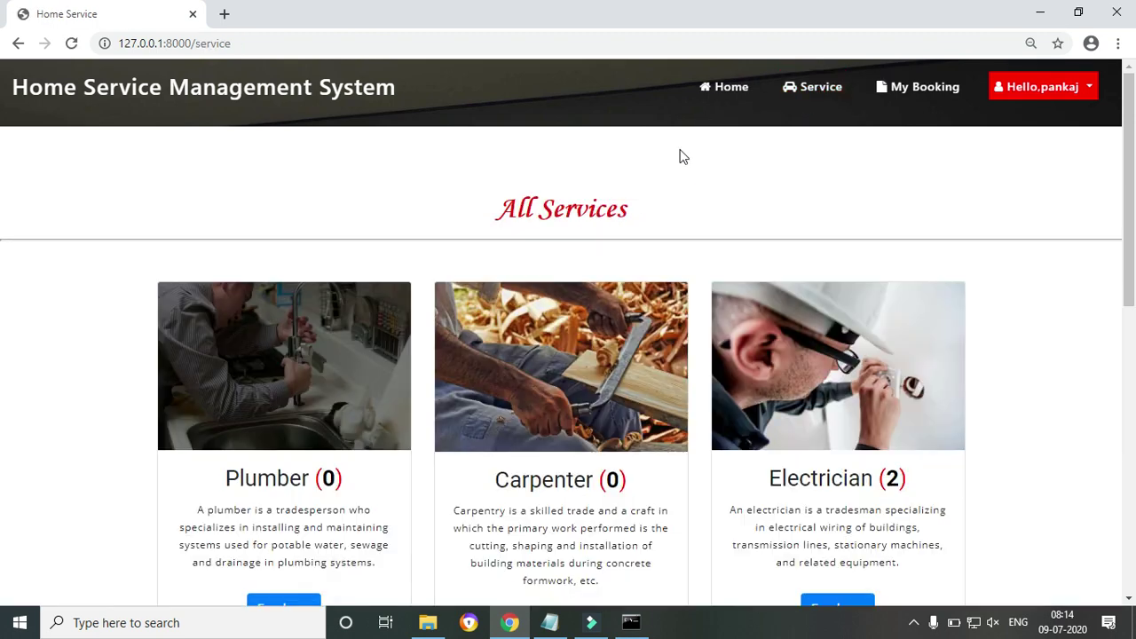
left_click_drag(1131, 269, 1134, 544)
scroll(1110, 299, "up", 7)
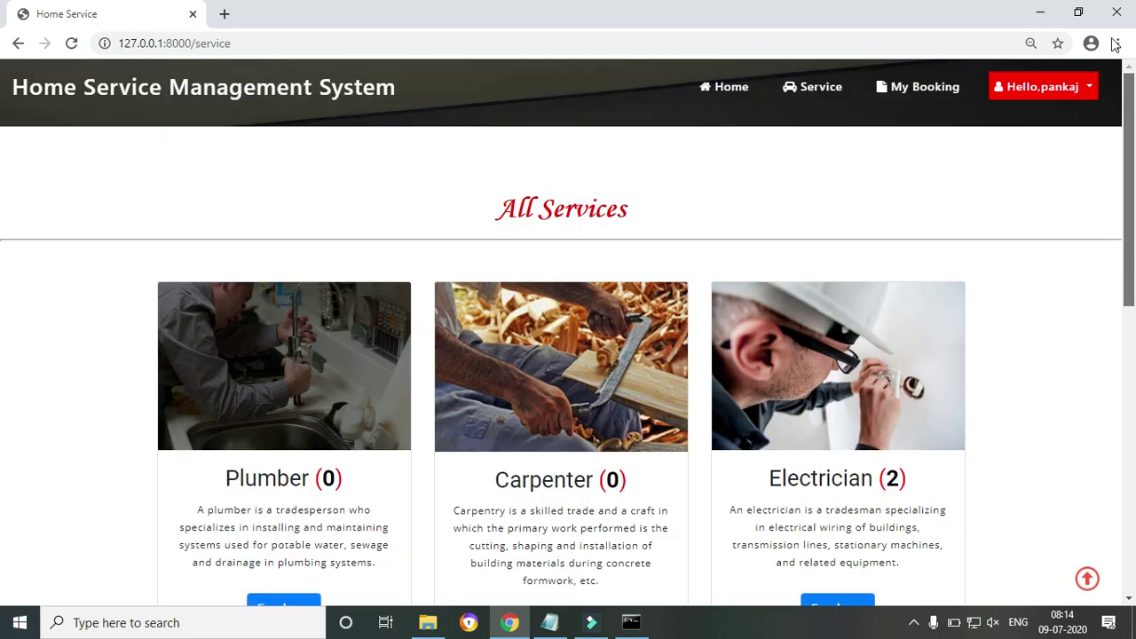
left_click(779, 100)
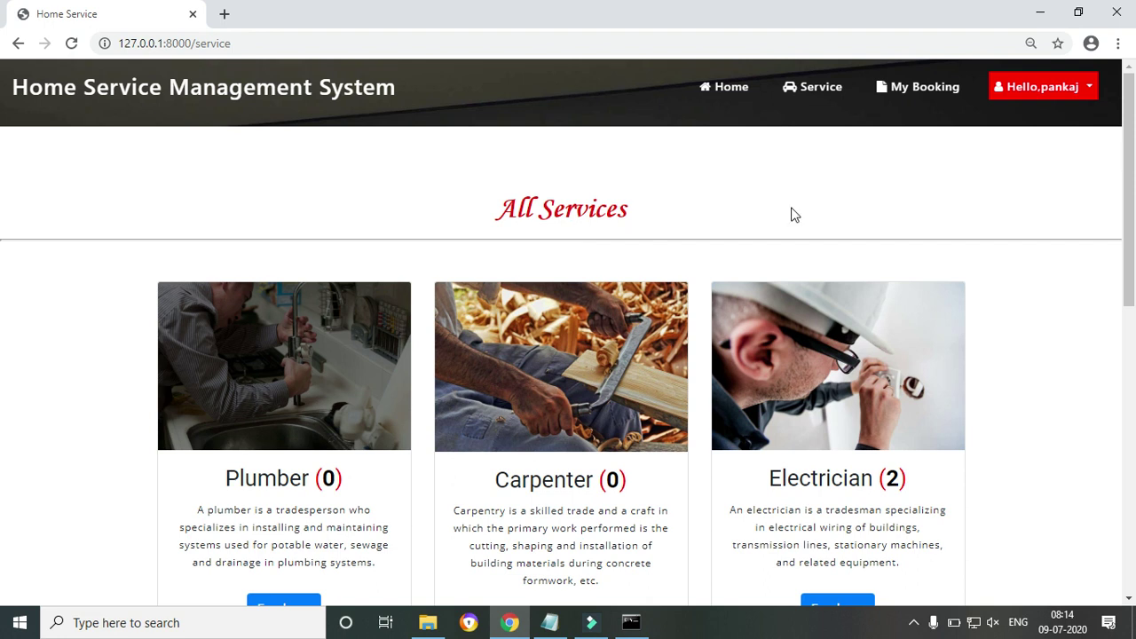
left_click_drag(1129, 168, 1133, 561)
scroll(2, 266, "up", 5)
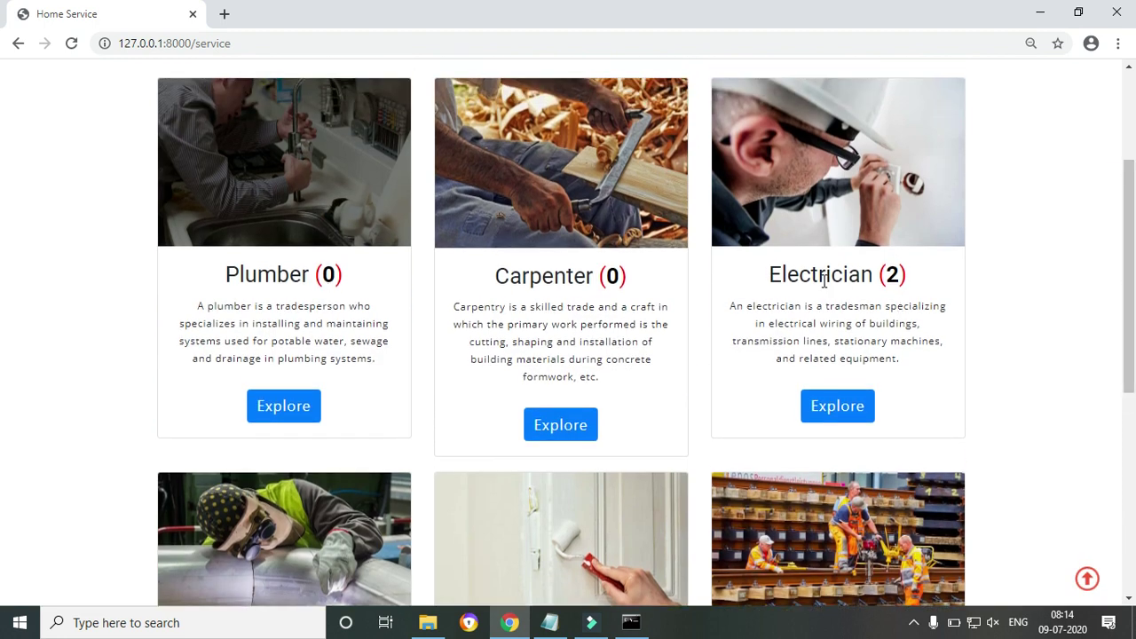
scroll(5, 269, "down", 4)
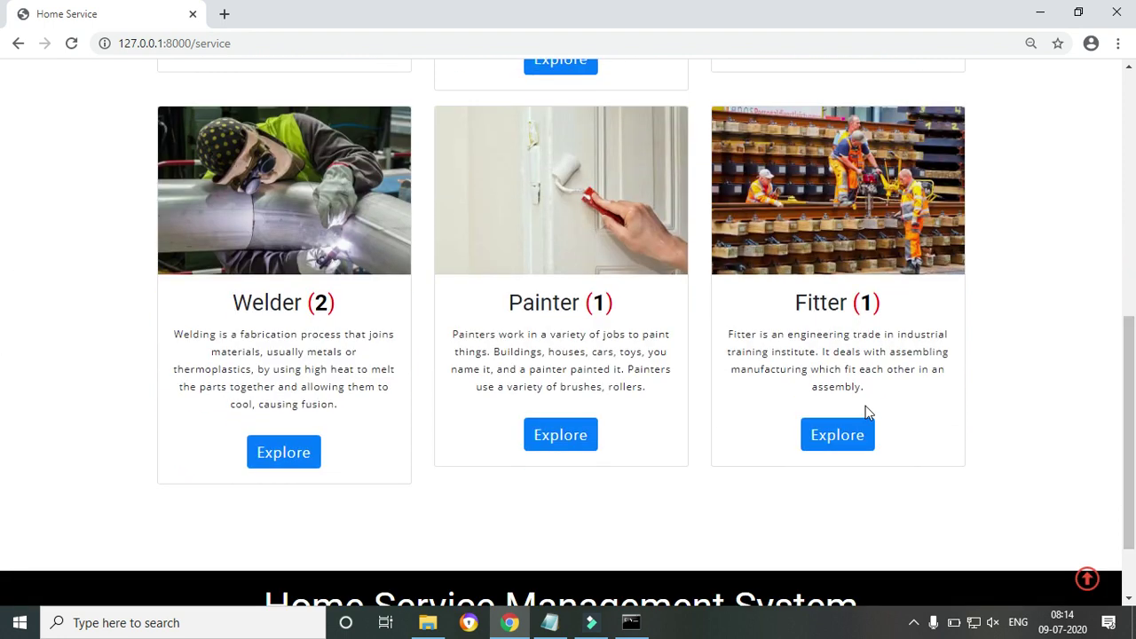
mouse_move(1134, 354)
left_mouse_down()
mouse_move(1133, 300)
mouse_move(1134, 332)
left_mouse_up()
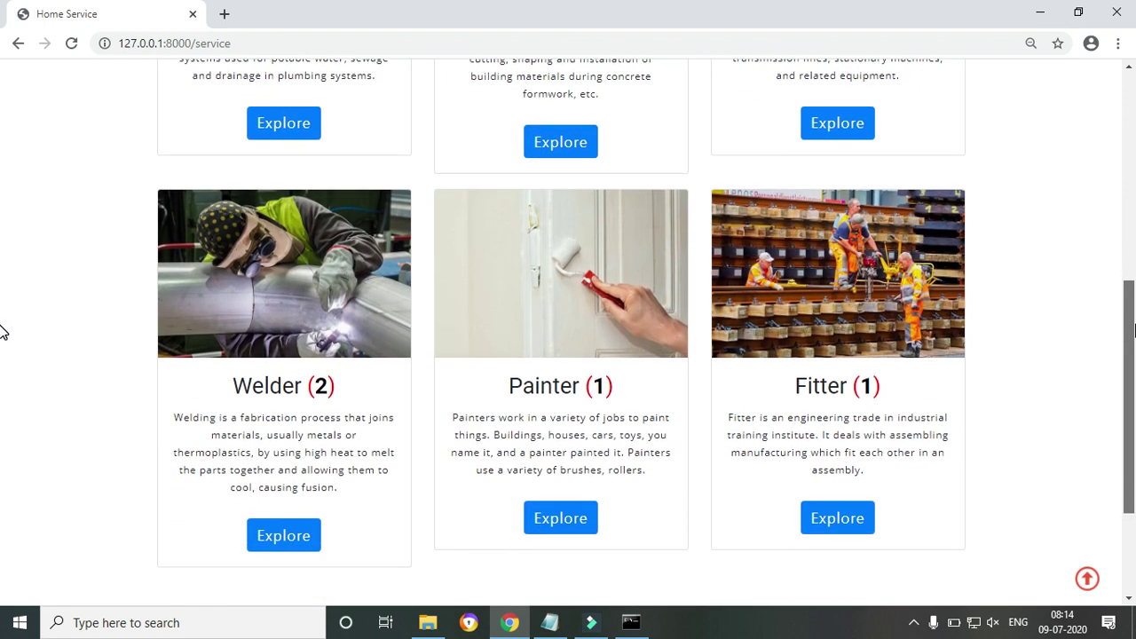
scroll(3, 414, "up", 1)
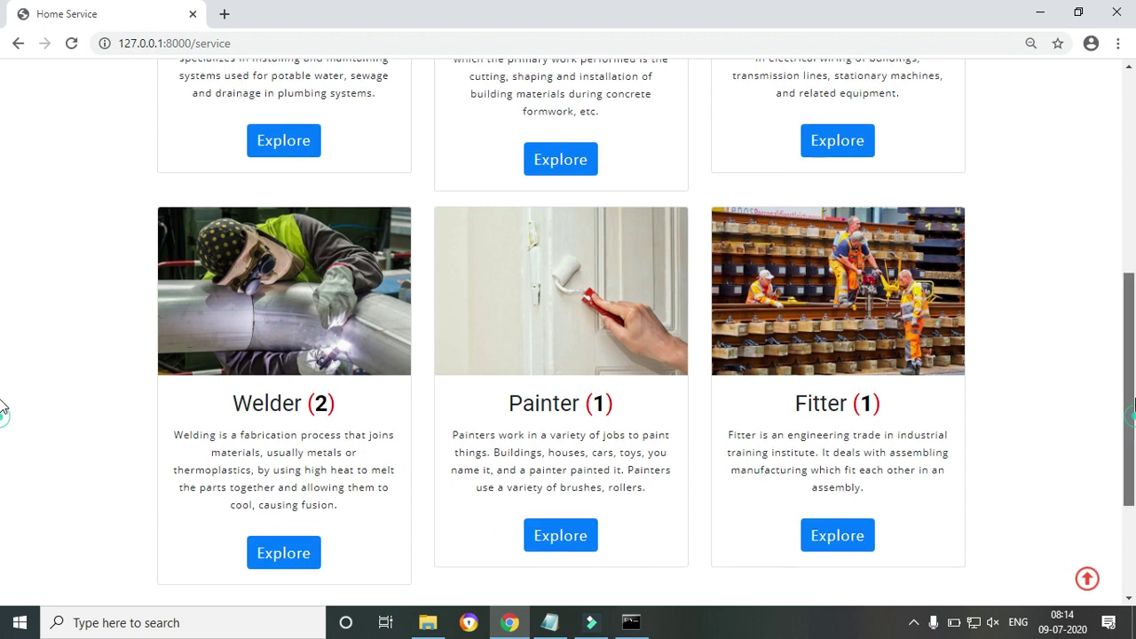
Open the Painter service's worker listing and highlight the painter's details
left_click(584, 585)
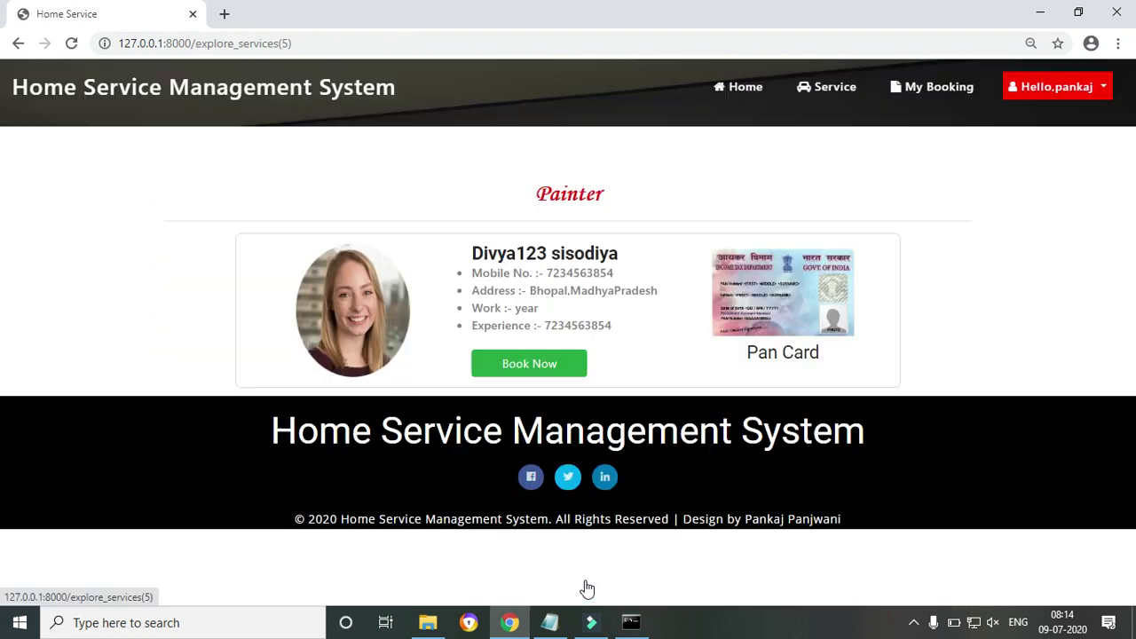
left_click_drag(475, 257, 610, 321)
left_click(586, 320)
left_click(542, 182)
double_click(600, 196)
mouse_move(482, 251)
left_mouse_down()
mouse_move(574, 288)
mouse_move(633, 330)
left_mouse_up()
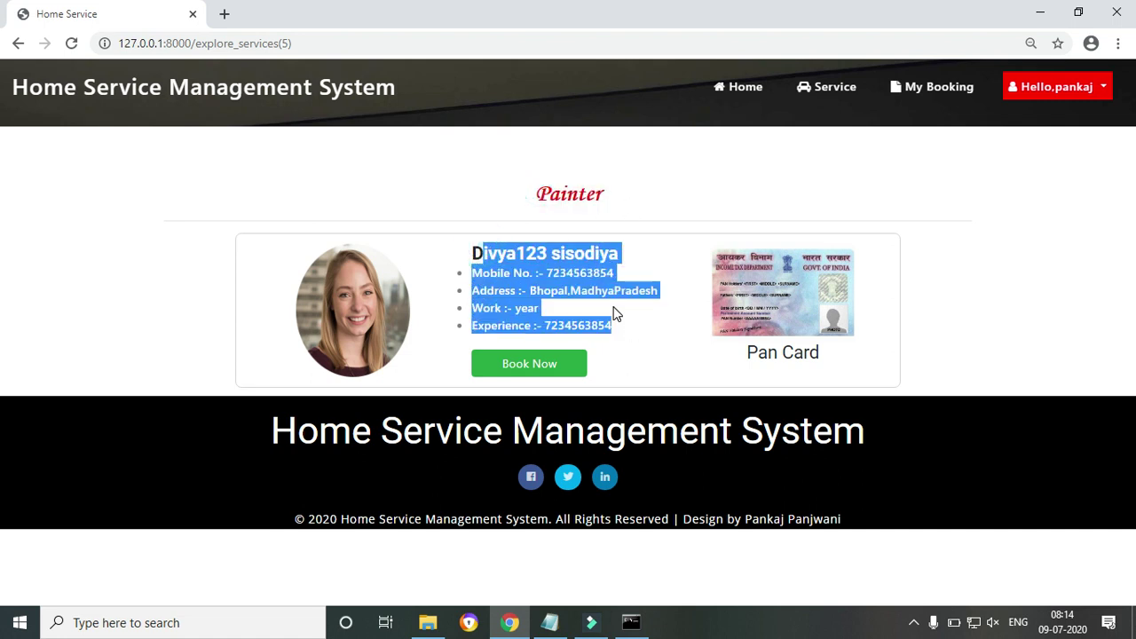
left_click(613, 310)
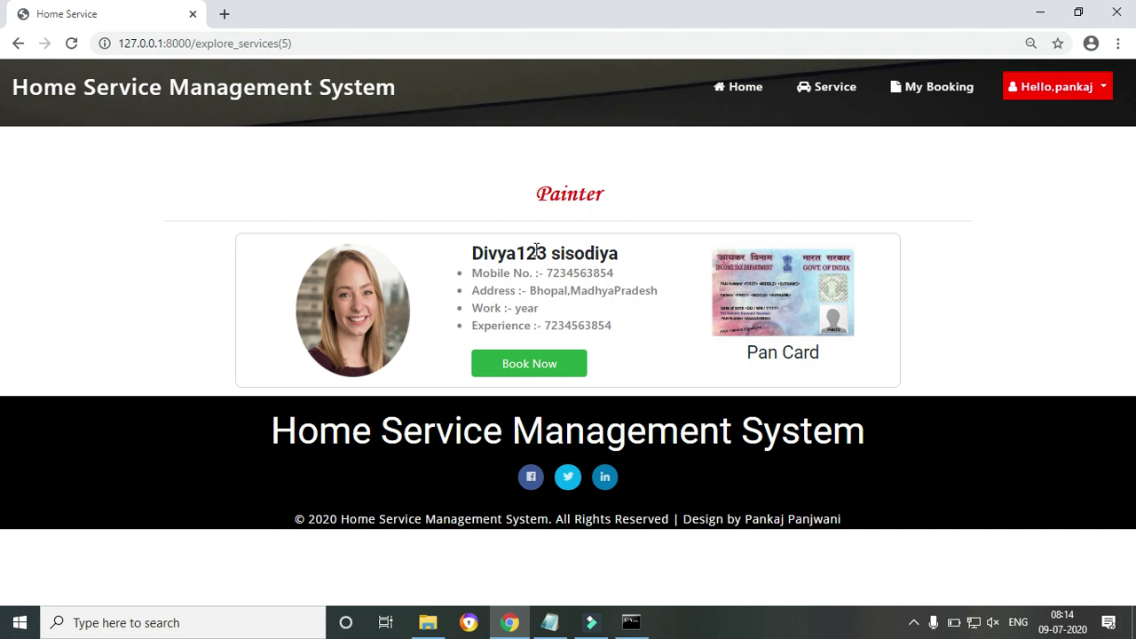
Fill the painter booking with date 26 July 2020, 2 days and hours 4-6
left_click(527, 363)
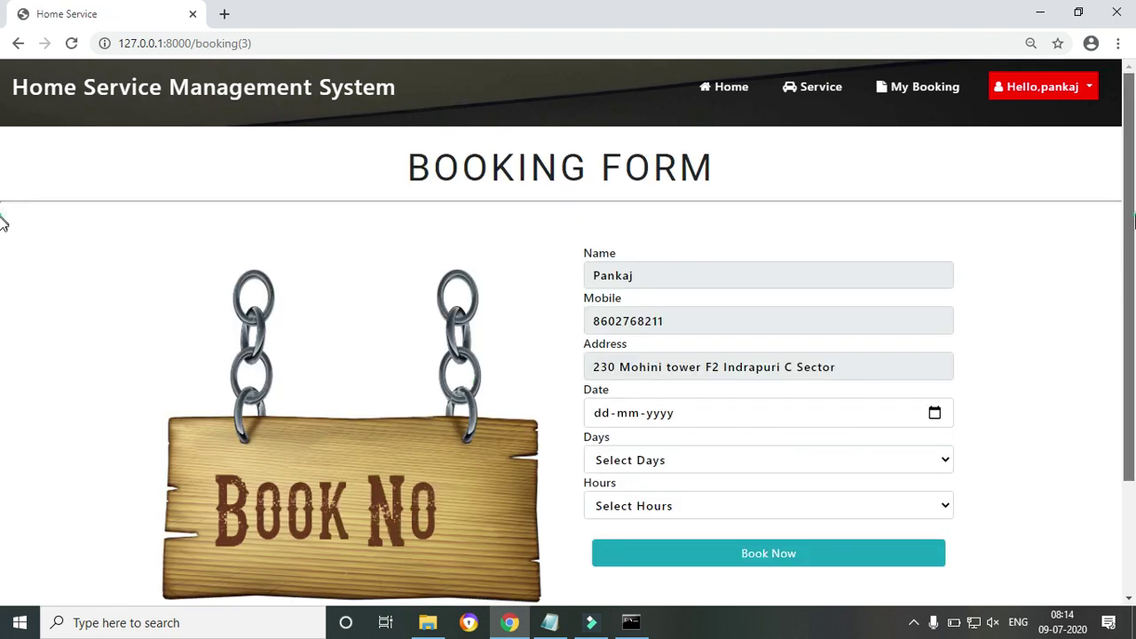
scroll(3, 218, "down", 1)
left_click(936, 323)
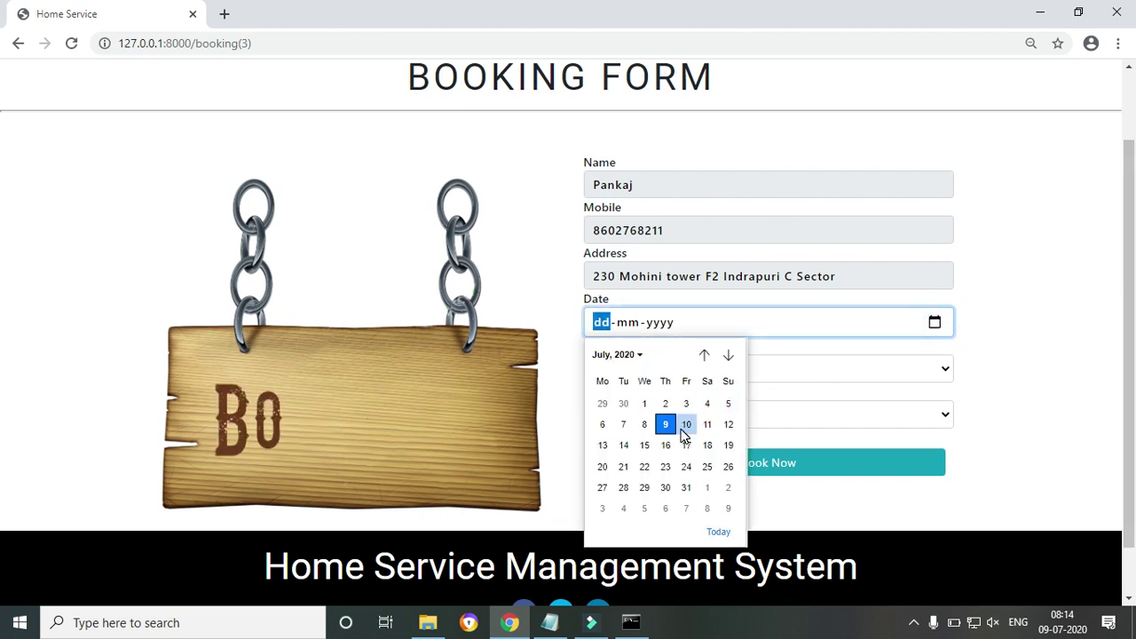
left_click(729, 468)
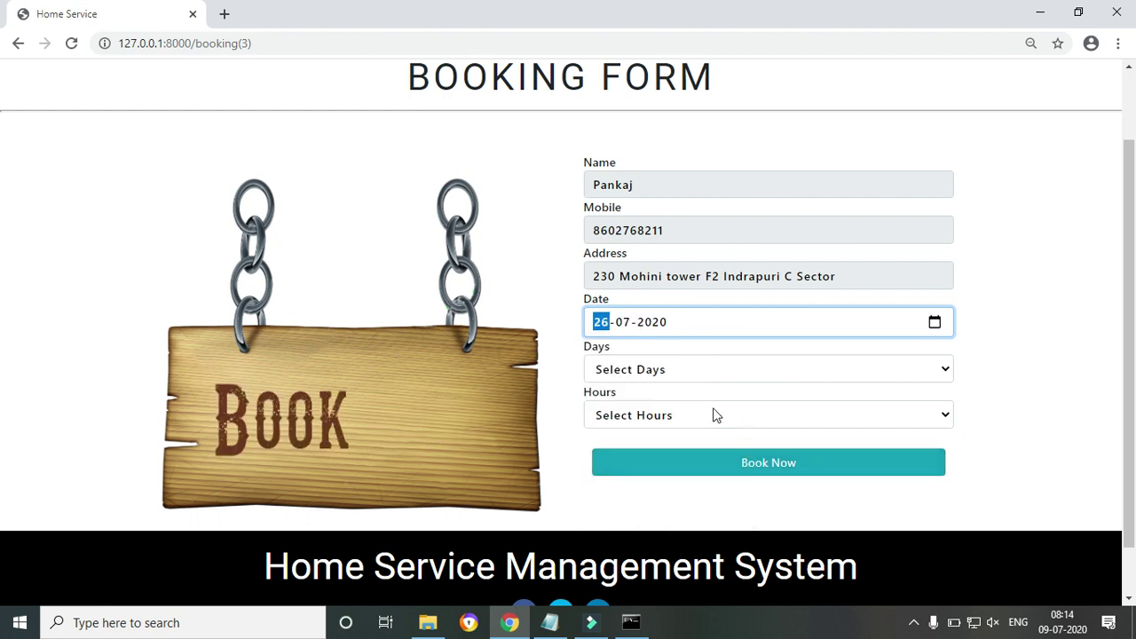
left_click(677, 370)
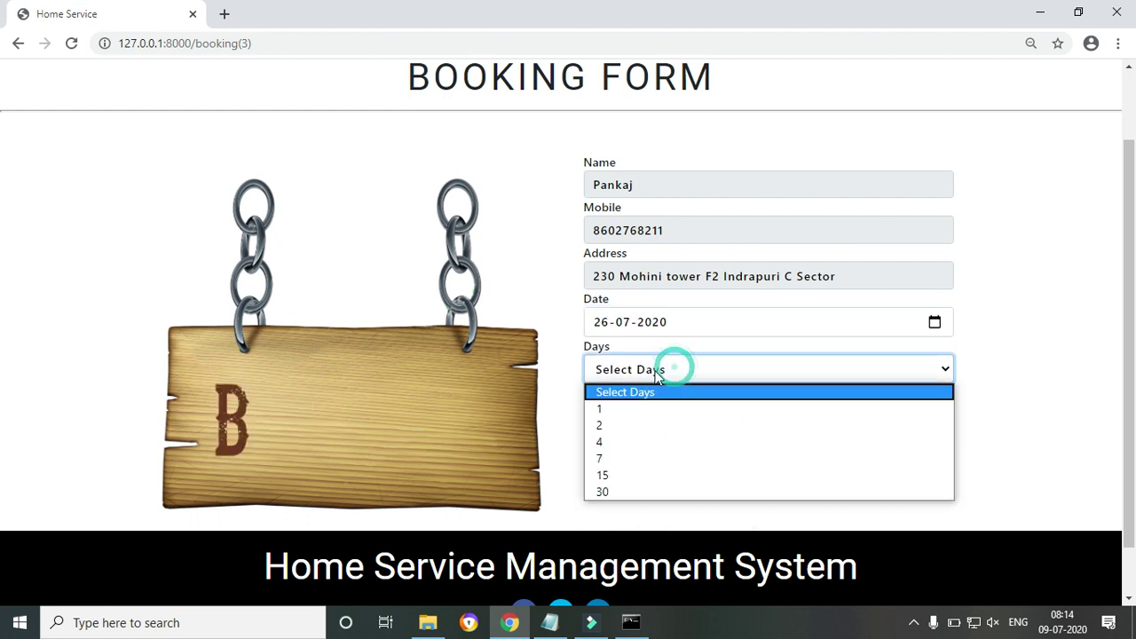
left_click(624, 427)
left_click(657, 426)
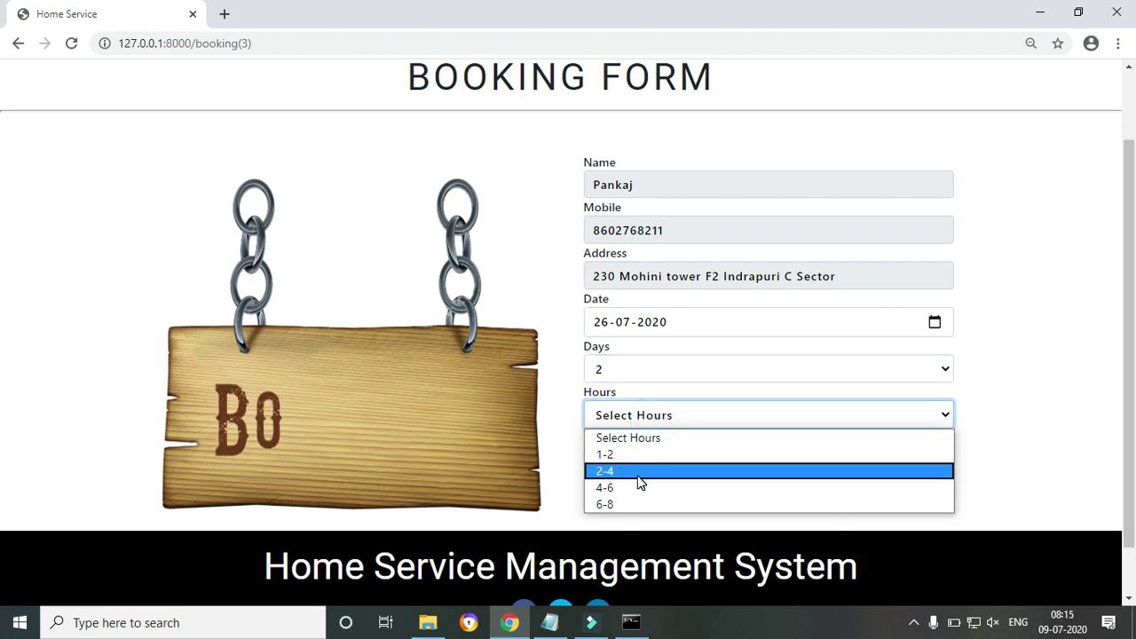
left_click(641, 472)
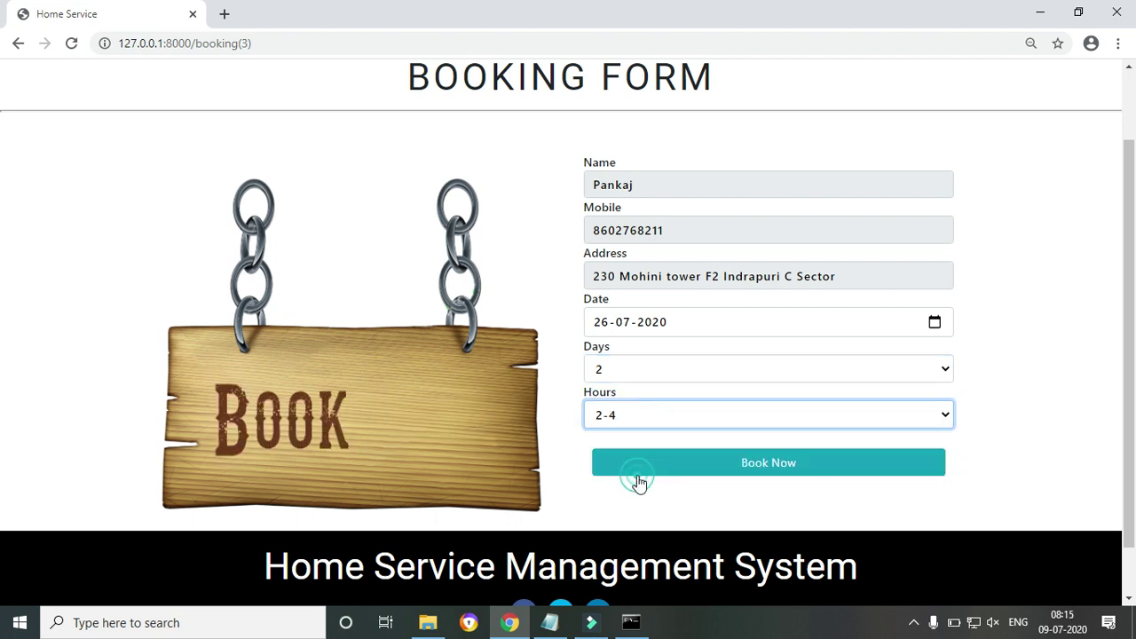
left_click(637, 421)
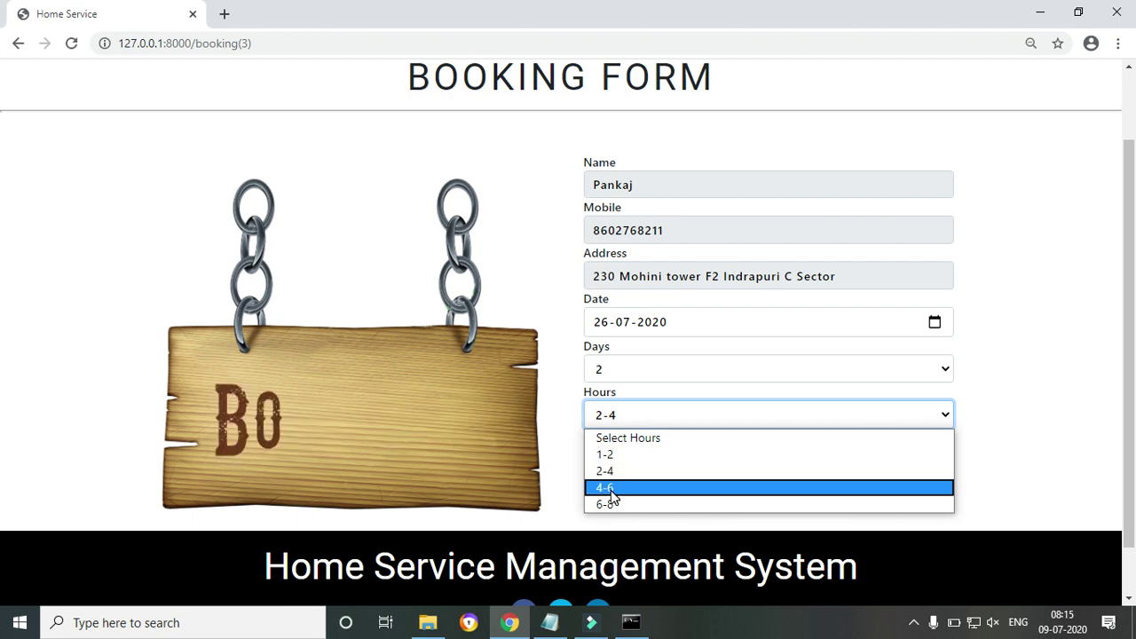
left_click(611, 490)
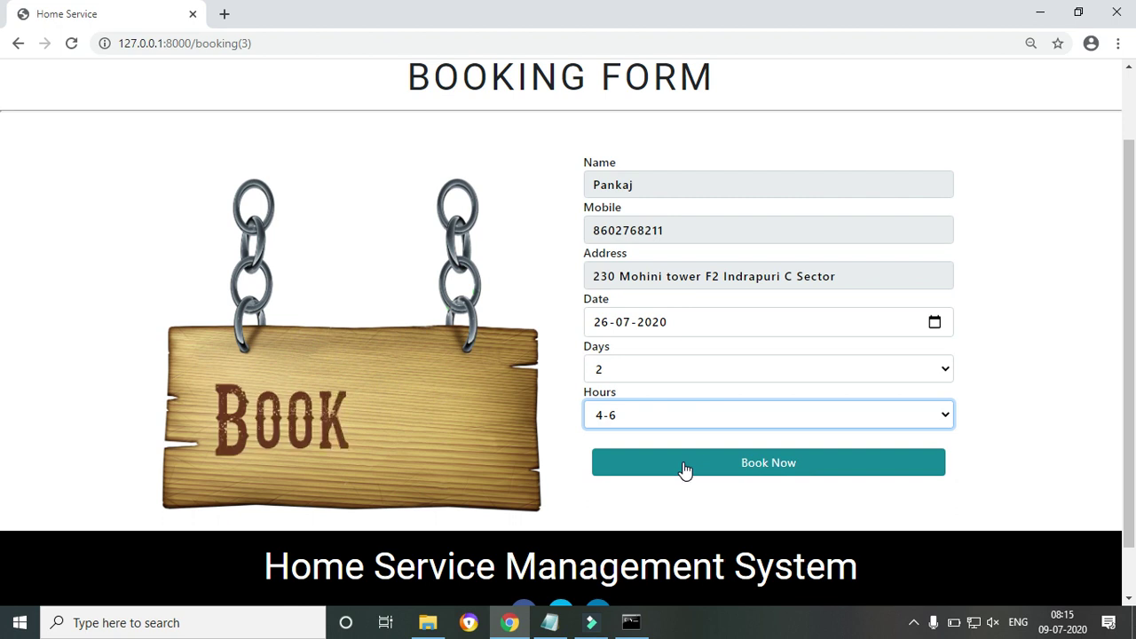
Submit the painter booking, dismiss the alert, and highlight its pending status in My Order
left_click(681, 471)
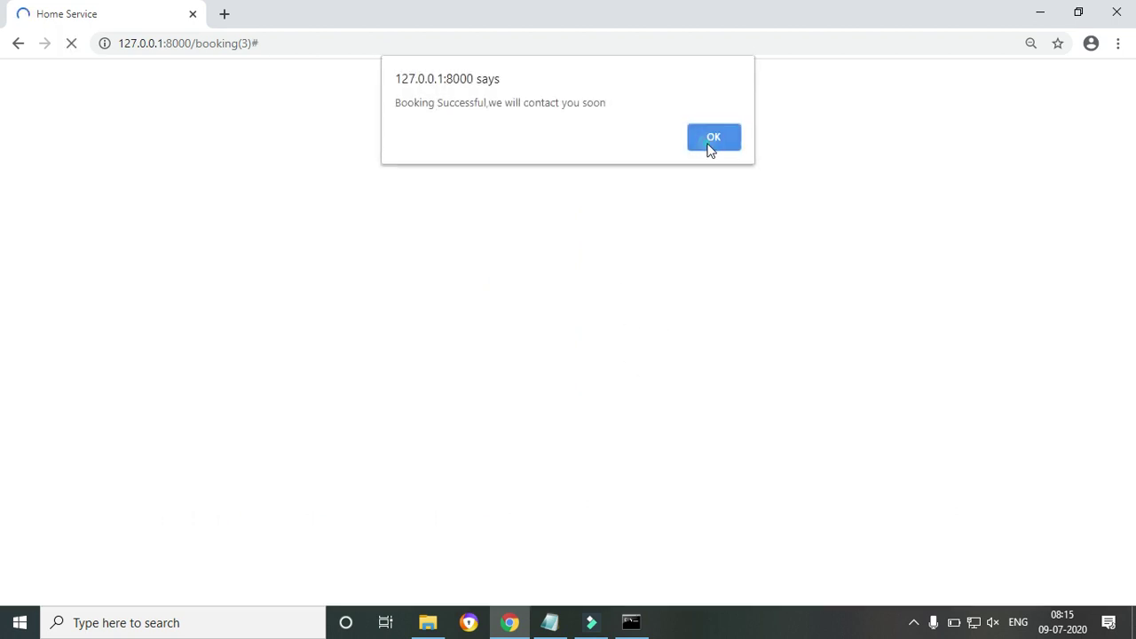
left_click(710, 142)
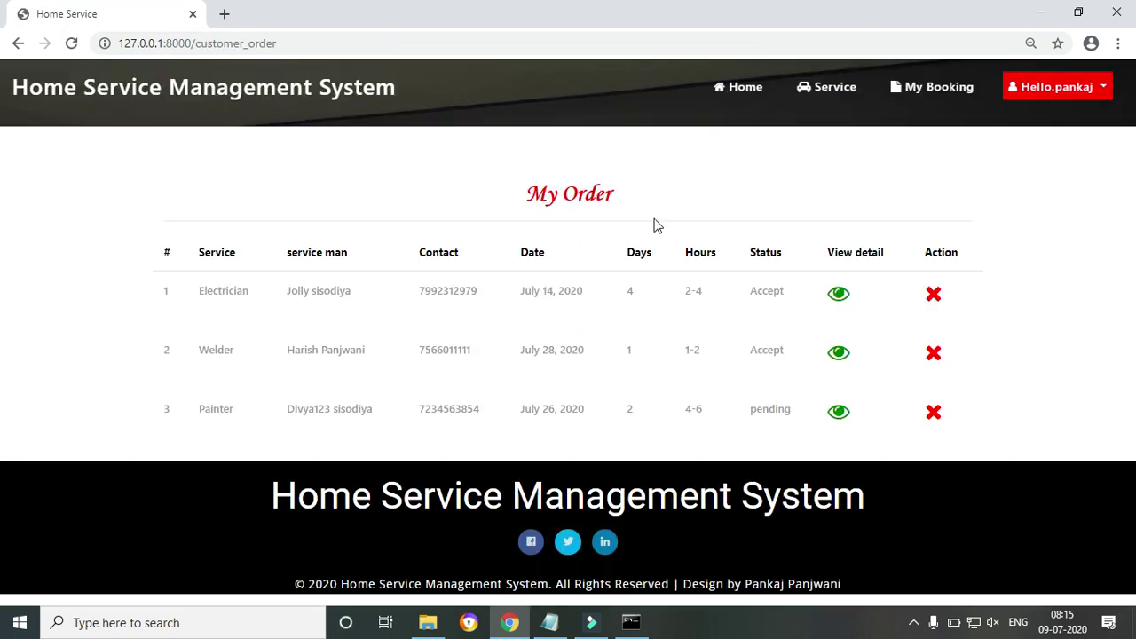
left_click_drag(750, 410, 797, 419)
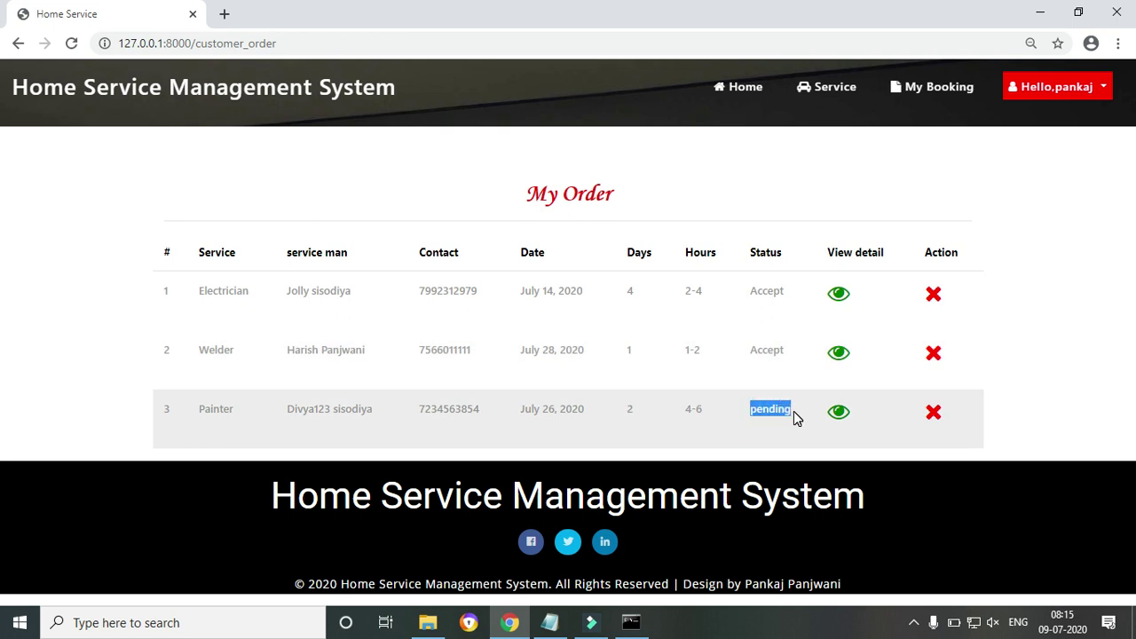
left_click(754, 439)
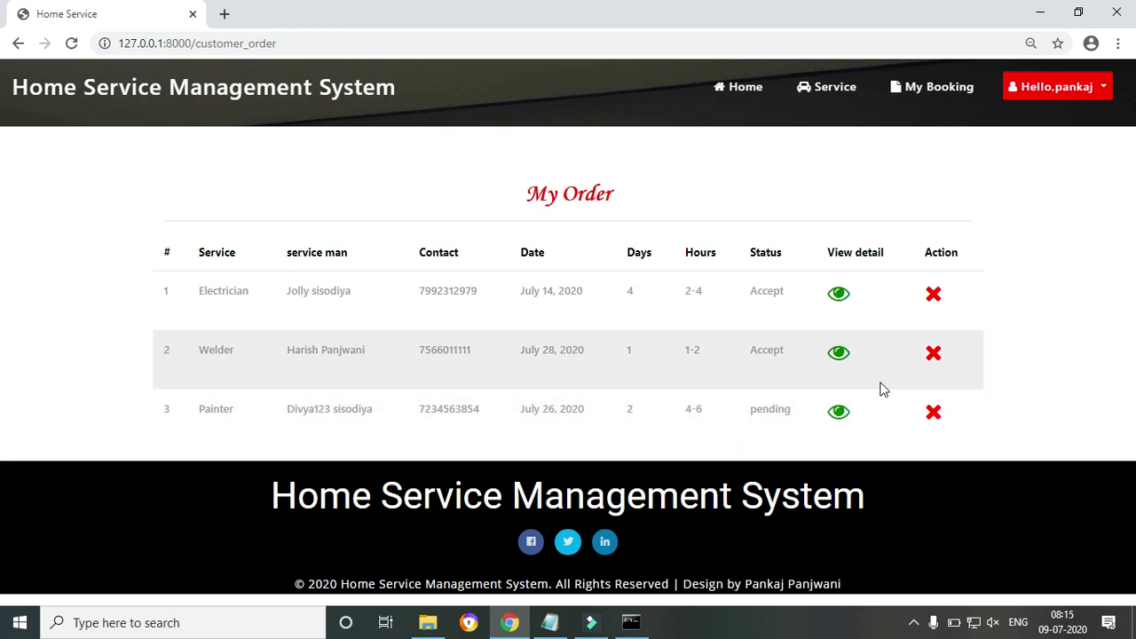
left_click_drag(754, 410, 790, 410)
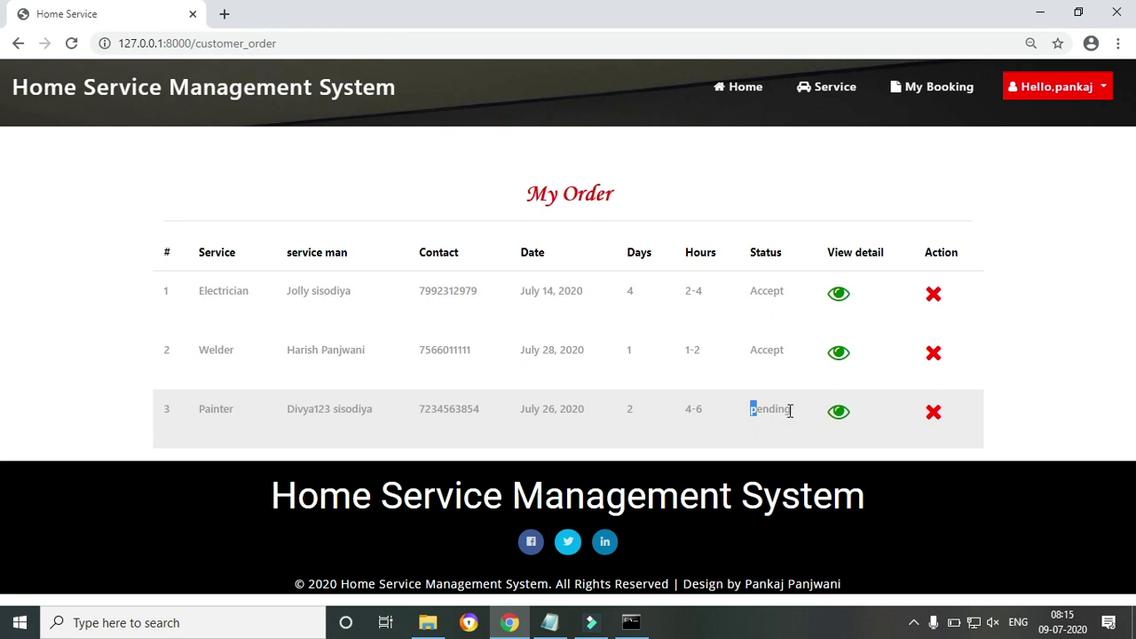
Log out of the customer account and go to the new account registration page
left_click(1103, 86)
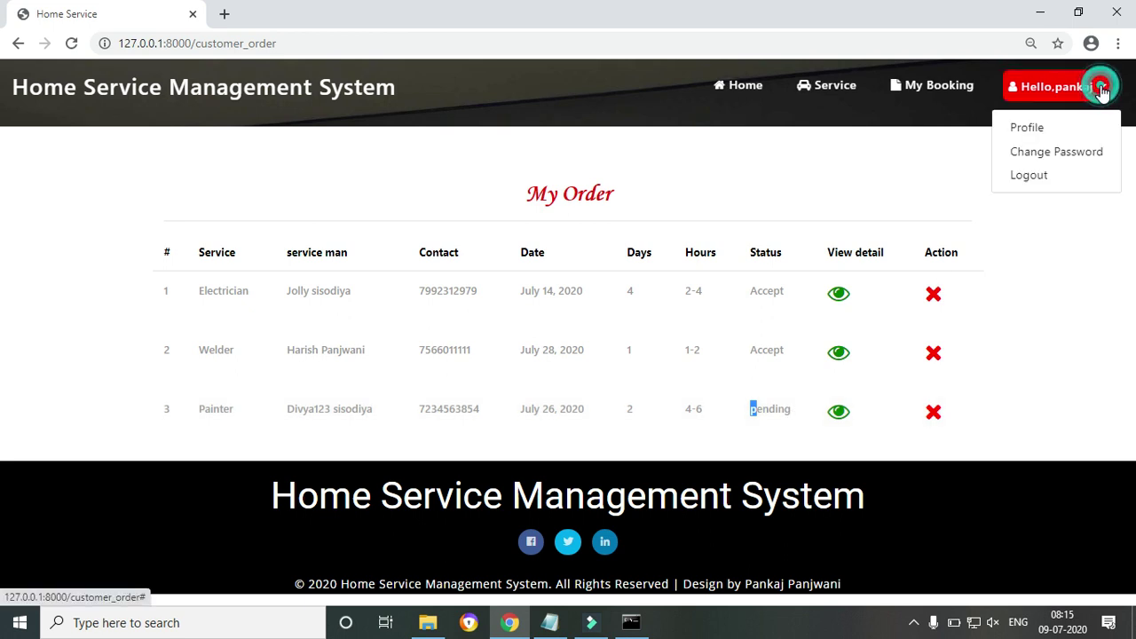
left_click(1036, 175)
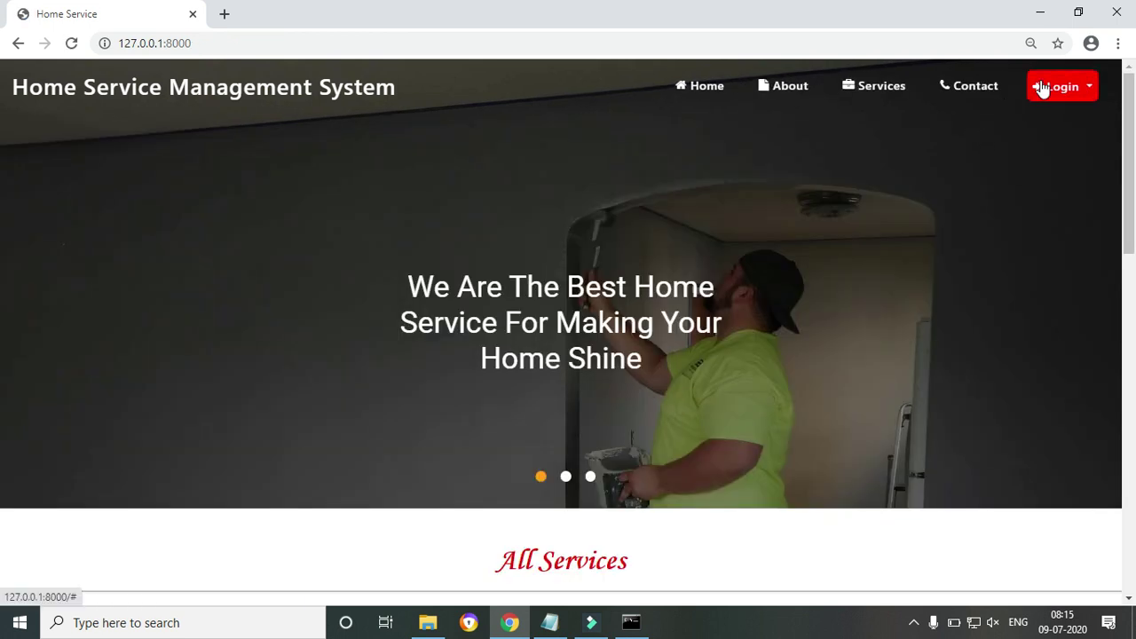
left_click(1044, 89)
left_click(1051, 122)
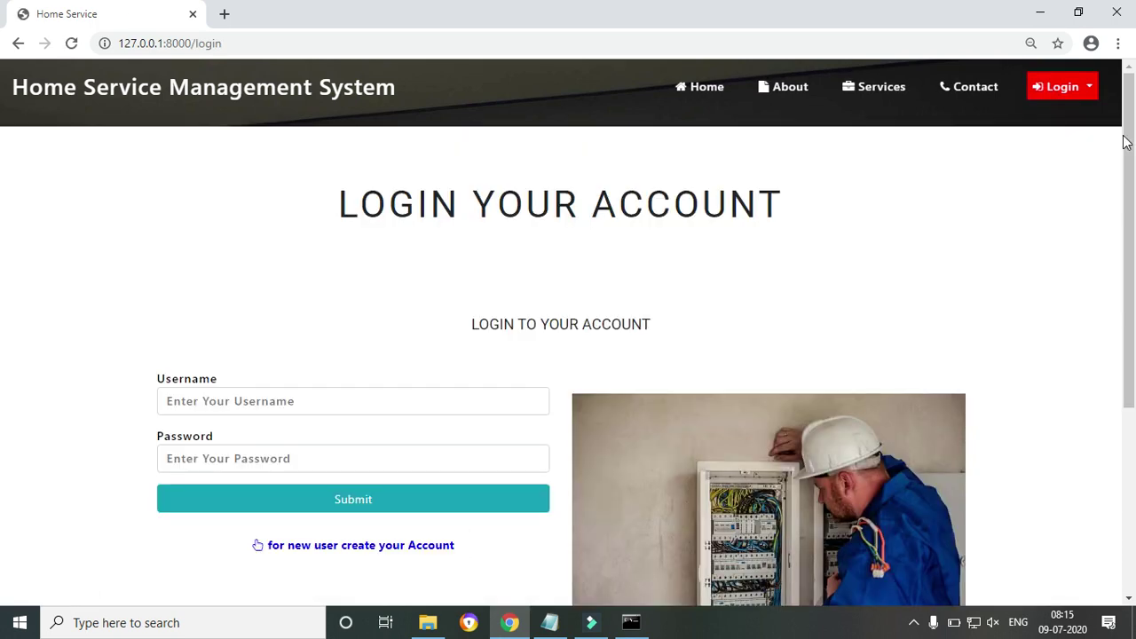
scroll(1036, 175, "down", 1)
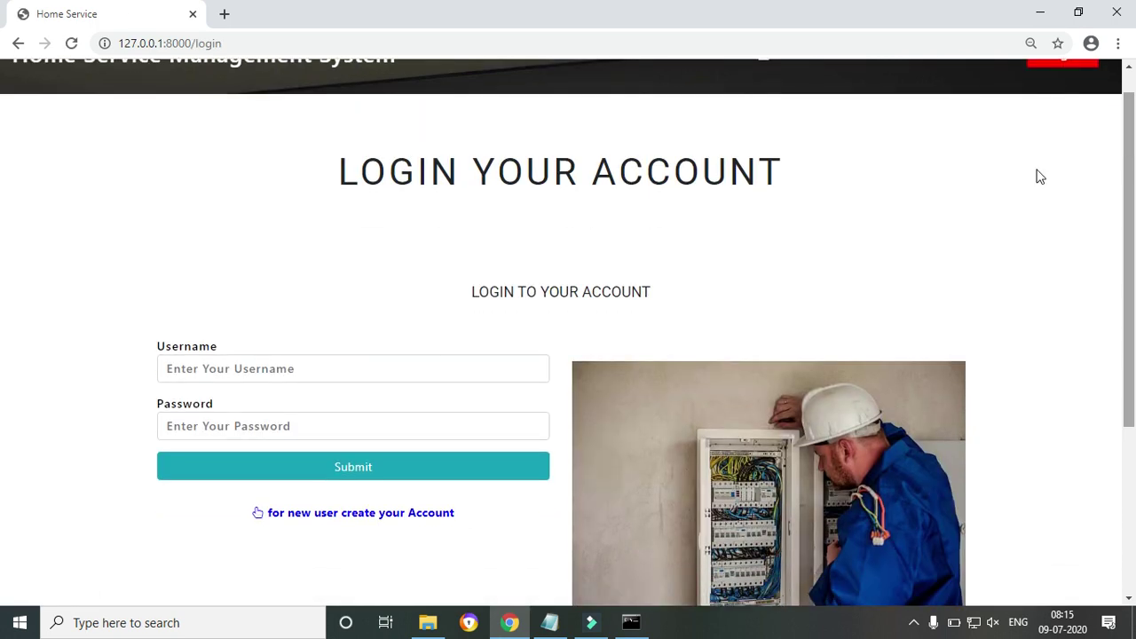
left_click(365, 513)
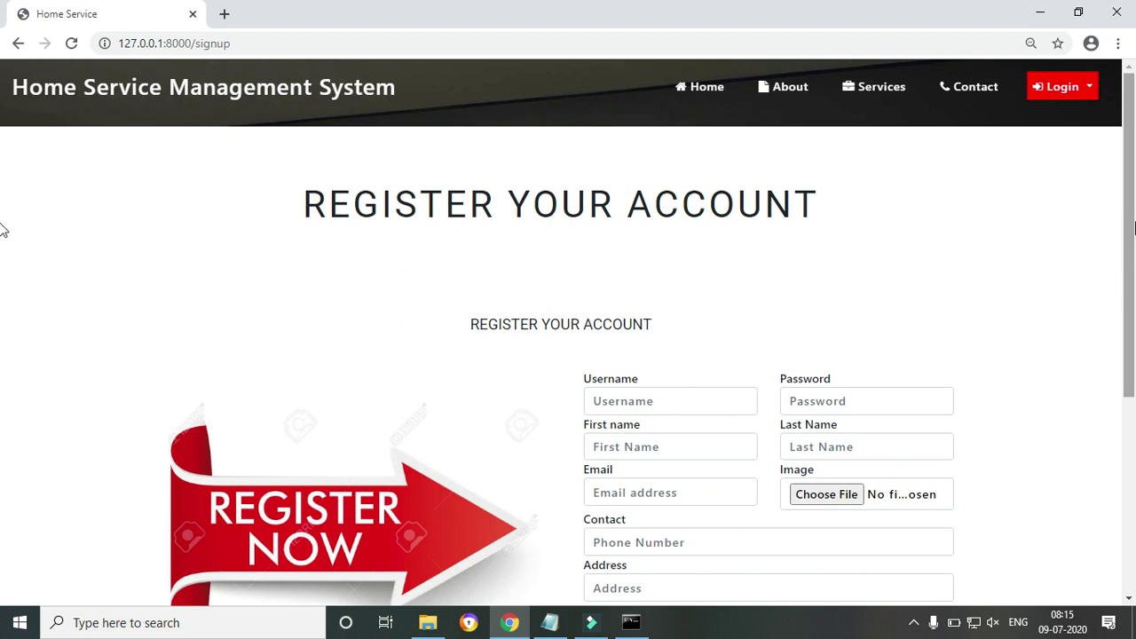
scroll(668, 323, "down", 1)
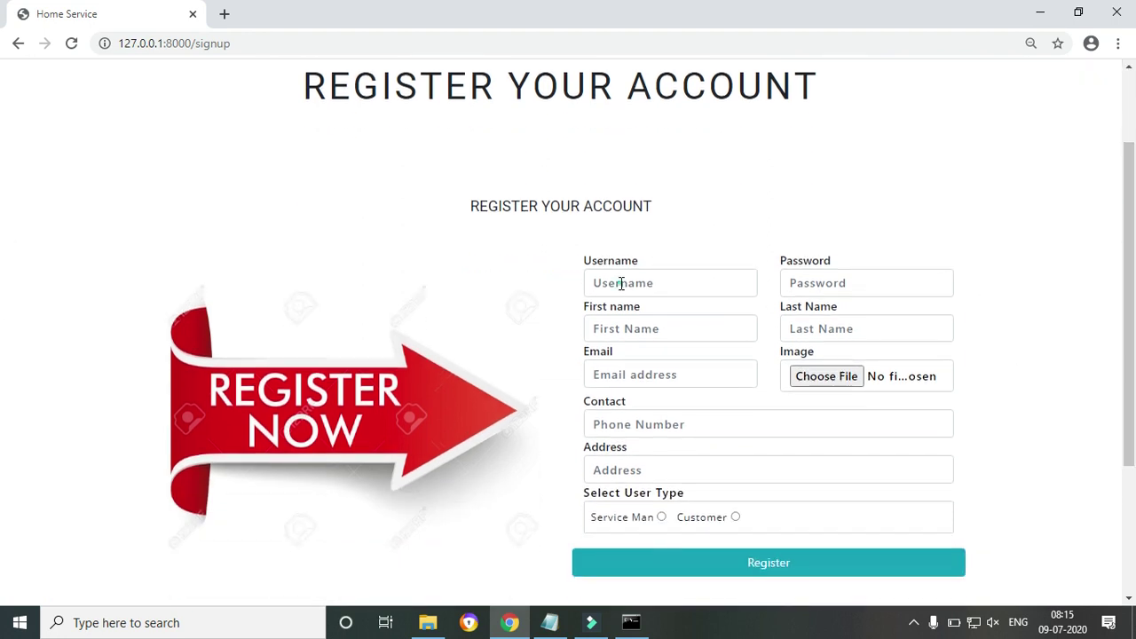
Enter the new account's username and password on the signup form
left_click(621, 283)
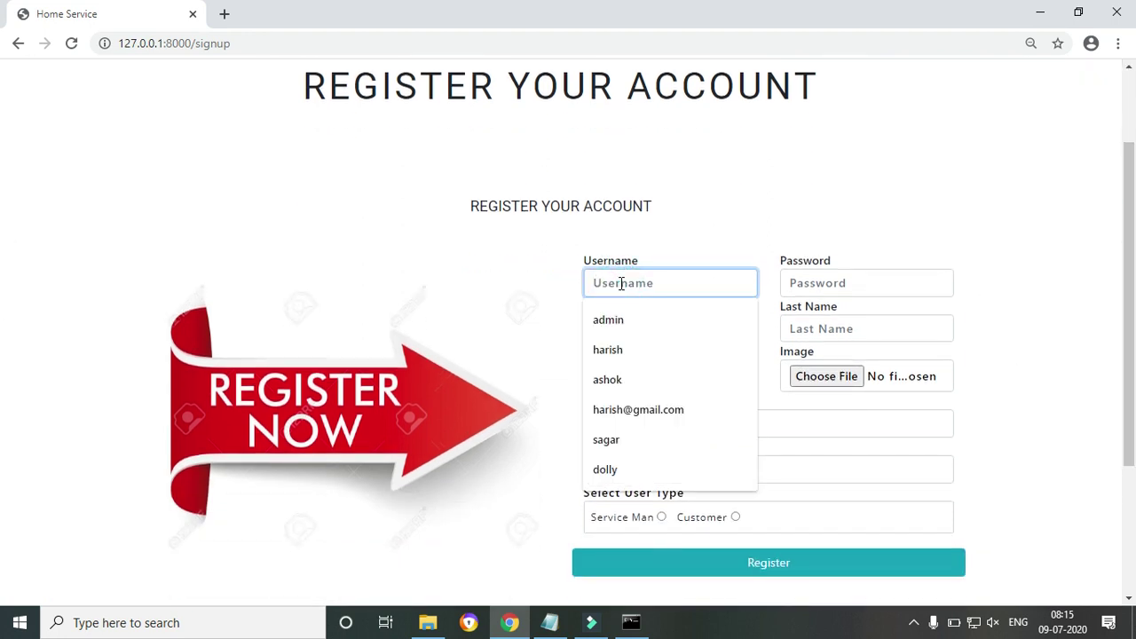
type("R")
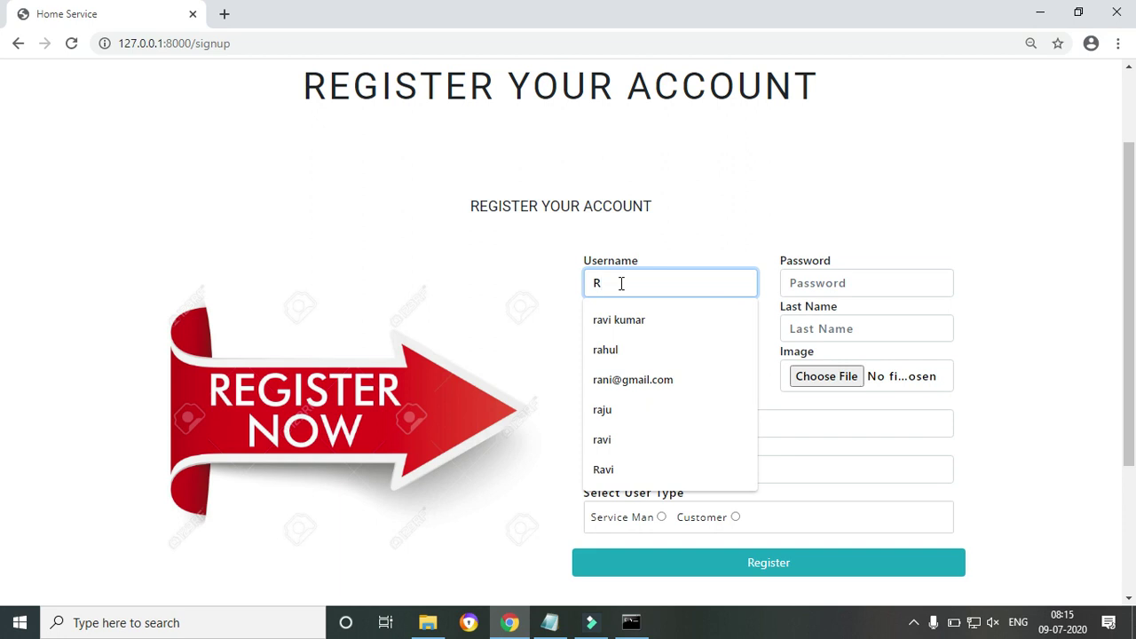
key("BackSpace")
type("rahul")
key("Tab")
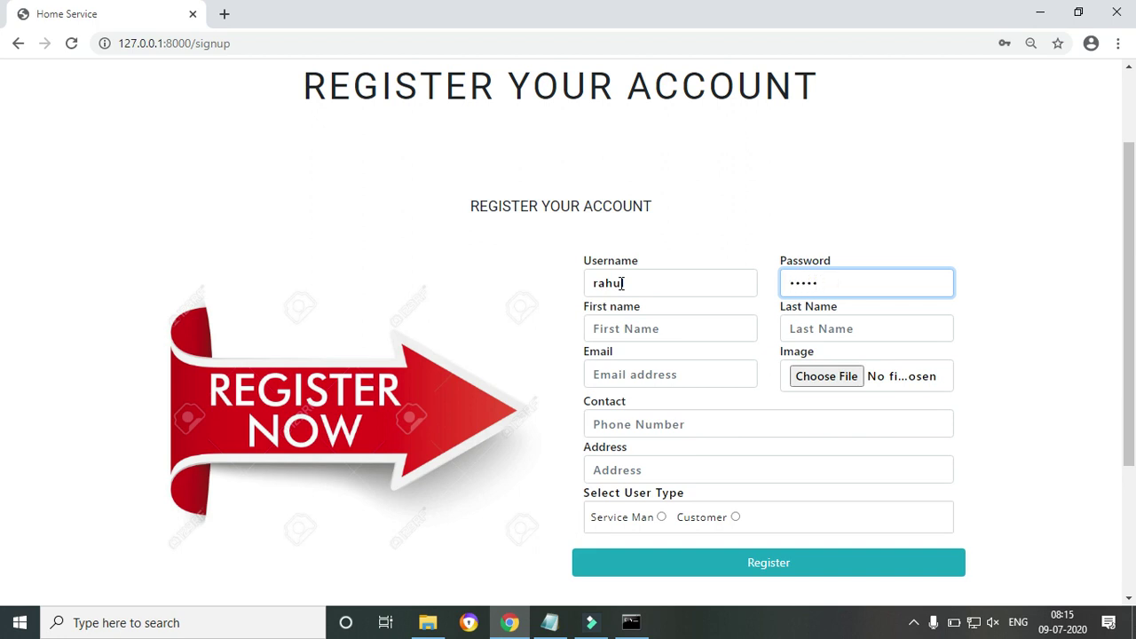
key("Tab")
Fill in the first name, last name and the suggested e-mail address
type("r")
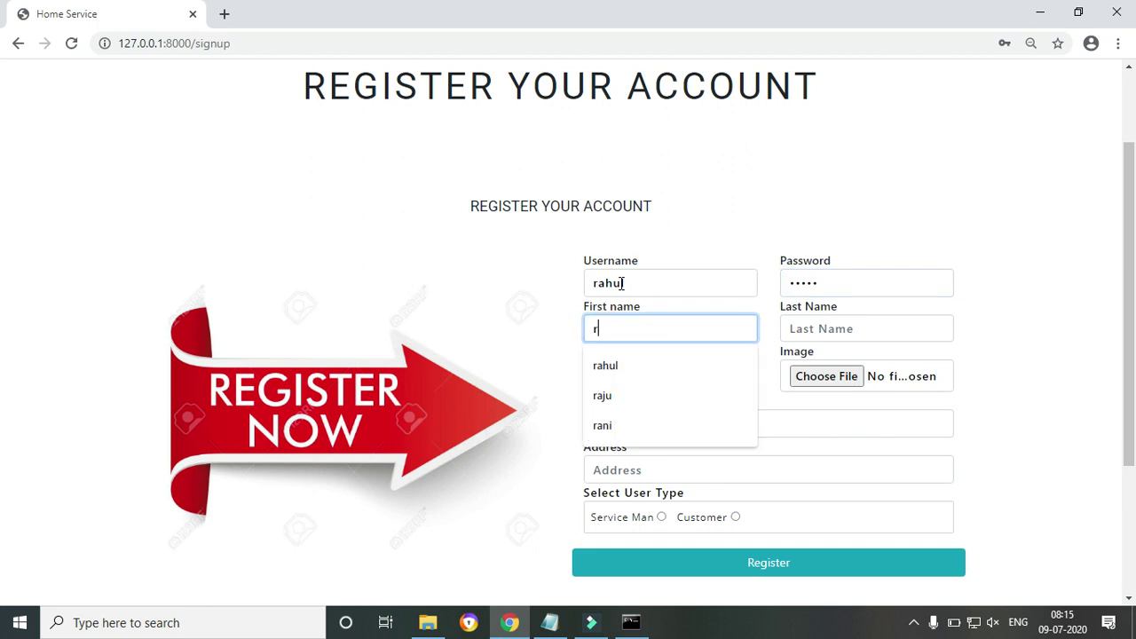
key("BackSpace")
key("BackSpace")
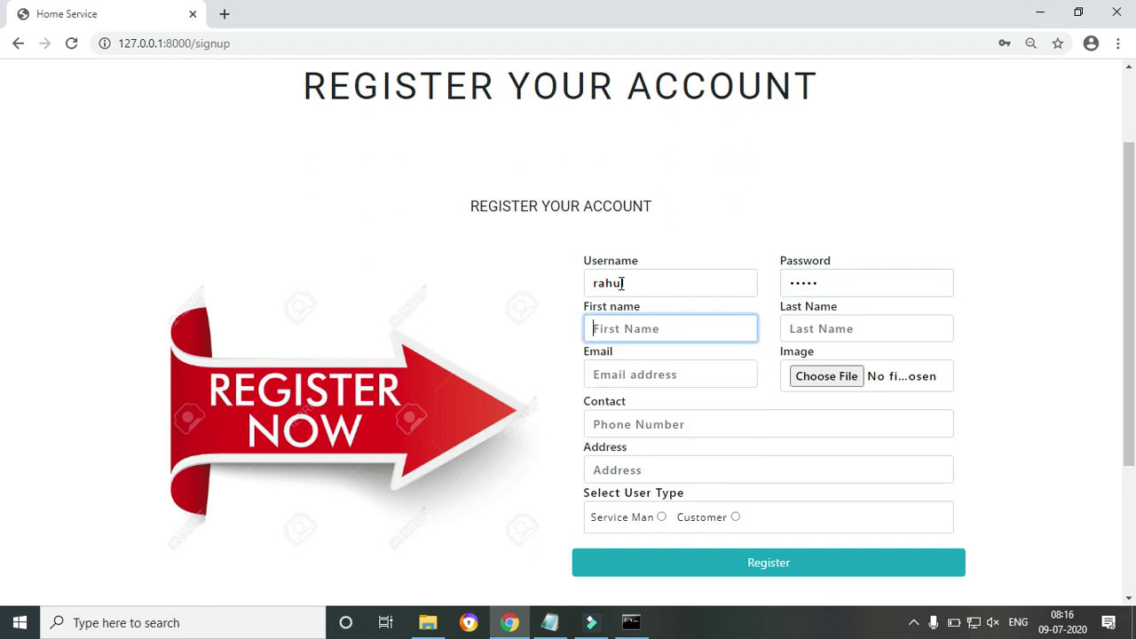
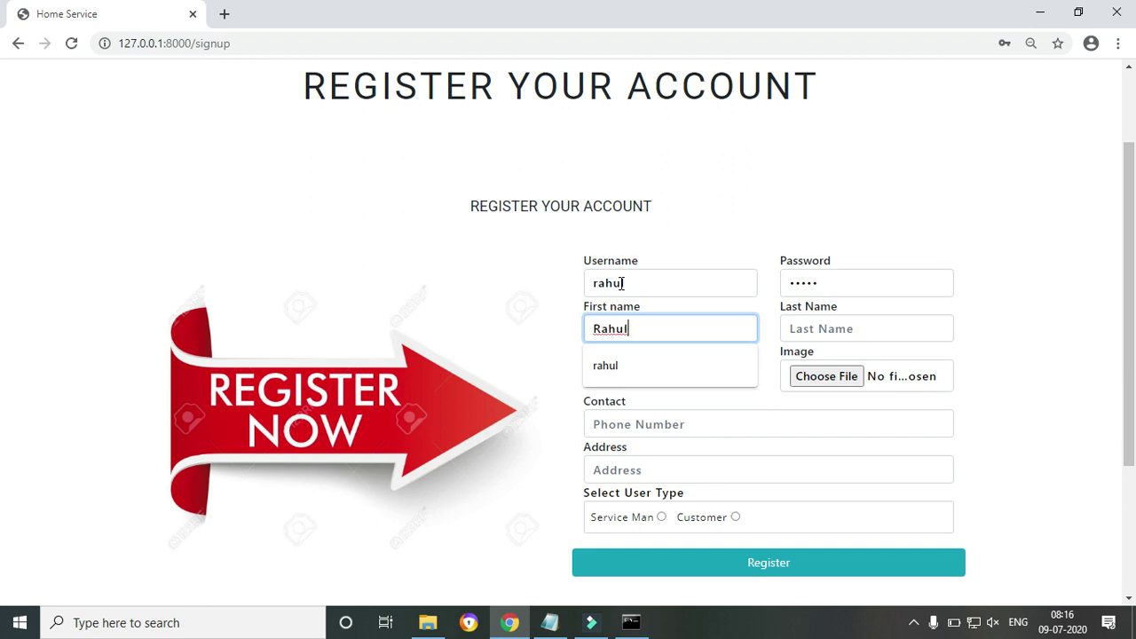
key("Tab")
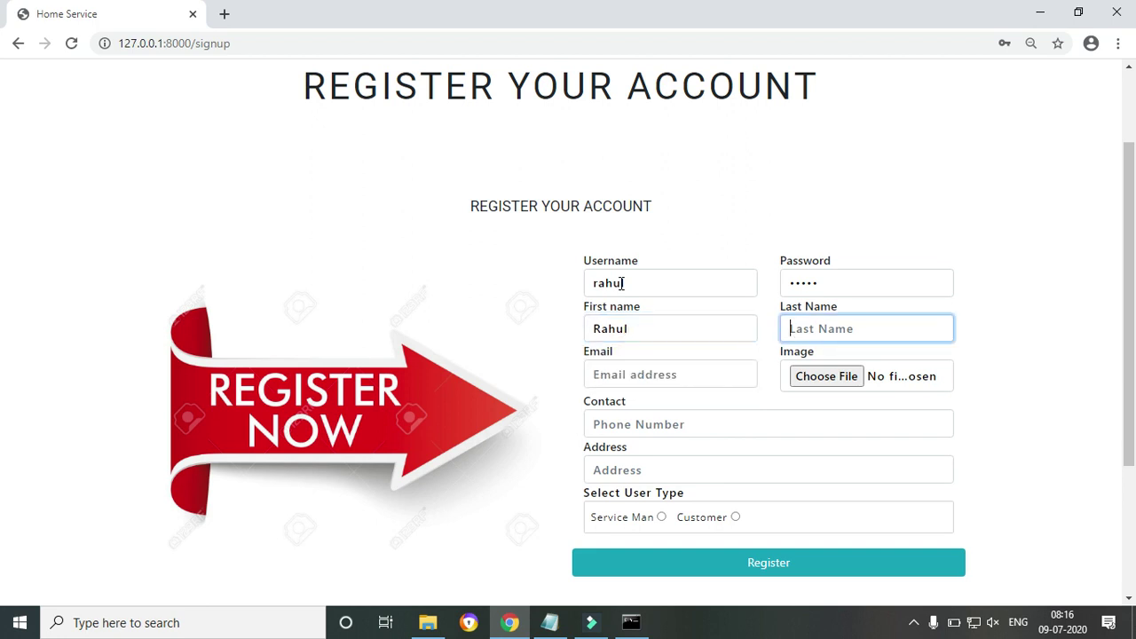
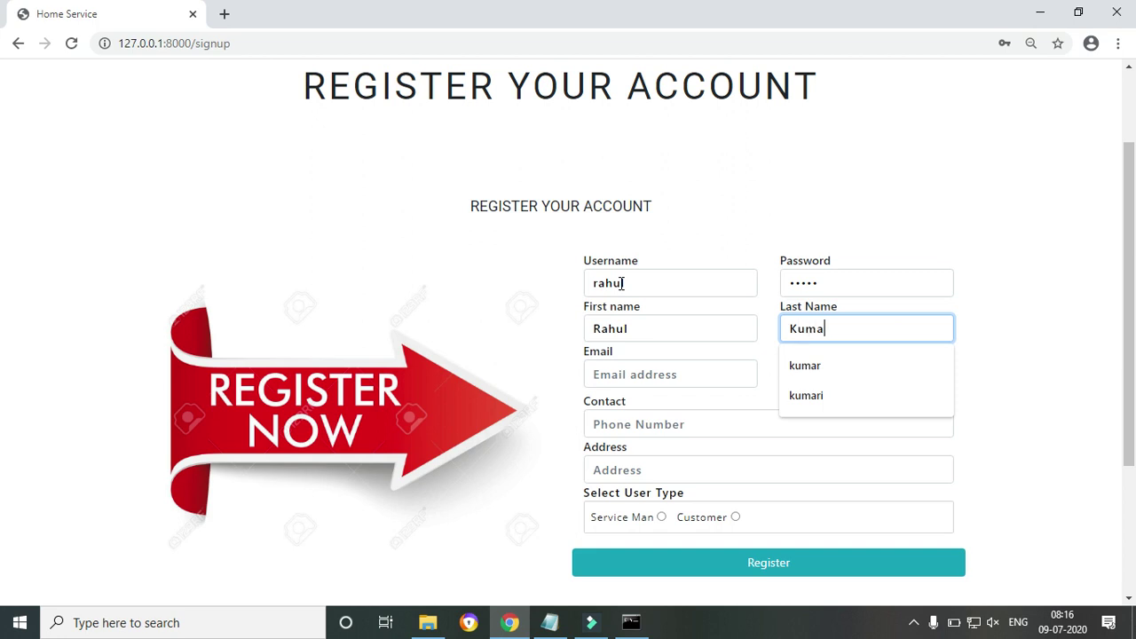
left_click(632, 384)
type("rah")
left_click(633, 413)
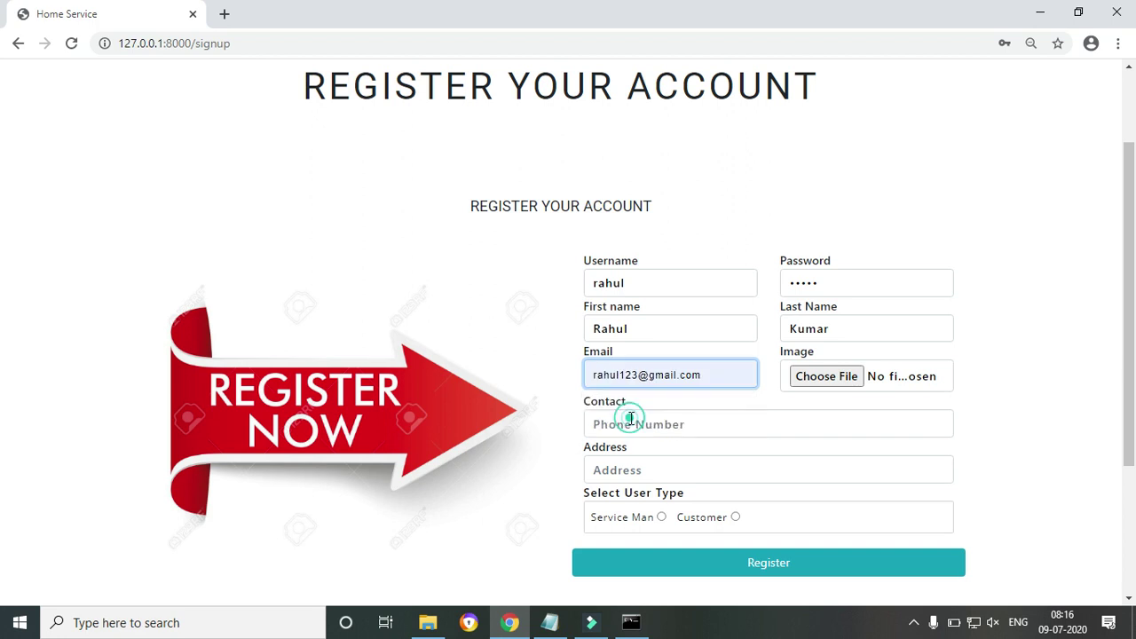
left_click(843, 390)
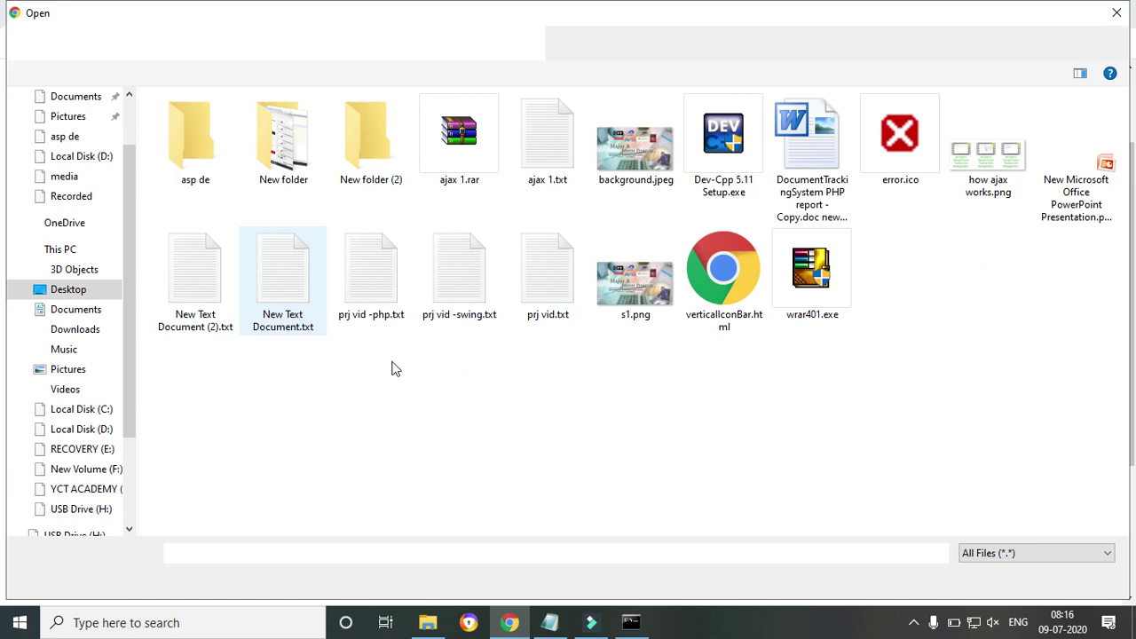
Attach avatarboy.jpg from the Downloads folder as the profile image
left_click(74, 335)
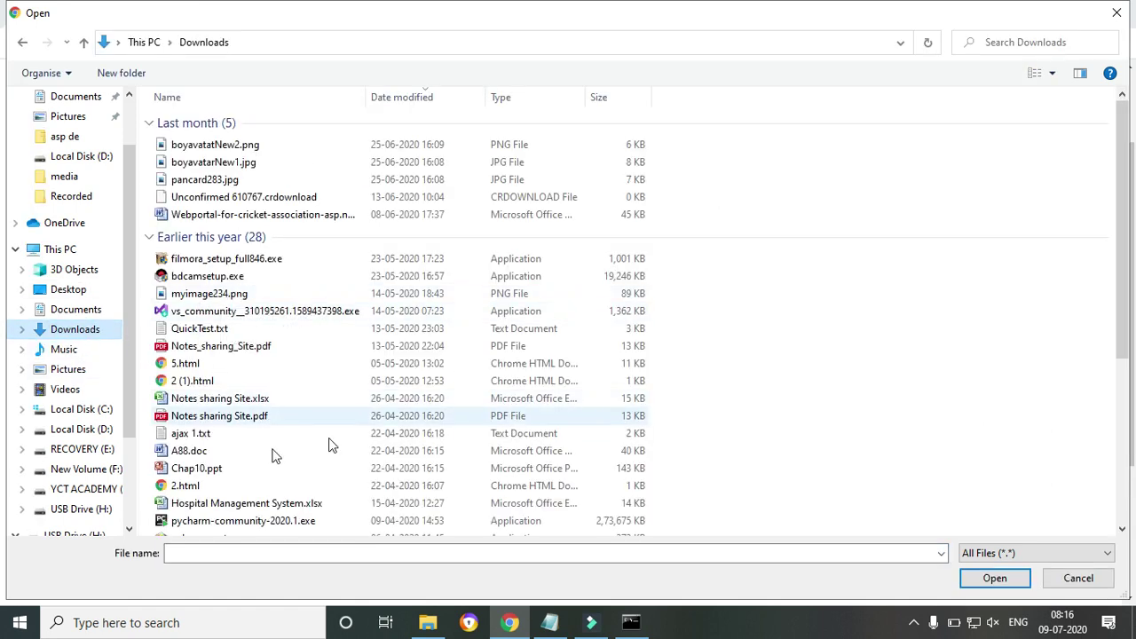
left_click_drag(1126, 206, 1132, 369)
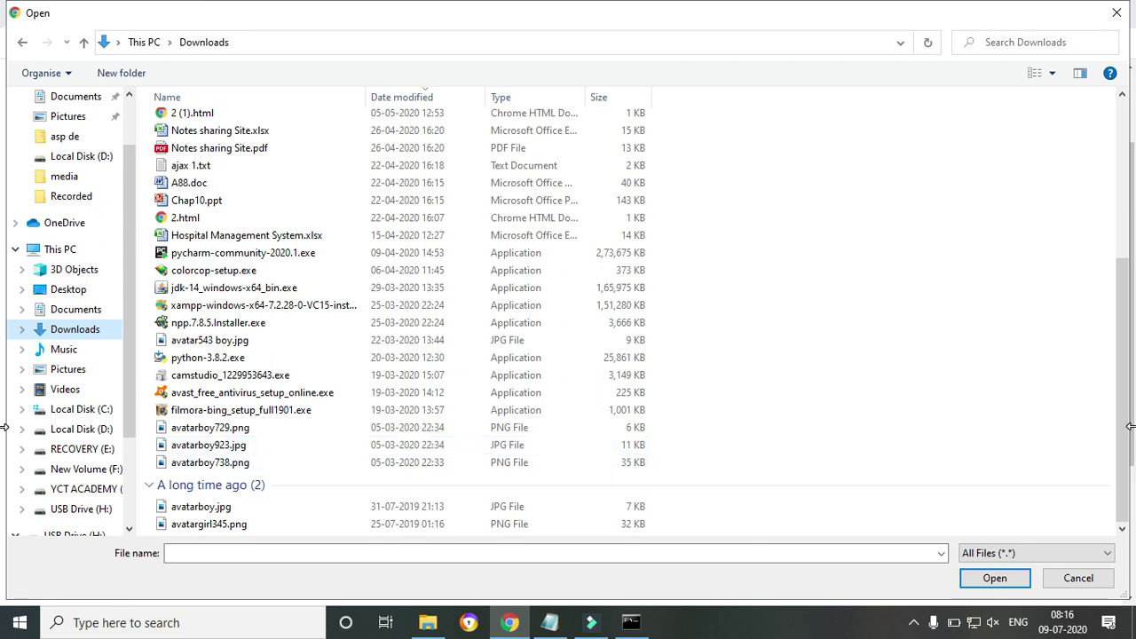
left_click(190, 507)
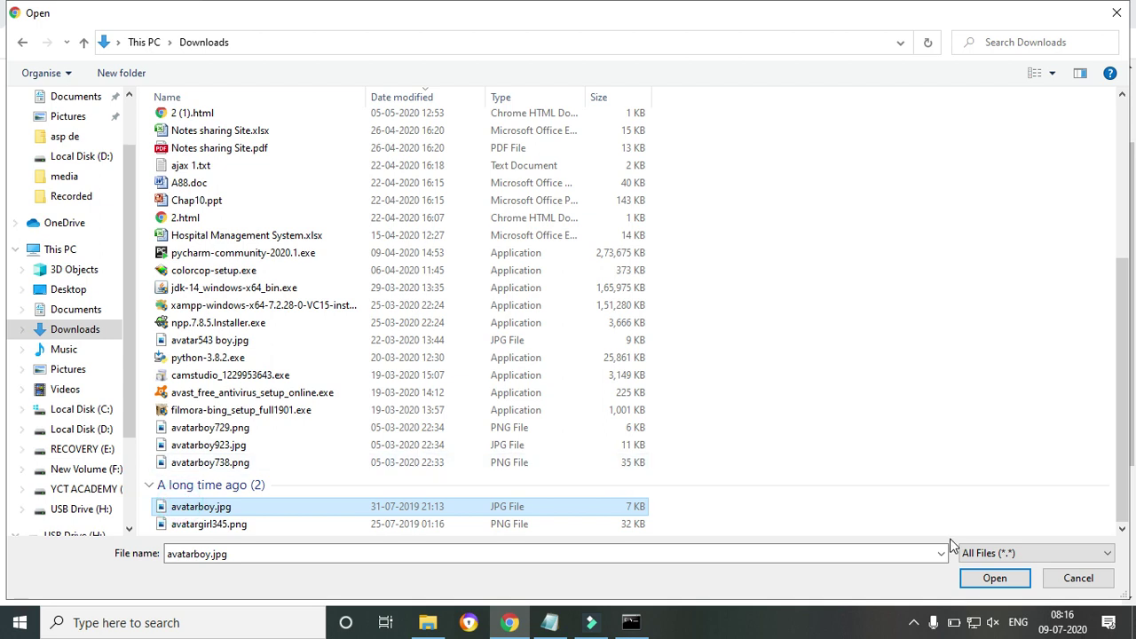
left_click(974, 588)
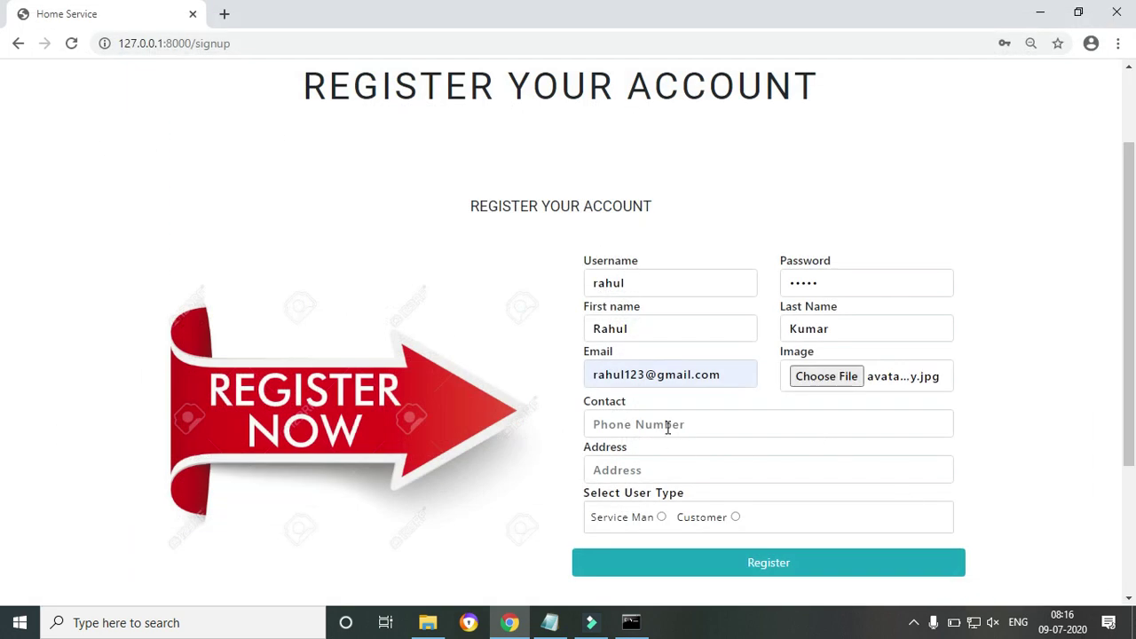
Fill the saved contact number and address, choose Customer as user type, and register
left_click(667, 426)
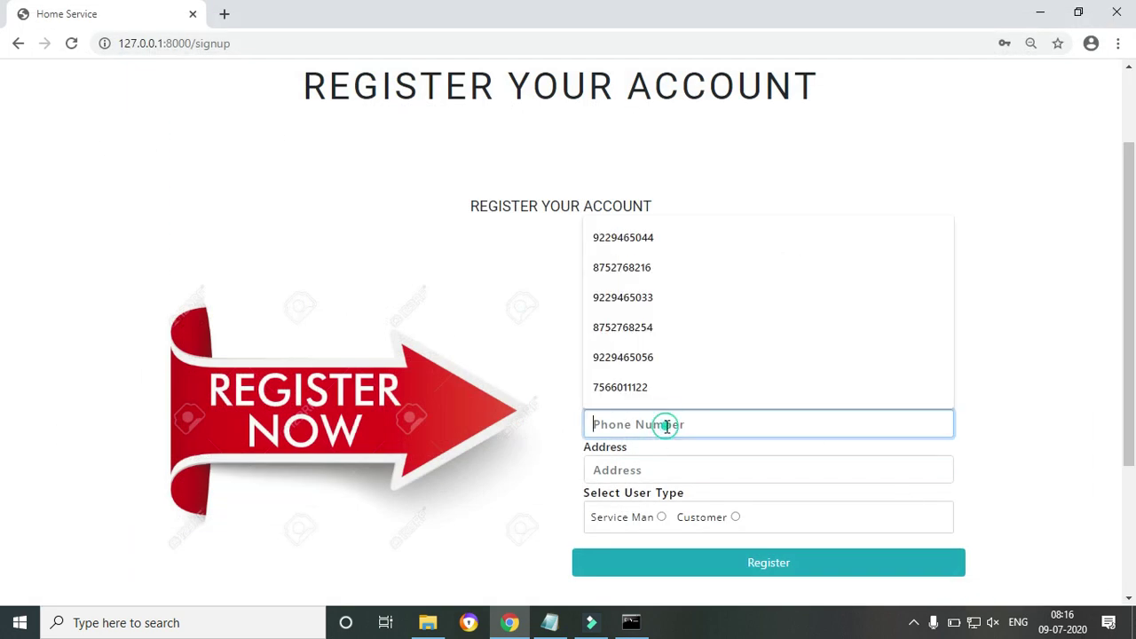
left_click(625, 393)
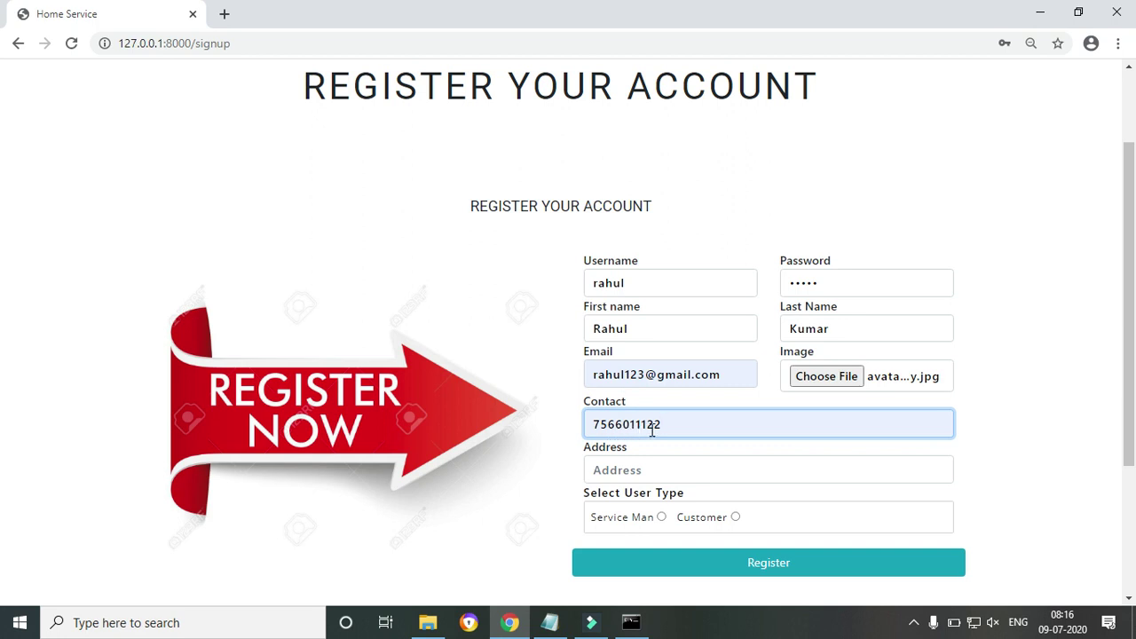
left_click(626, 463)
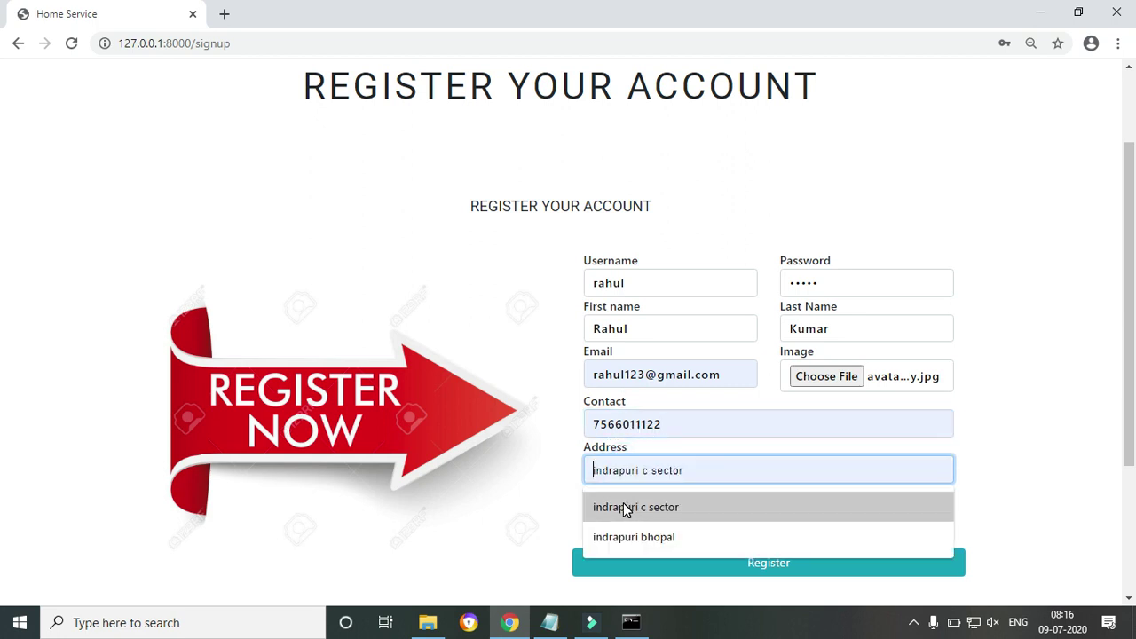
left_click(625, 507)
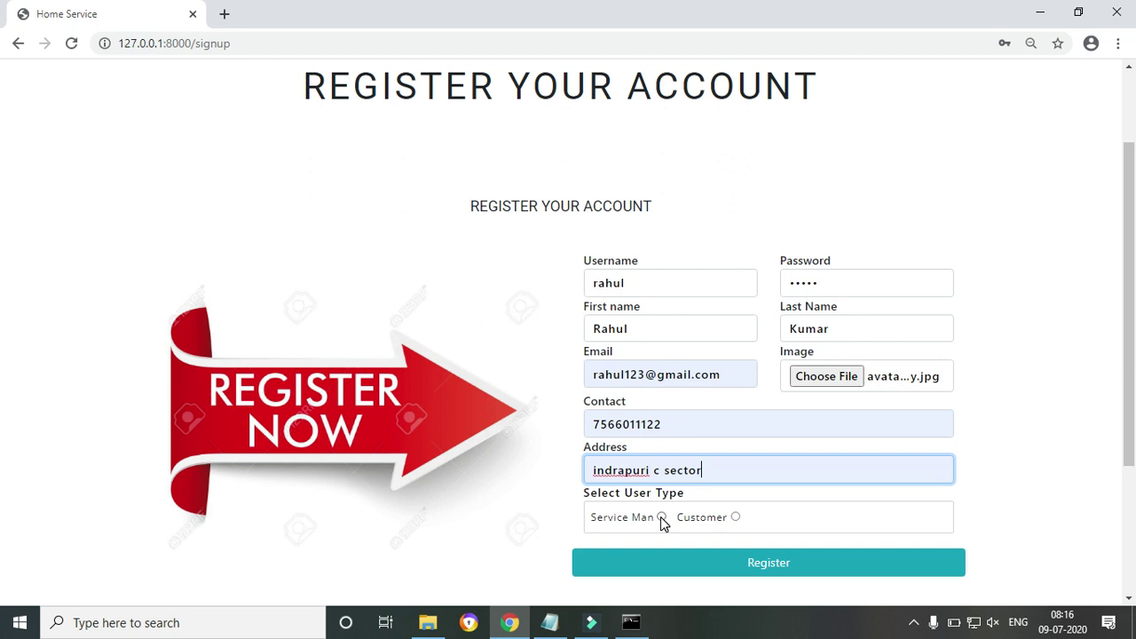
left_click(735, 518)
left_click(746, 565)
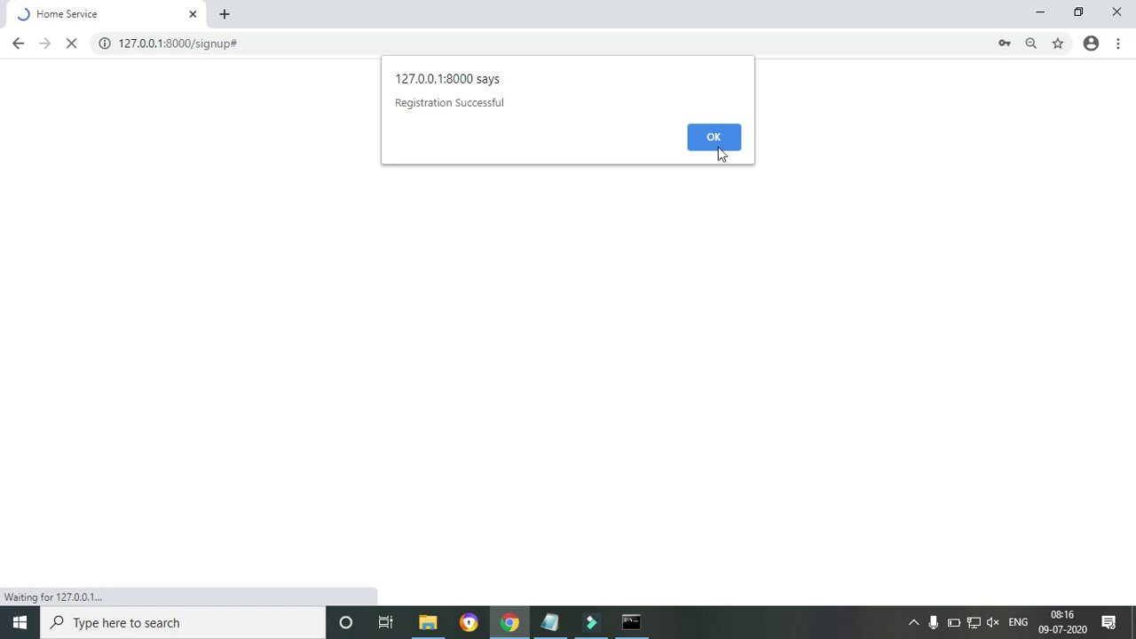
left_click(717, 142)
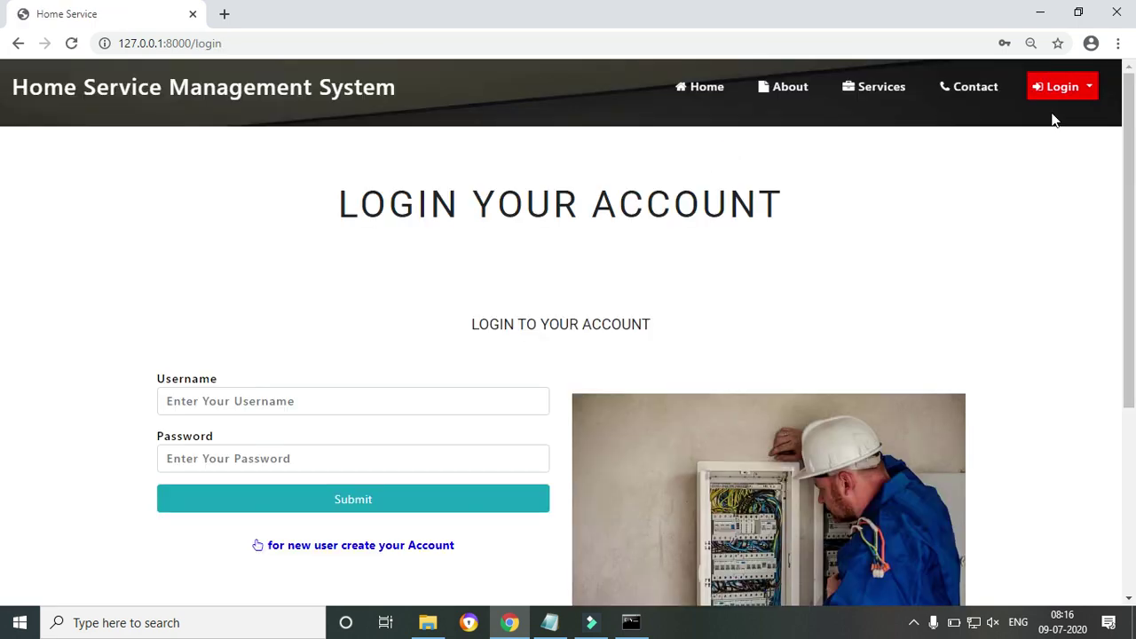
Sign in with the new customer's username and password and dismiss the success alert
left_click(212, 404)
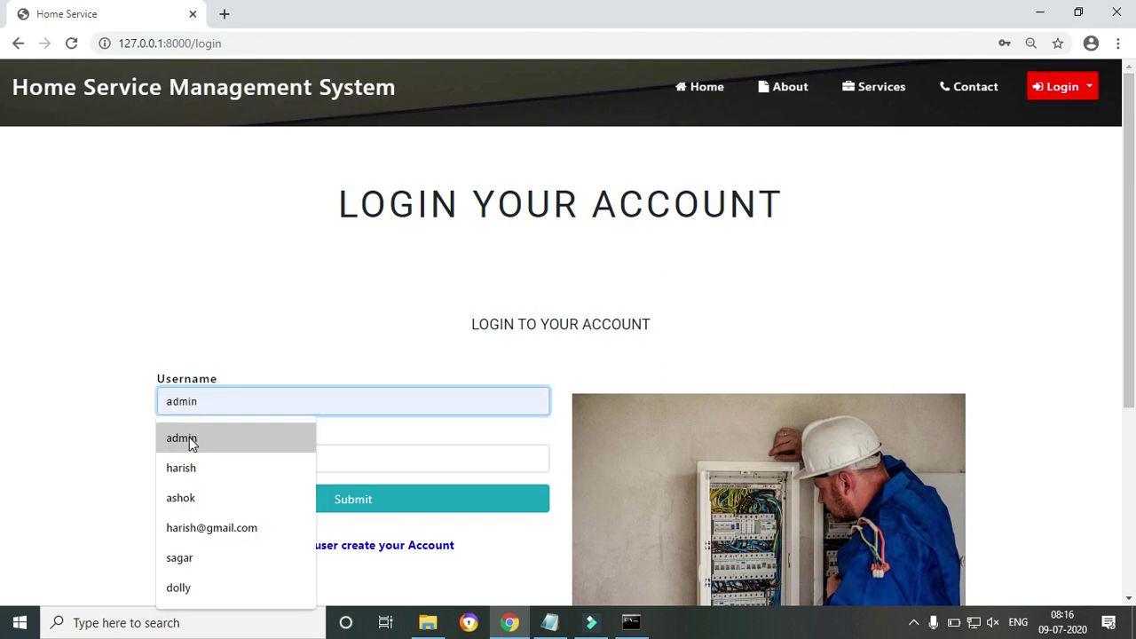
left_click(198, 405)
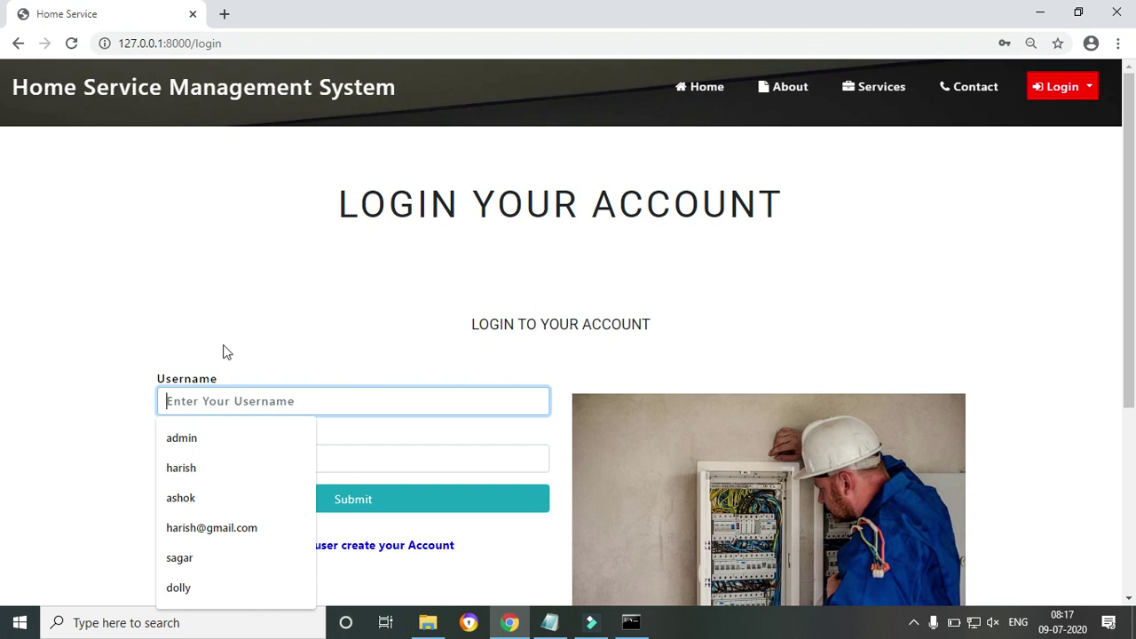
left_click(215, 388)
left_click(197, 401)
type("rahul")
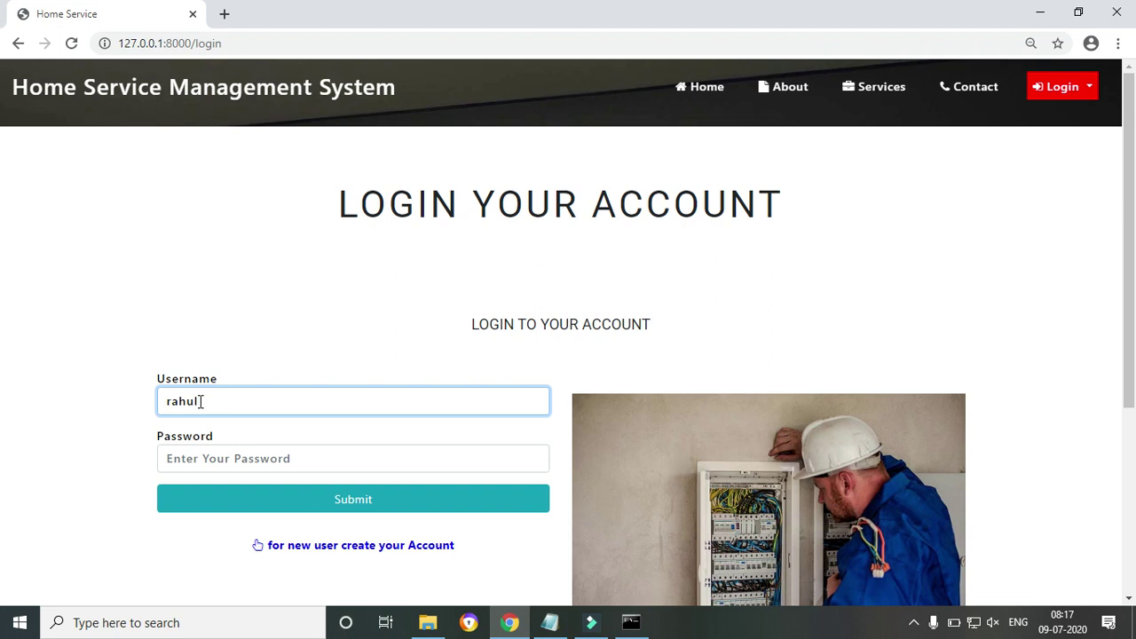
key("Tab")
type("r")
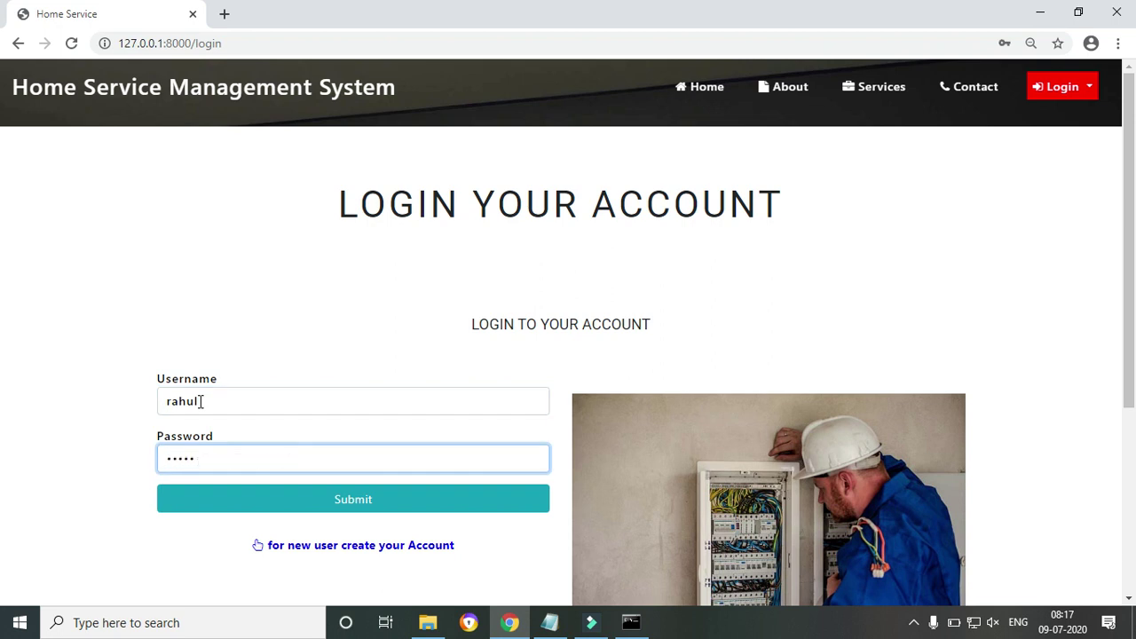
left_click(254, 507)
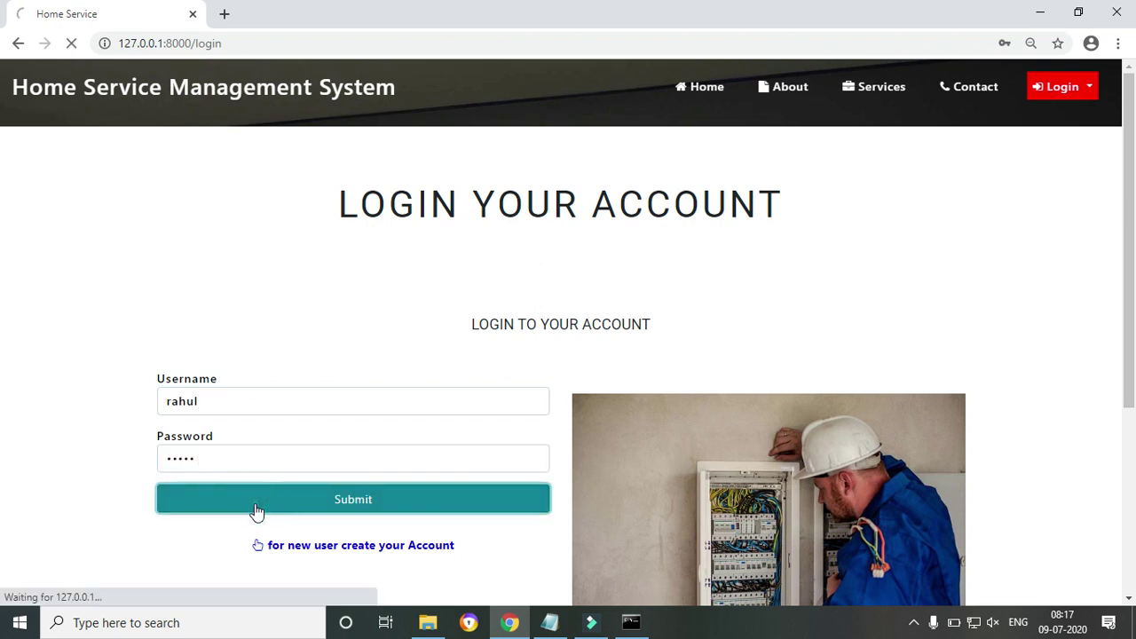
left_click(711, 142)
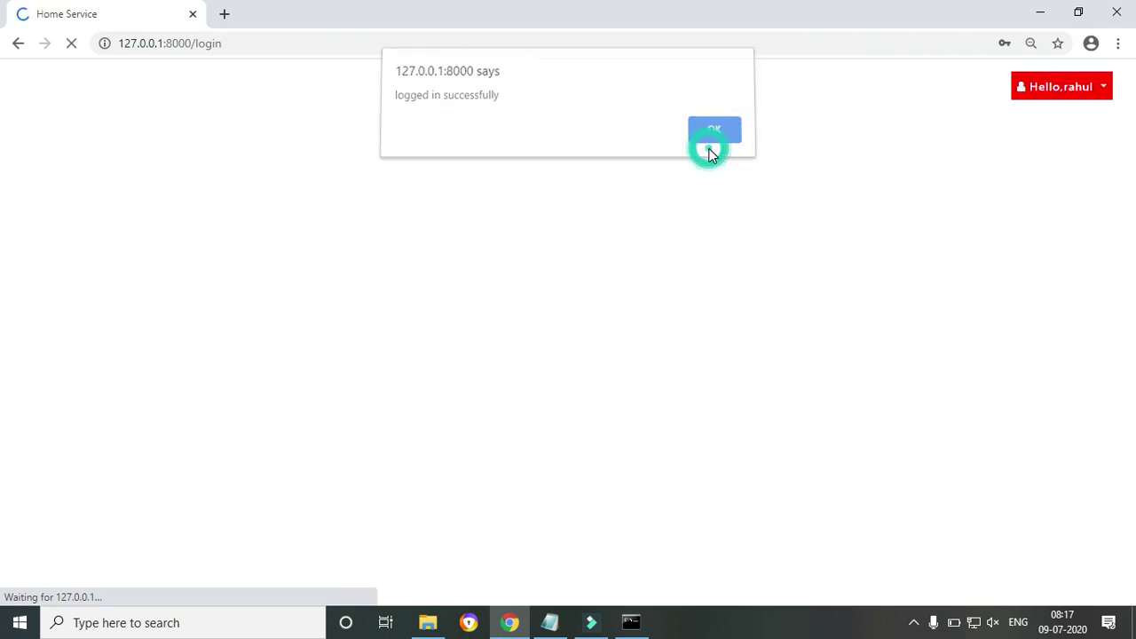
mouse_move(1129, 158)
left_mouse_down()
mouse_move(1129, 306)
mouse_move(1129, 158)
left_mouse_up()
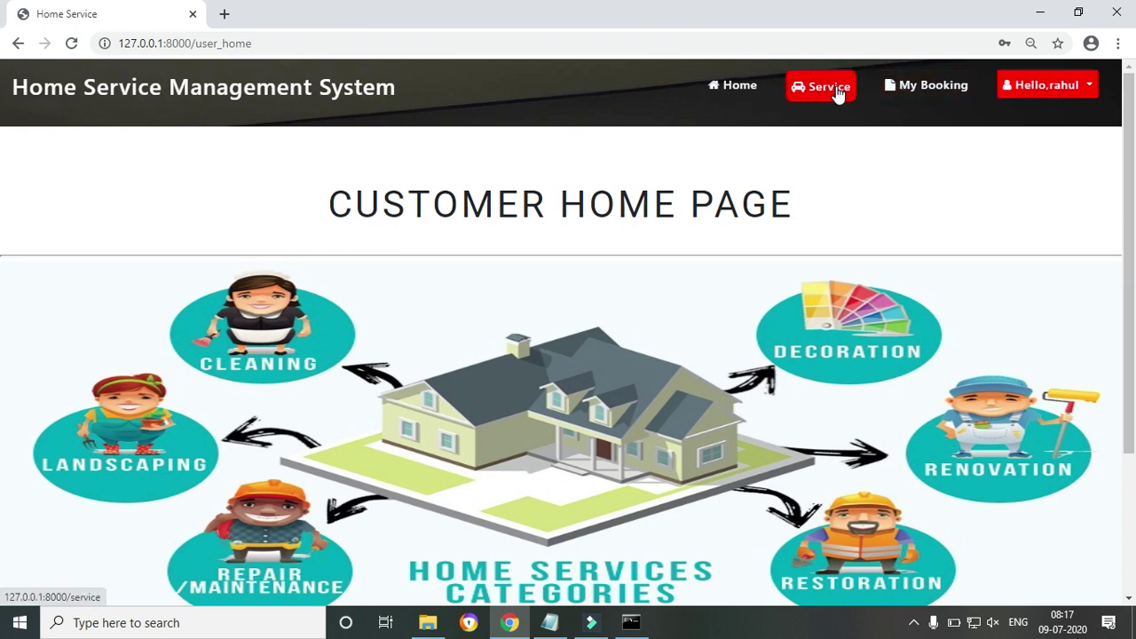
Check My Booking, then open the Welder service and book its second worker
left_click(928, 87)
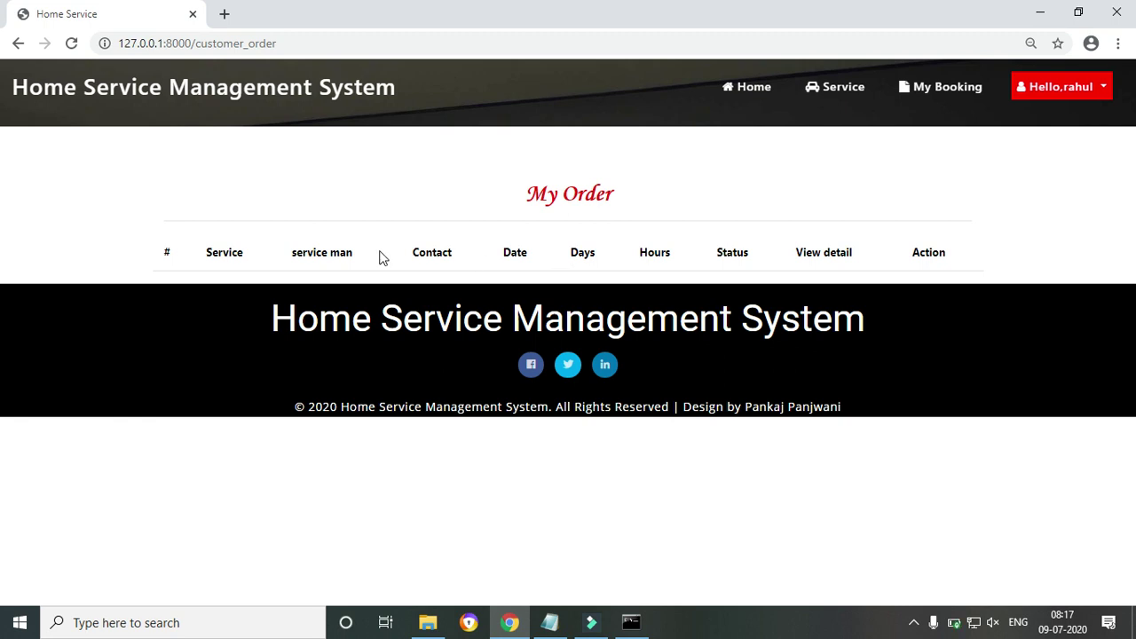
left_click(843, 88)
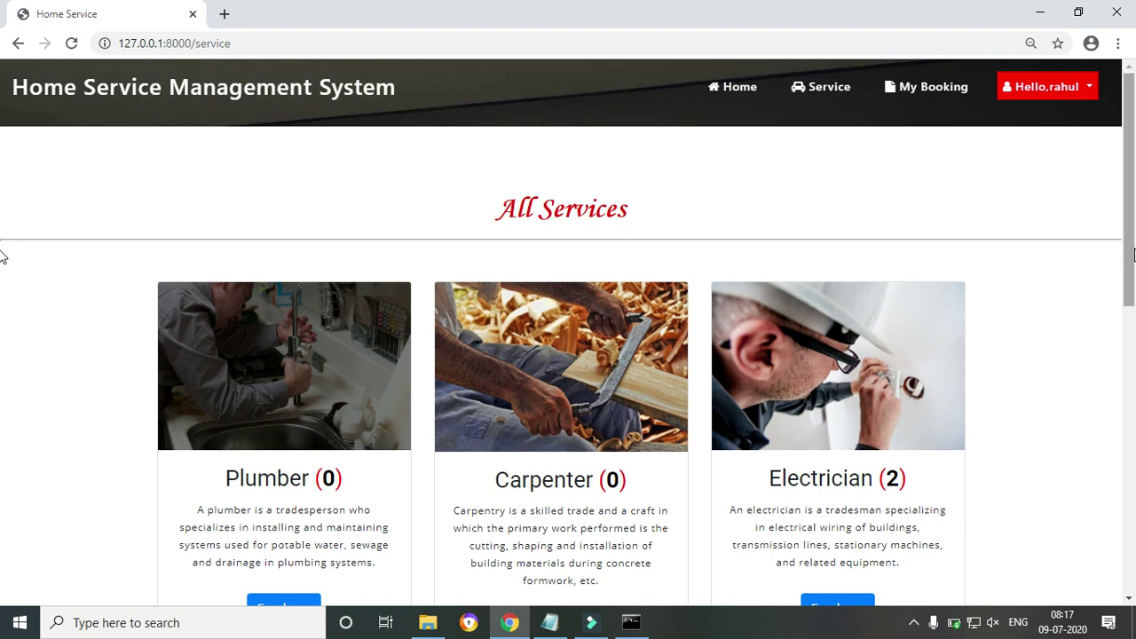
scroll(5, 257, "down", 6)
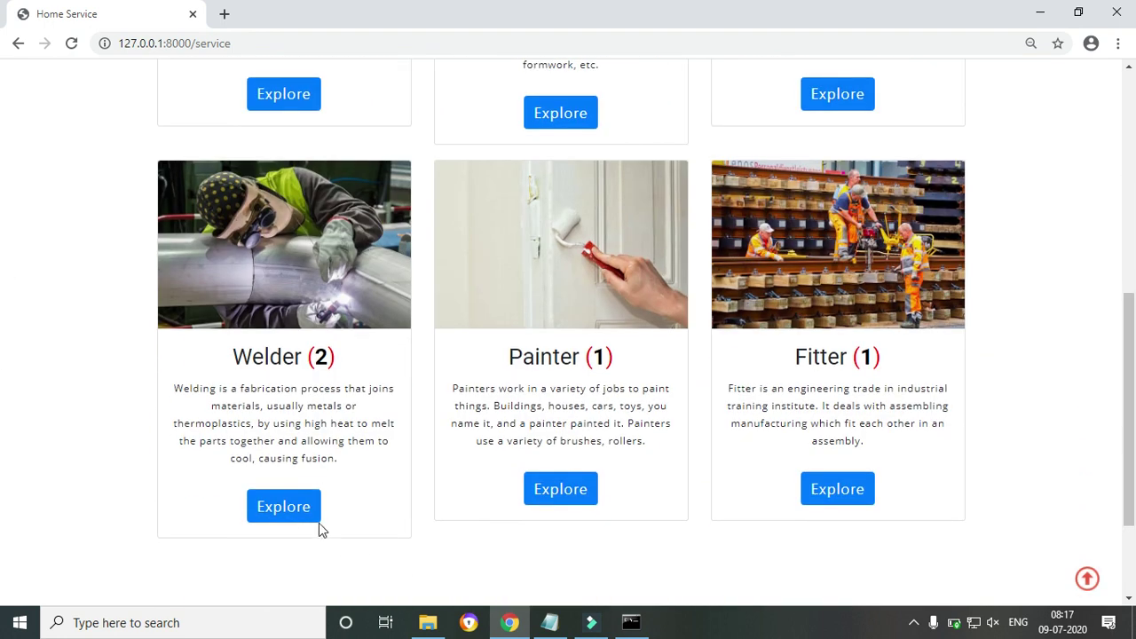
left_click(299, 507)
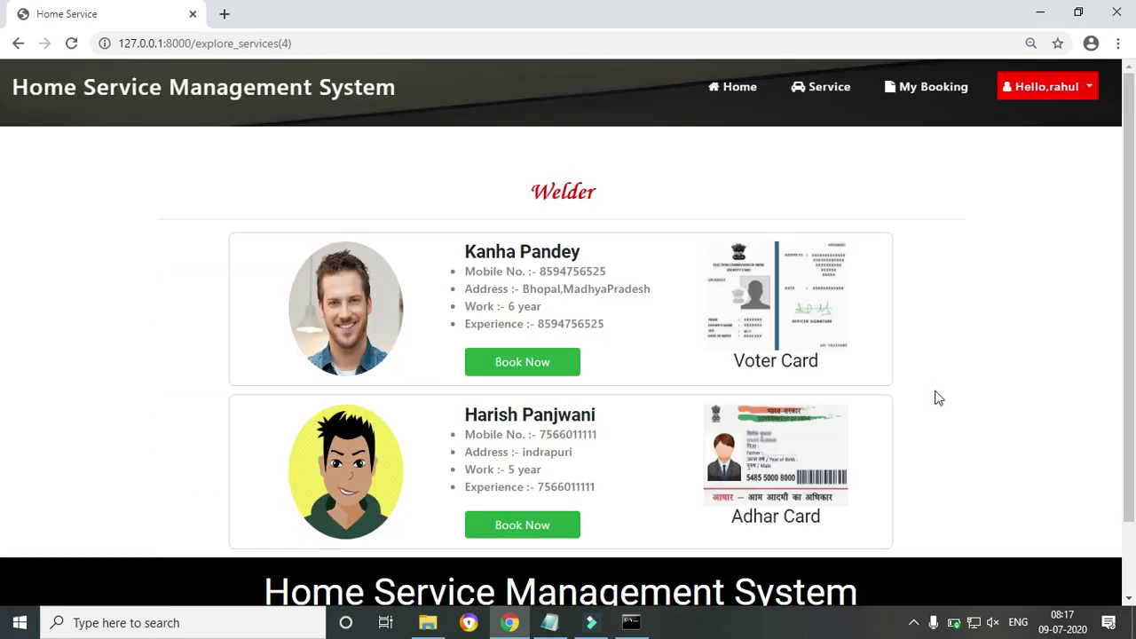
left_click(494, 531)
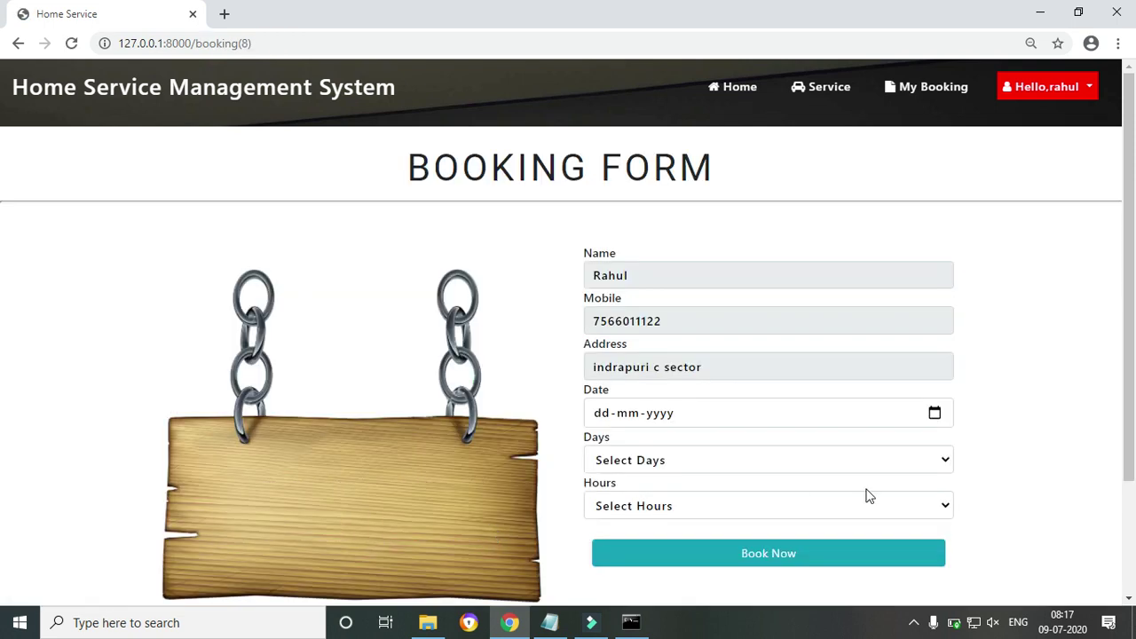
Book the welder for 22 July 2020, 2 days at 2-4 hours, and confirm
scroll(5, 267, "down", 2)
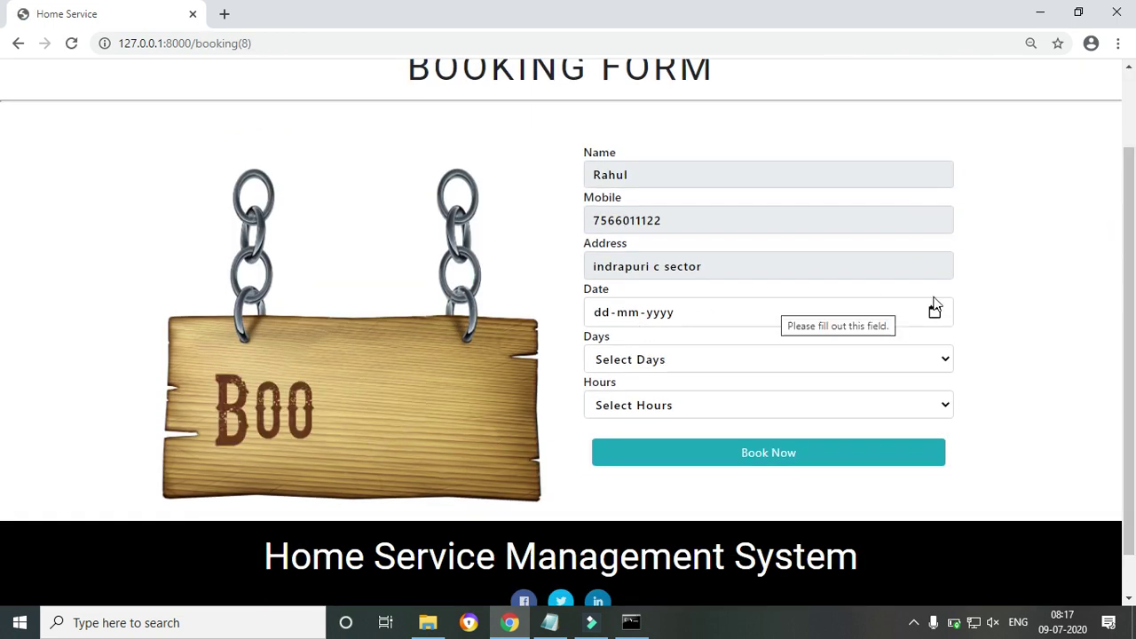
left_click(934, 312)
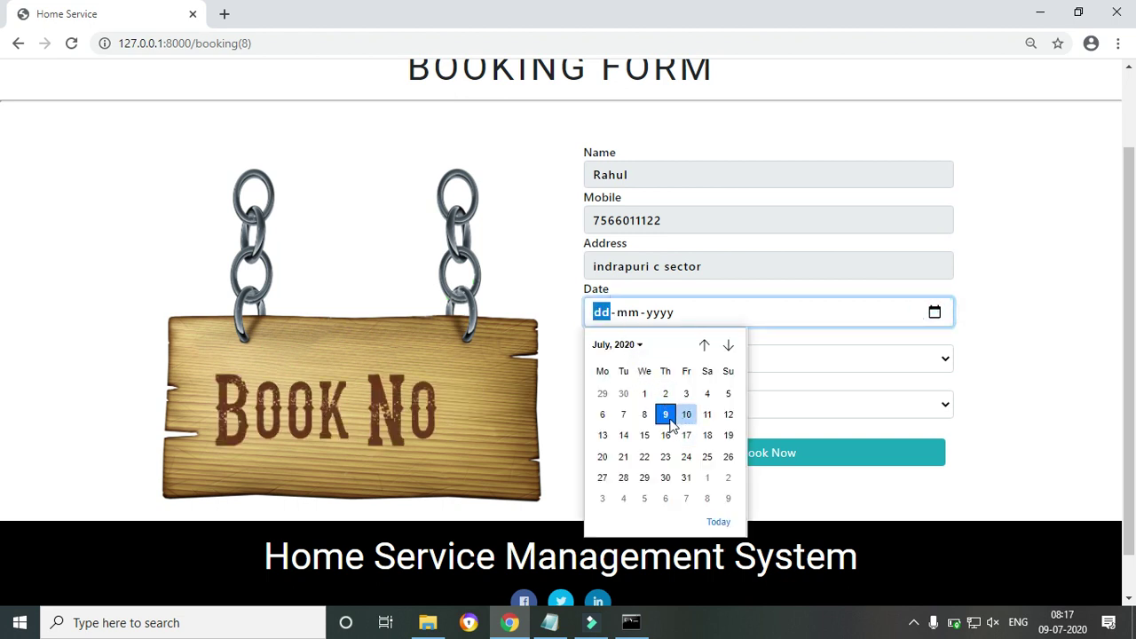
left_click(639, 456)
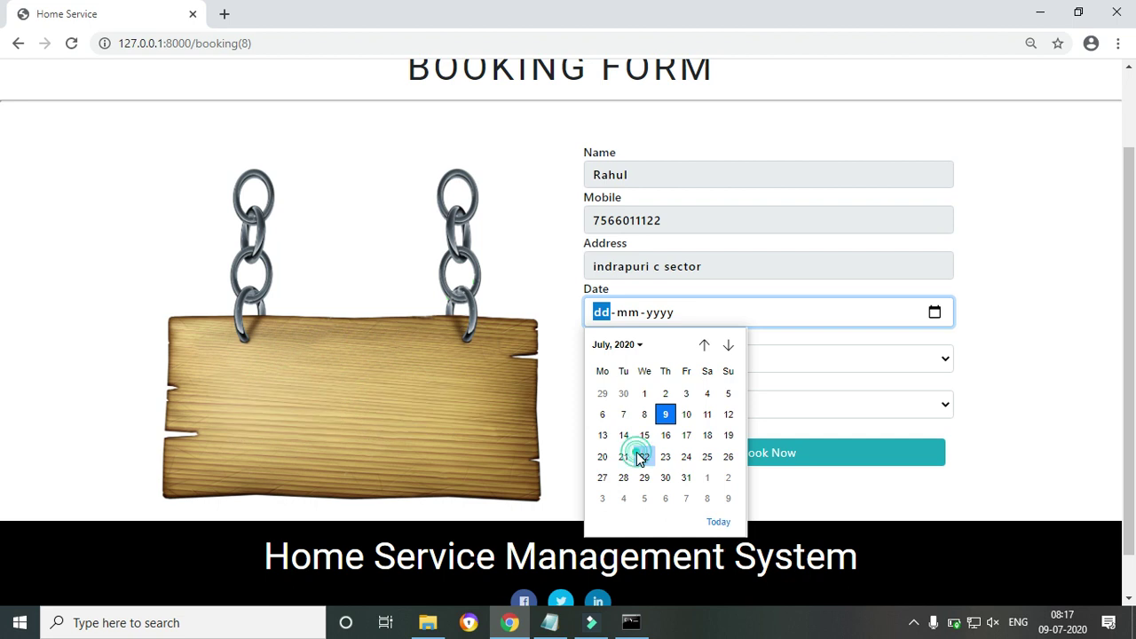
left_click(680, 360)
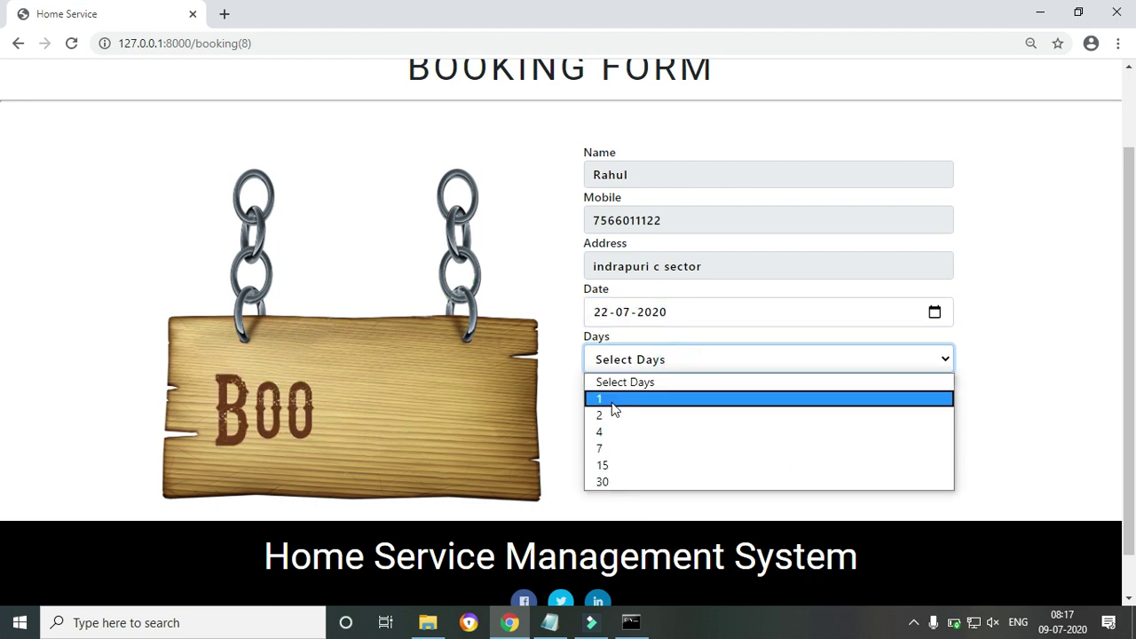
left_click(608, 416)
left_click(672, 402)
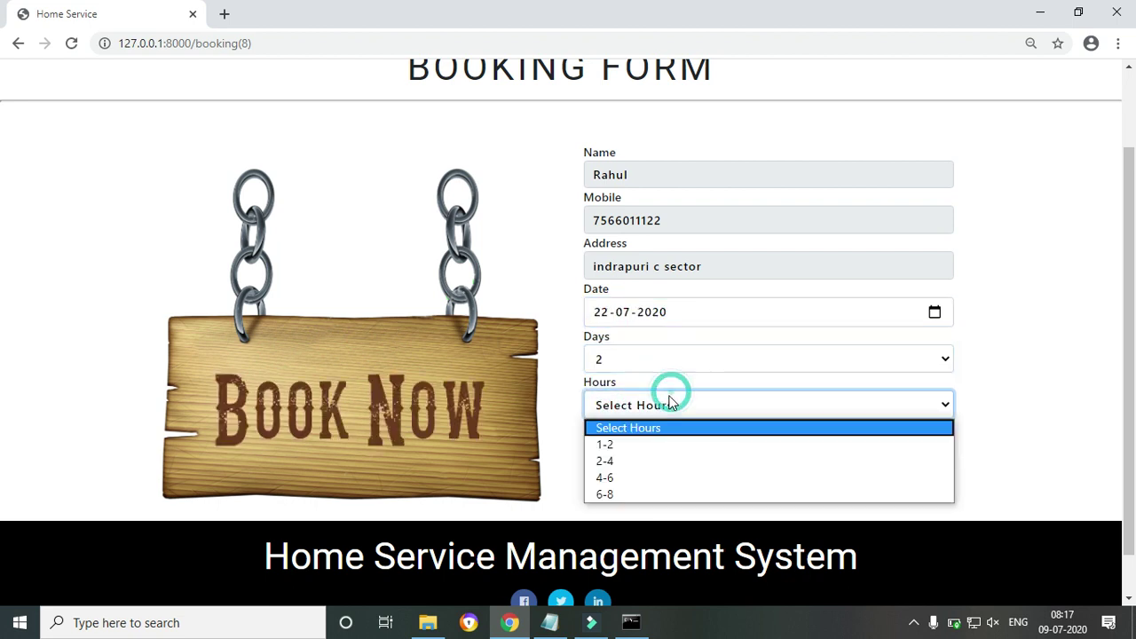
left_click(606, 463)
left_click(704, 462)
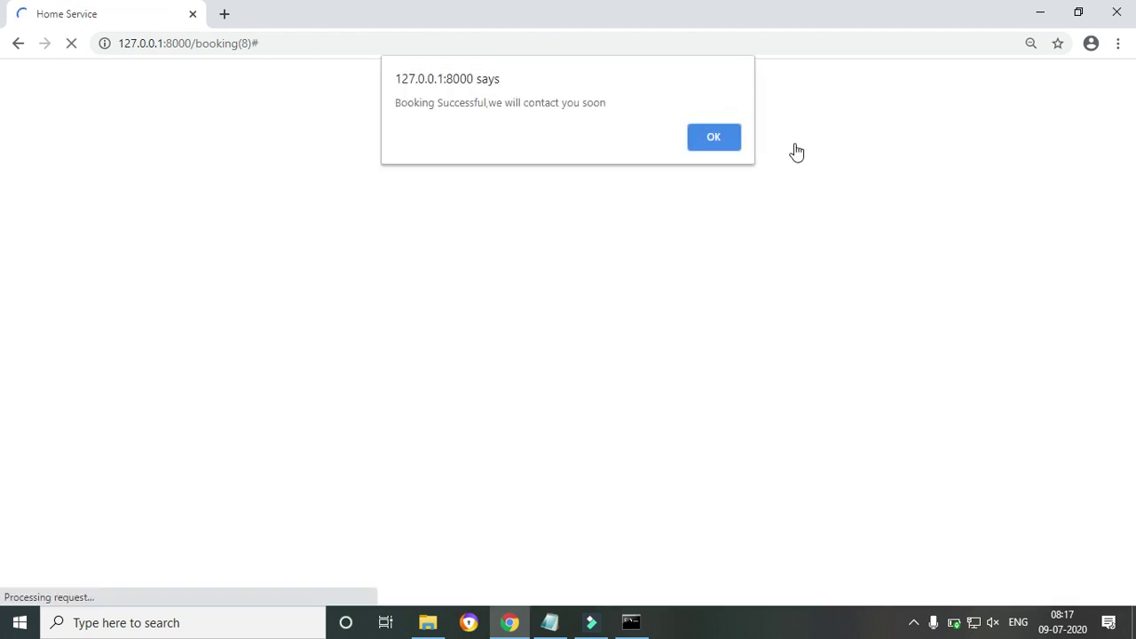
left_click(706, 138)
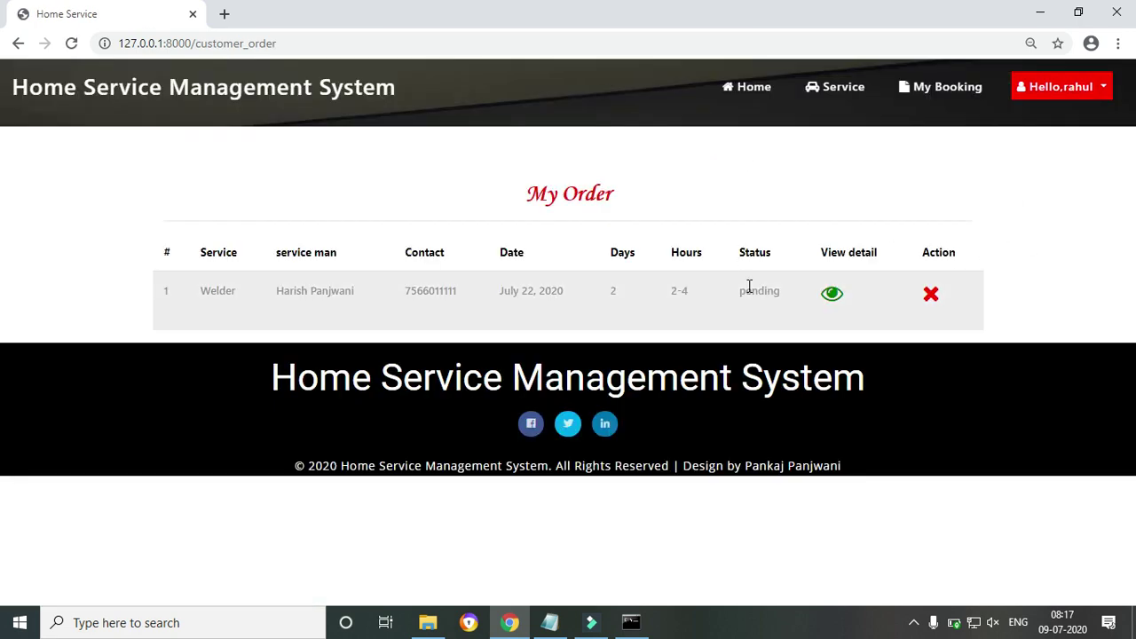
View the pending booking's details, return to My Order, and log out
left_click(831, 294)
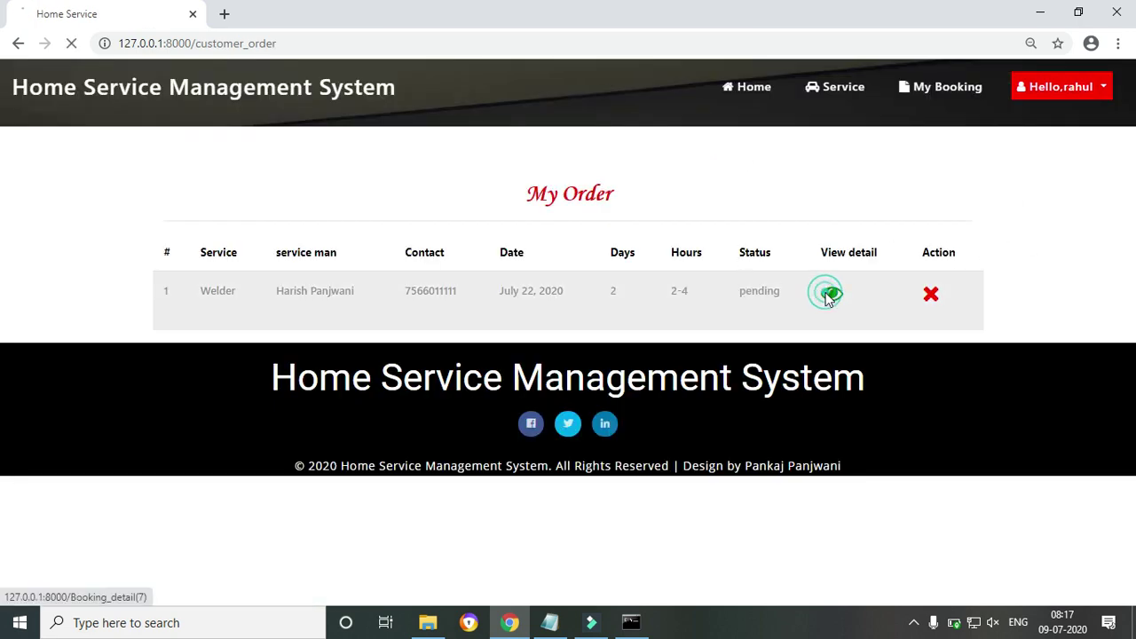
left_click_drag(478, 282, 654, 425)
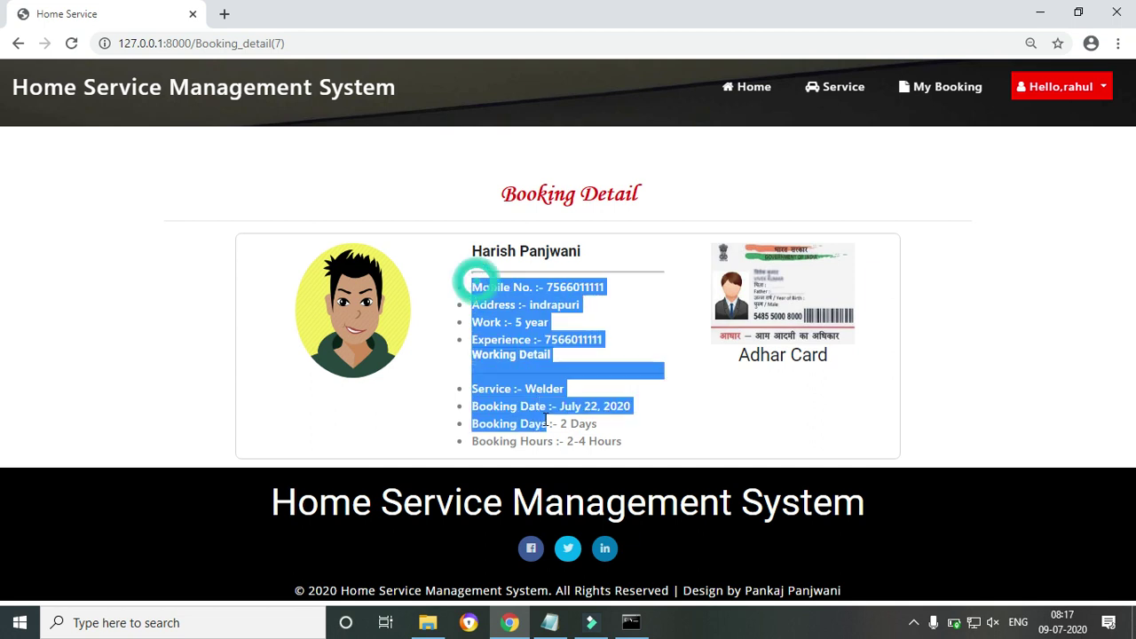
left_click(653, 419)
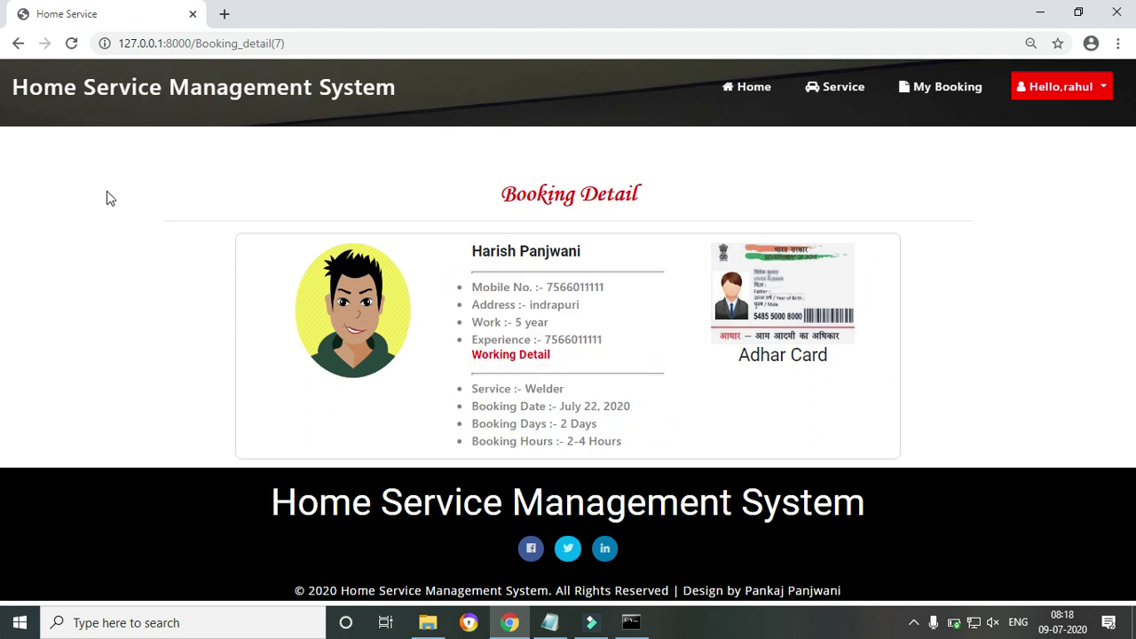
left_click(18, 42)
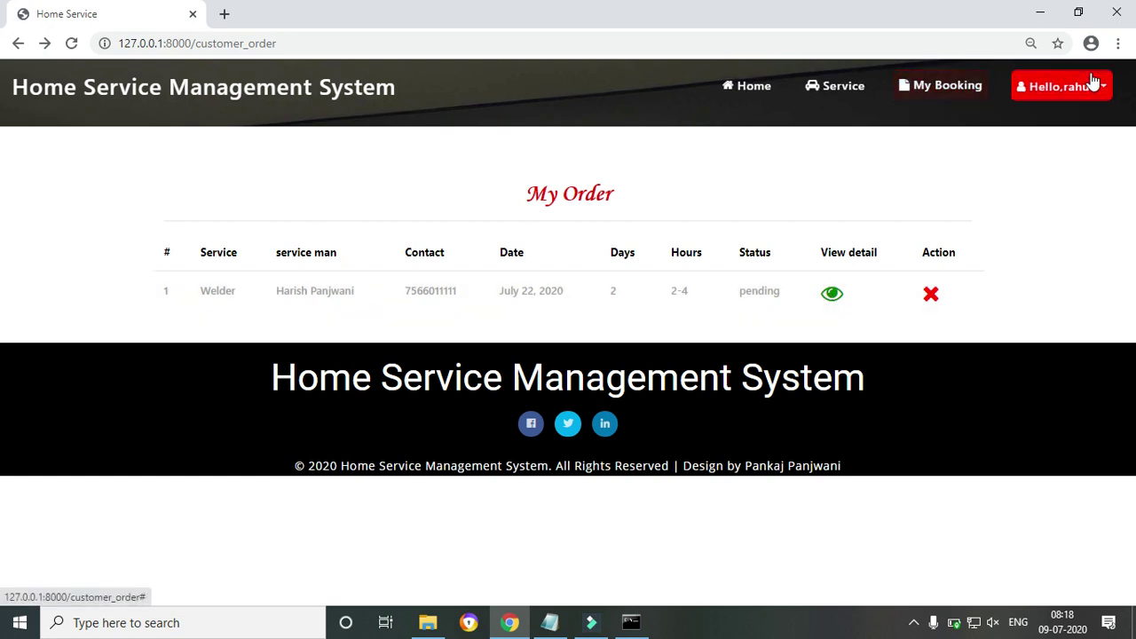
left_click(1089, 82)
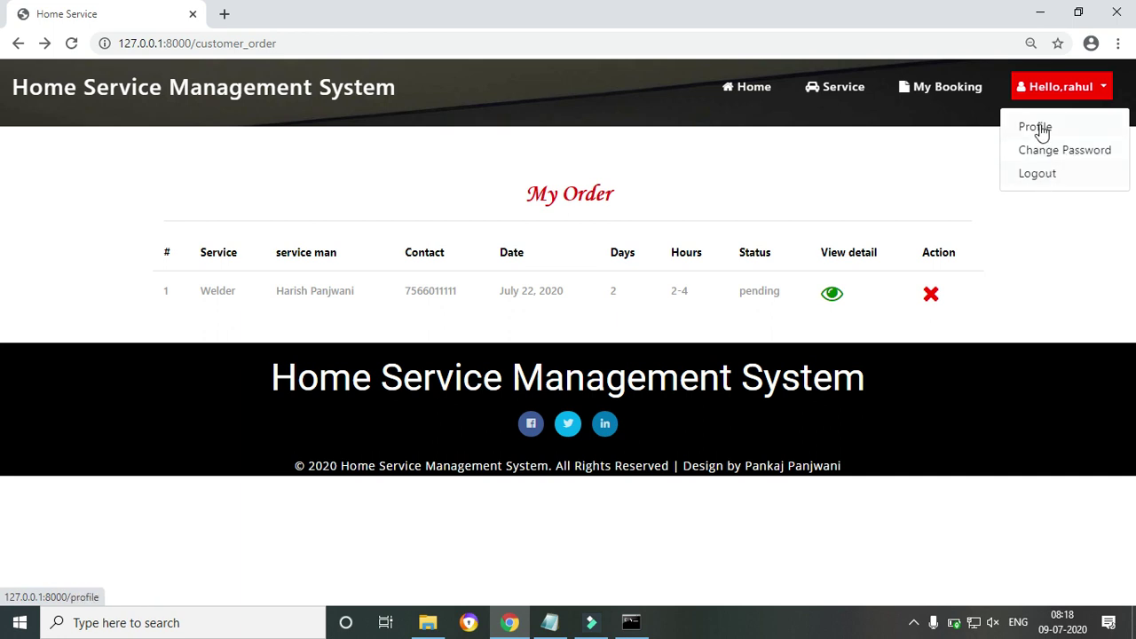
left_click(1039, 173)
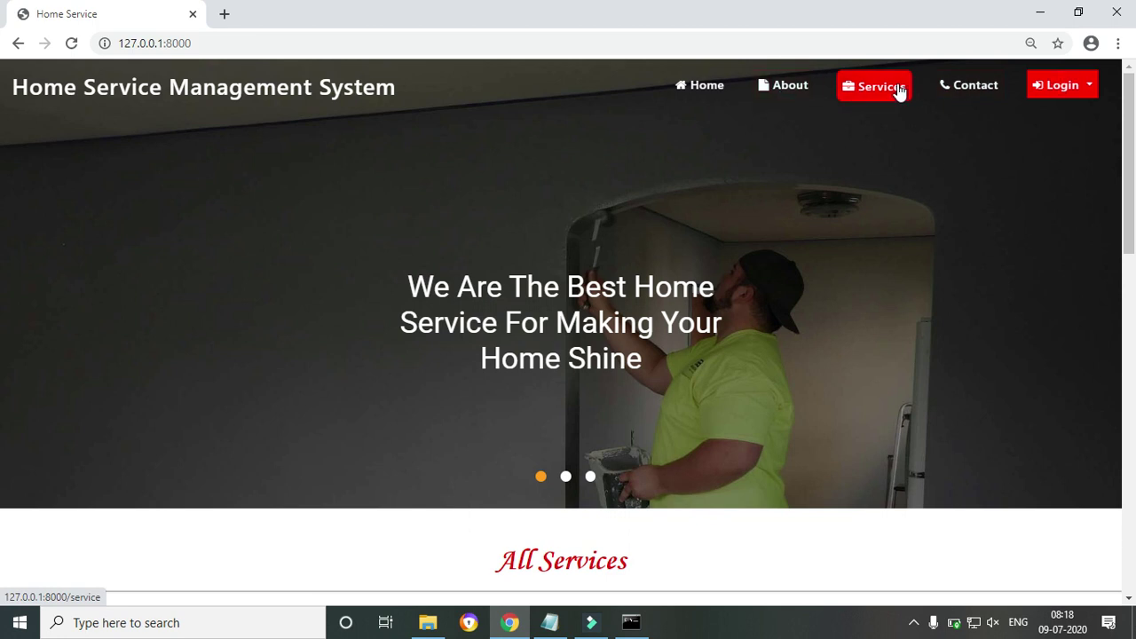
Open User Login and enter the service man's username and password
left_click(1090, 89)
left_click(1058, 129)
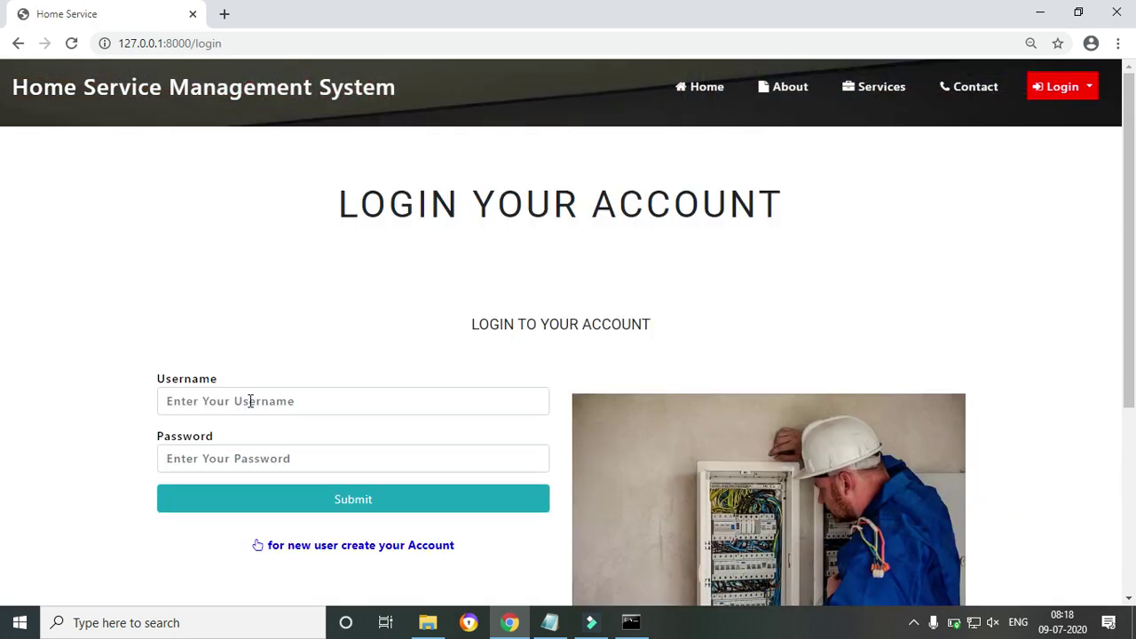
left_click(250, 394)
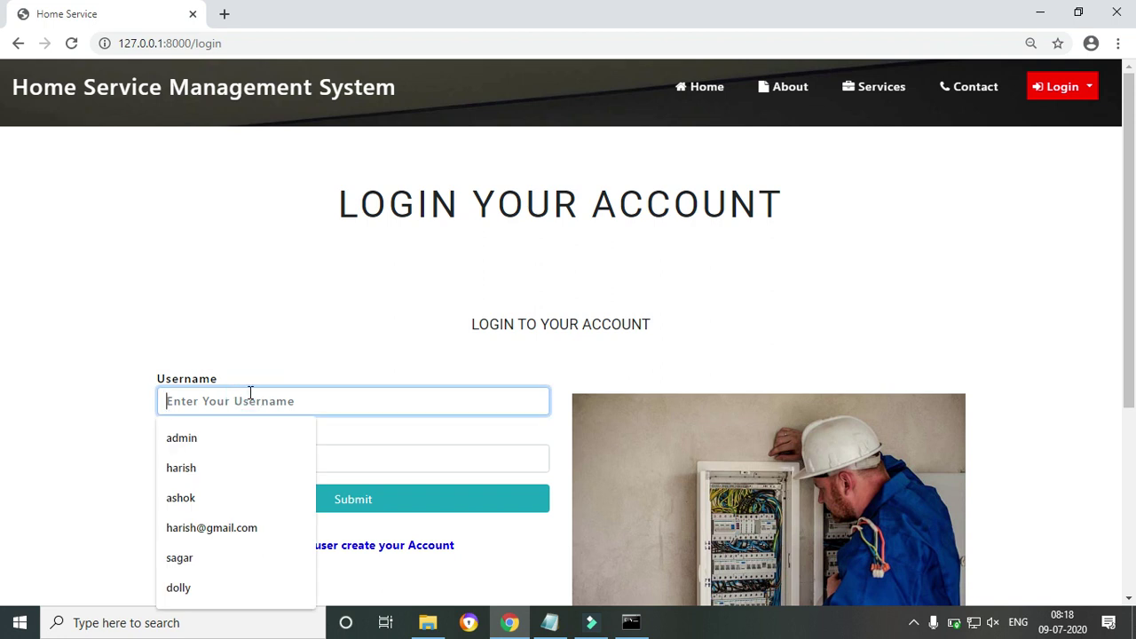
type("a")
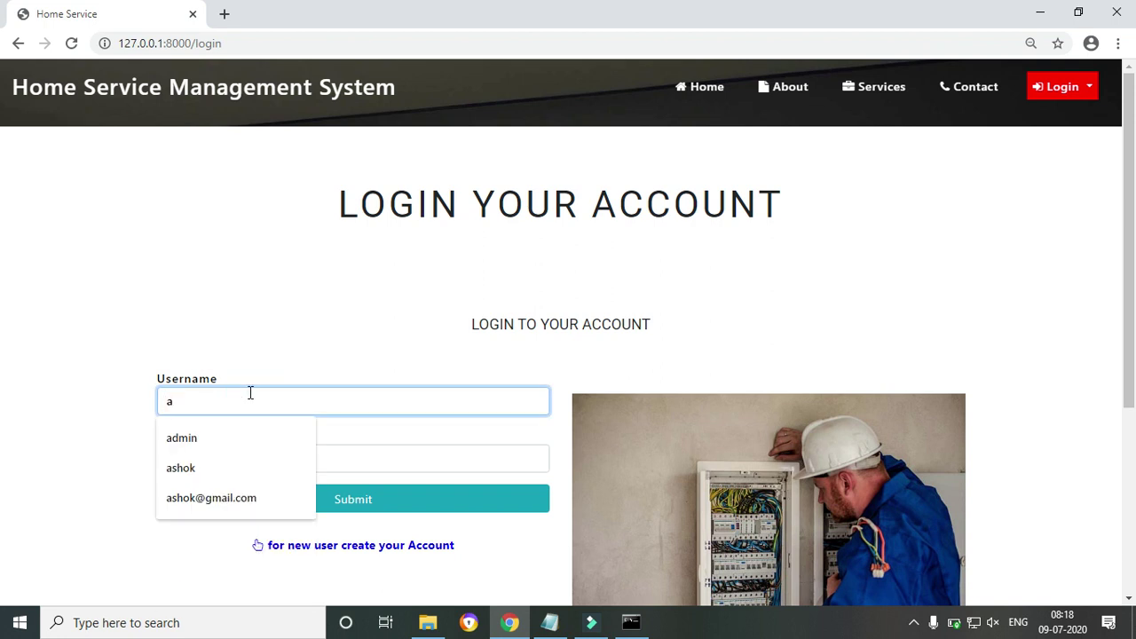
type("shok")
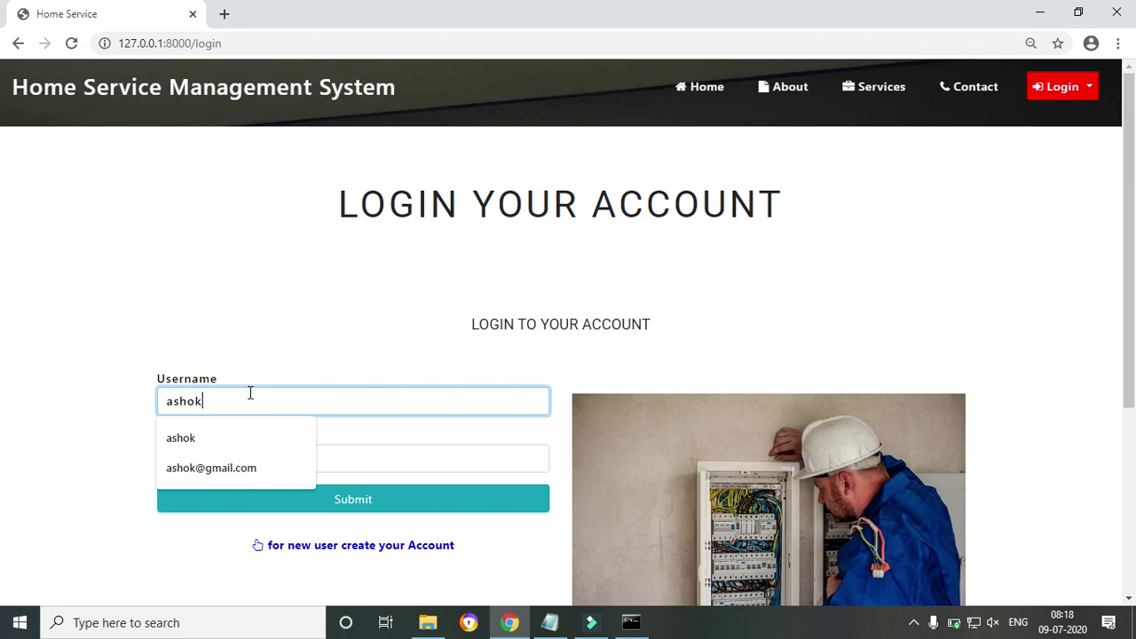
key("BackSpace")
key("BackSpace")
key("BackSpace")
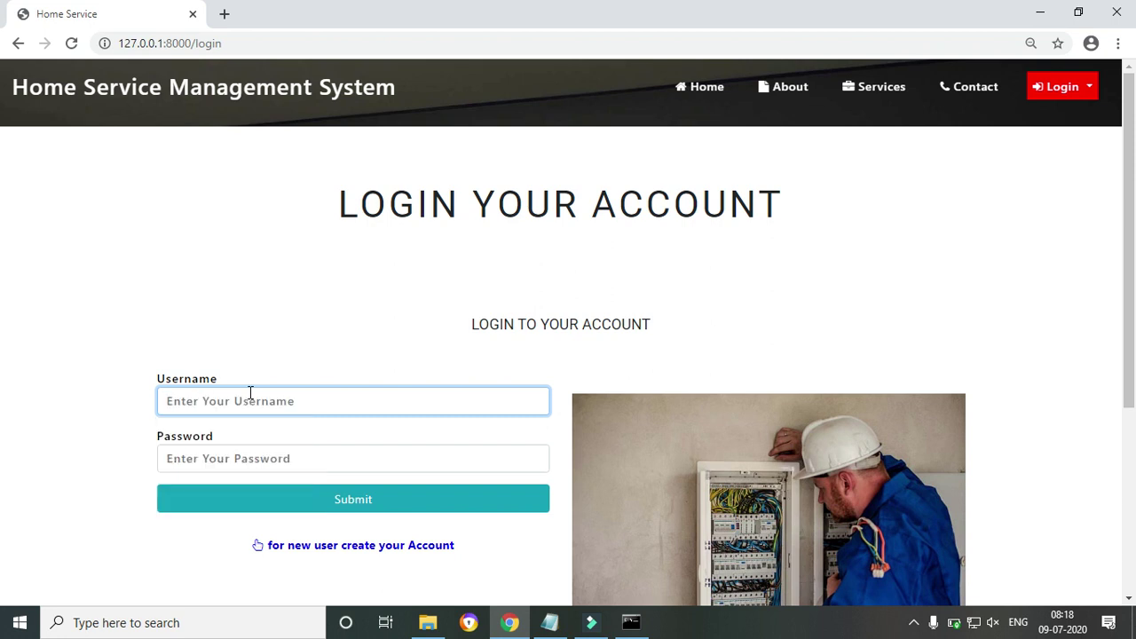
type("ash")
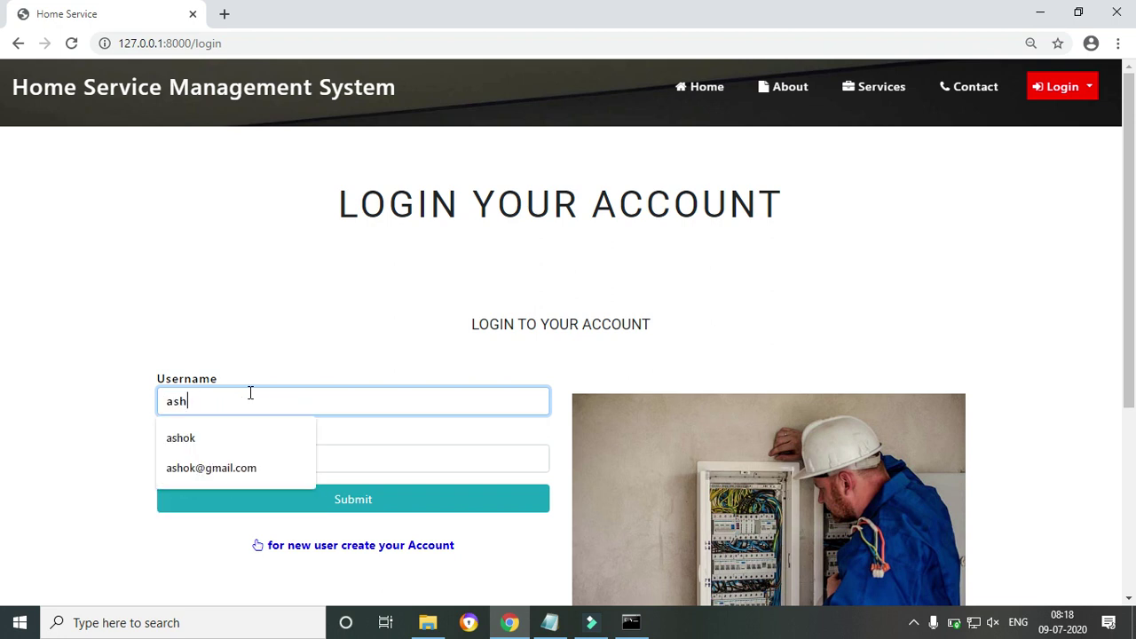
key("BackSpace")
key("BackSpace")
key("BackSpace")
type("hari")
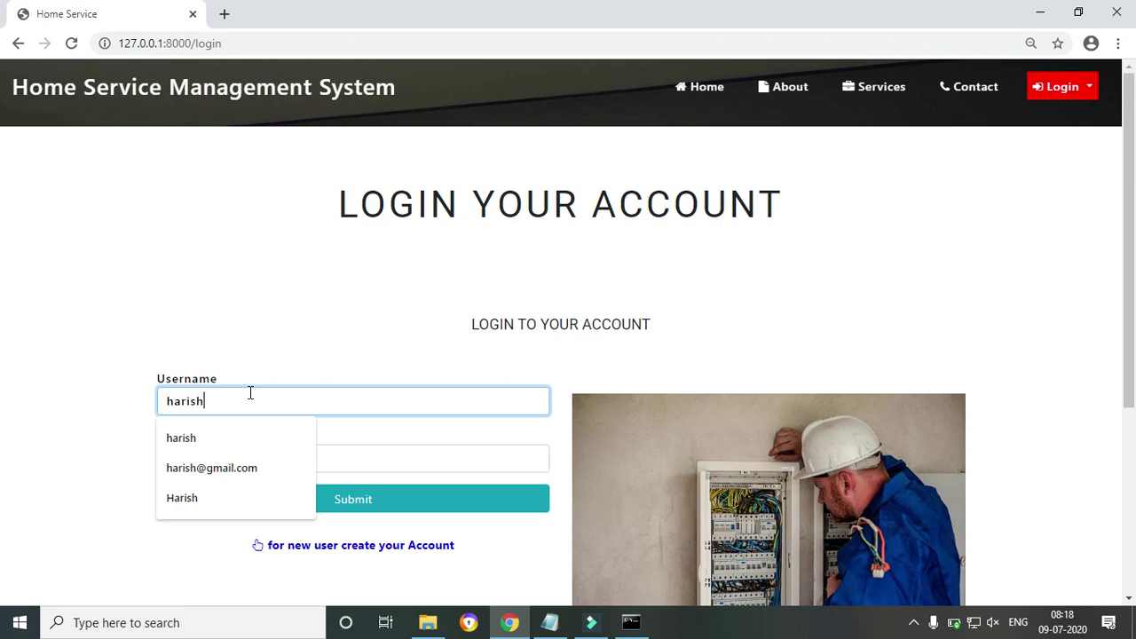
key("Tab")
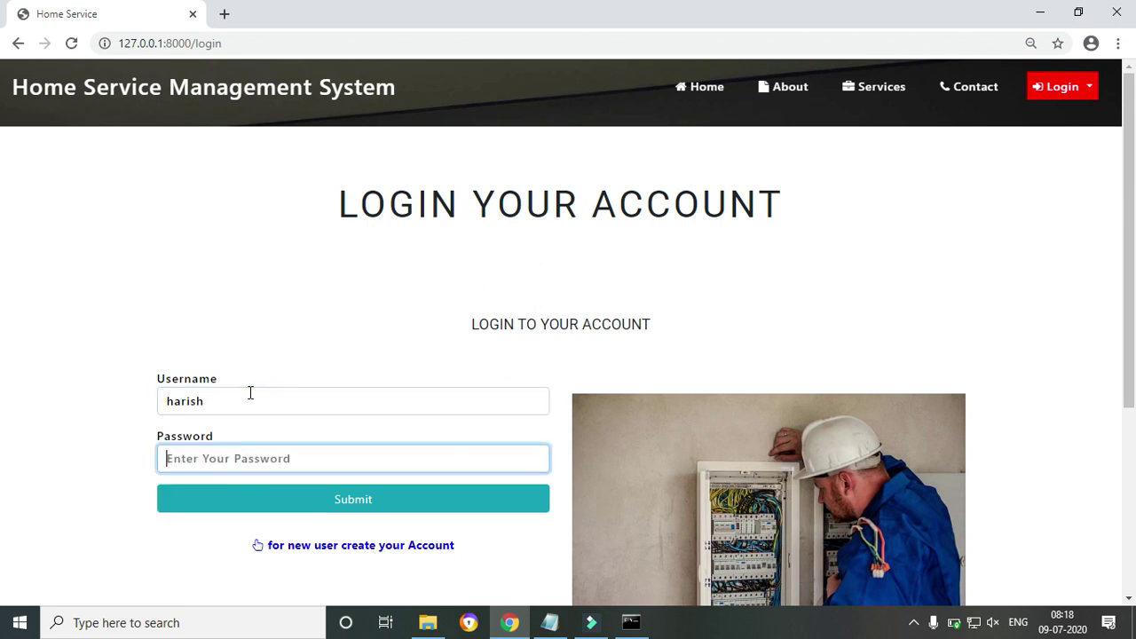
type("ha")
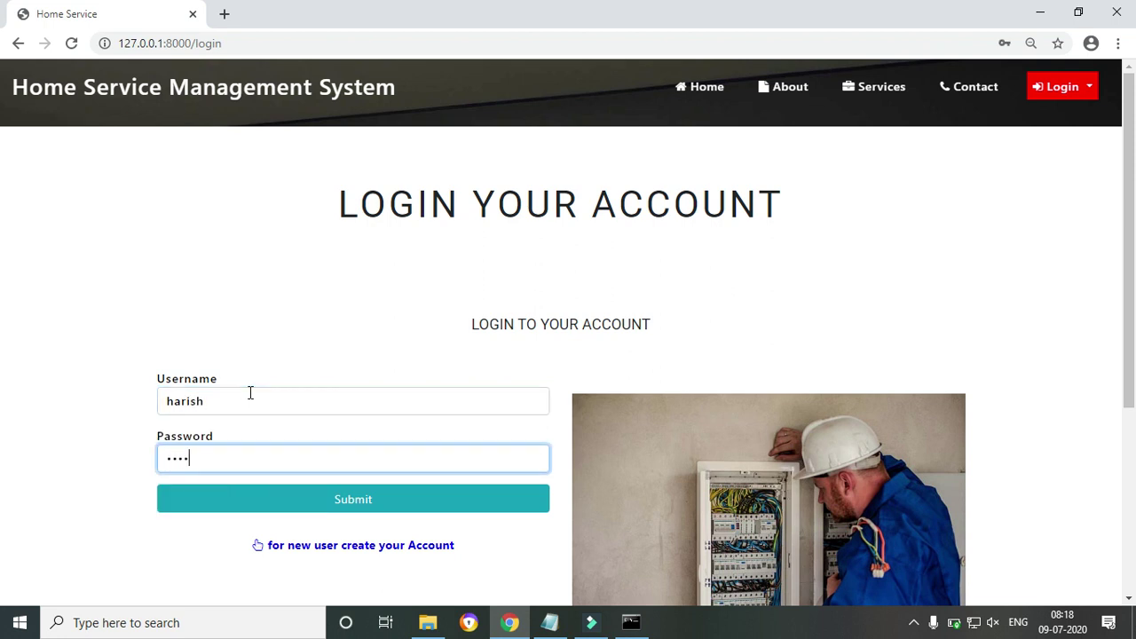
Submit the login, dismiss the success alert, and highlight the Service User Home Page heading
left_click(335, 496)
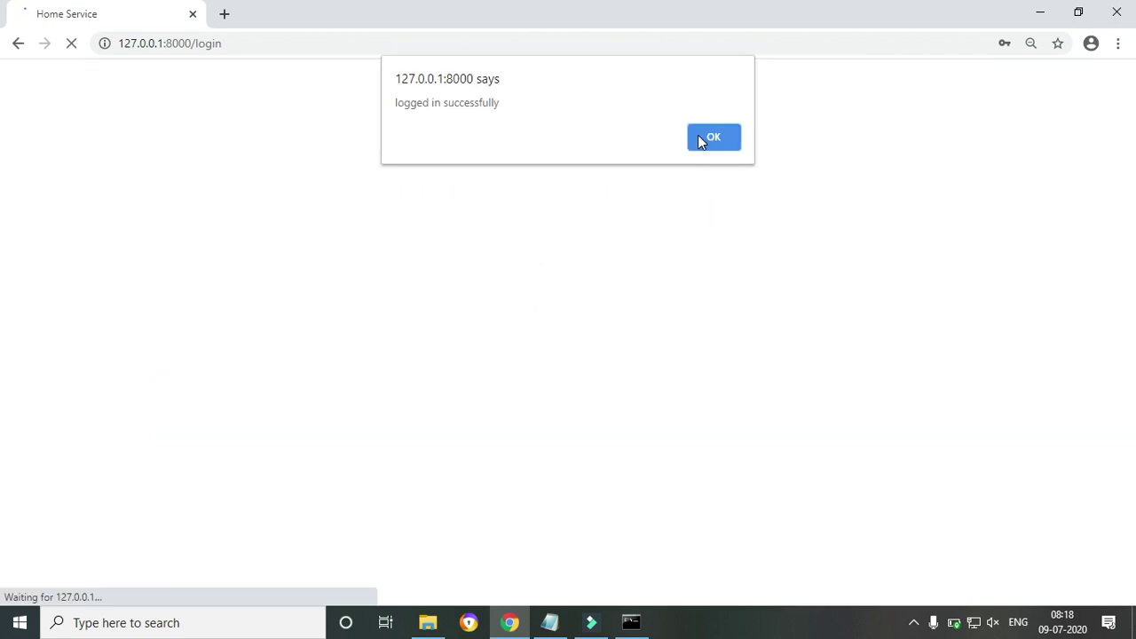
left_click(698, 139)
left_click_drag(297, 213, 825, 206)
left_click_drag(520, 216, 588, 203)
left_click(995, 166)
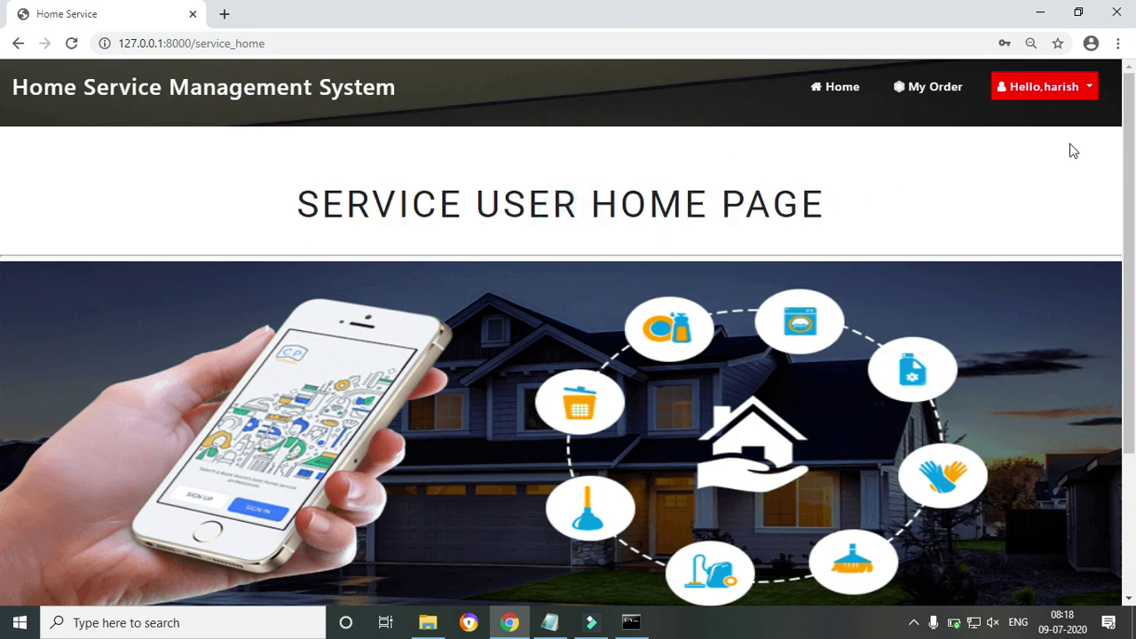
Open the service man's My Order list and highlight the second order's customer details
left_click(943, 96)
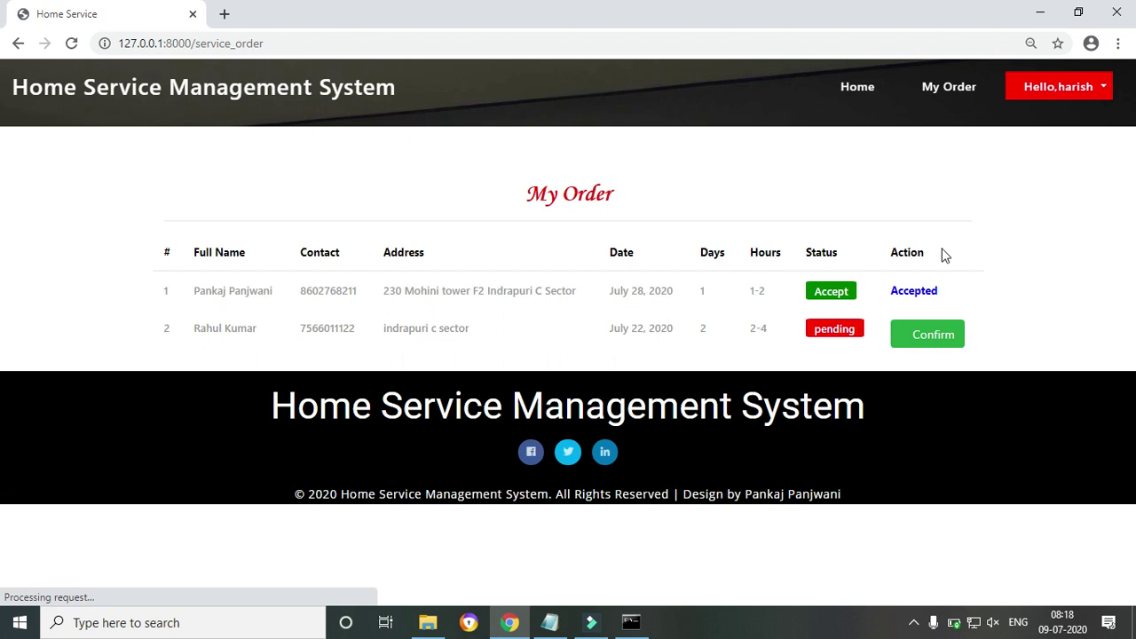
left_click_drag(199, 330, 643, 322)
left_click(643, 322)
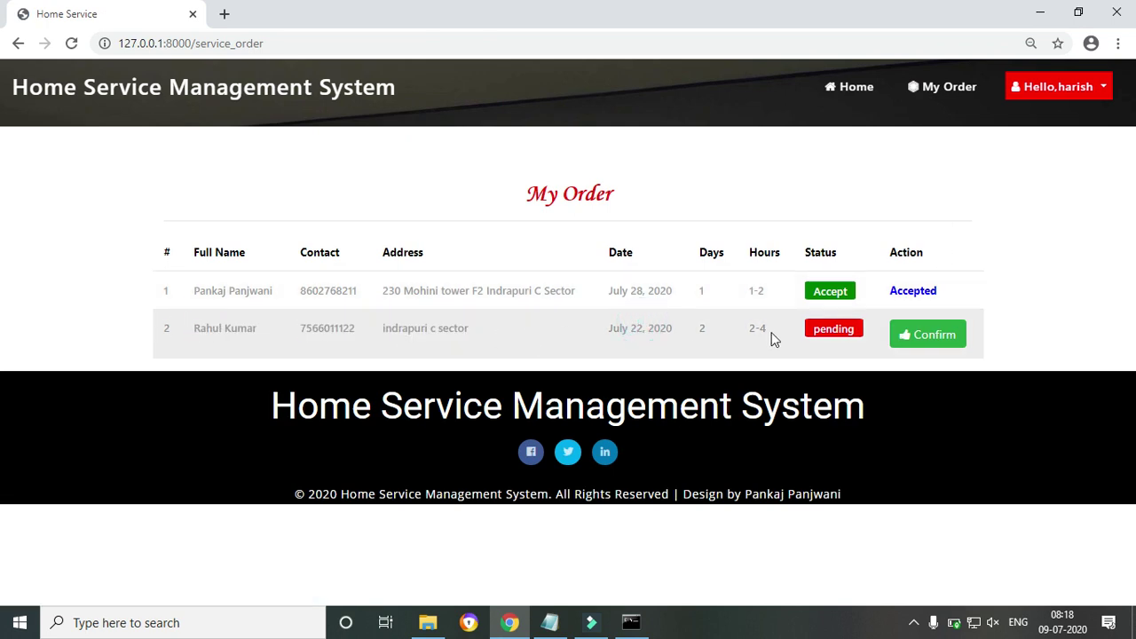
left_click(817, 328)
left_click(1039, 275)
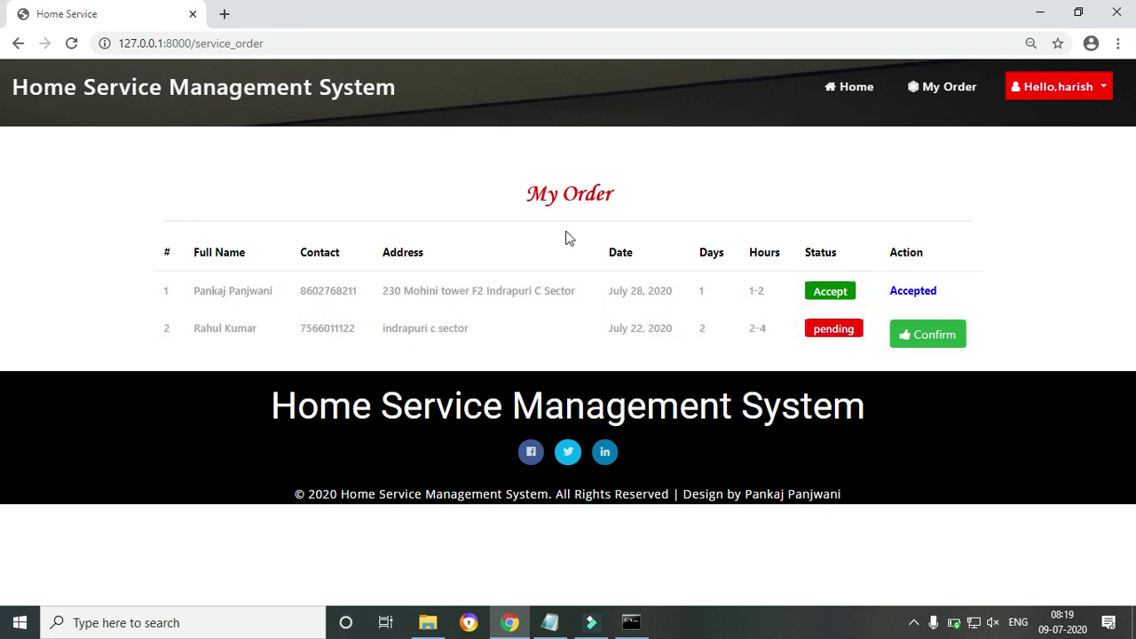
Accept the pending second order and reload My Order to show both accepted
left_click(939, 335)
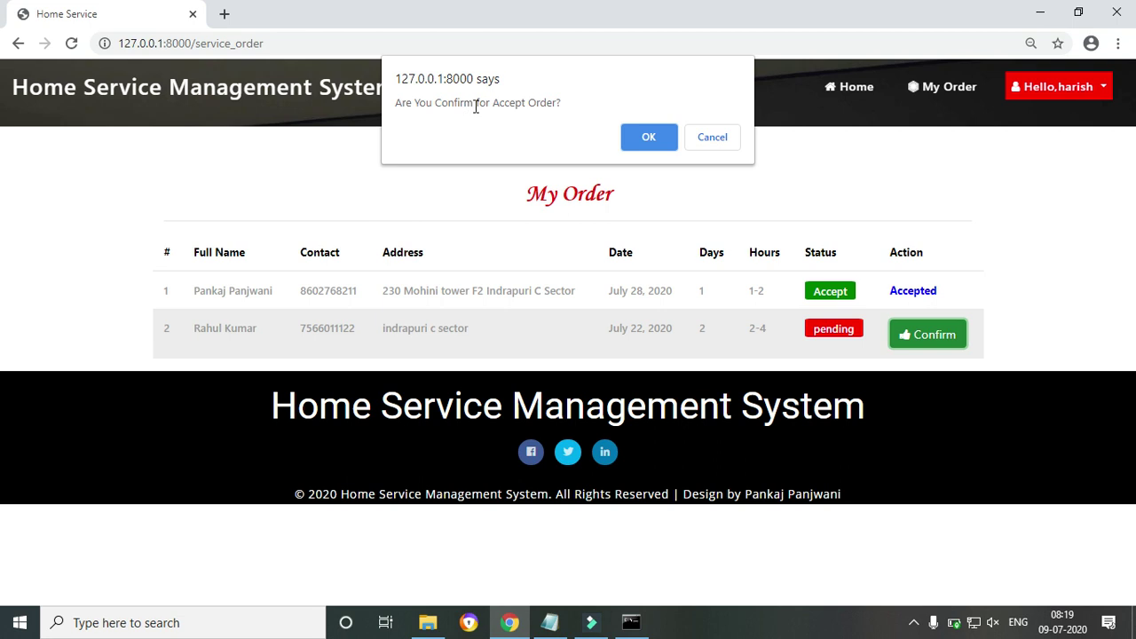
left_click(648, 137)
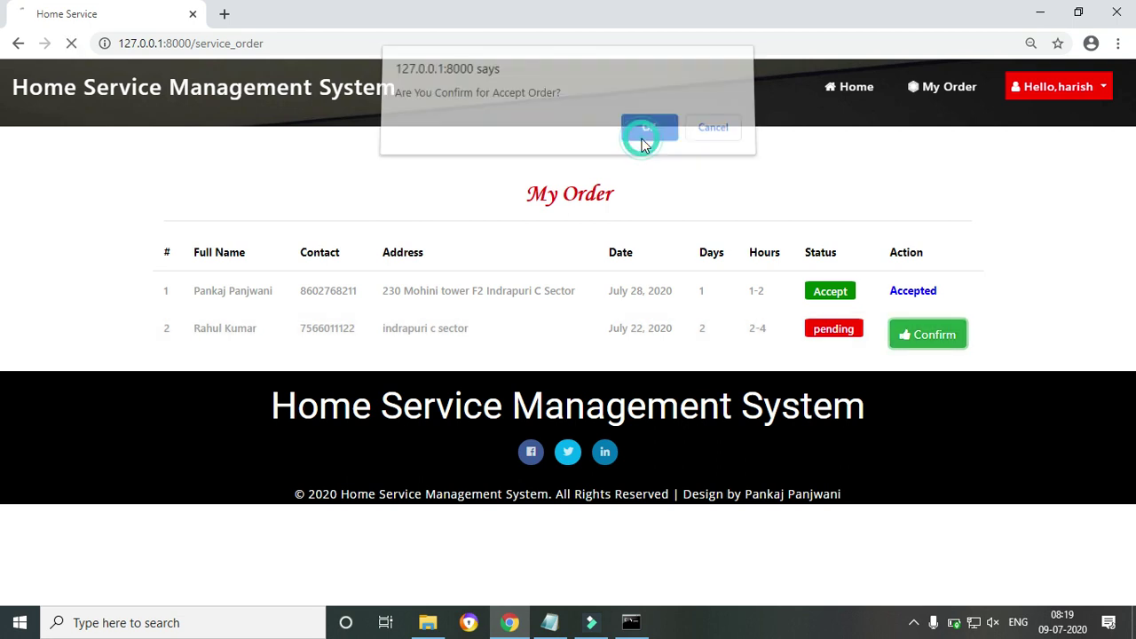
left_click(846, 333)
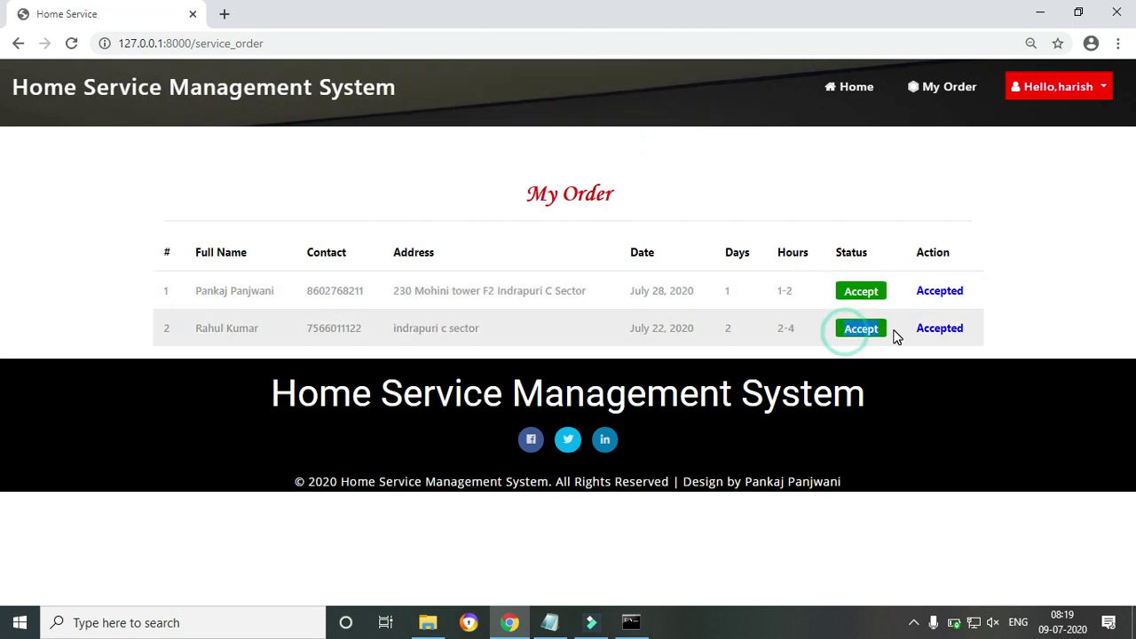
left_click(1090, 243)
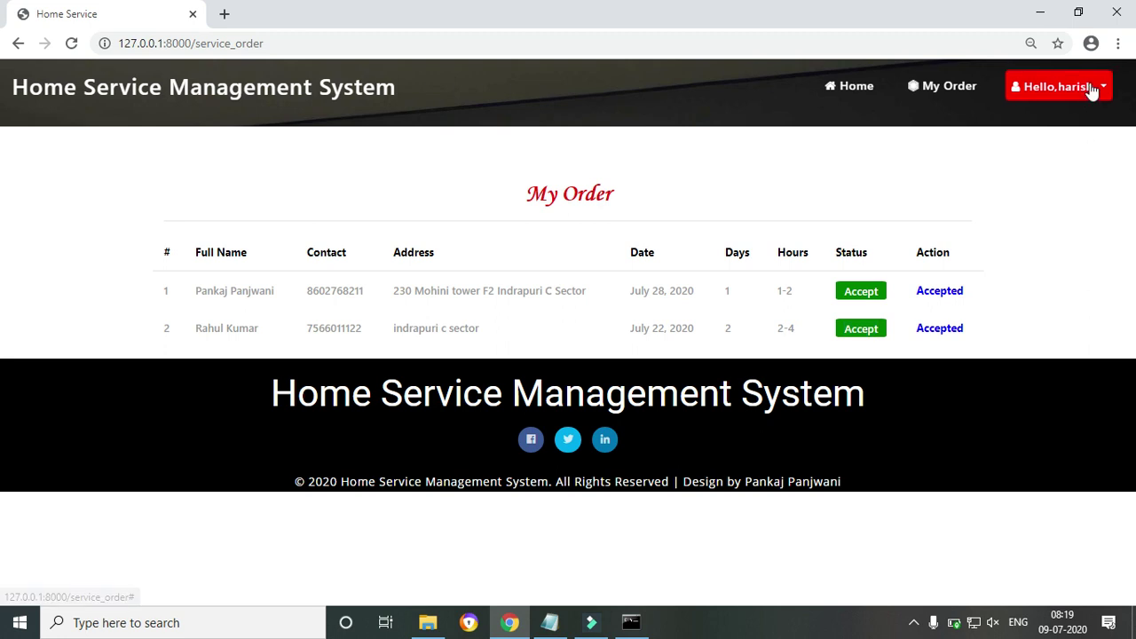
left_click(1091, 85)
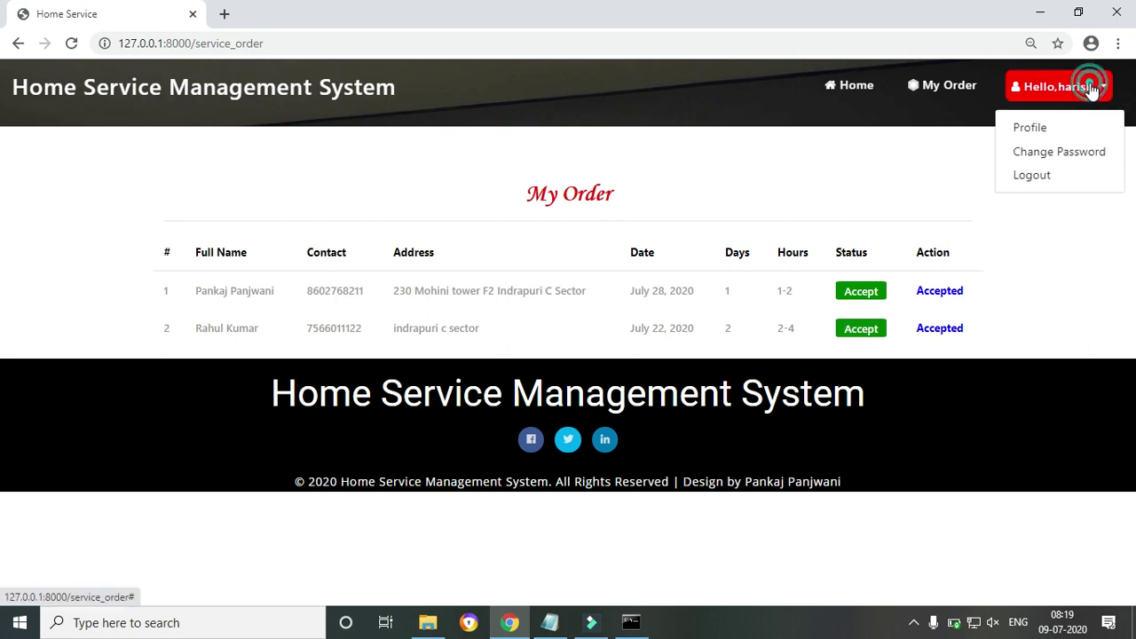
left_click(948, 92)
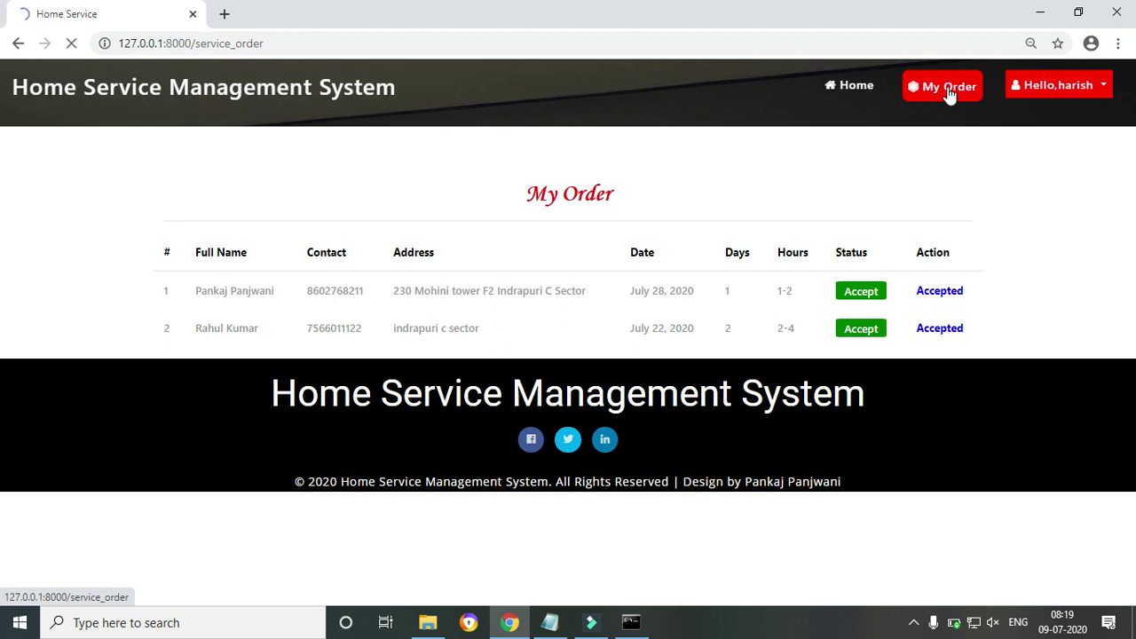
Open the service man's profile and scroll through its service details
left_click(1106, 87)
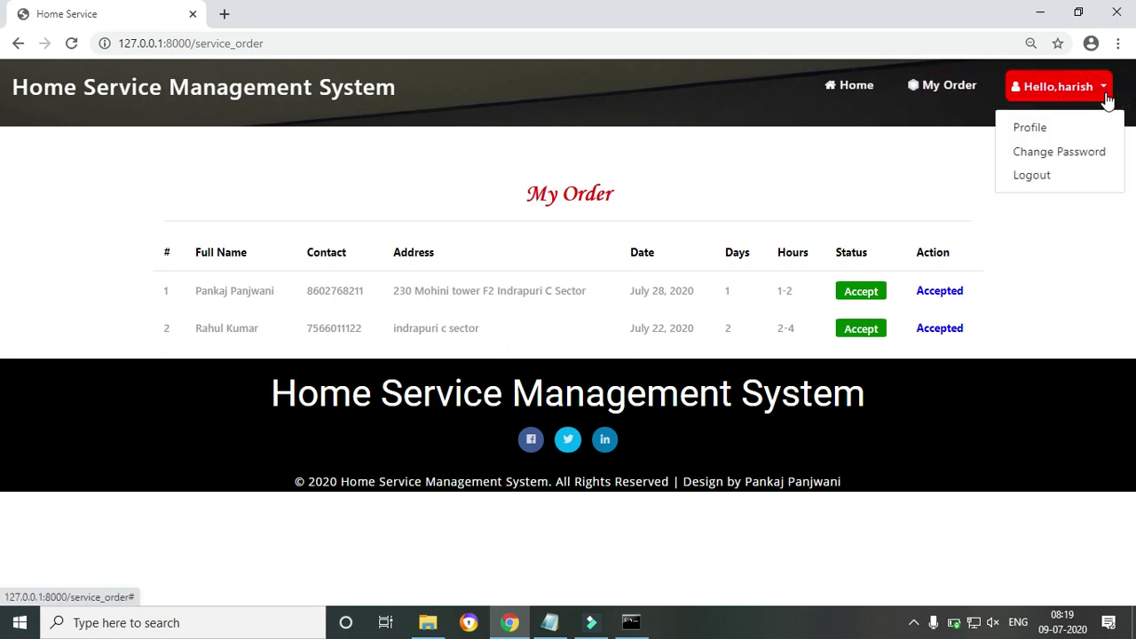
left_click(1040, 129)
left_click_drag(1130, 151, 1133, 185)
scroll(3, 187, "down", 4)
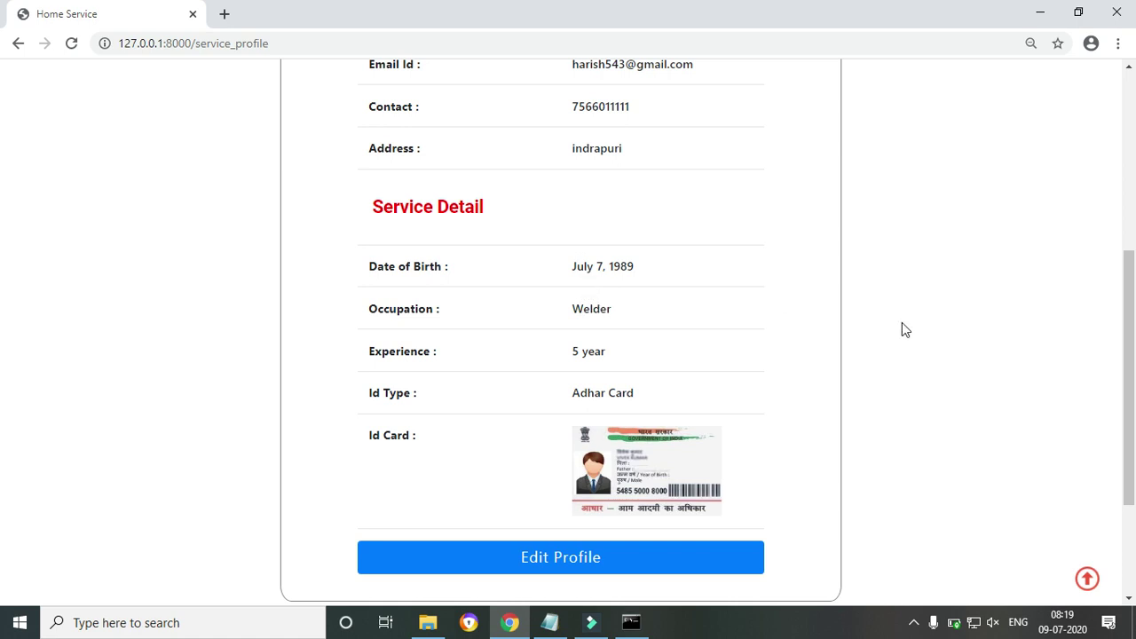
left_click_drag(1129, 359, 1116, 85)
Visit the Change Password page, then log out of the service man account
left_click(1093, 93)
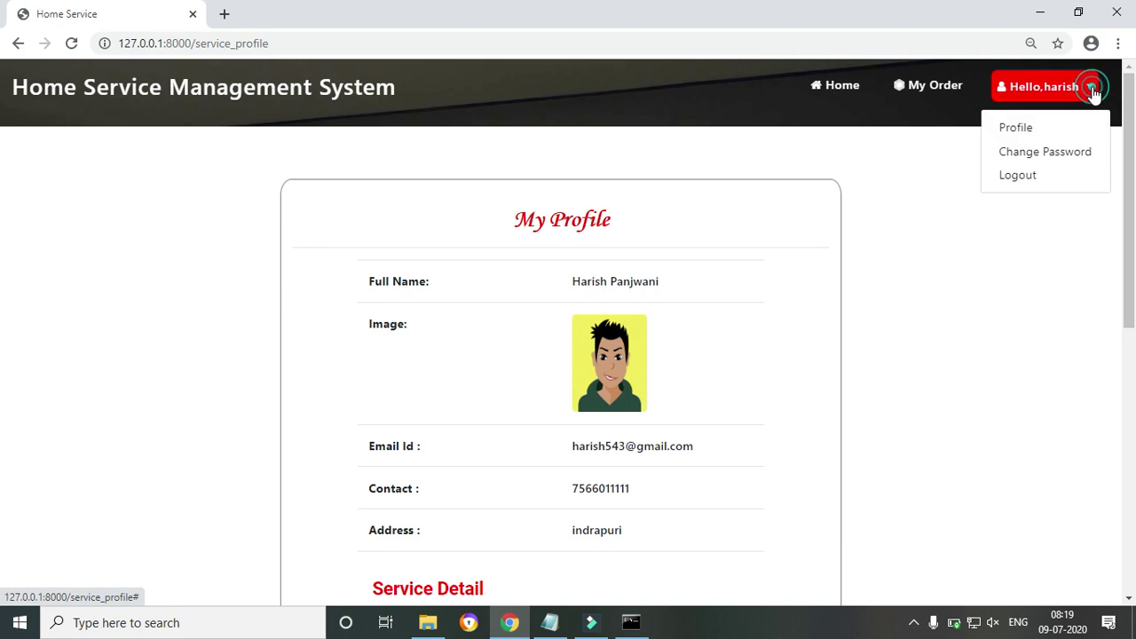
left_click(1027, 158)
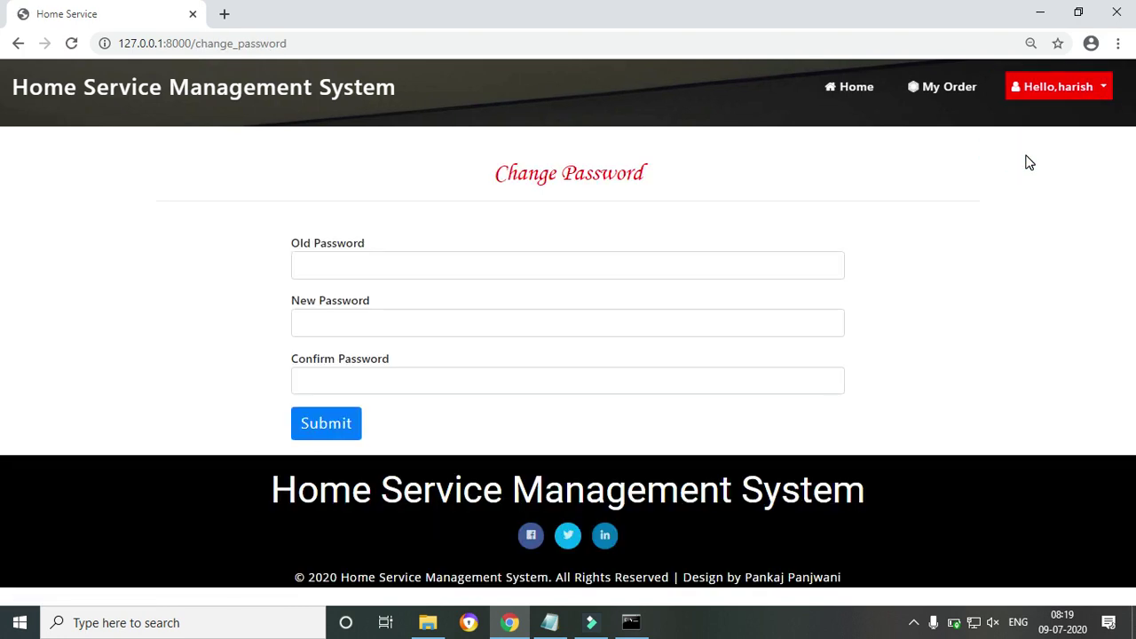
left_click(1095, 89)
left_click(1067, 180)
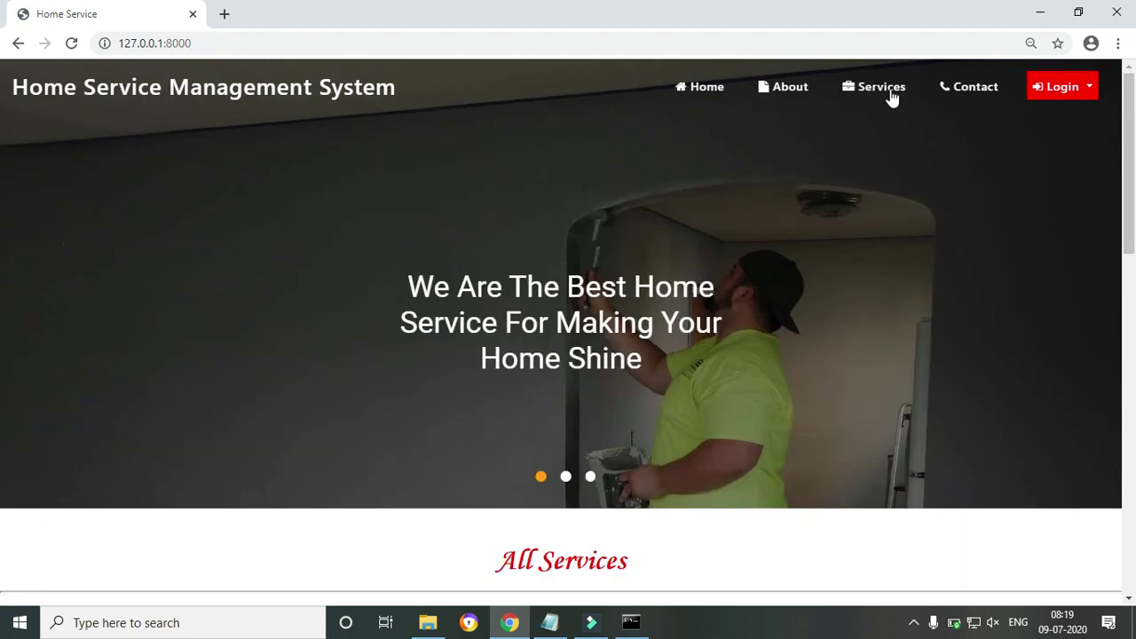
Log out and reach the new-account registration page from User Login
left_click(1082, 87)
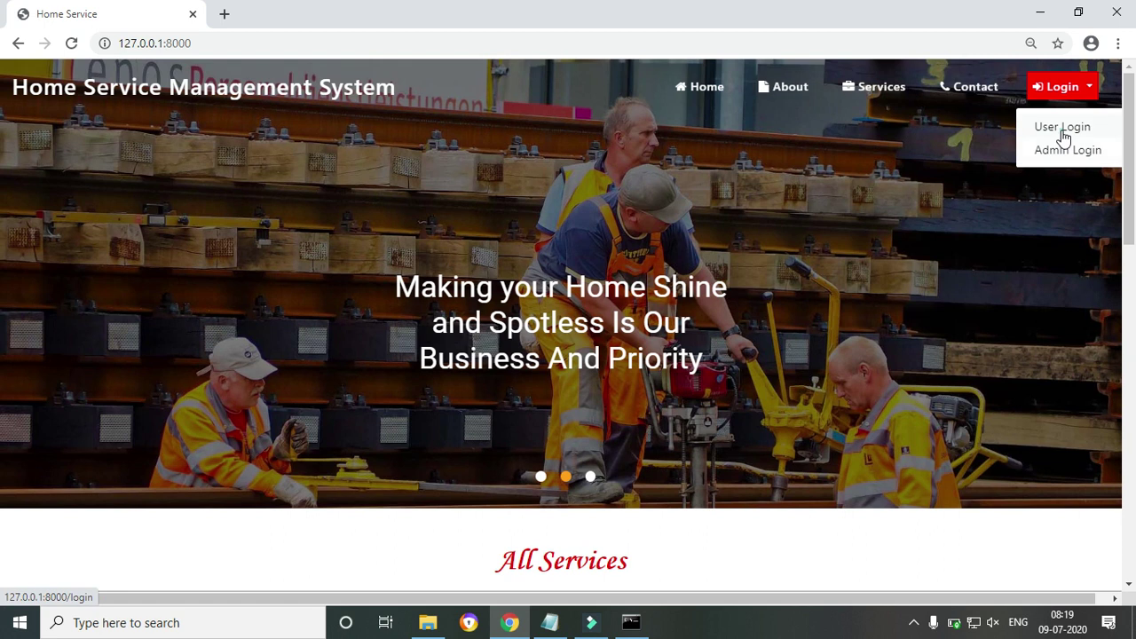
left_click(1063, 128)
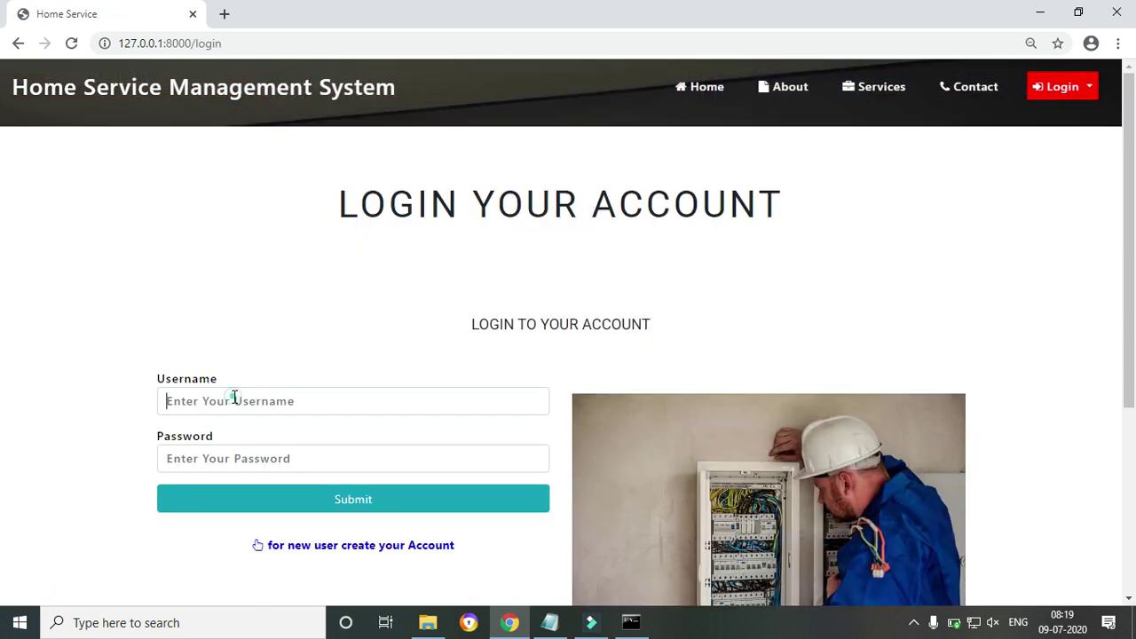
left_click(234, 401)
left_click(376, 551)
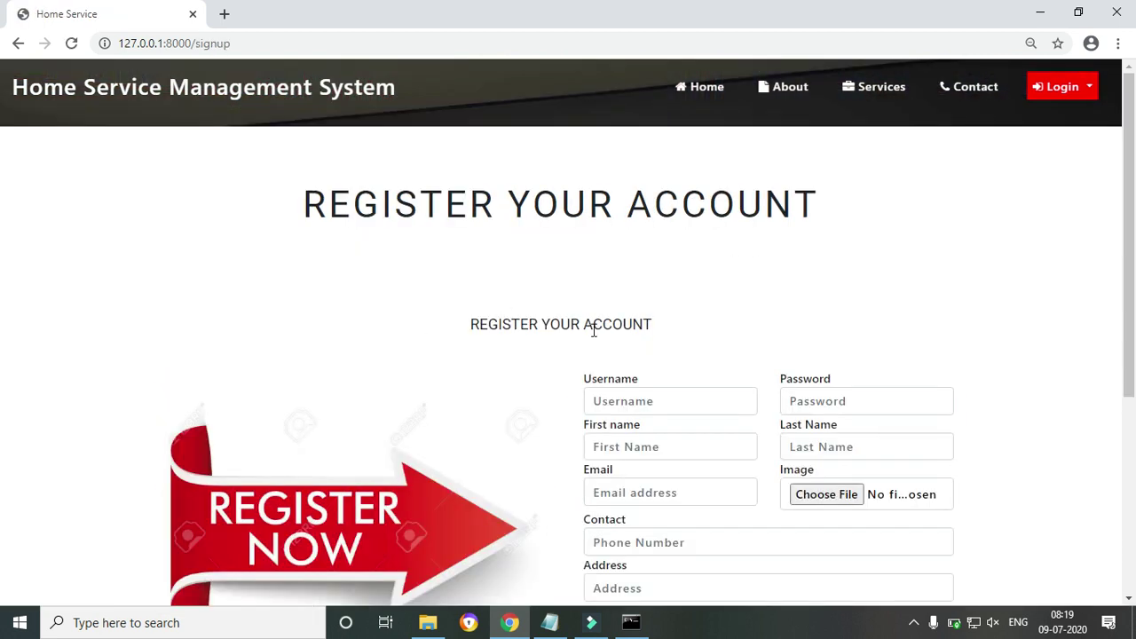
scroll(3, 329, "down", 2)
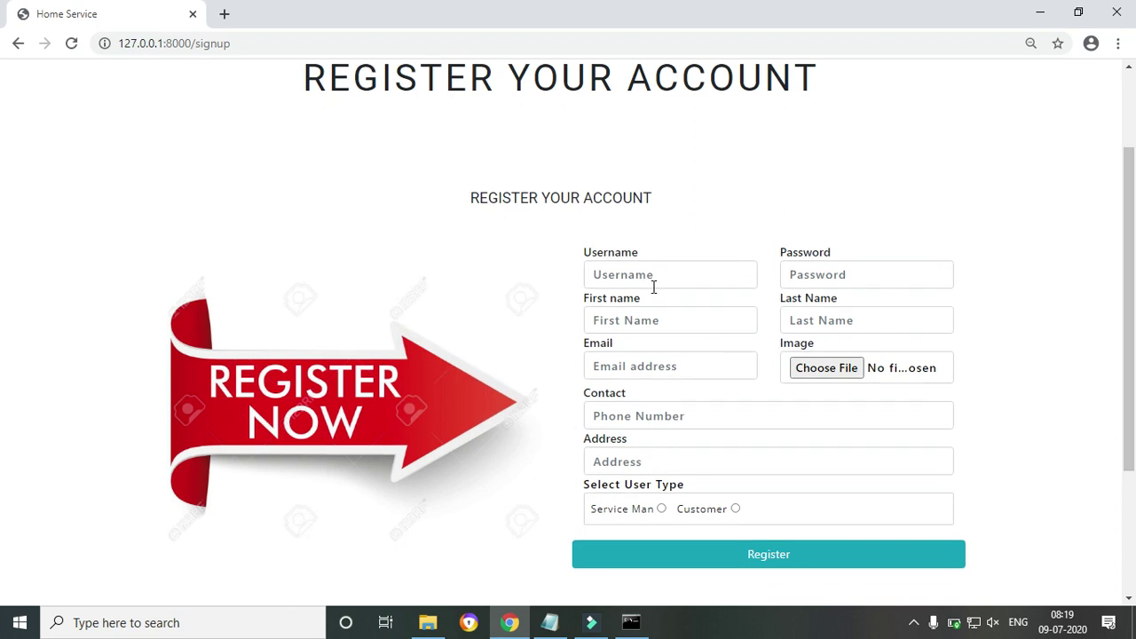
Fill in the signup username, password and first name
left_click(654, 287)
type("as")
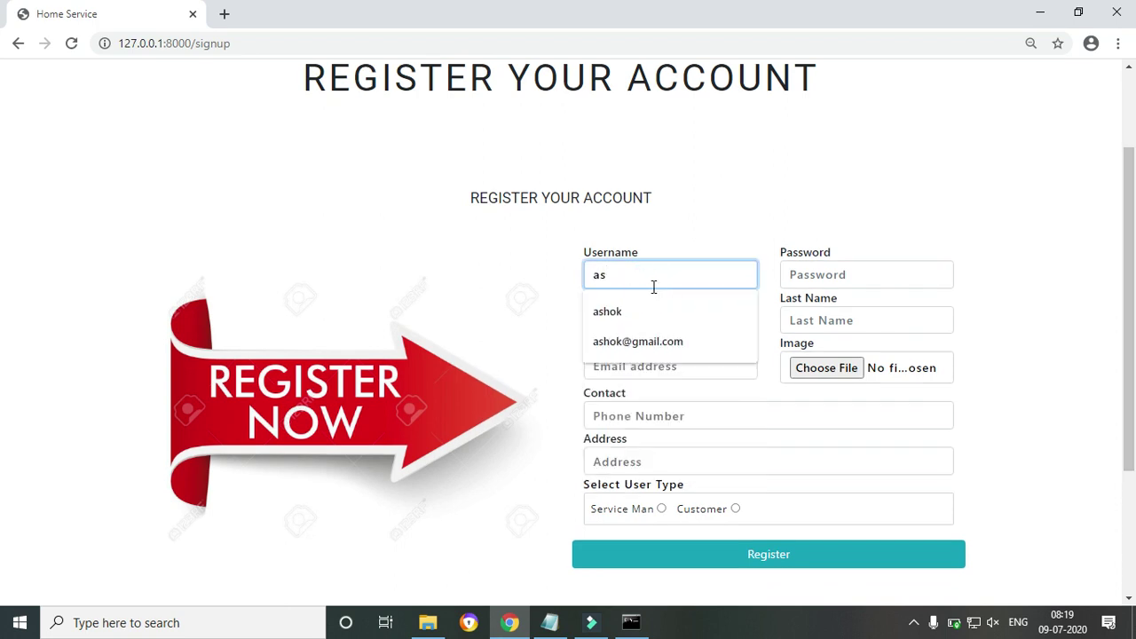
left_click(608, 317)
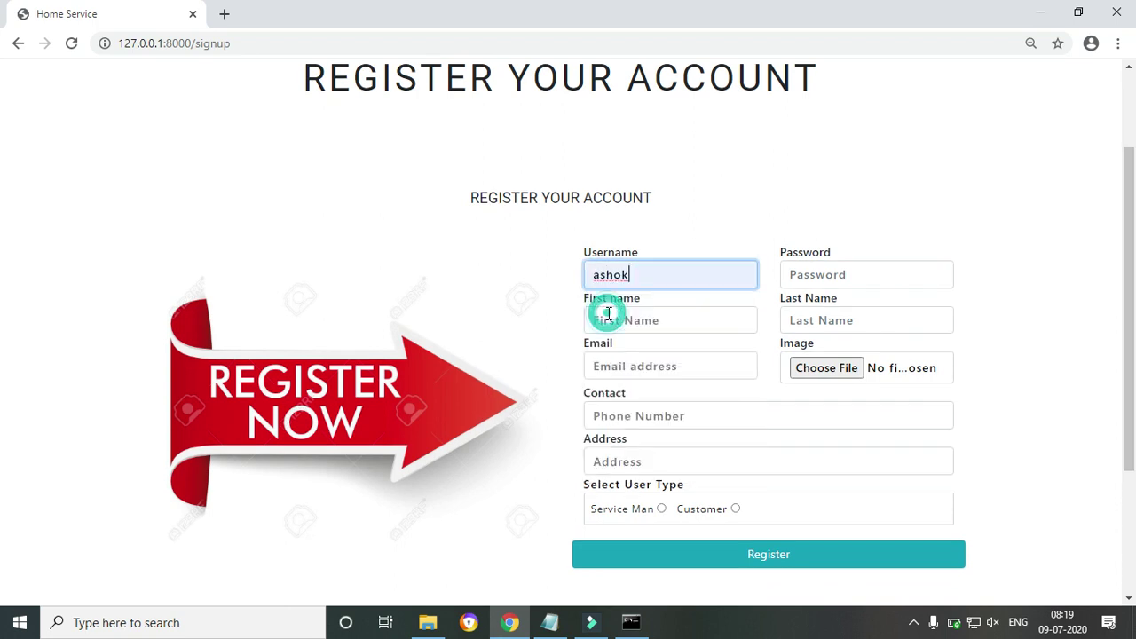
left_click(805, 277)
type("a")
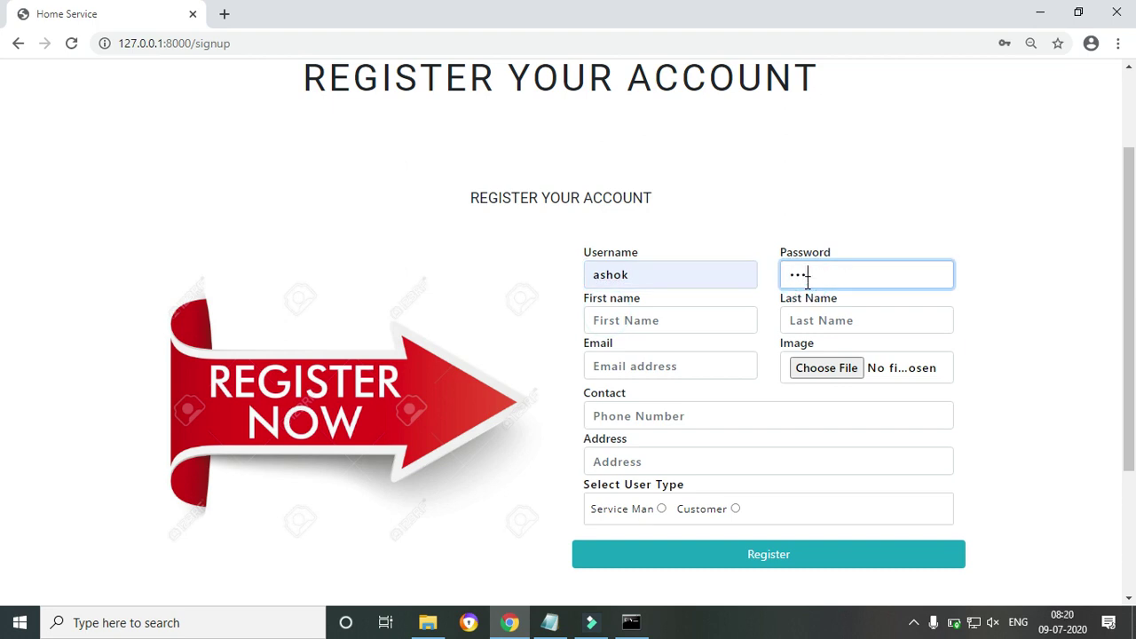
key("Tab")
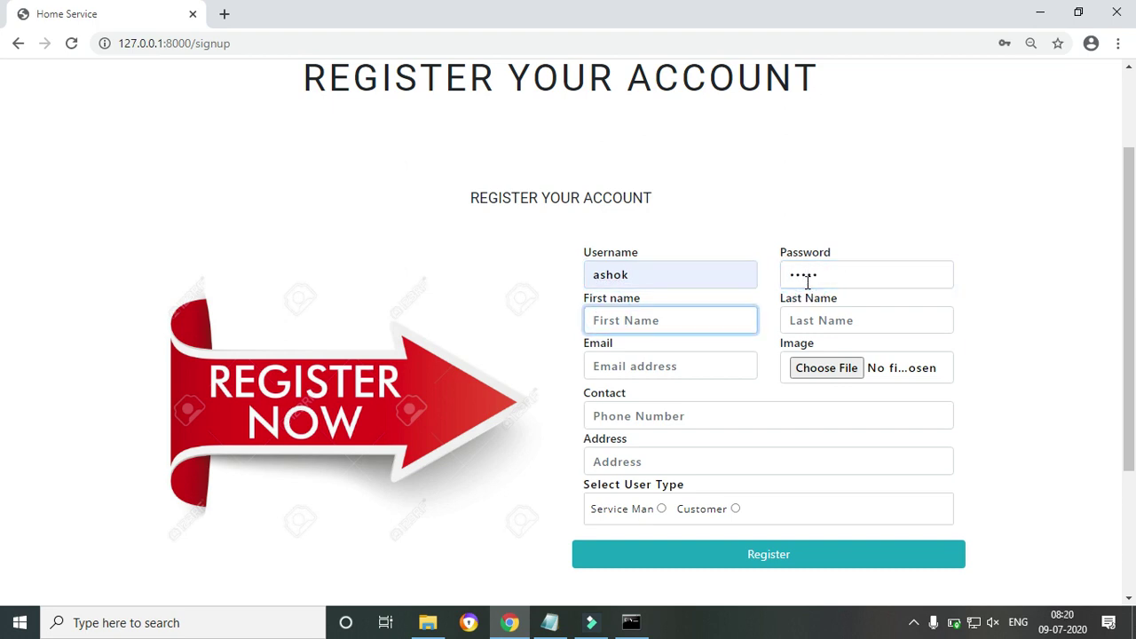
type("ashok")
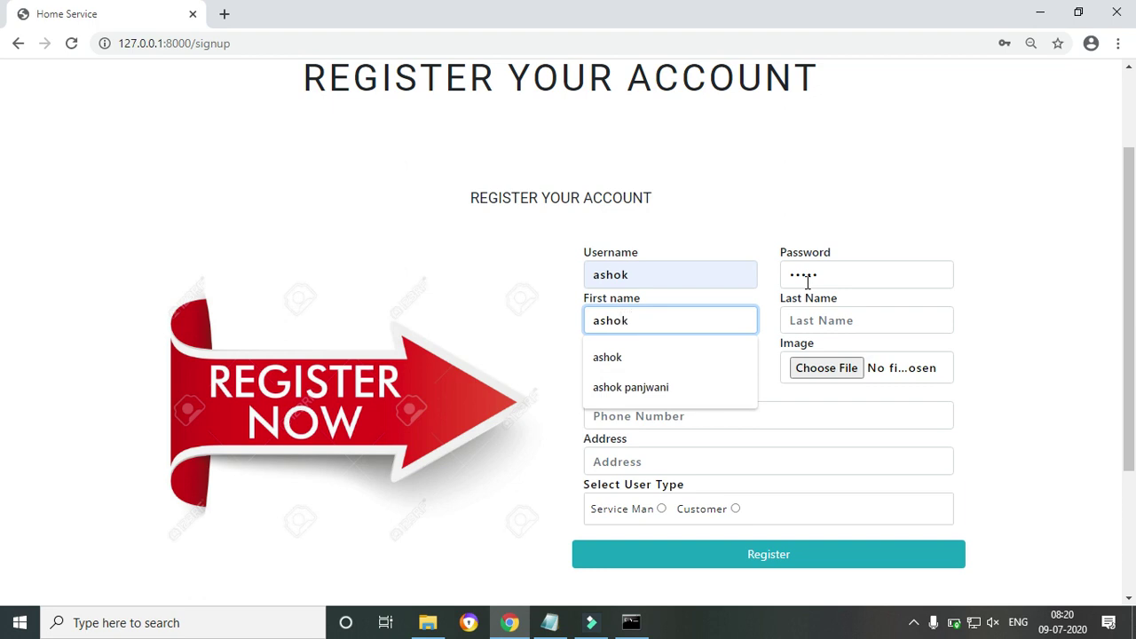
key("Tab")
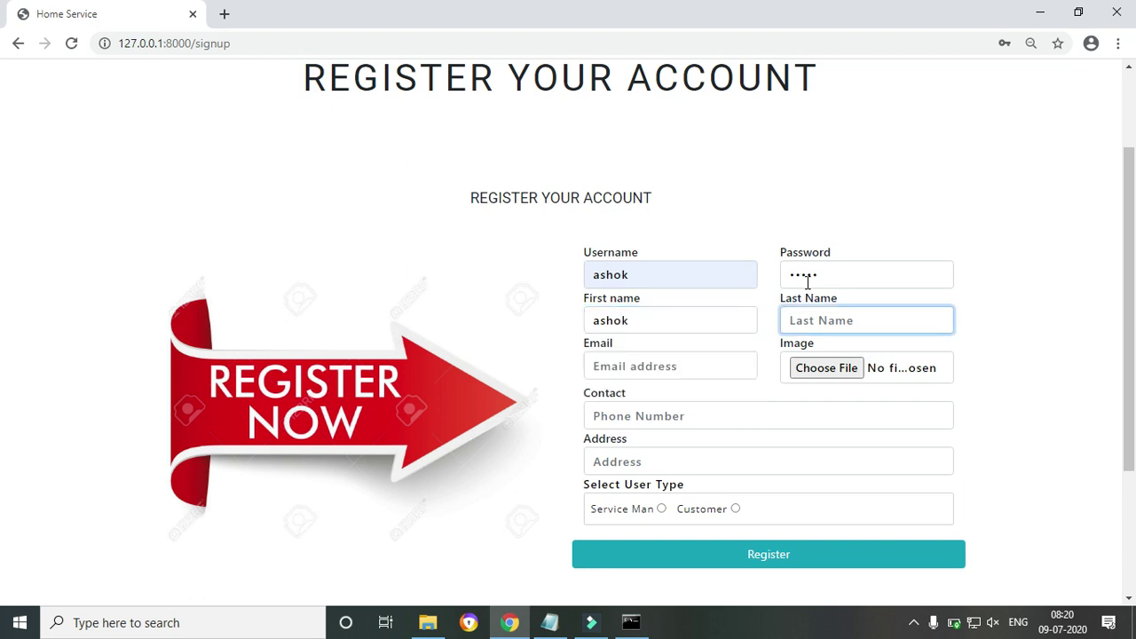
key("shift+Tab")
key("shift+Tab")
key("BackSpace")
type("a")
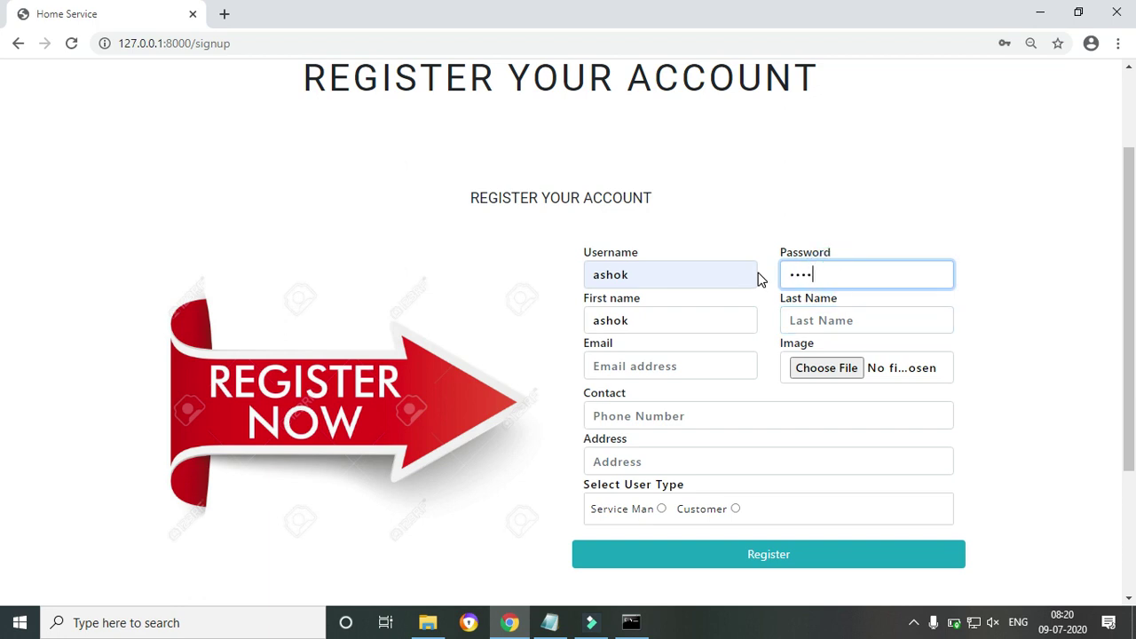
Fill last name and email from saved suggestions and attach boyavatarNew1.jpg as the photo
left_click(813, 324)
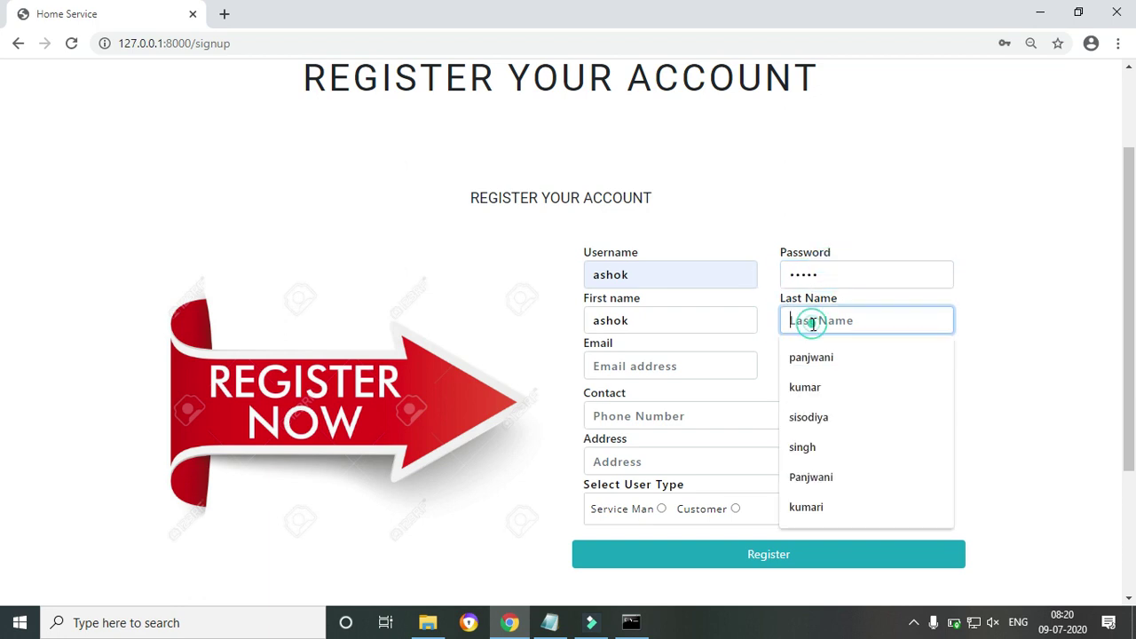
left_click(809, 360)
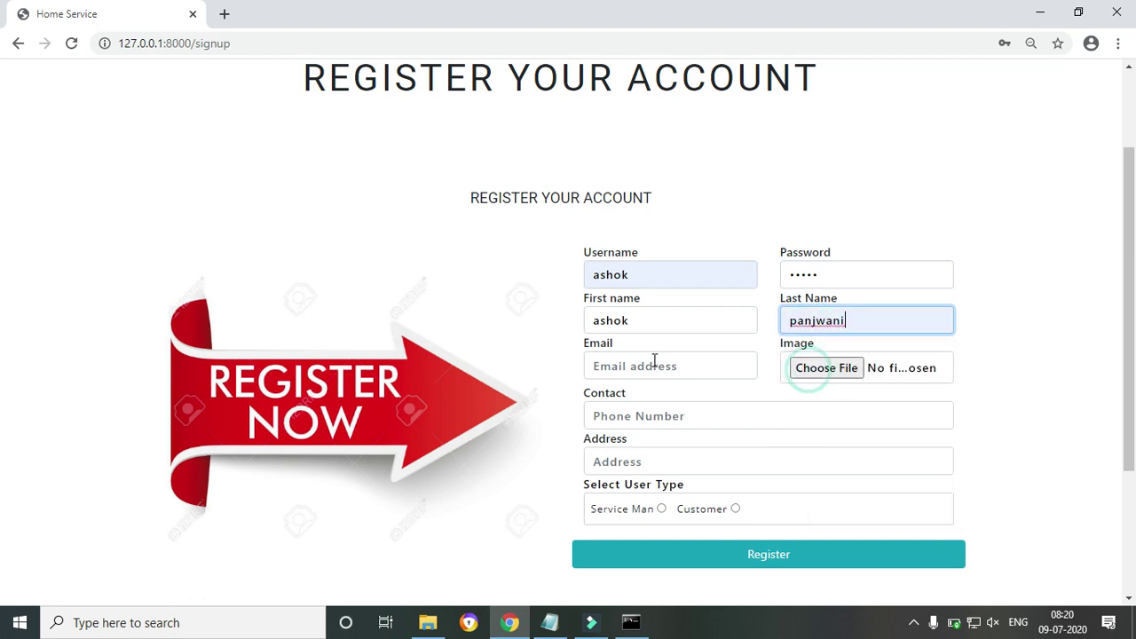
left_click(643, 361)
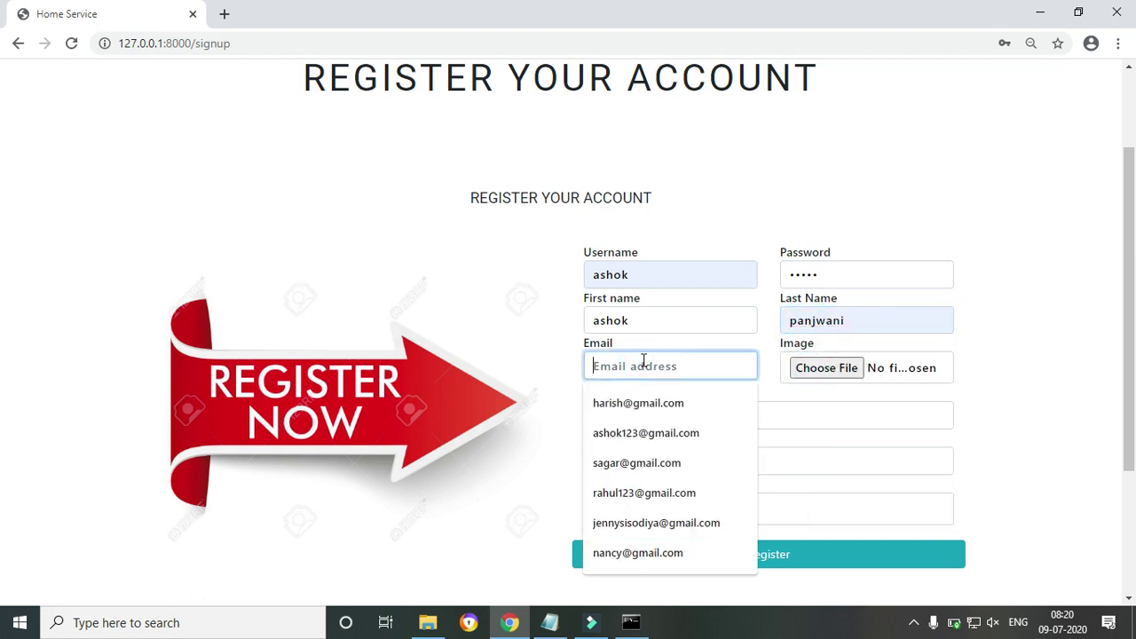
left_click(648, 433)
left_click(854, 371)
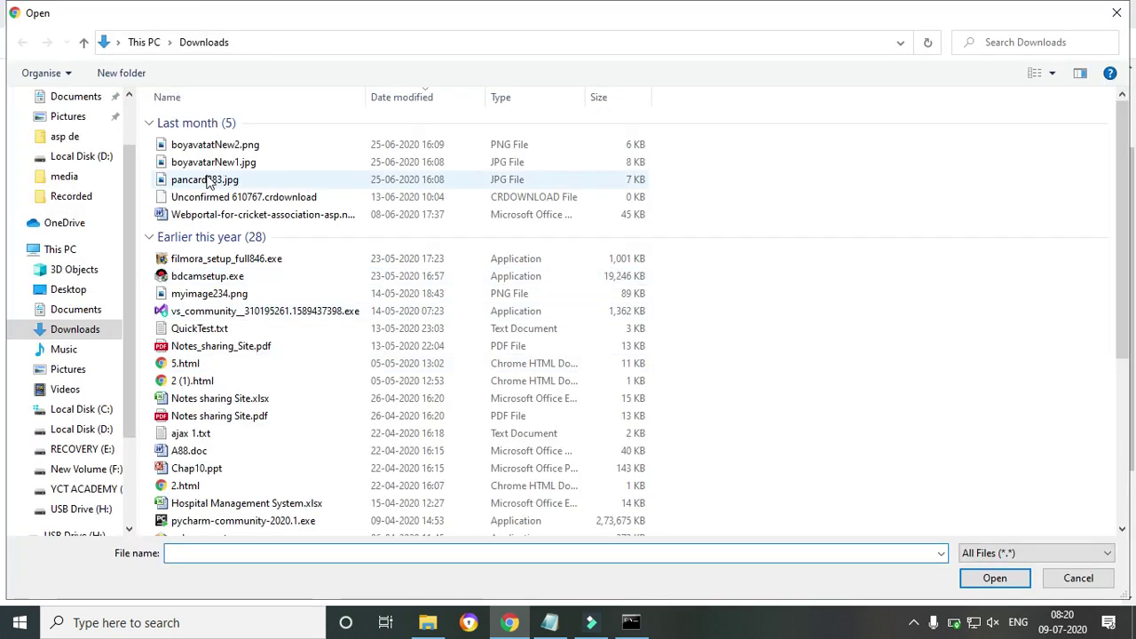
left_click(210, 161)
left_click(996, 579)
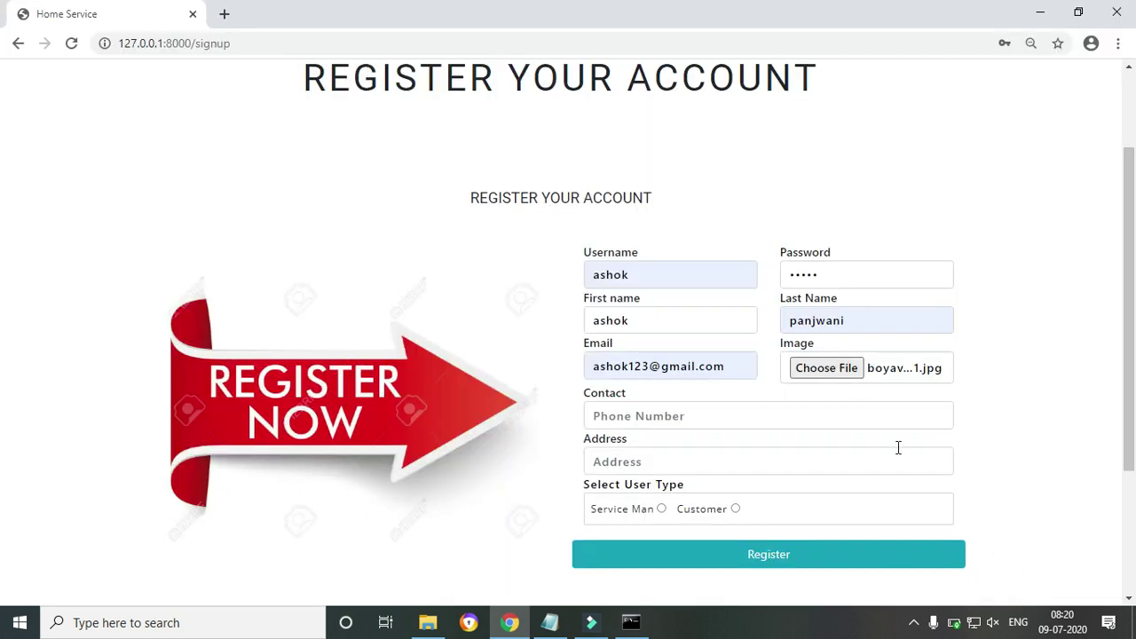
Fill contact and address, choose Service Man, and register the account
left_click(664, 415)
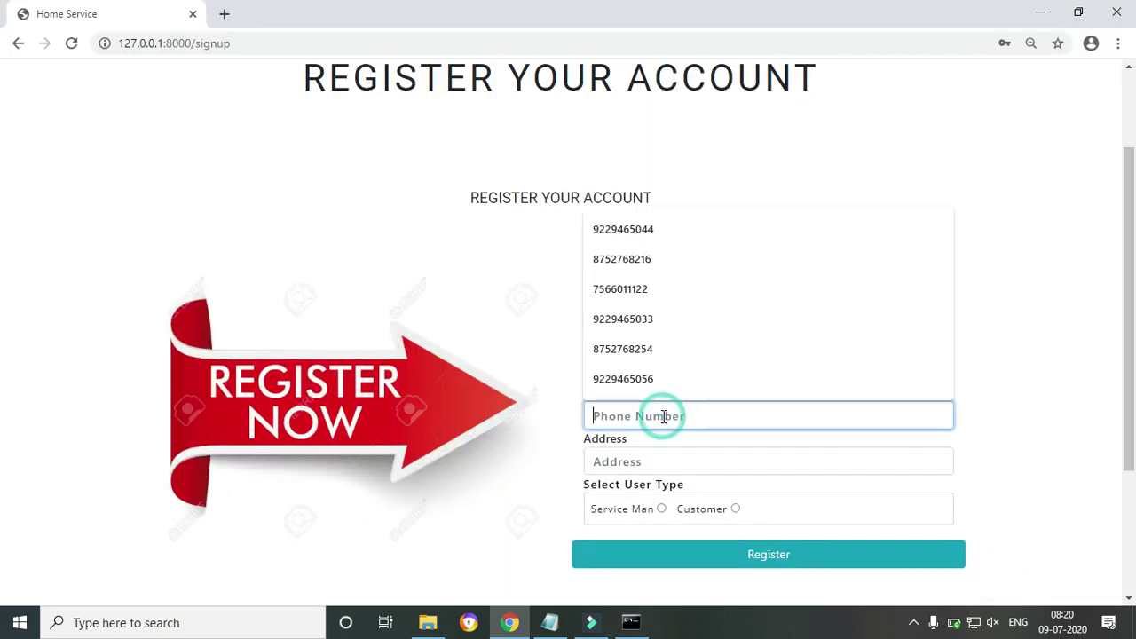
left_click(626, 391)
left_click(638, 463)
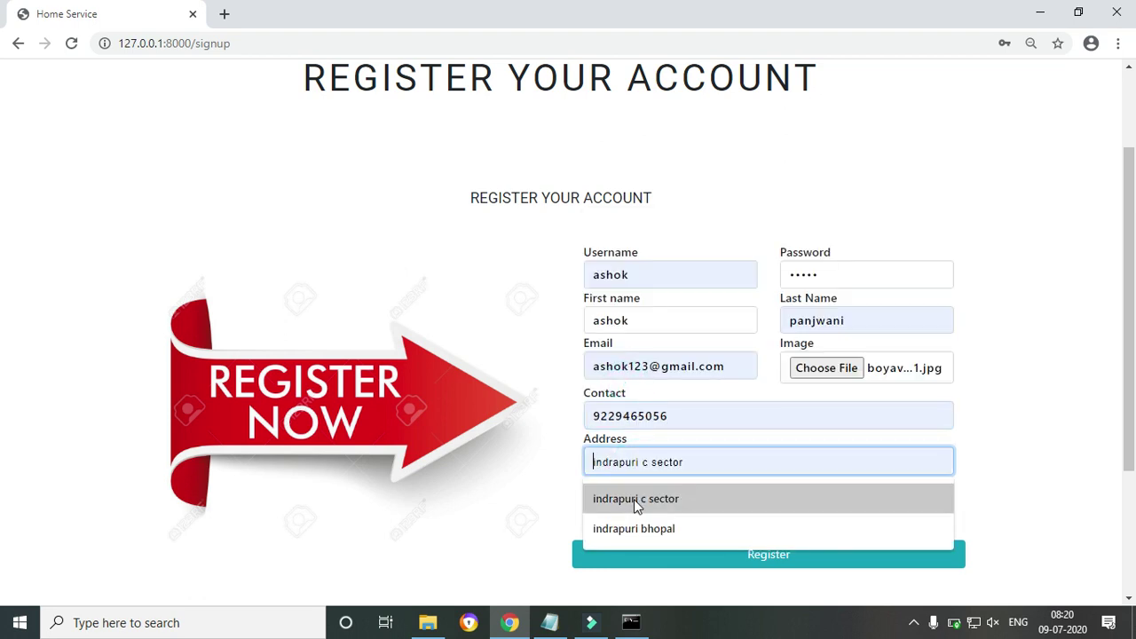
left_click(634, 499)
left_click(662, 510)
left_click(677, 558)
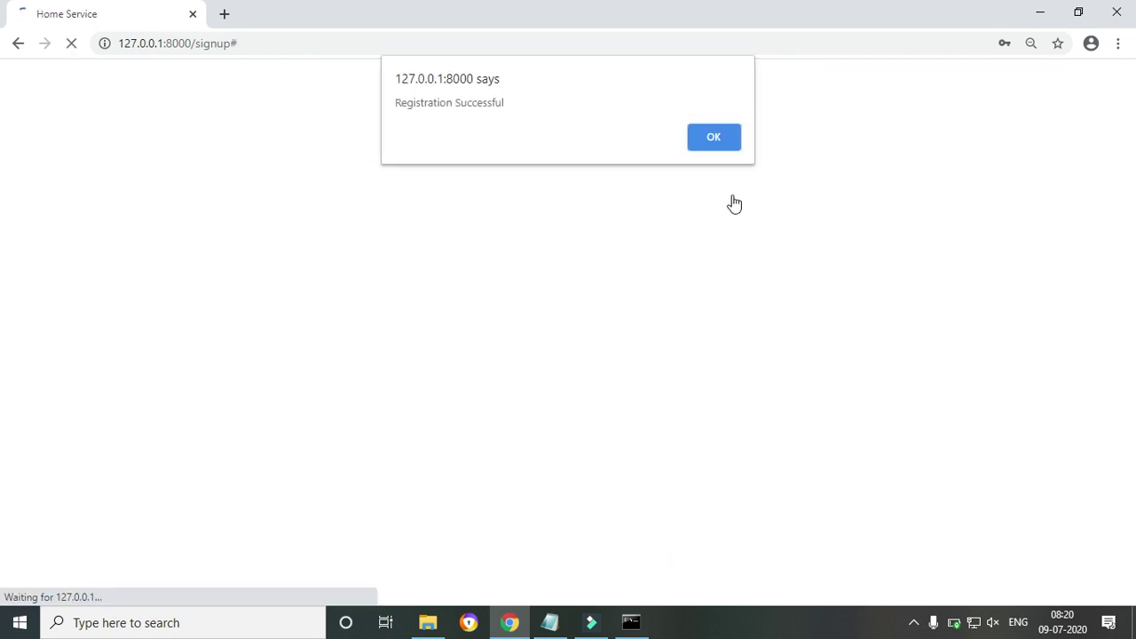
left_click(715, 139)
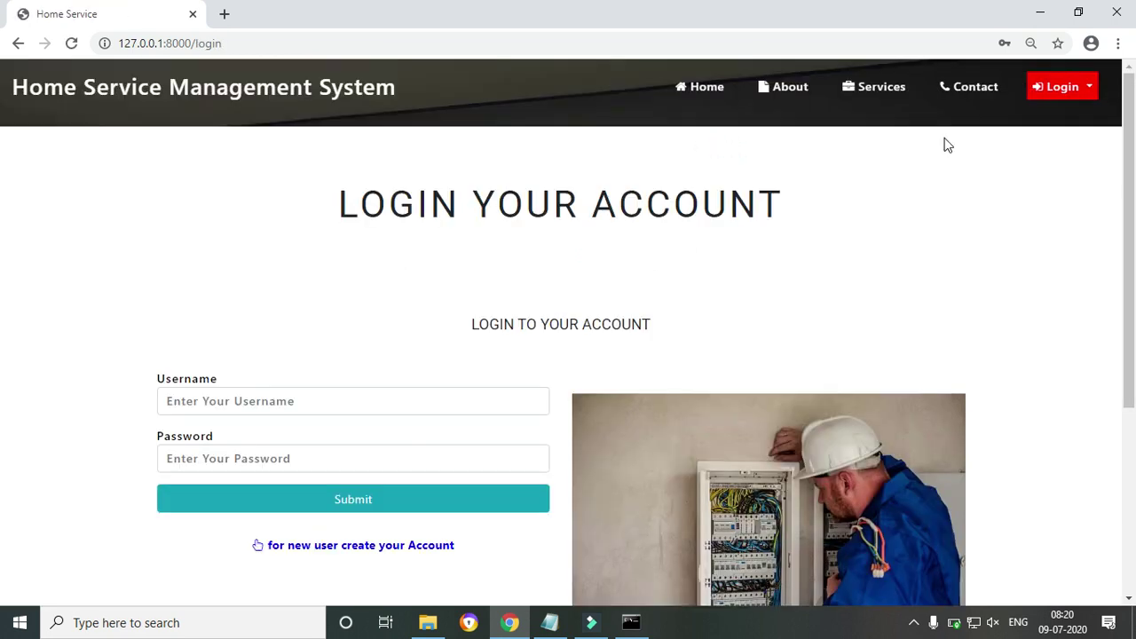
Log in with the new service man's username and password
left_click(291, 401)
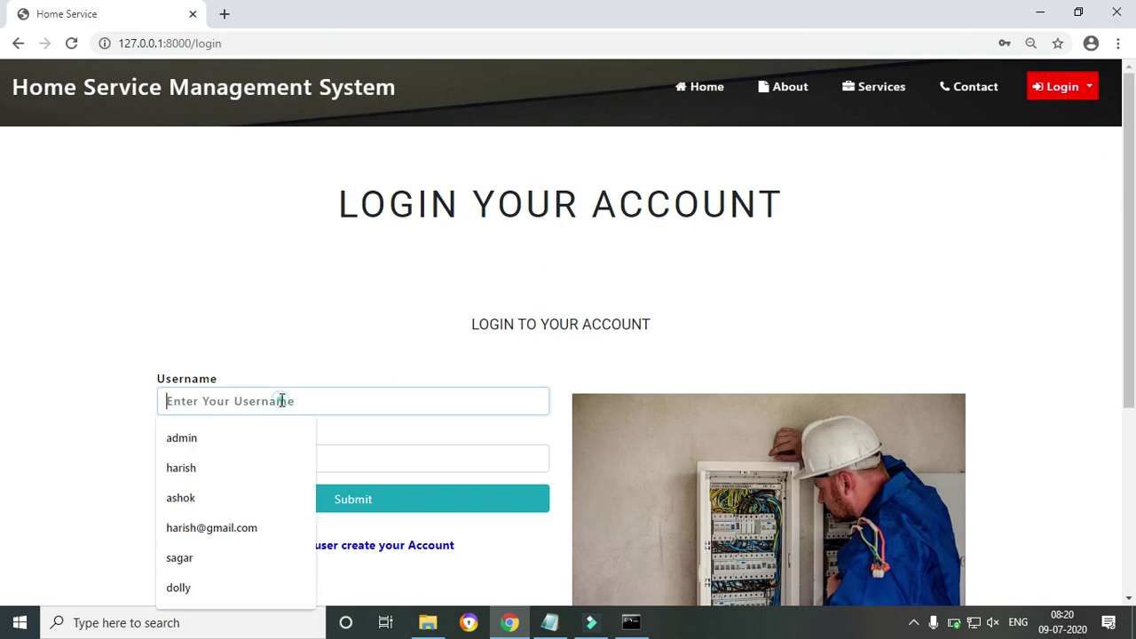
left_click(182, 498)
left_click(242, 452)
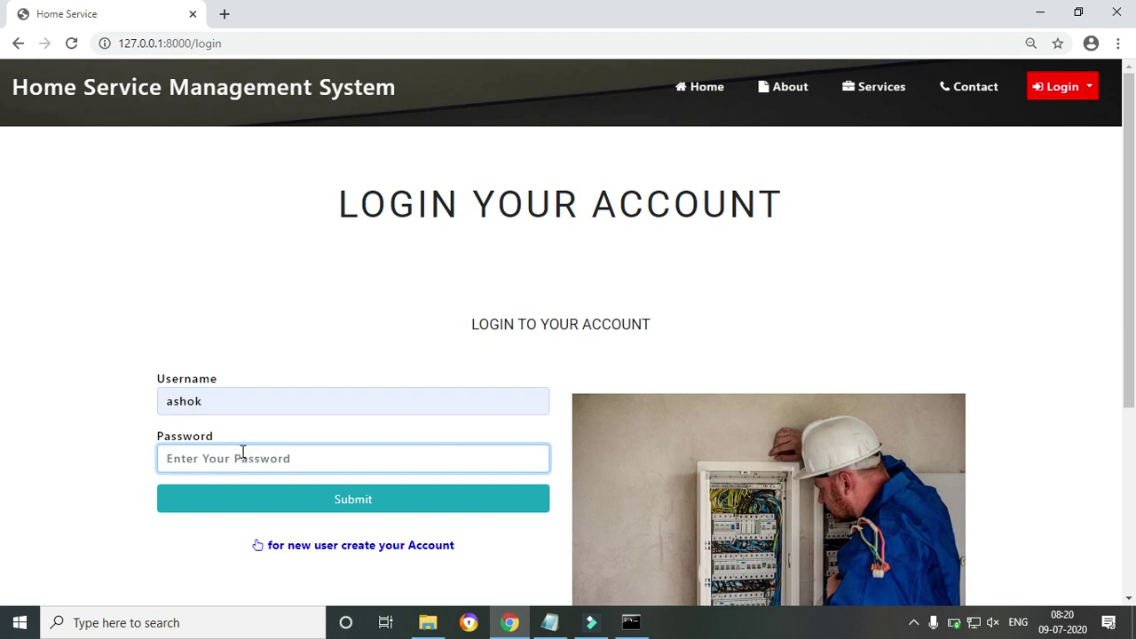
type("•")
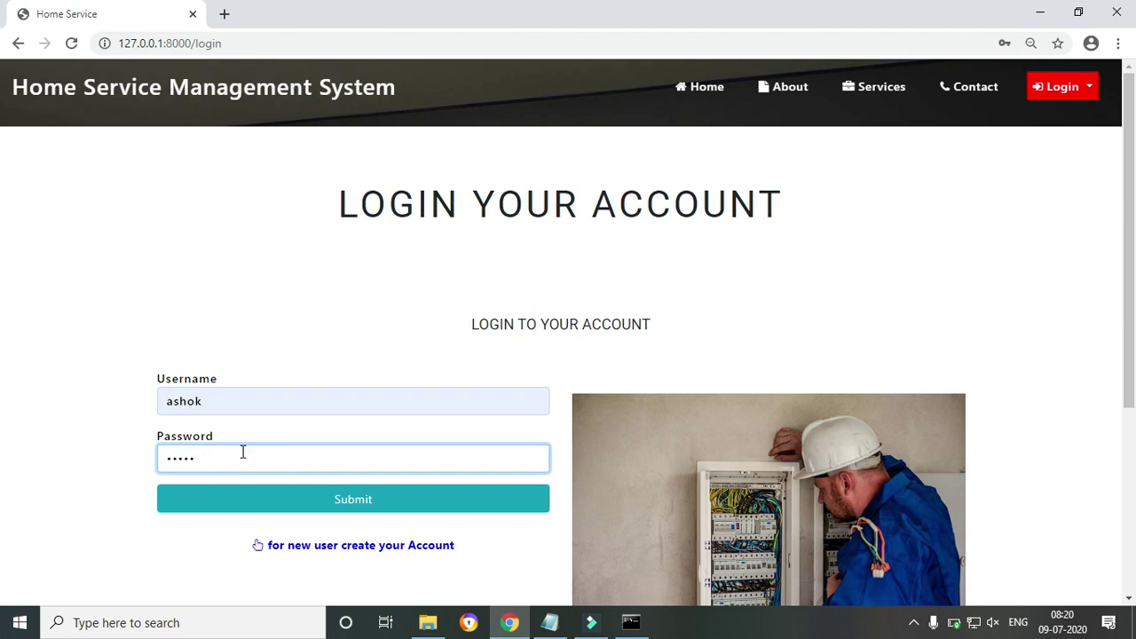
left_click(250, 494)
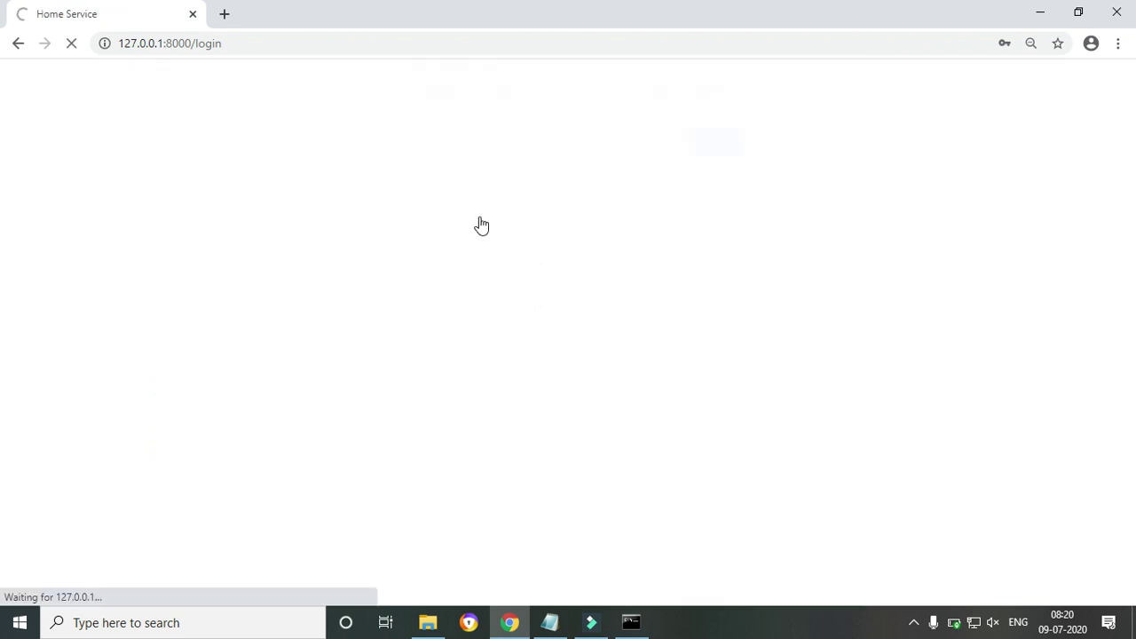
Read and dismiss the pending-information and incomplete-profile alerts to reach Edit Profile
left_click_drag(400, 104, 464, 125)
left_click(420, 99)
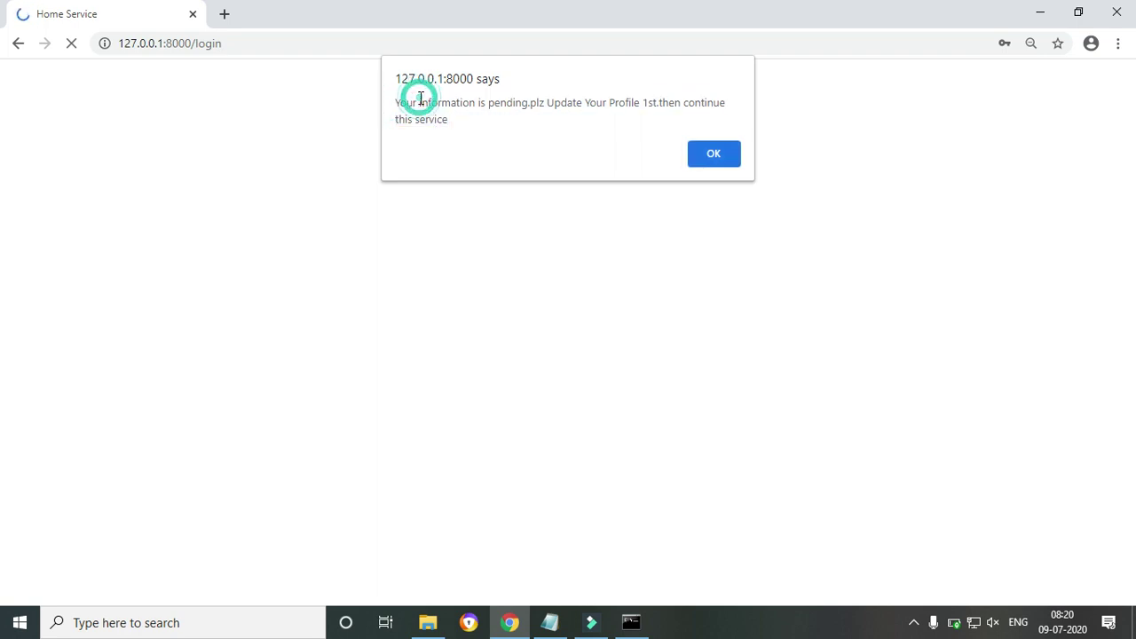
left_click_drag(396, 103, 459, 117)
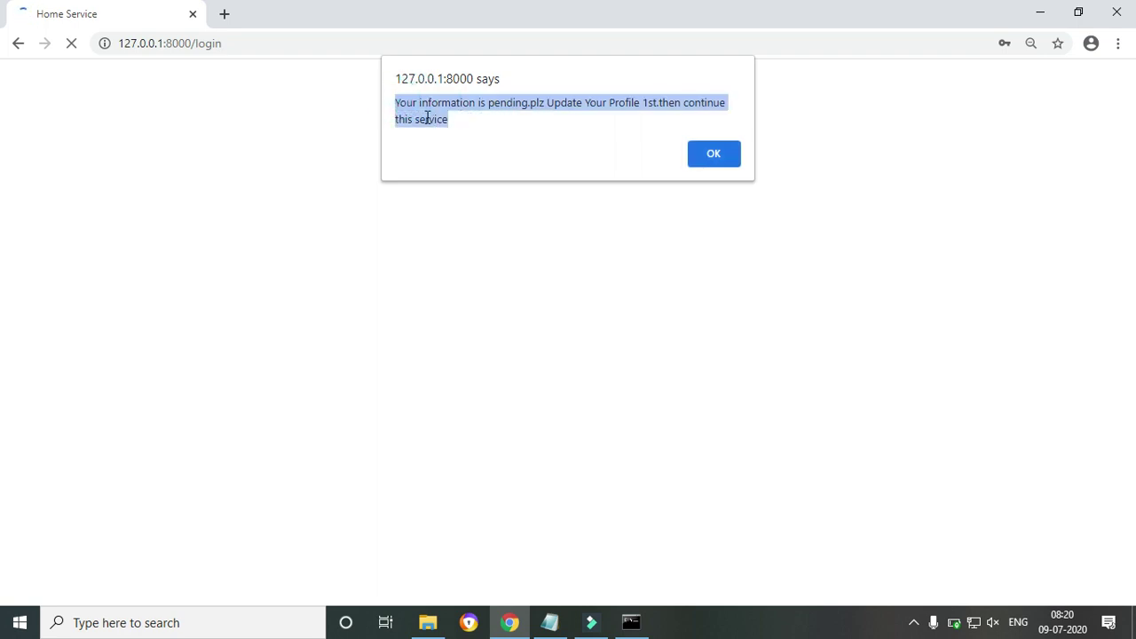
left_click(432, 115)
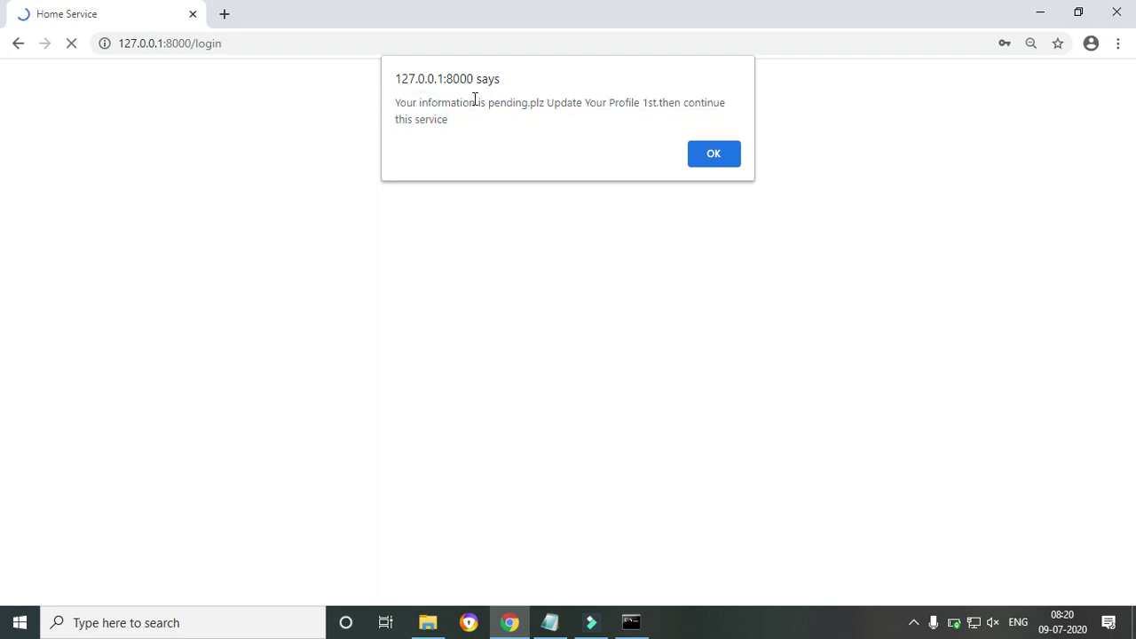
left_click_drag(549, 104, 701, 104)
left_click_drag(589, 103, 709, 157)
left_click(709, 161)
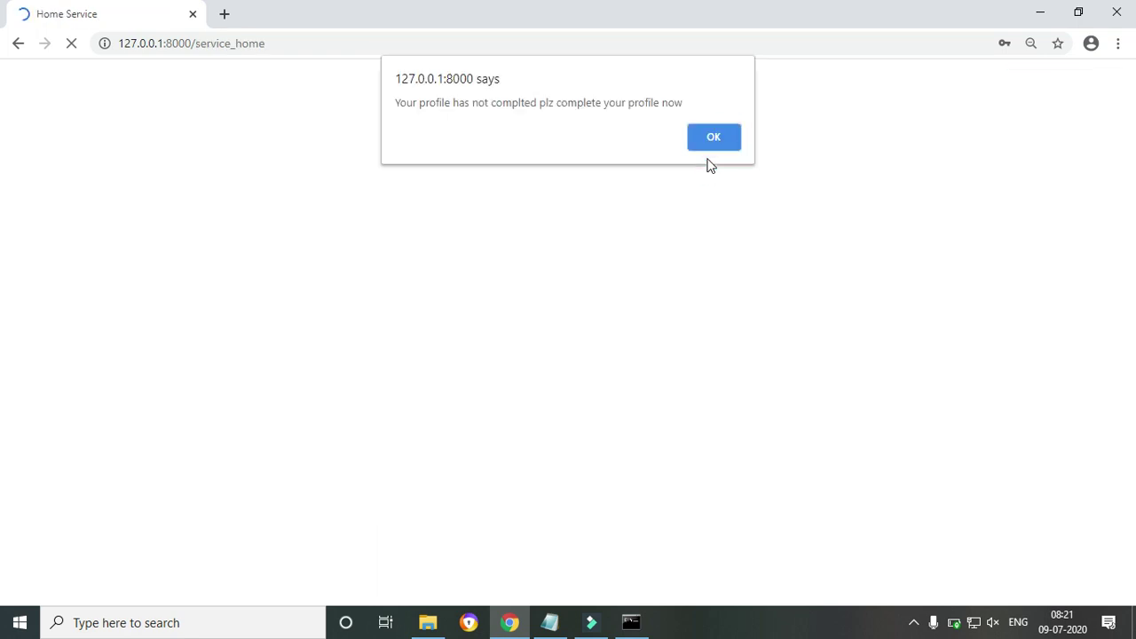
left_click_drag(486, 103, 638, 98)
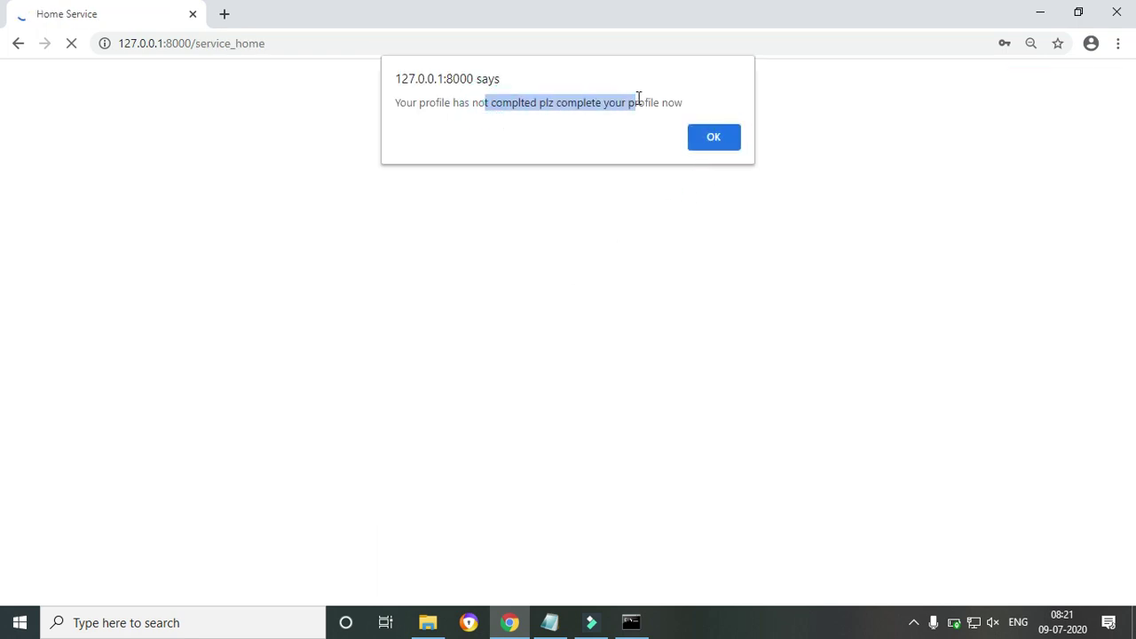
left_click(732, 135)
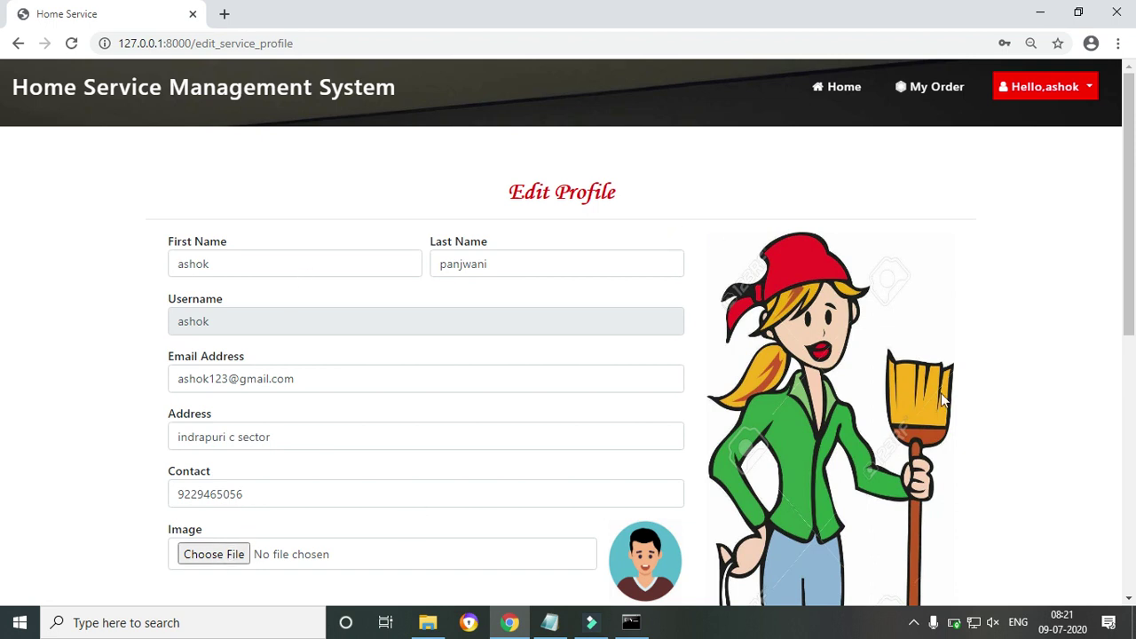
Set Work Experience to 3 and Date of Birth to 17-07-1989
left_click_drag(1130, 313, 1131, 368)
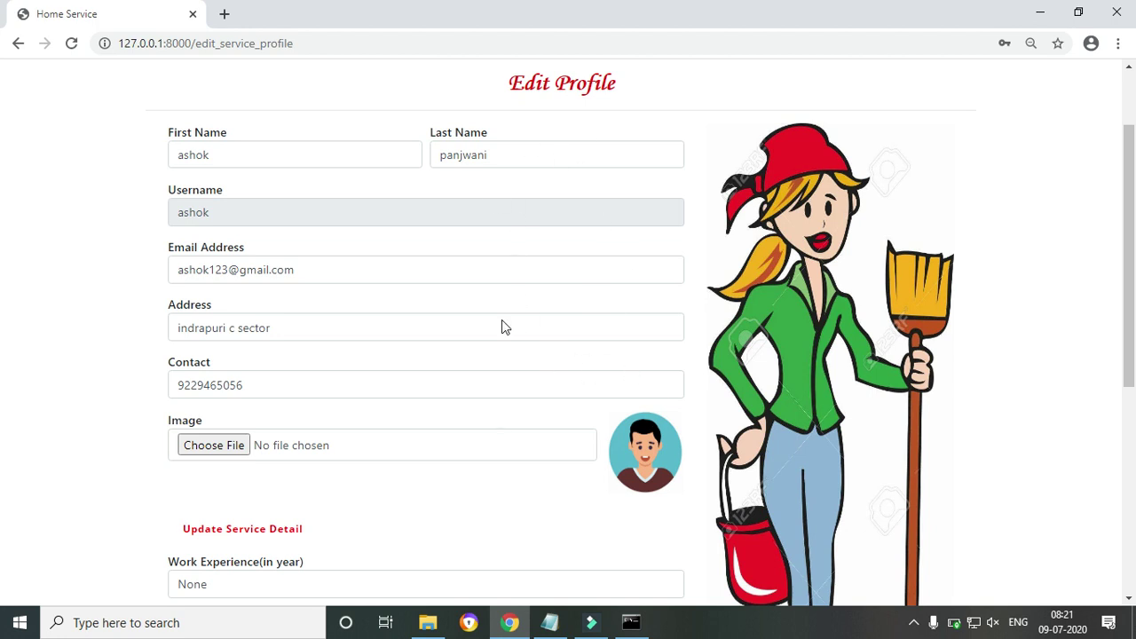
left_click_drag(1133, 254, 1135, 378)
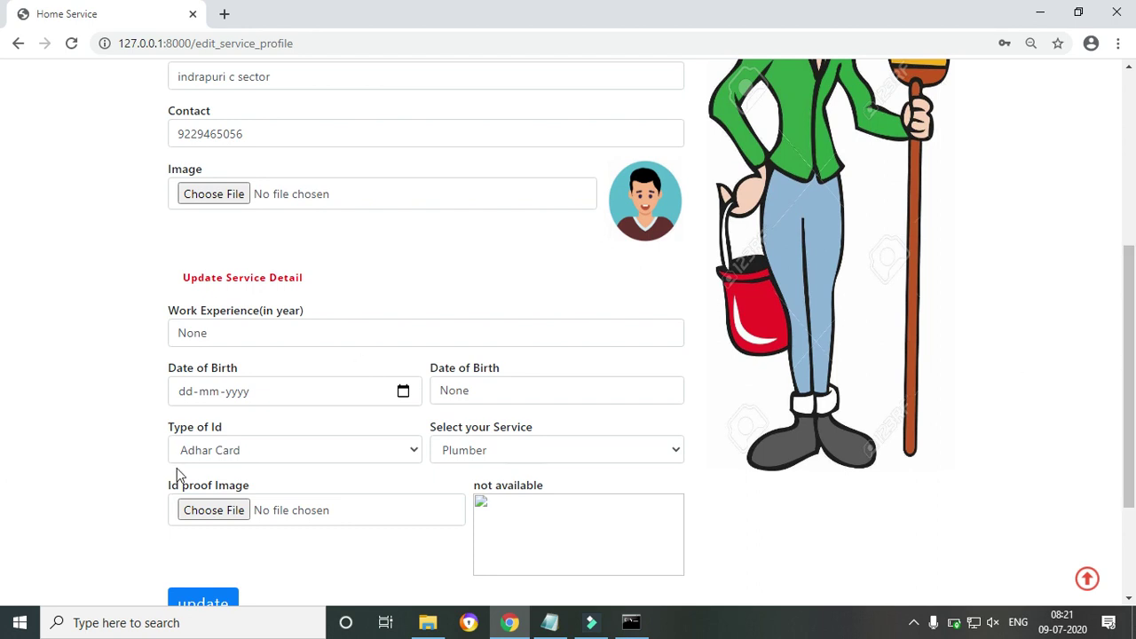
left_click(222, 332)
double_click(222, 332)
type("3")
left_click(403, 391)
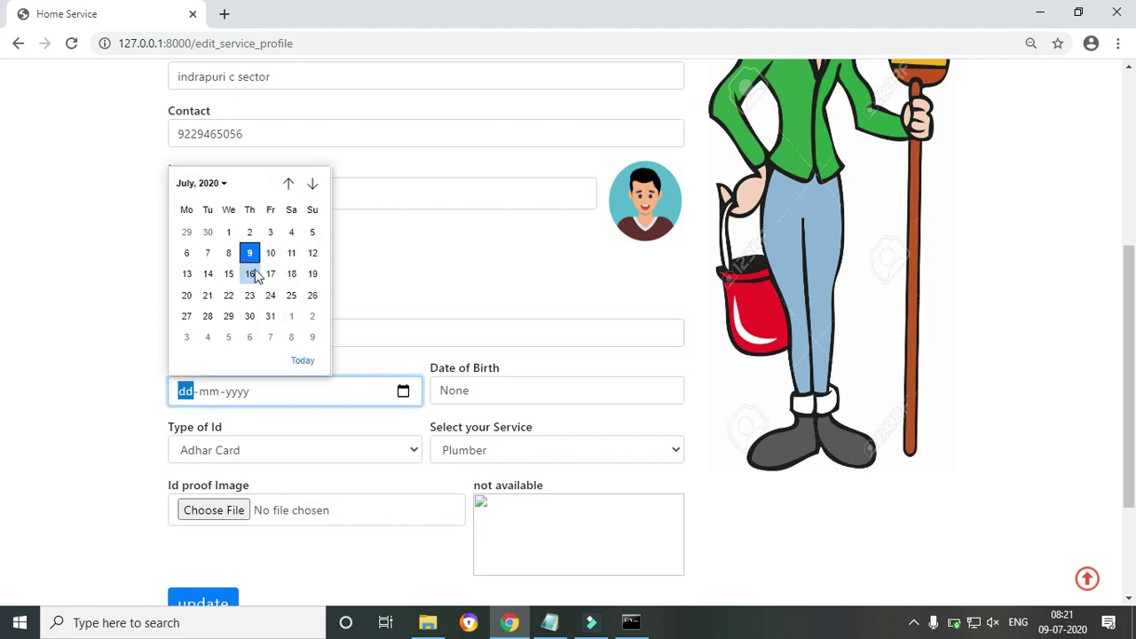
left_click(270, 274)
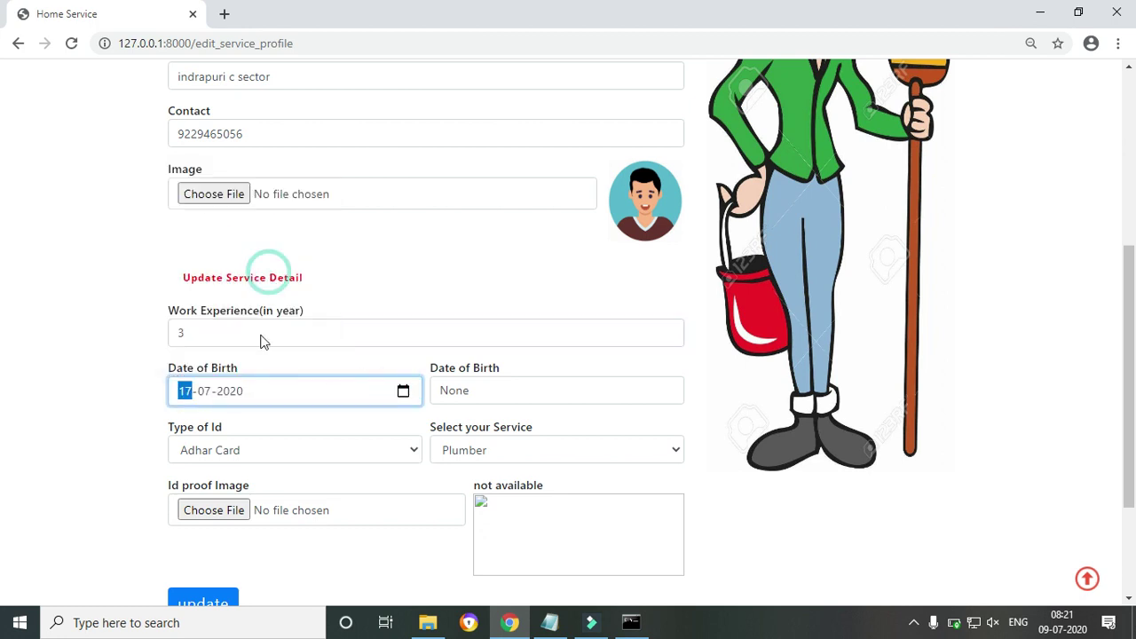
left_click(235, 392)
type("1989")
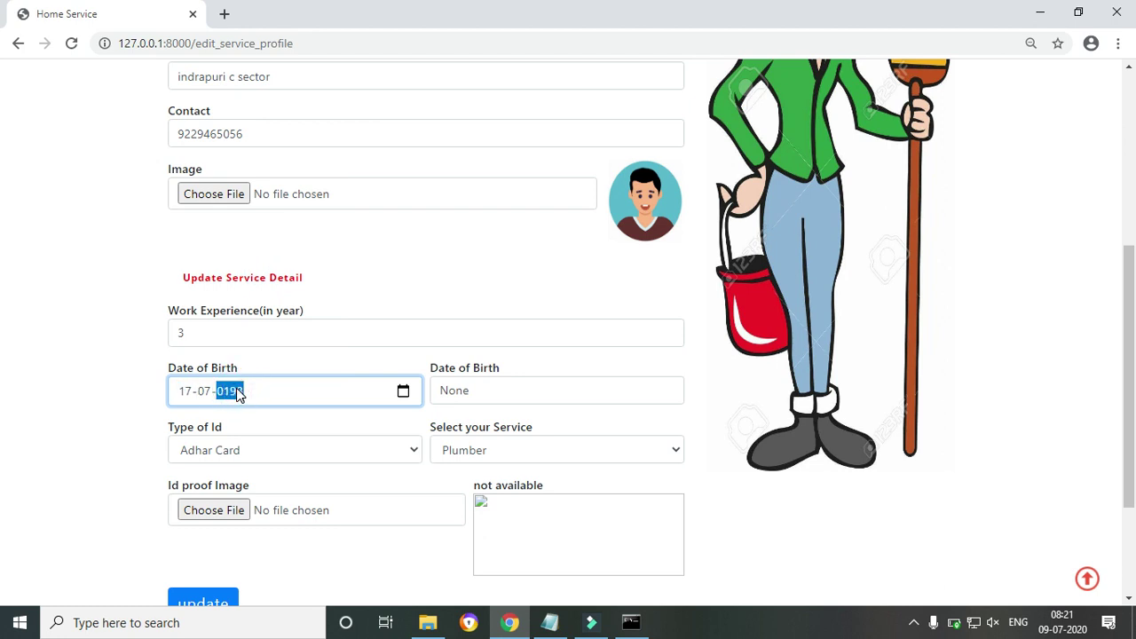
Choose Pan Card as ID type with pancard283.jpg and update the profile
left_click(274, 460)
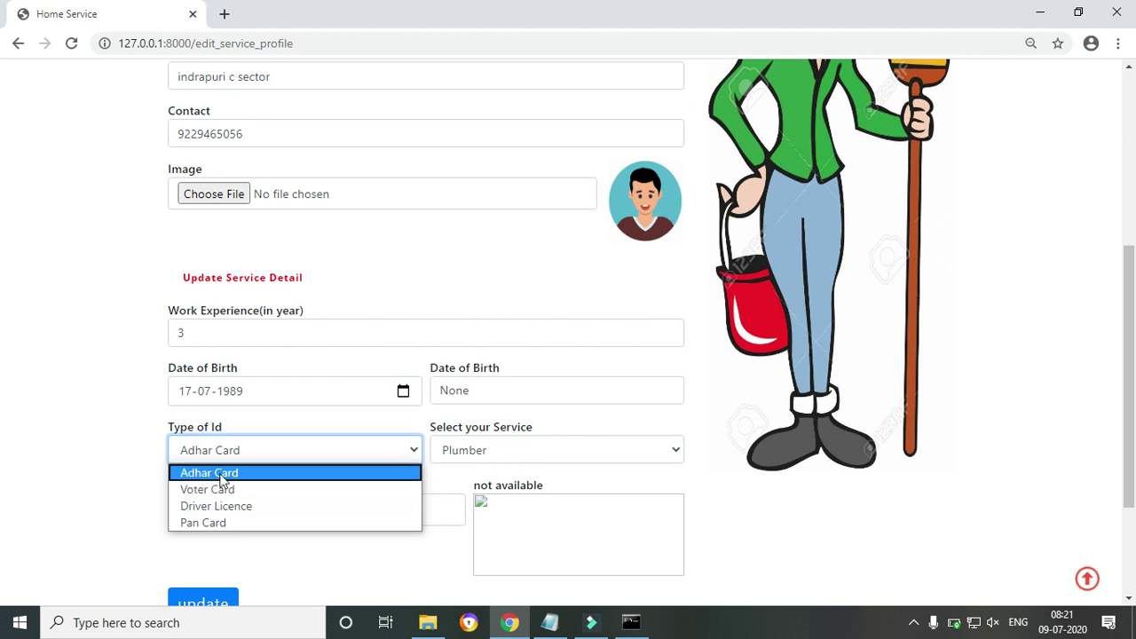
left_click(224, 523)
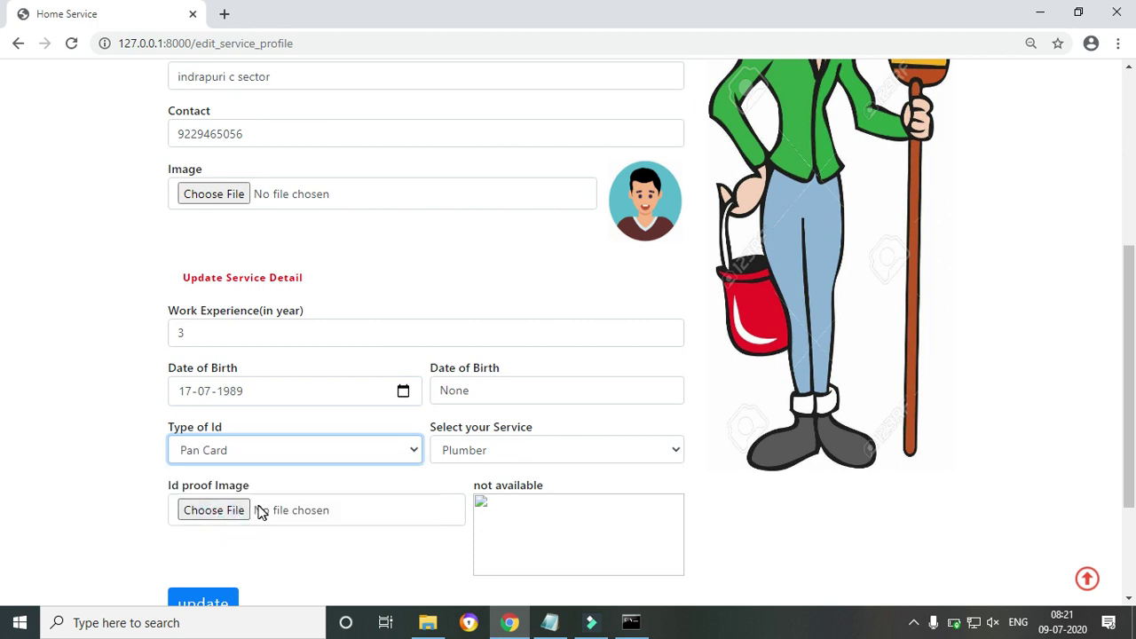
left_click(229, 510)
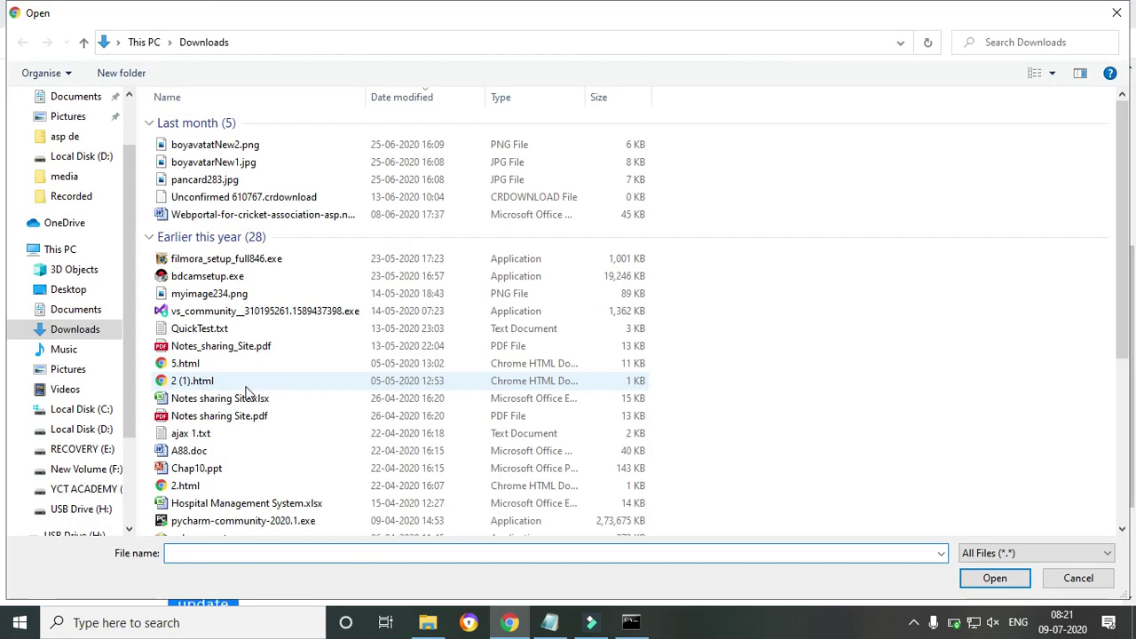
left_click(188, 451)
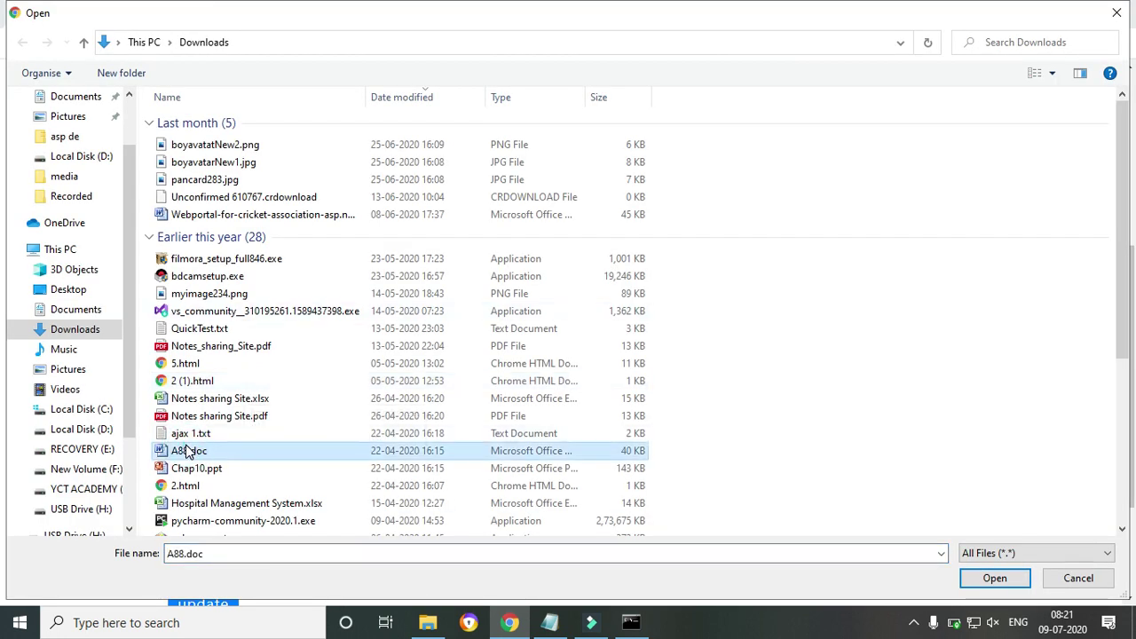
key("p")
key("p")
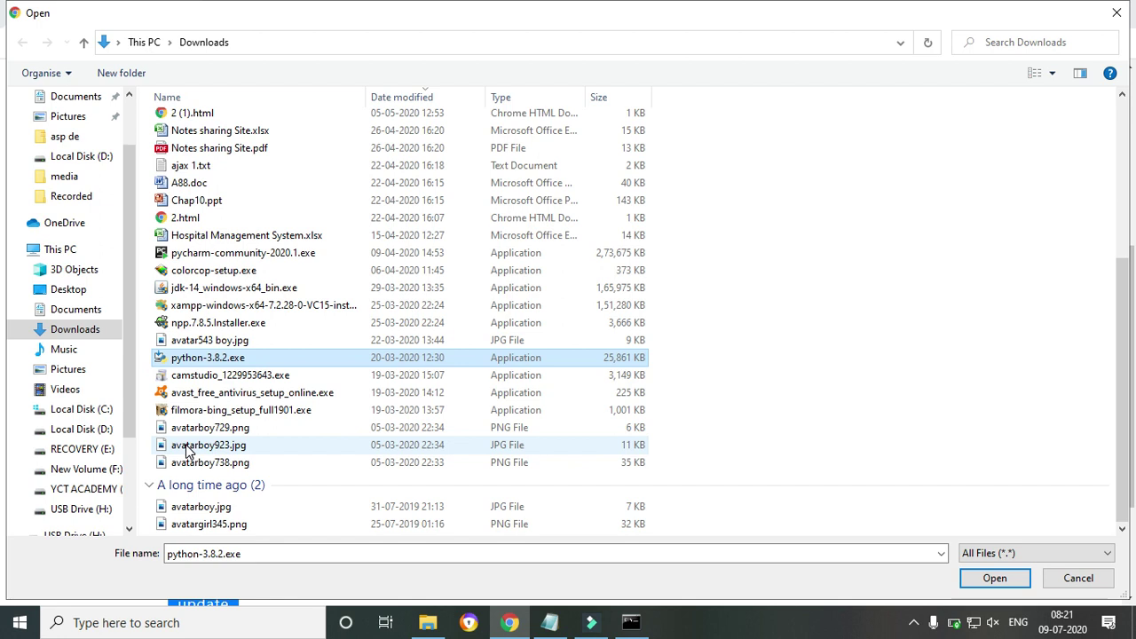
key("p")
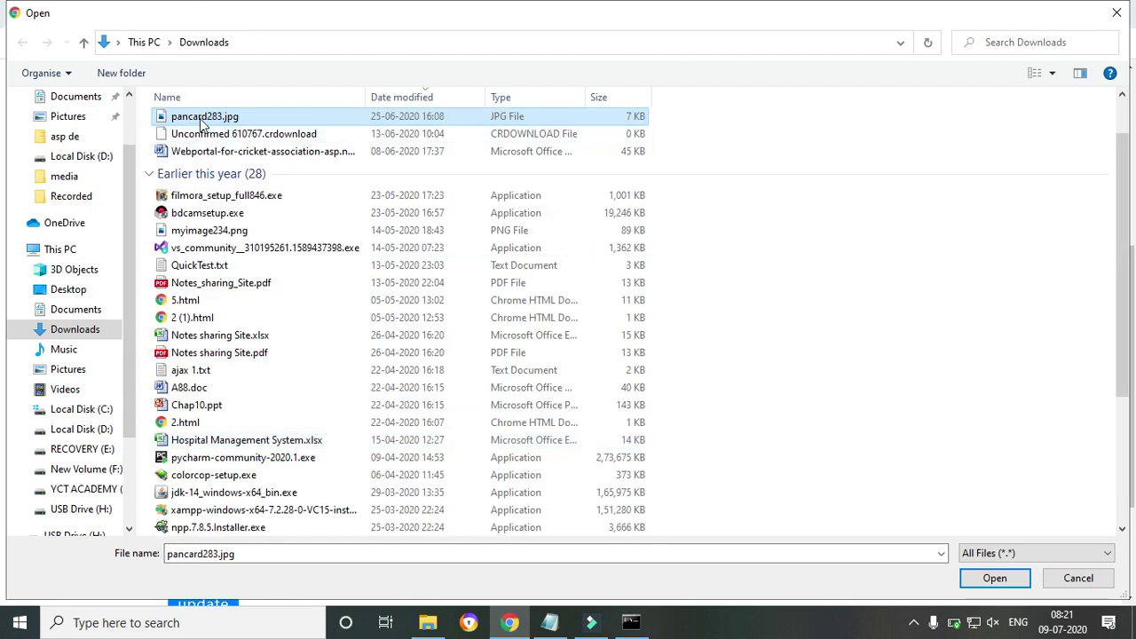
left_click(975, 582)
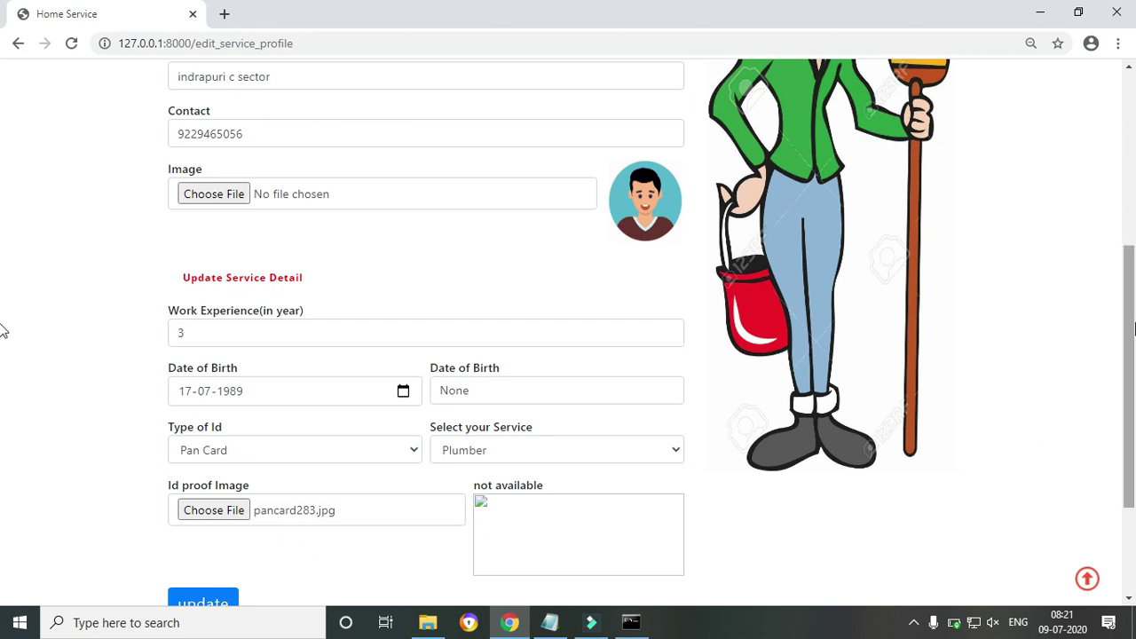
scroll(5, 355, "down", 2)
left_click(205, 448)
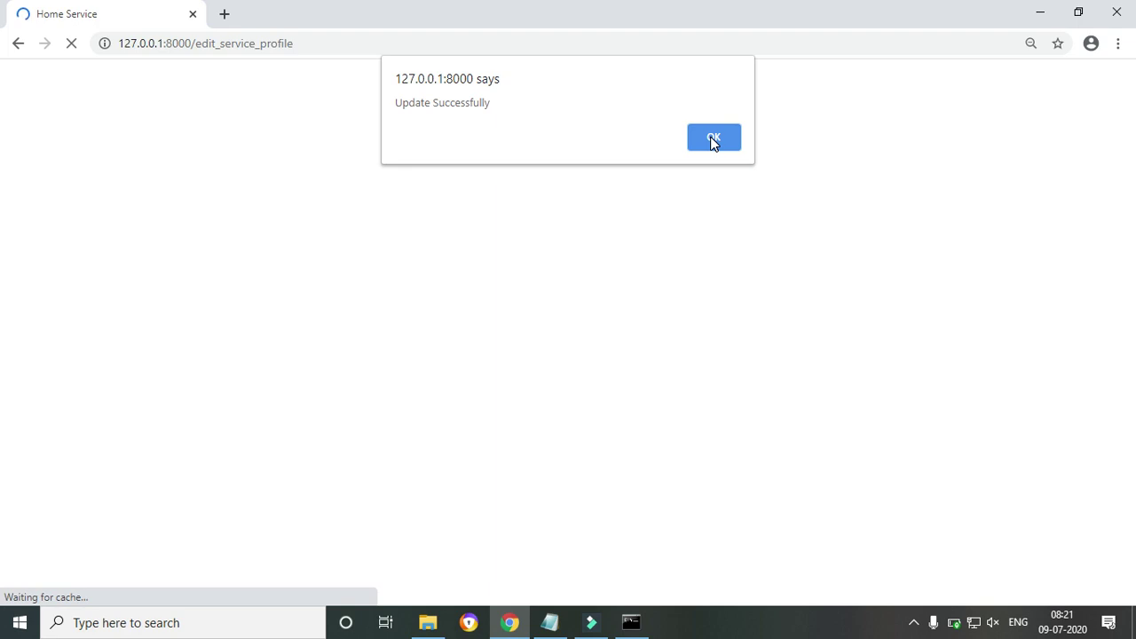
Dismiss the success alert, review My Profile, and reopen Edit Profile with the saved values
left_click(713, 139)
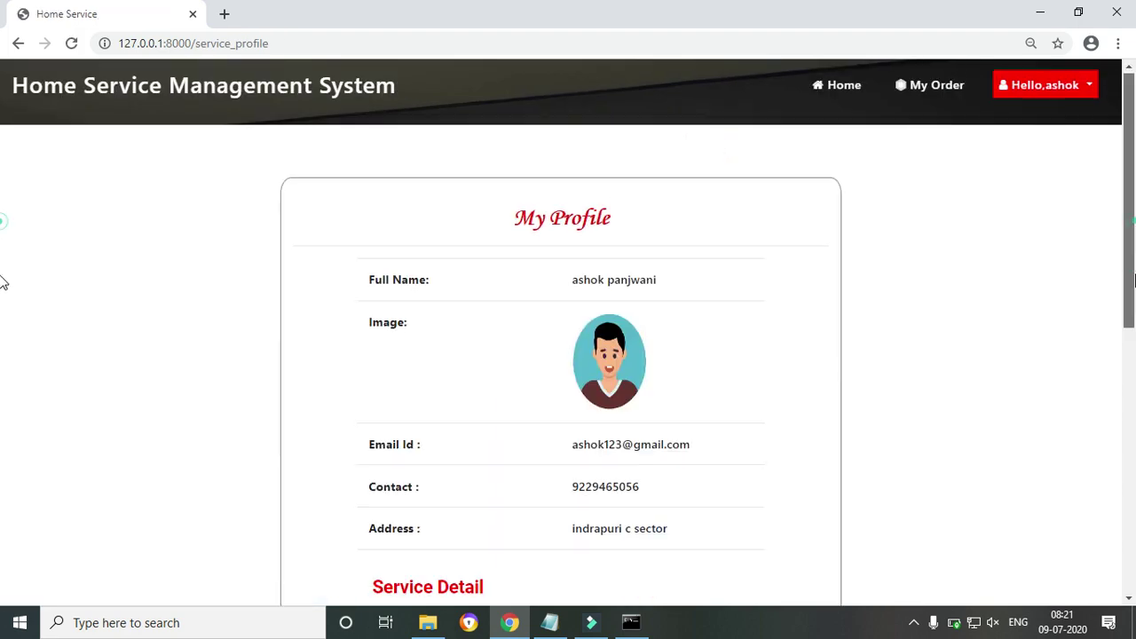
scroll(2, 320, "down", 6)
scroll(2, 443, "up", 1)
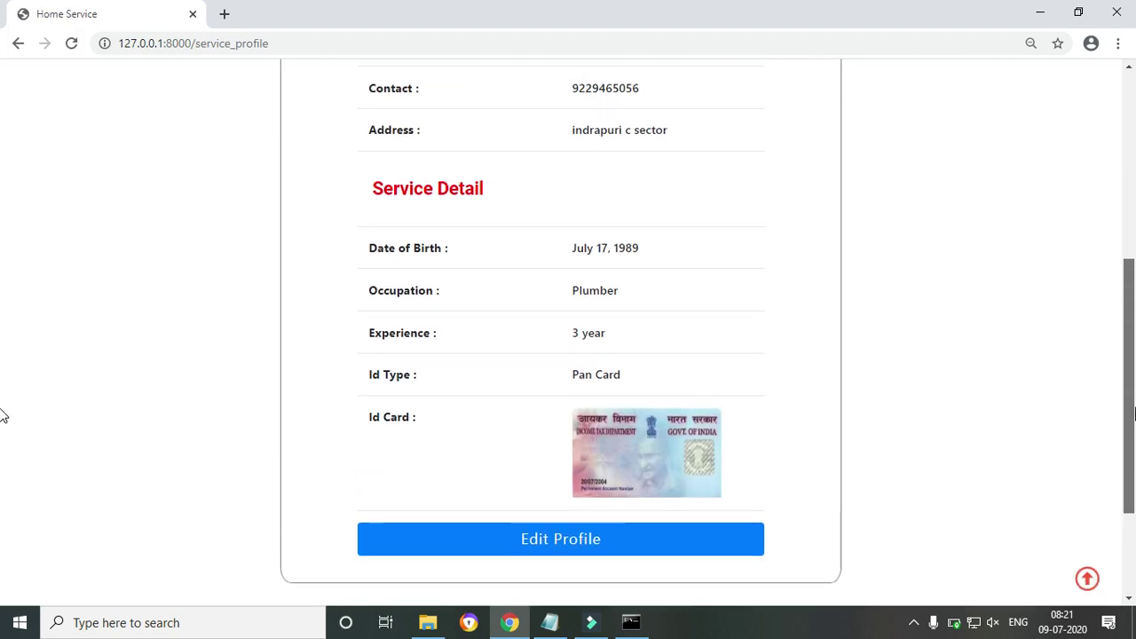
left_click(518, 571)
scroll(2, 355, "down", 3)
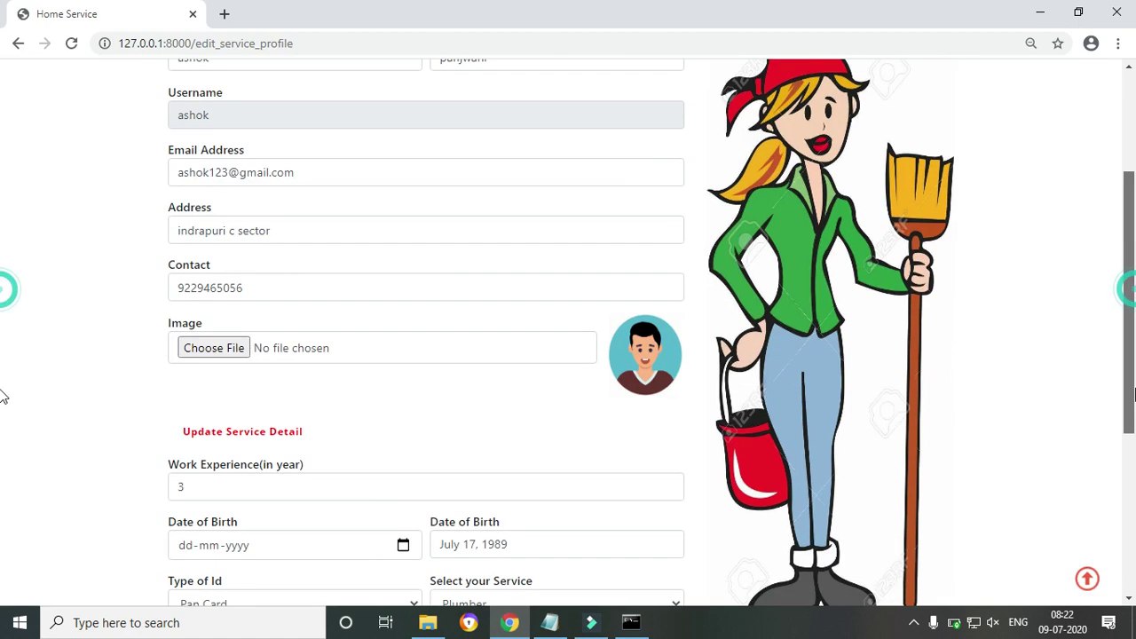
scroll(3, 397, "down", 2)
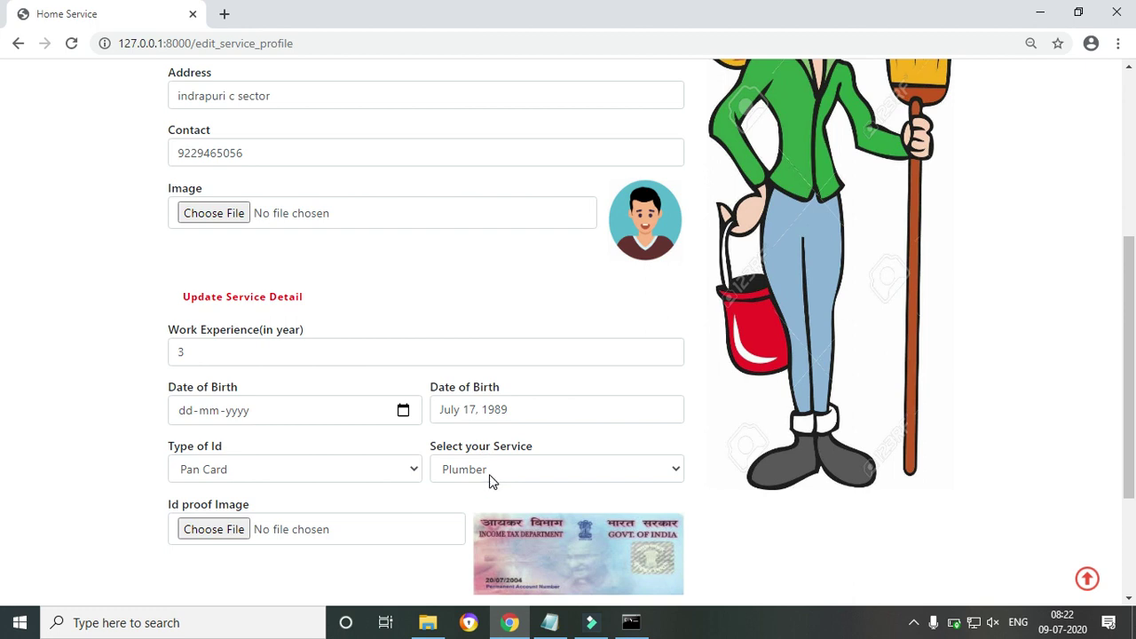
Change the offered service from Plumber to Electrician
left_click(659, 473)
left_click(657, 469)
left_click(658, 469)
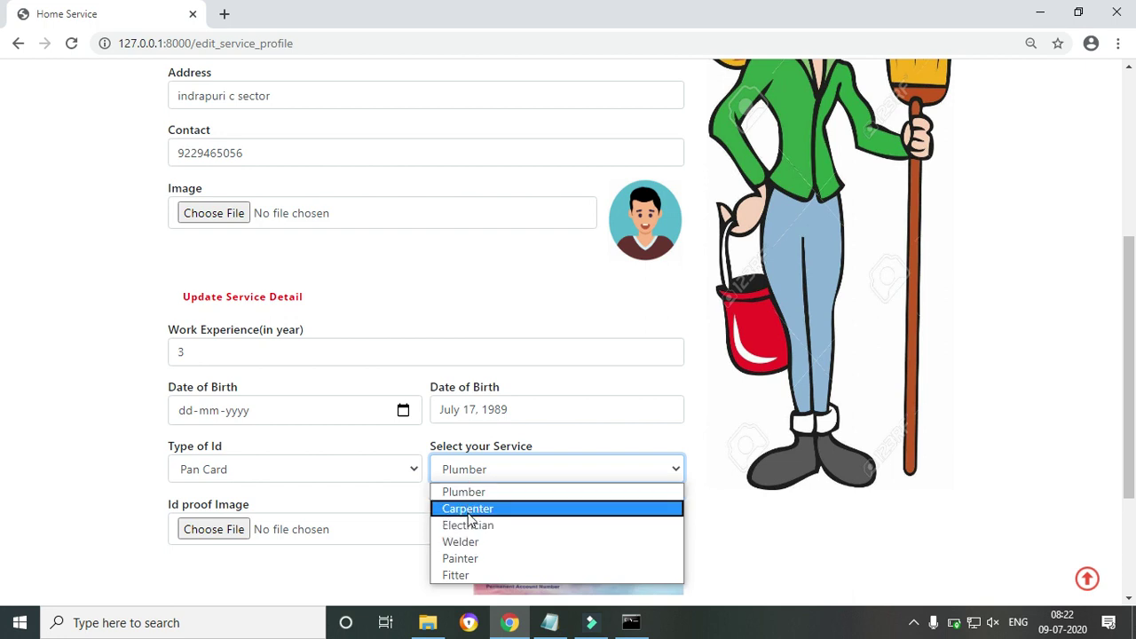
left_click(470, 529)
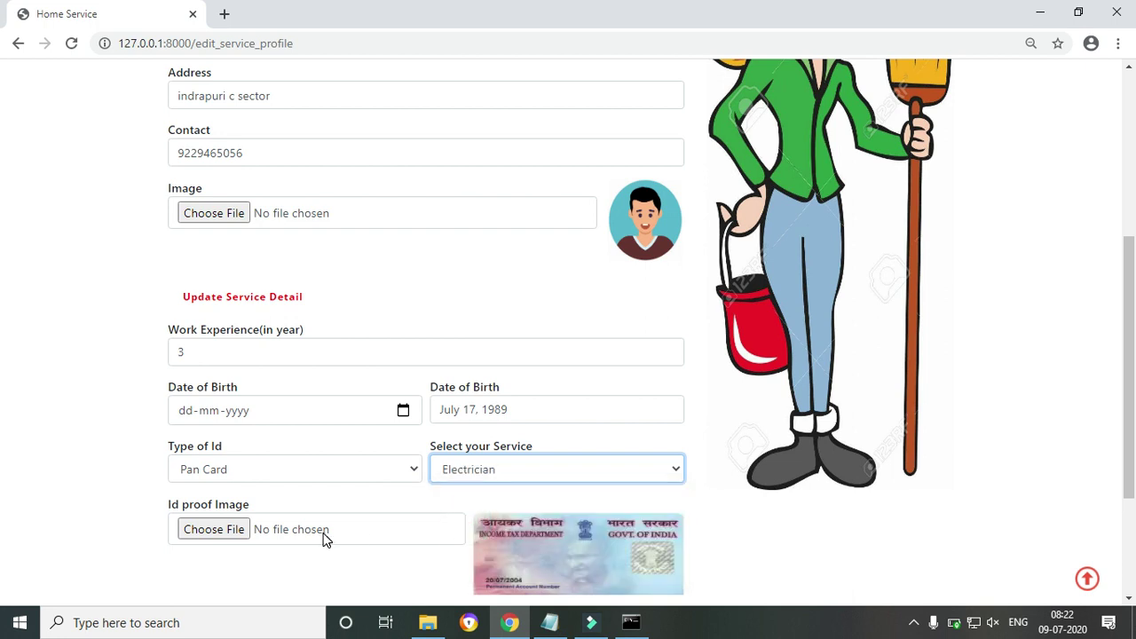
Set work experience to 4 years and save the updated profile
scroll(6, 332, "down", 1)
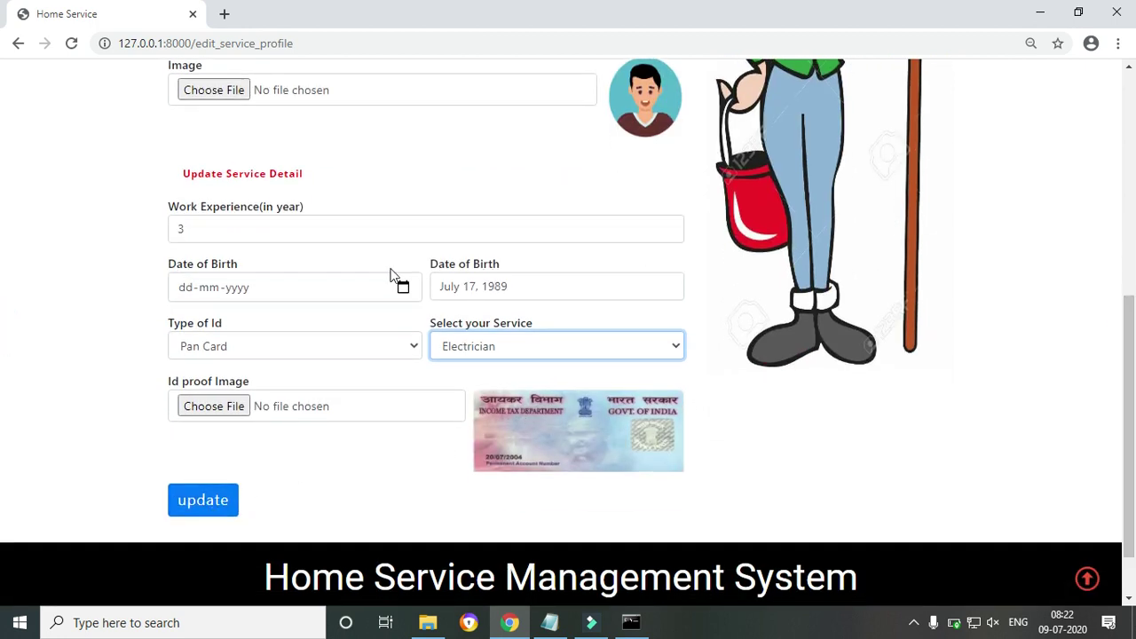
left_click(217, 225)
key("BackSpace")
type("4")
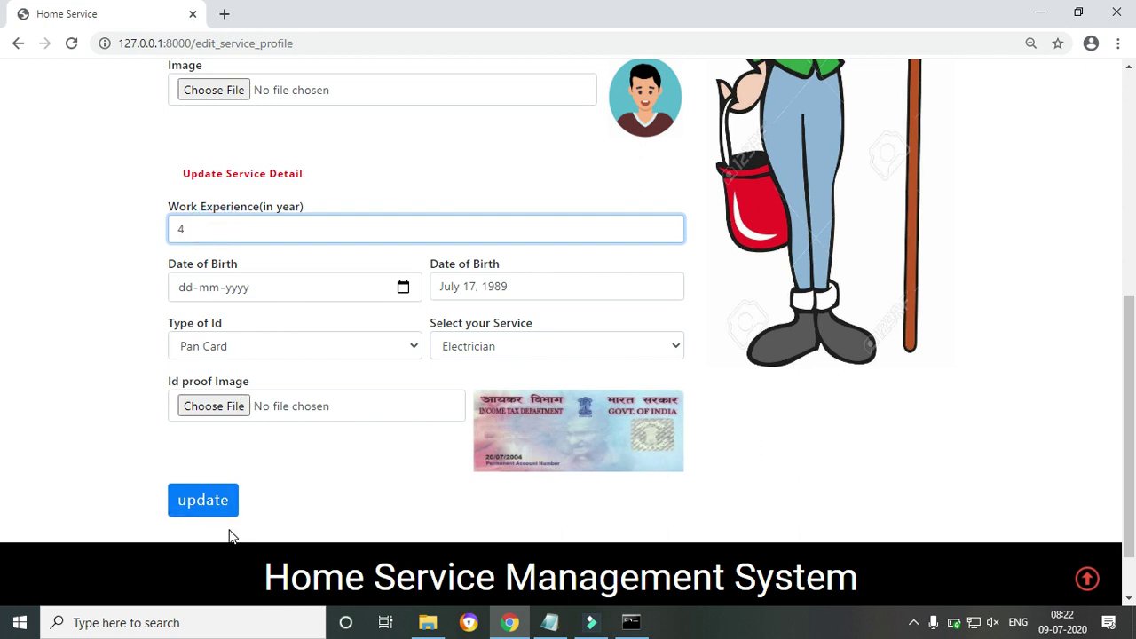
left_click(202, 515)
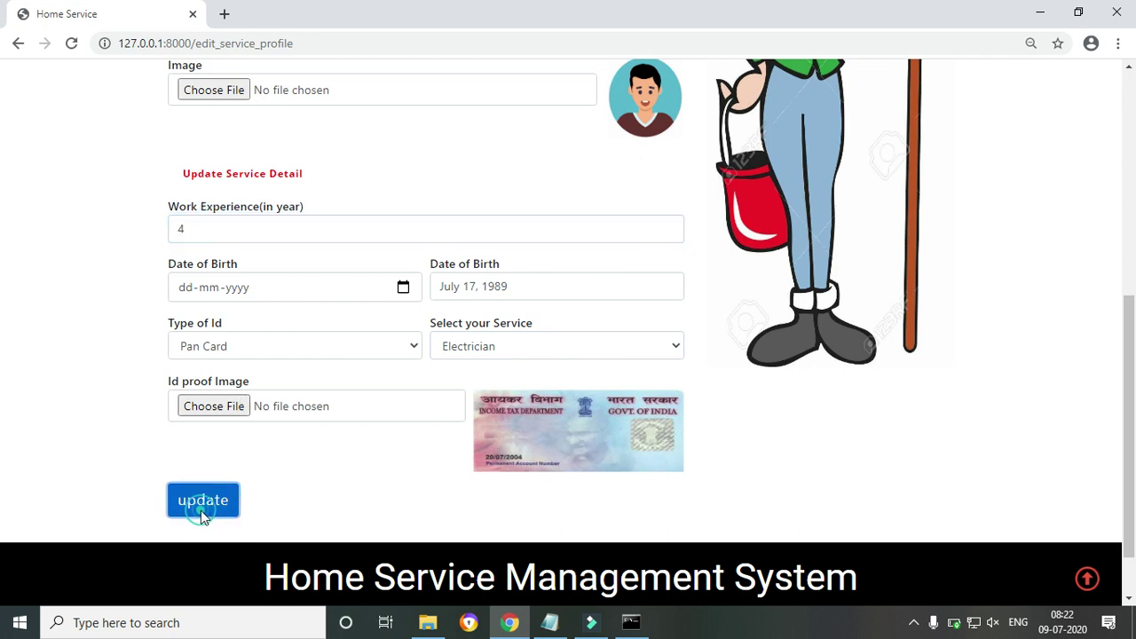
Dismiss the update confirmation and check the service man's empty My Order list
left_click(720, 137)
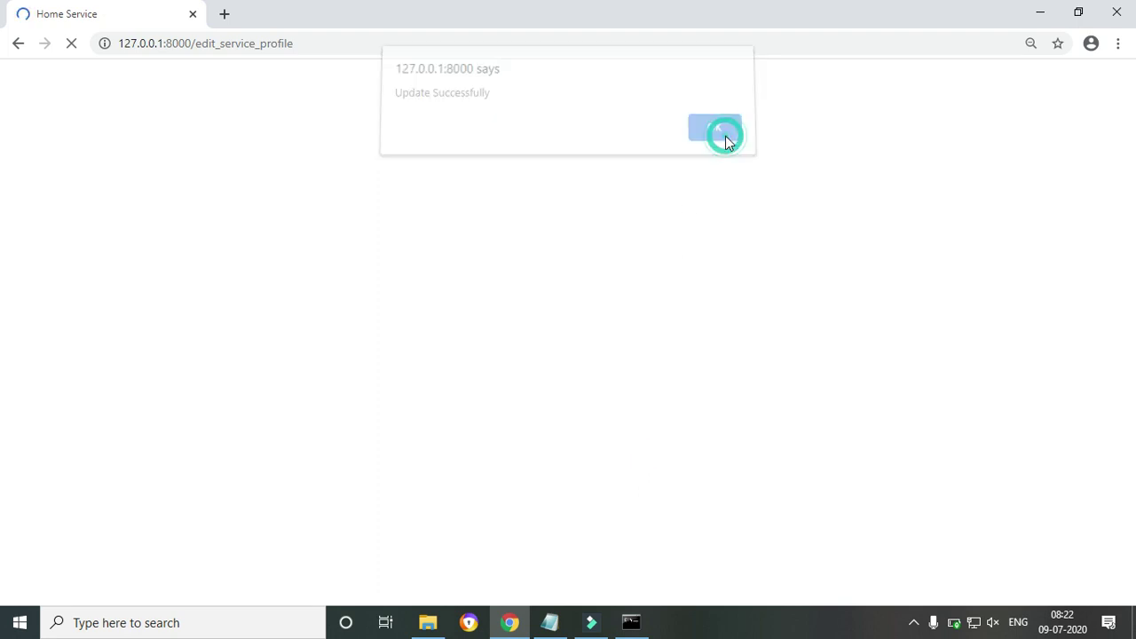
left_click_drag(1130, 152, 1132, 320)
scroll(1129, 64, "up", 2)
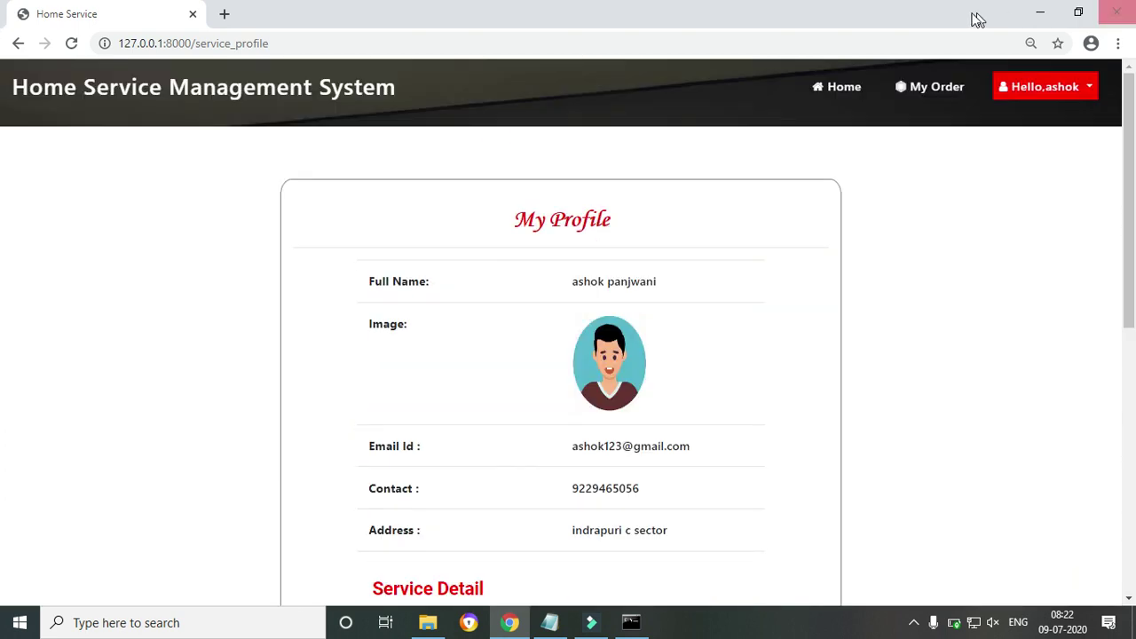
left_click(944, 85)
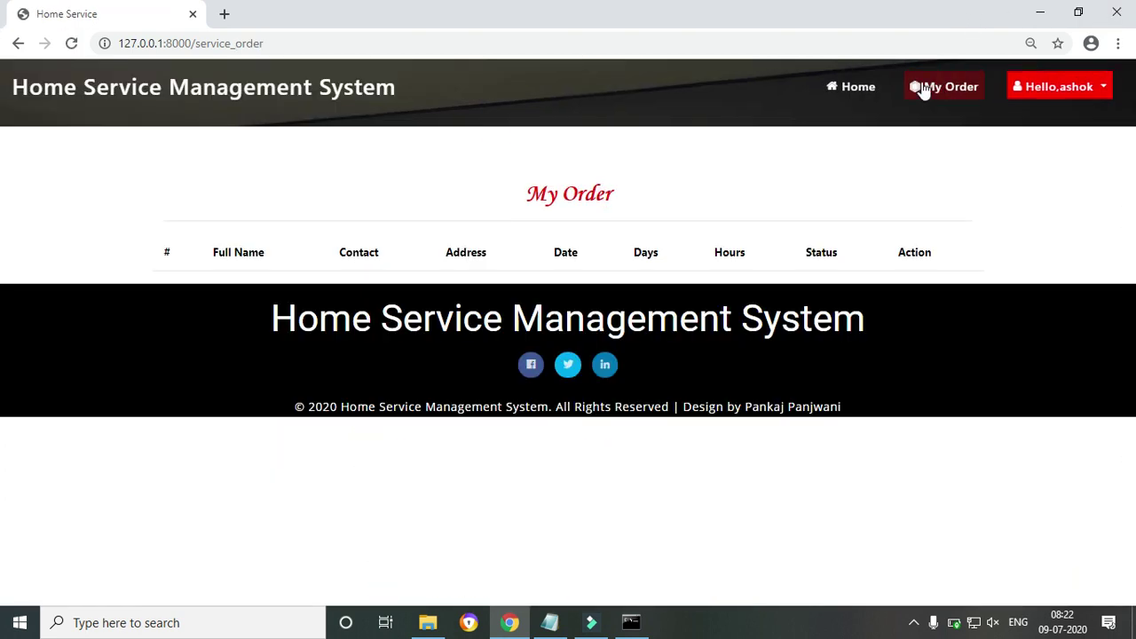
Return to the home page, acknowledging the battery notice and the verification-pending alert
left_click(867, 88)
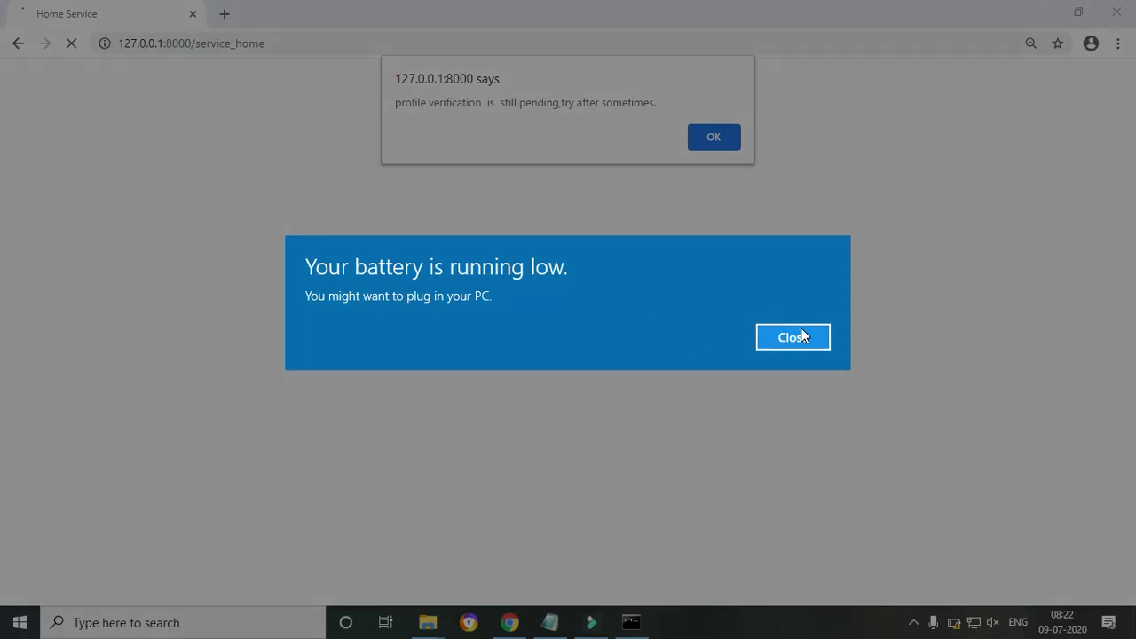
left_click(801, 331)
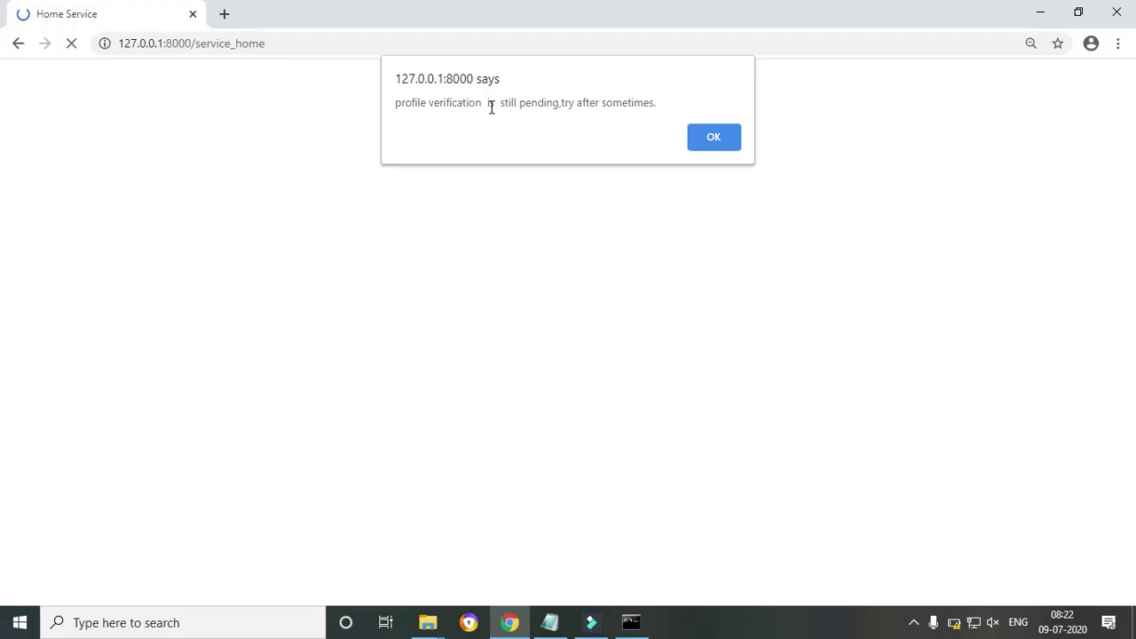
left_click(705, 133)
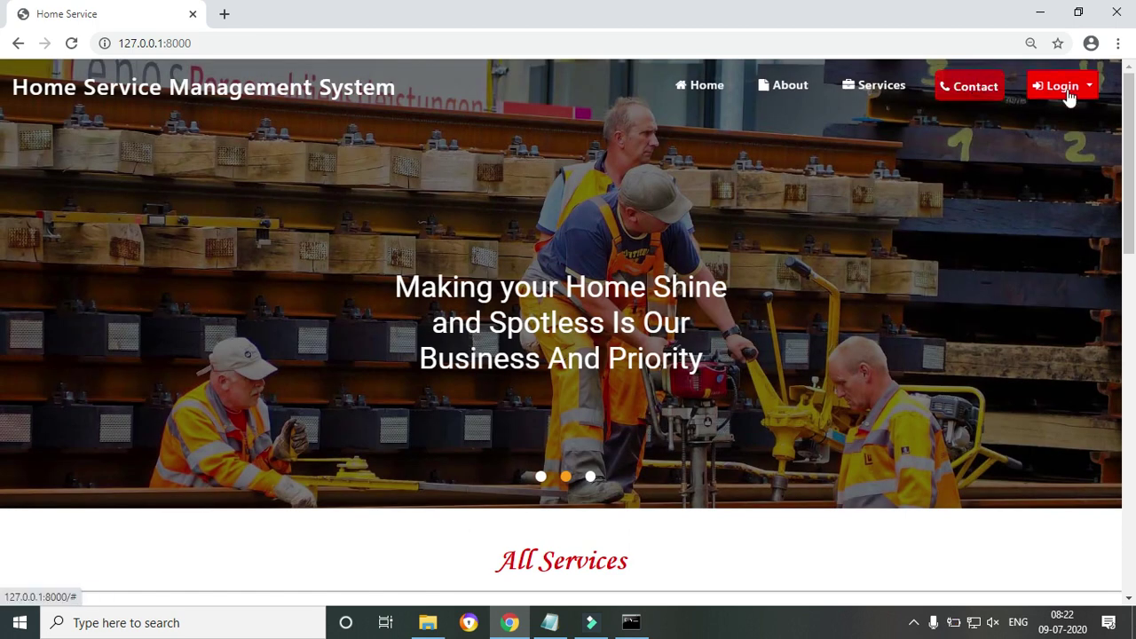
left_click(1066, 89)
Log in through Admin Login as 'admin' with the account password and dismiss the success alert
left_click(1070, 152)
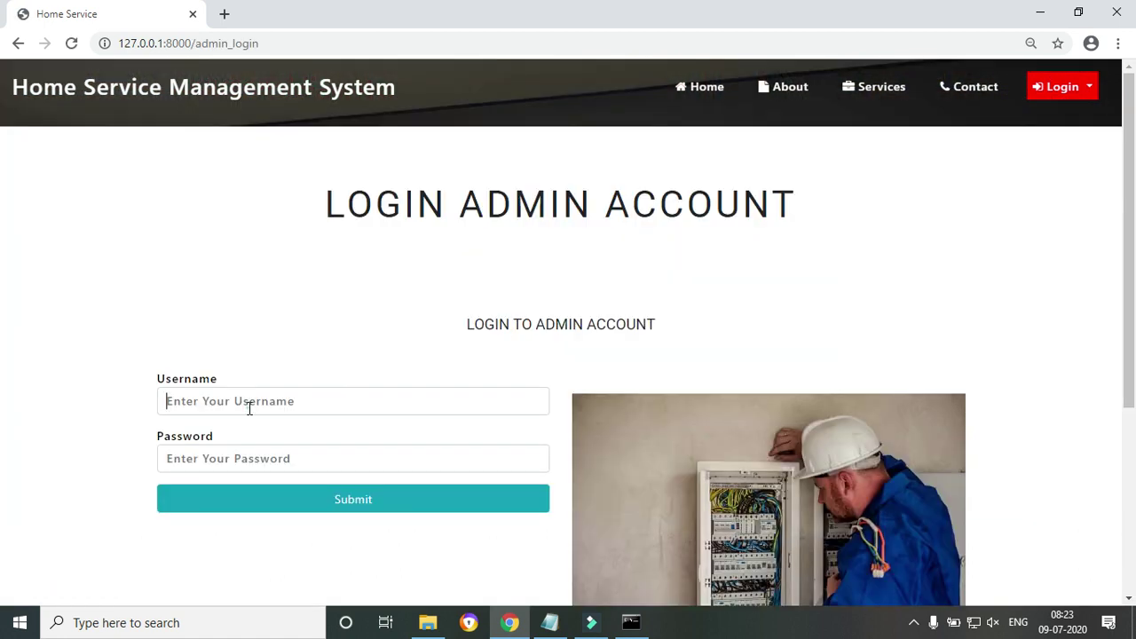
left_click(249, 407)
type("adm")
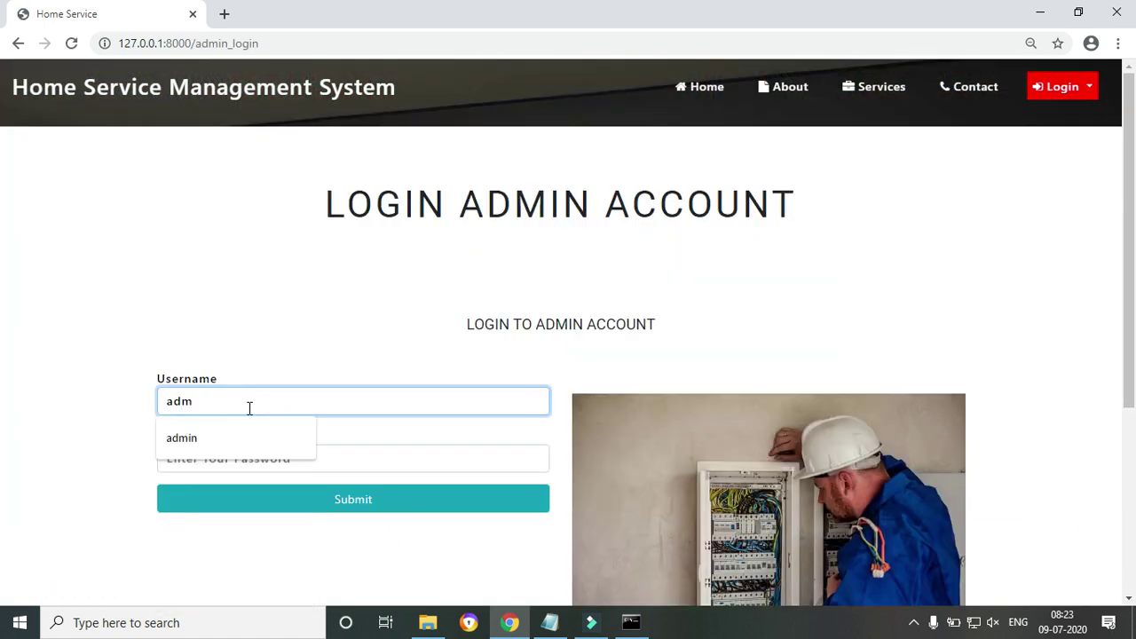
type("in")
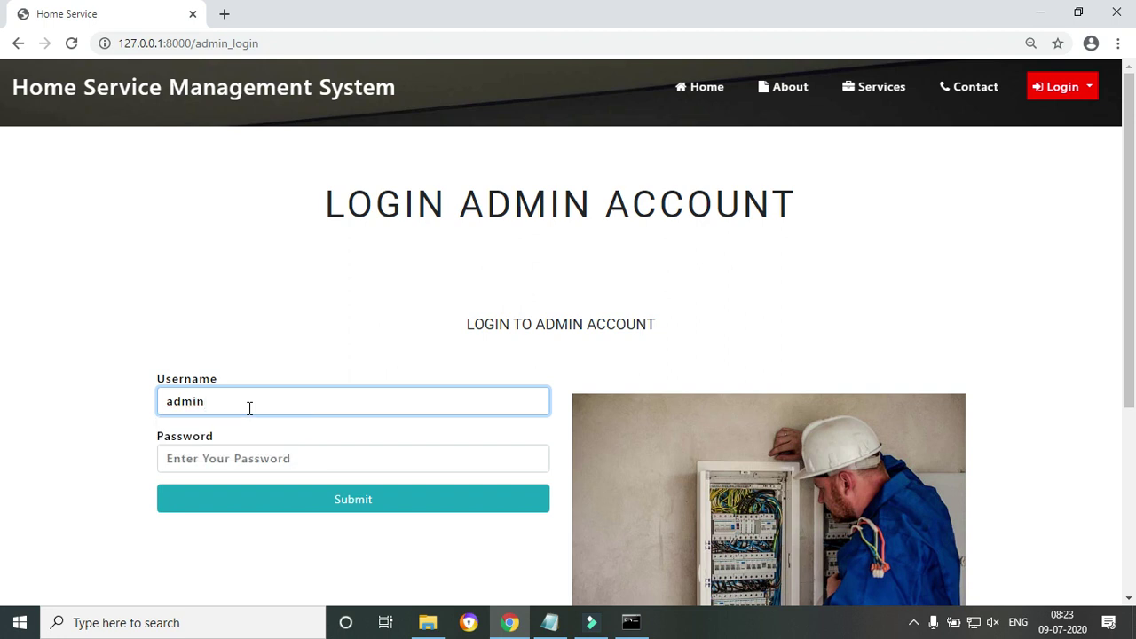
key("Tab")
type("a")
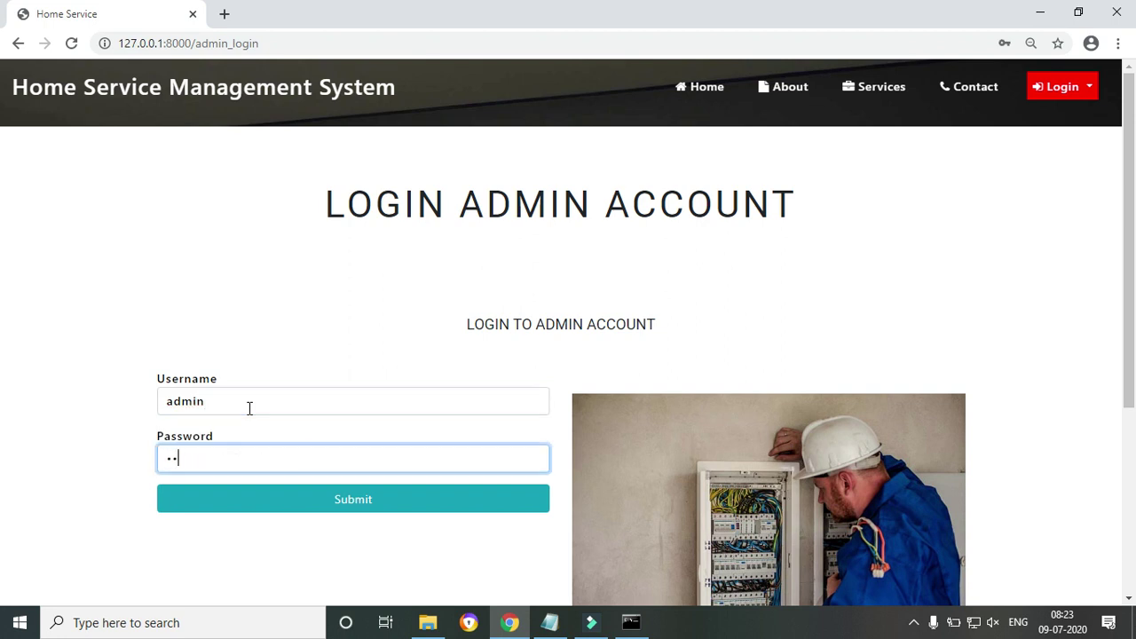
left_click(277, 502)
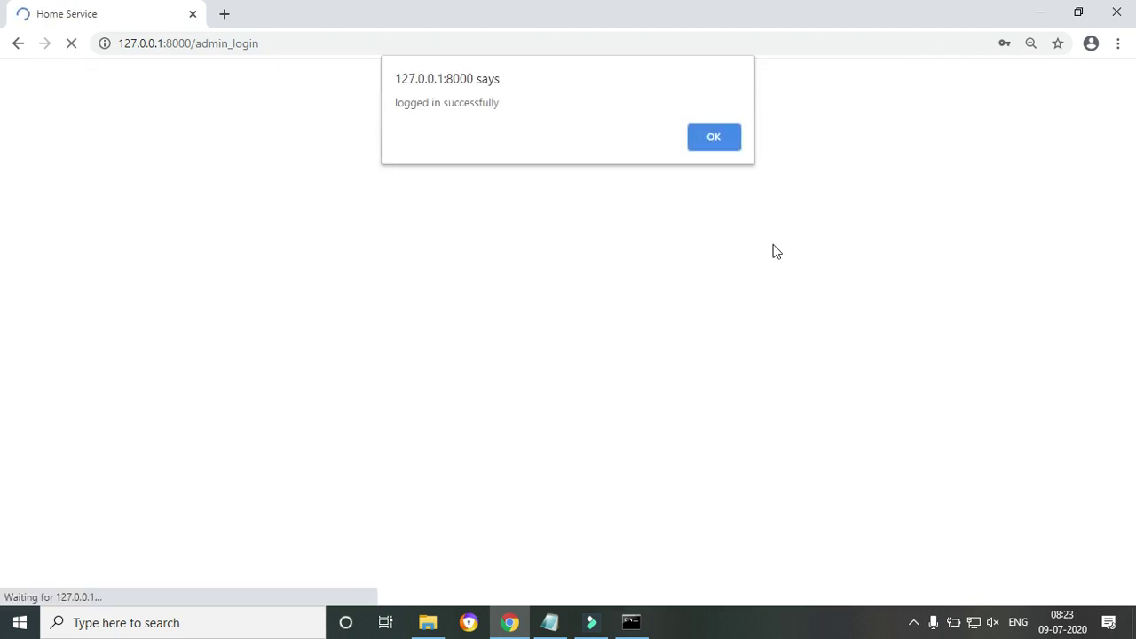
left_click(710, 136)
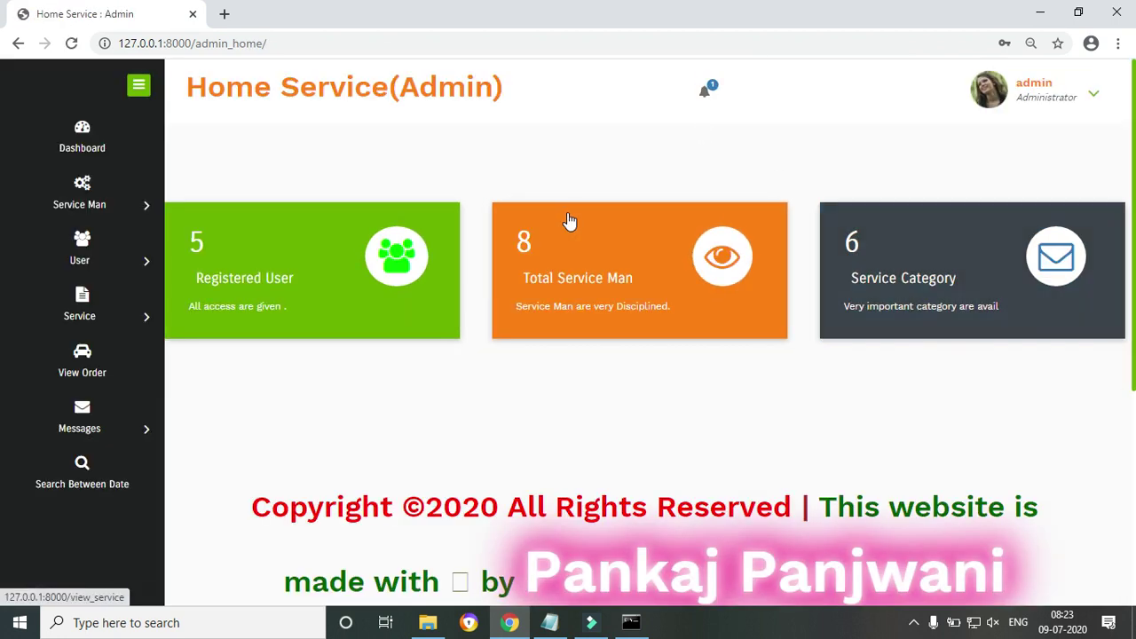
From the notifications, open the newly registered service man and set his status to Accept
left_click(707, 94)
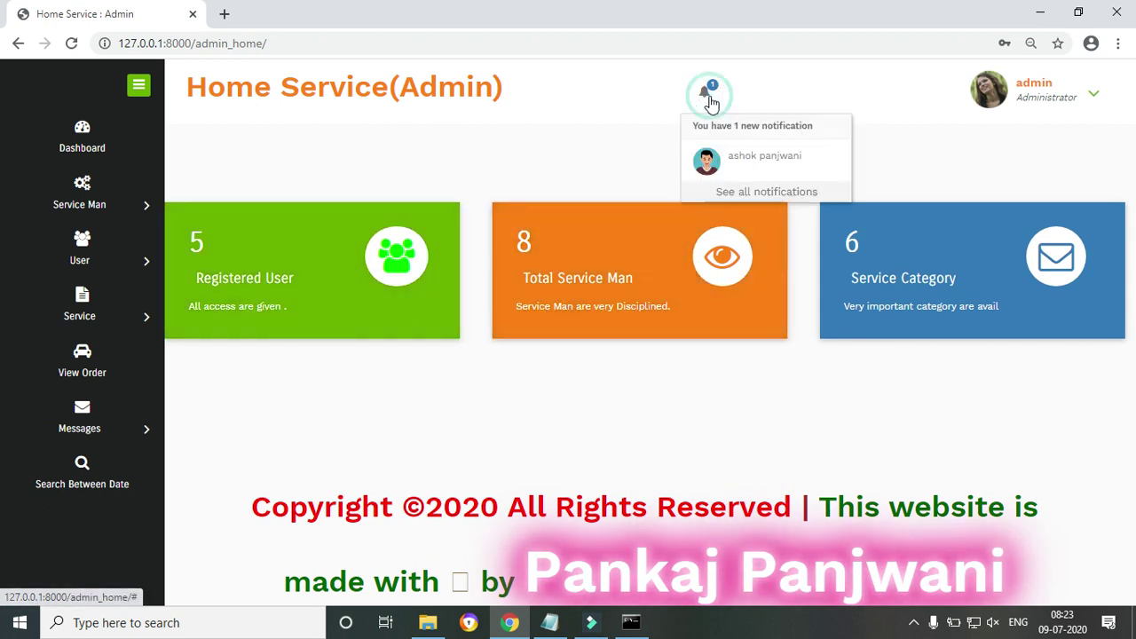
left_click(753, 162)
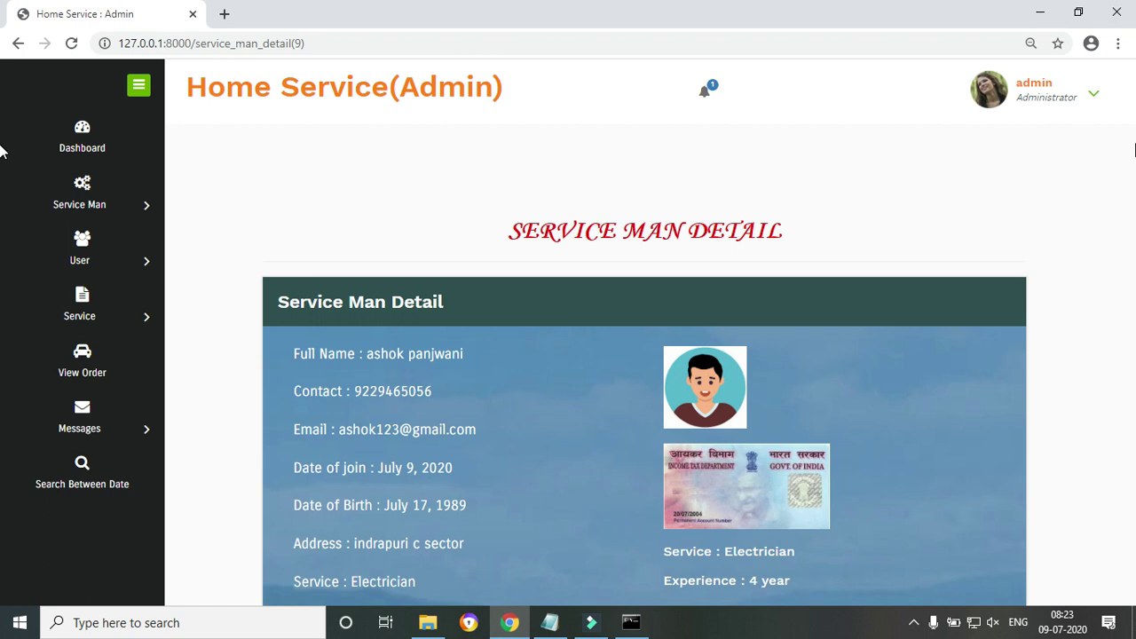
scroll(1, 197, "down", 3)
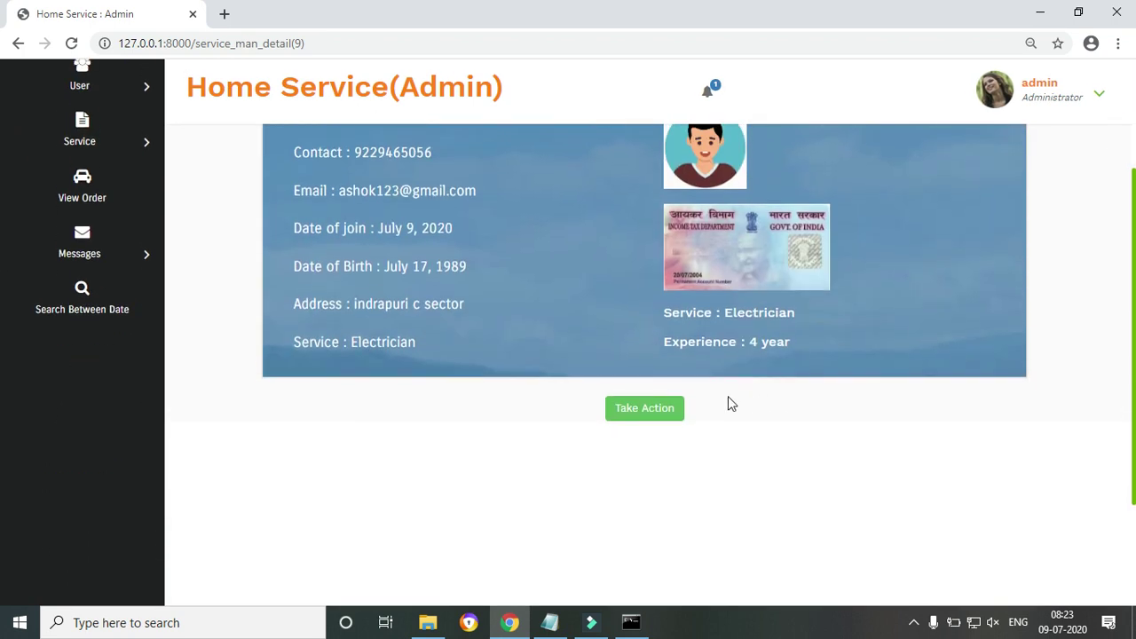
left_click(670, 423)
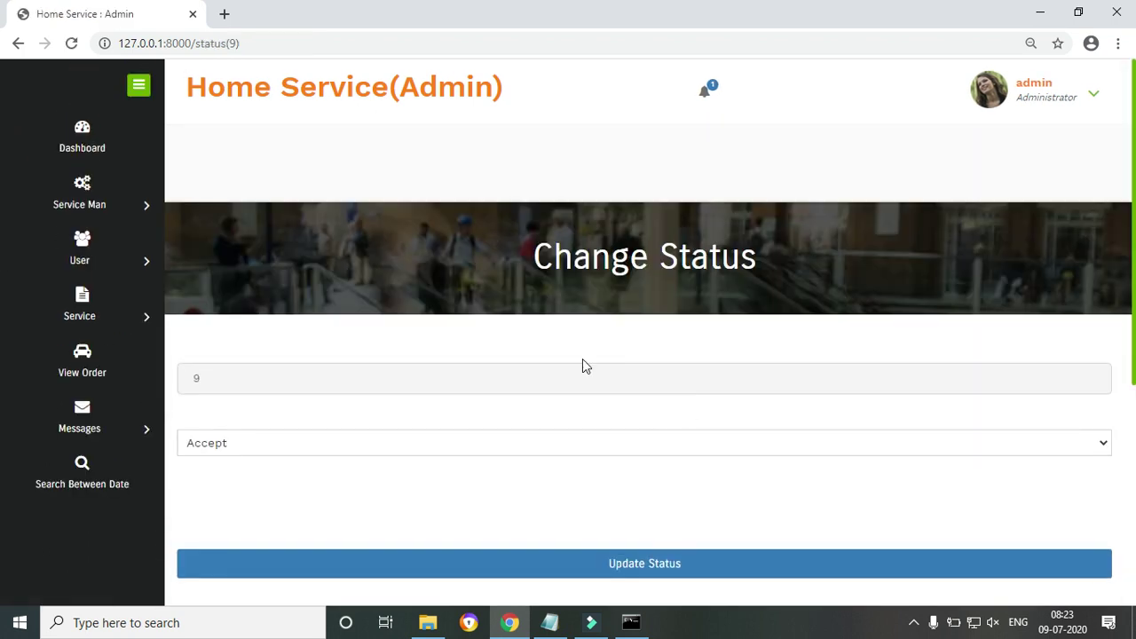
left_click(641, 572)
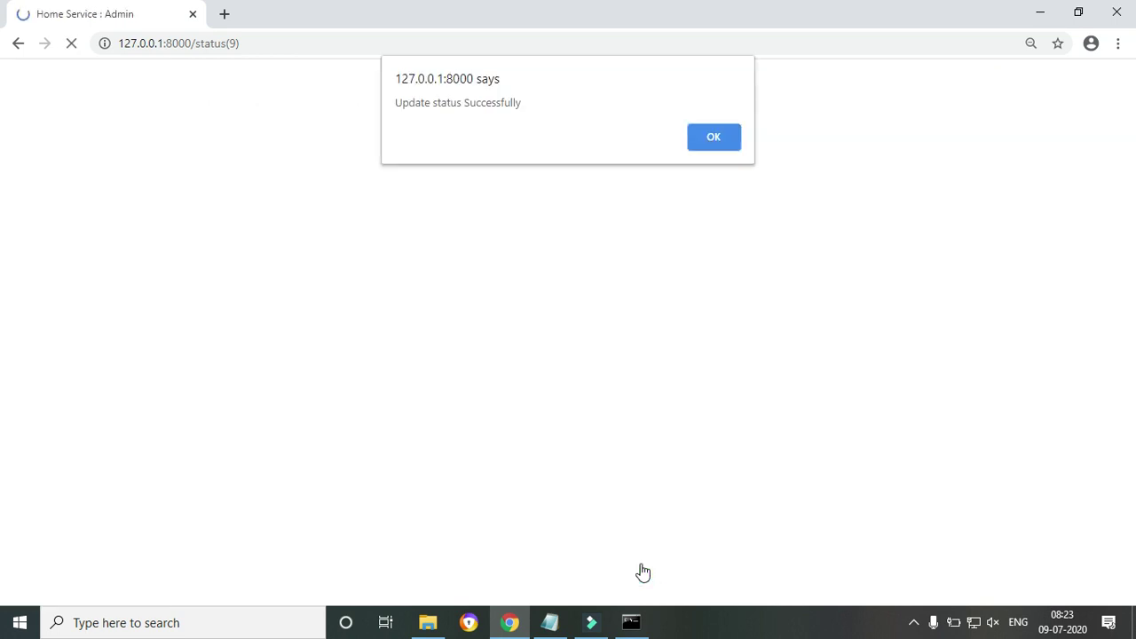
left_click(719, 148)
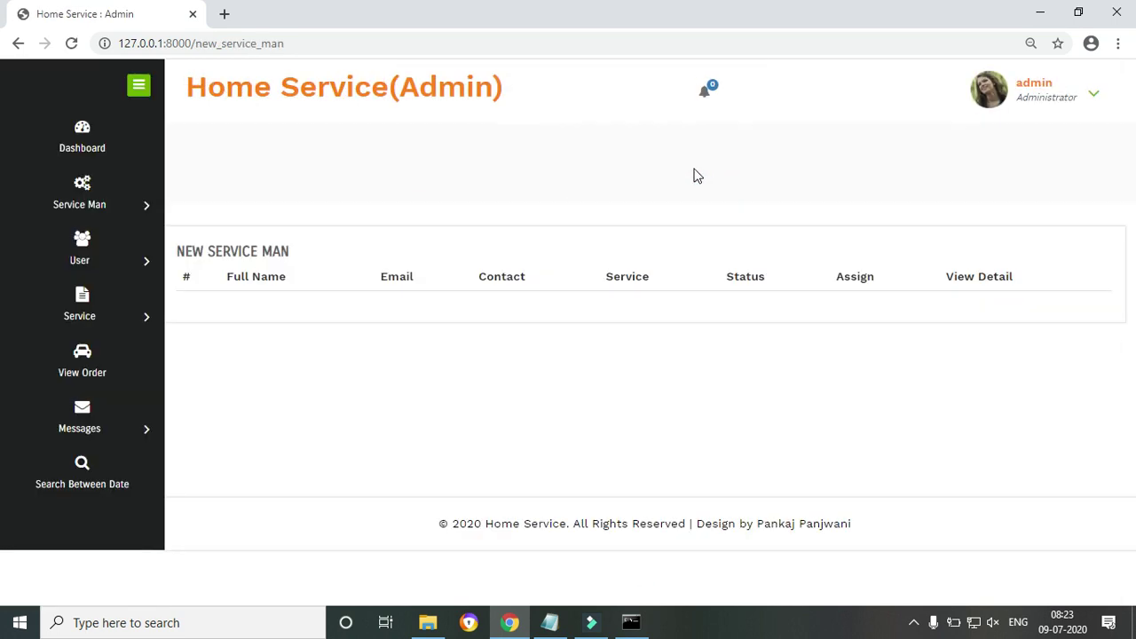
In All Service Man, open the View Detail page for the row 8 service man
mouse_move(137, 213)
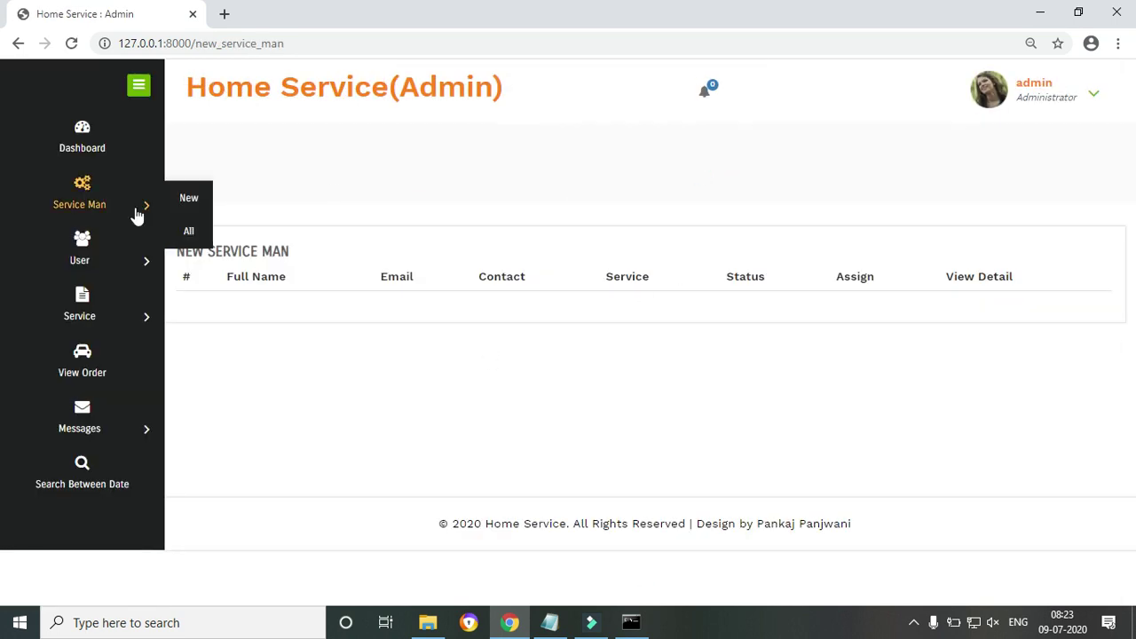
left_click(189, 233)
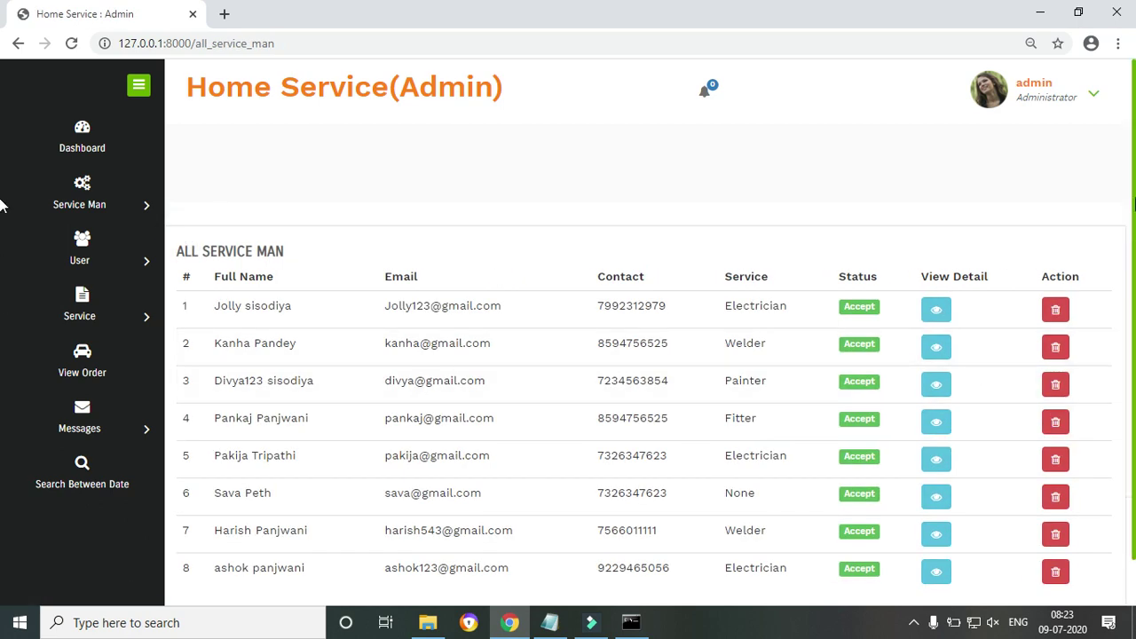
left_click_drag(208, 512, 785, 530)
left_click(820, 520)
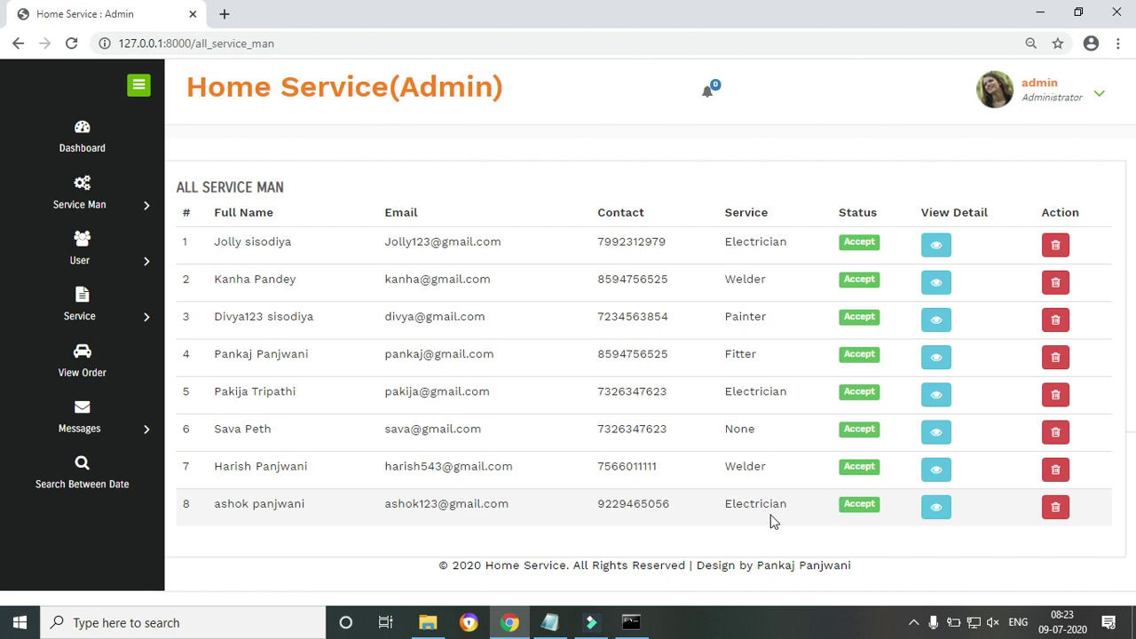
left_click_drag(596, 517, 817, 539)
left_click(820, 536)
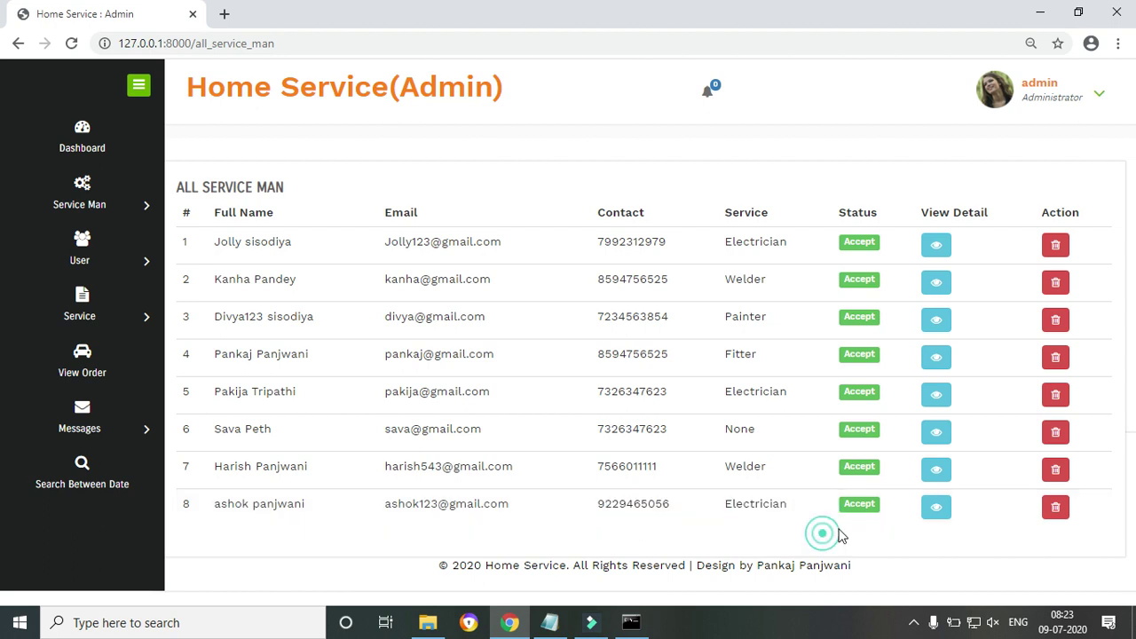
left_click(946, 520)
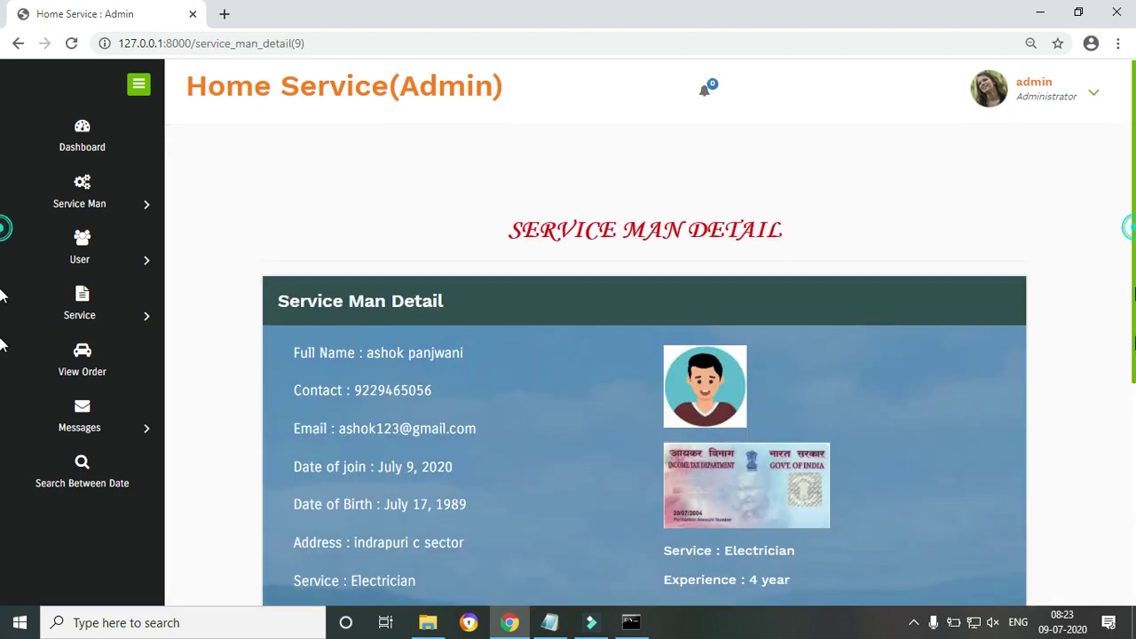
Look over the row 8 service man's details, then go to the list of all orders
scroll(1120, 231, "down", 4)
scroll(1111, 277, "up", 3)
scroll(1111, 276, "up", 1)
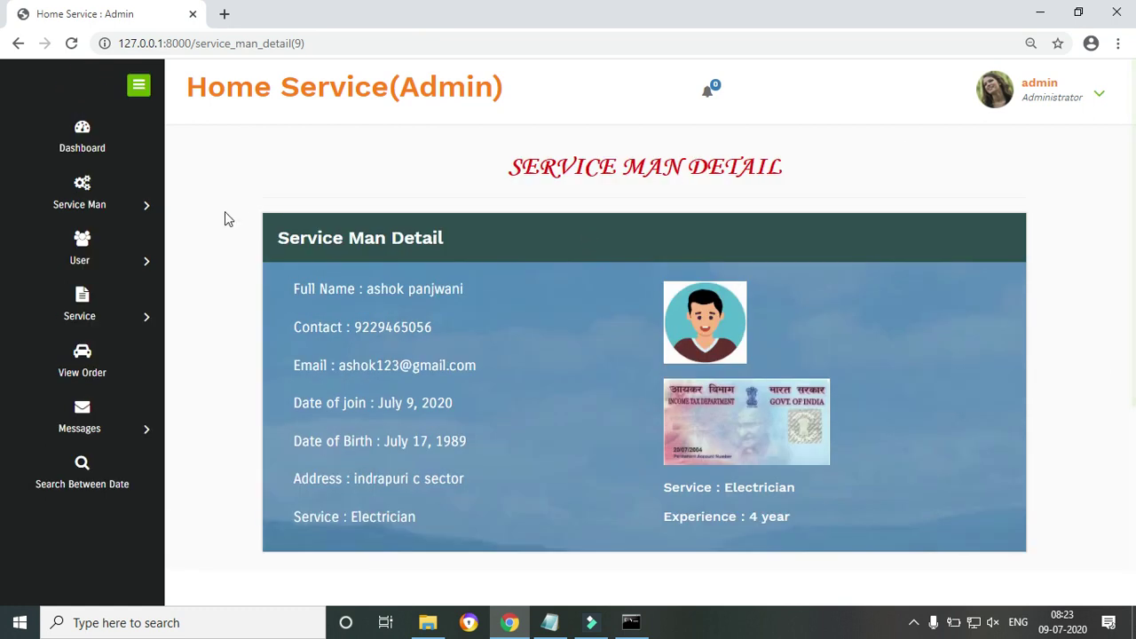
left_click(88, 362)
Review order 6 in the orders list, then log the admin out
left_click_drag(211, 510, 843, 526)
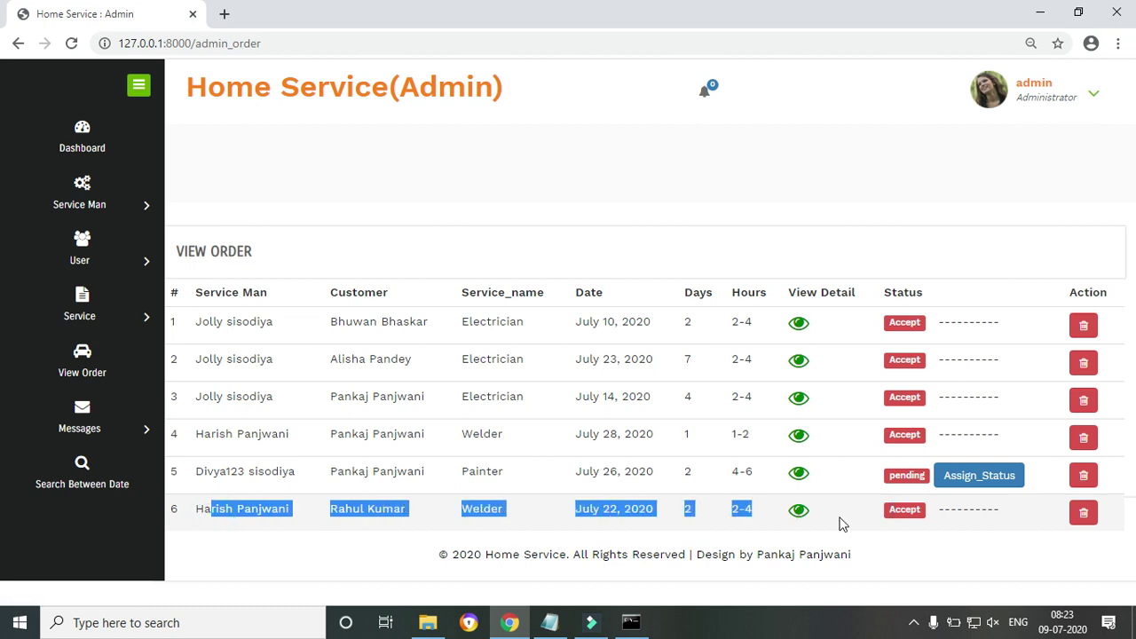
left_click(840, 522)
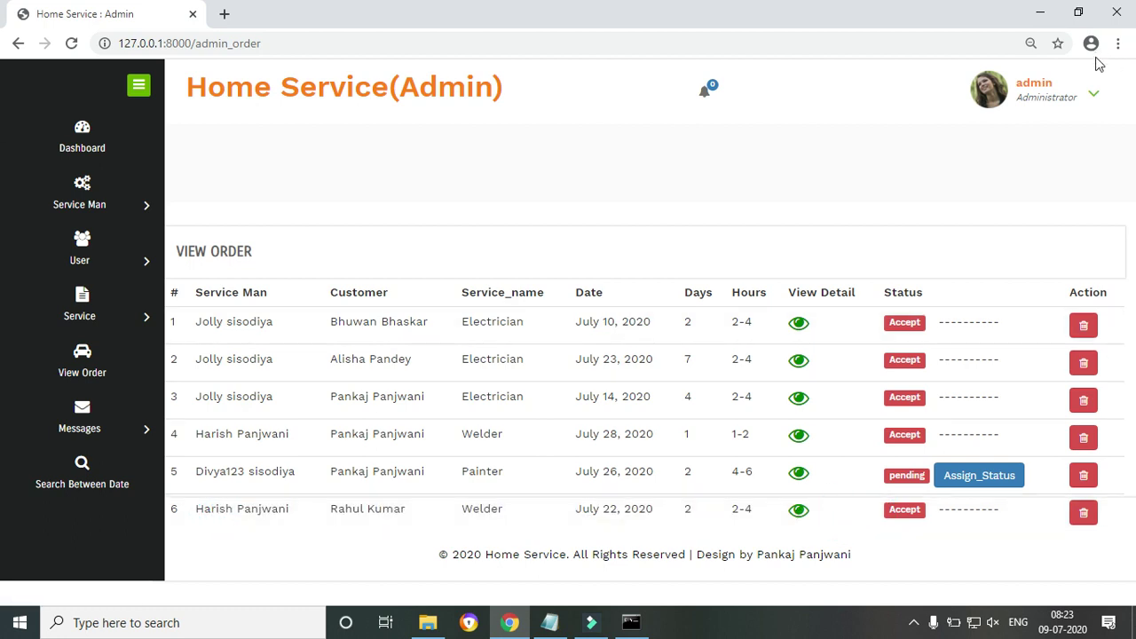
left_click(1094, 89)
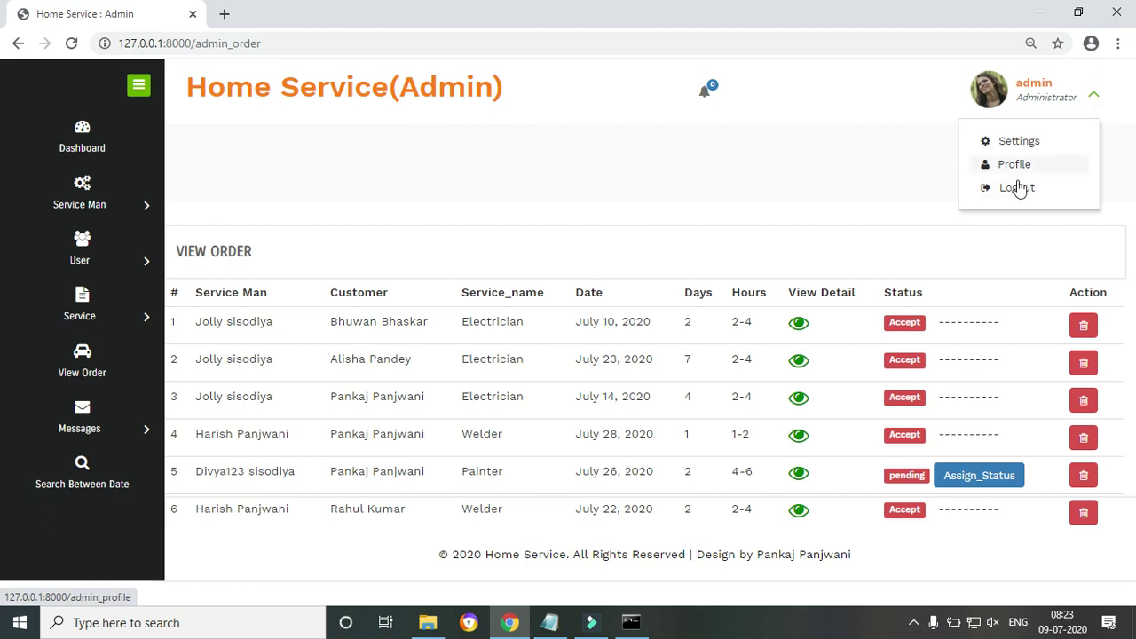
left_click(1018, 187)
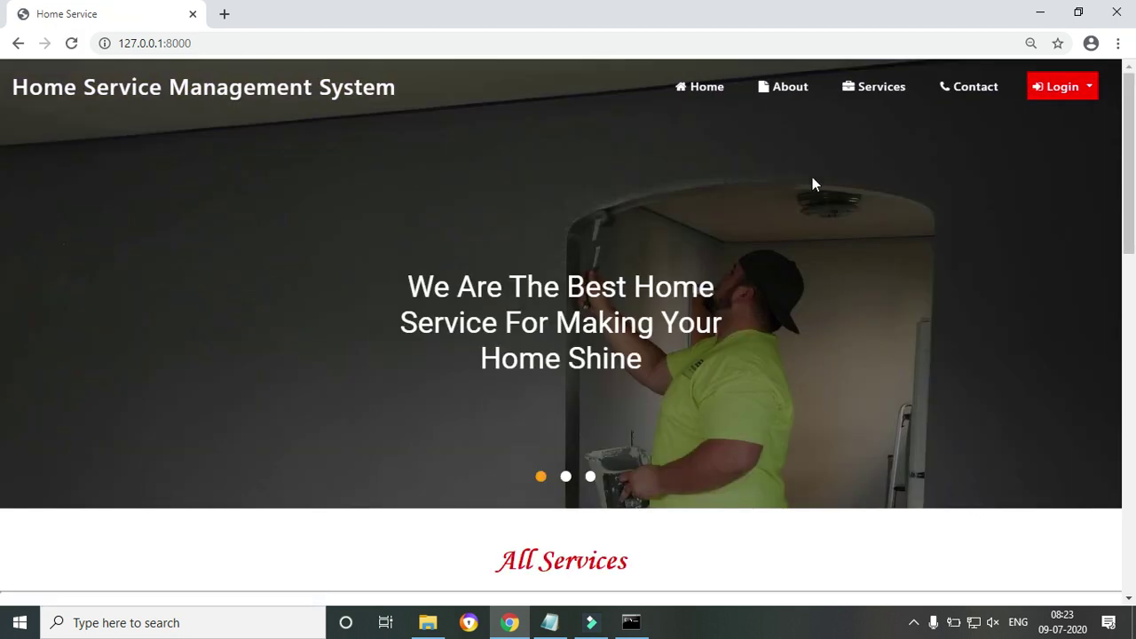
Scroll the home page to the Welder, Painter and Fitter service cards, then switch to Notepad
left_click_drag(1129, 172, 1125, 73)
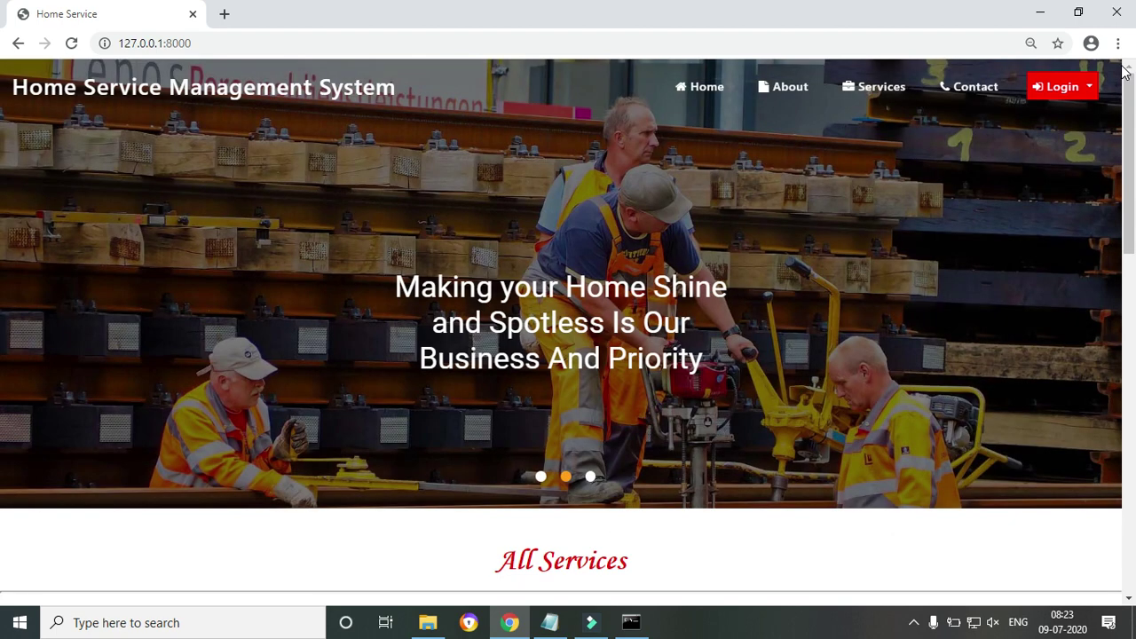
scroll(3, 233, "down", 12)
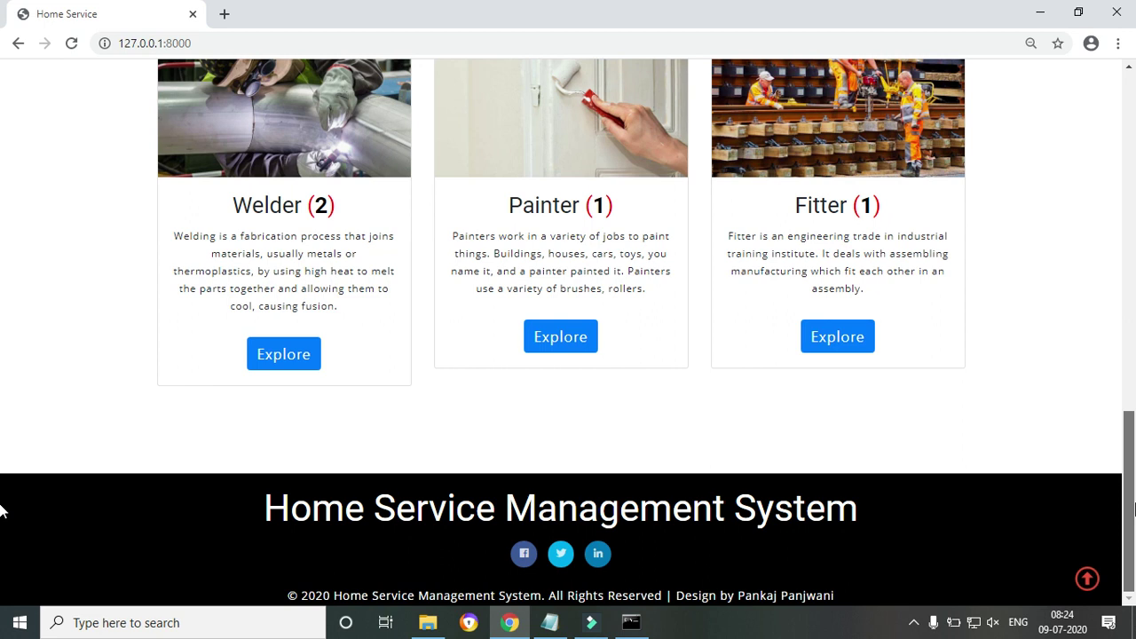
left_click(550, 622)
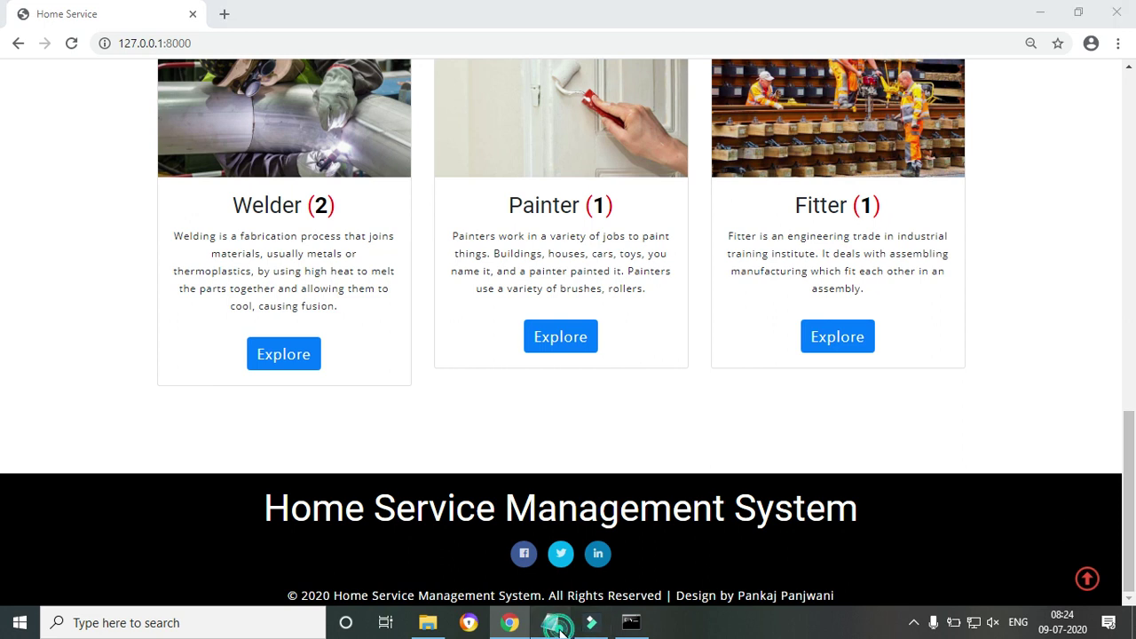
left_click_drag(62, 386, 291, 388)
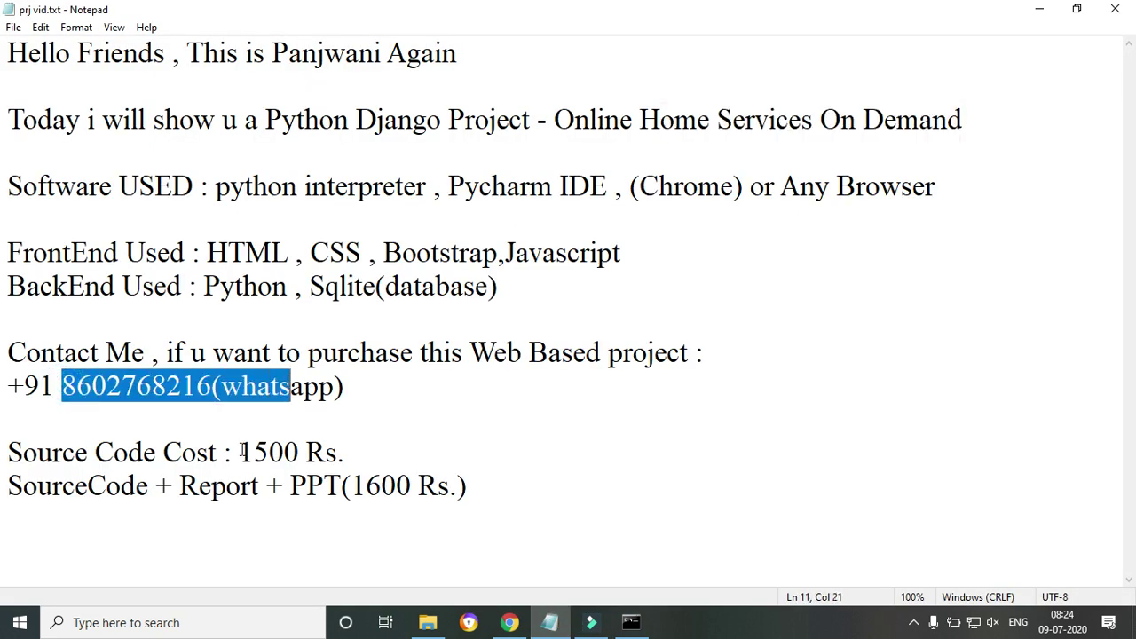
left_click_drag(114, 454, 420, 451)
left_click(213, 526)
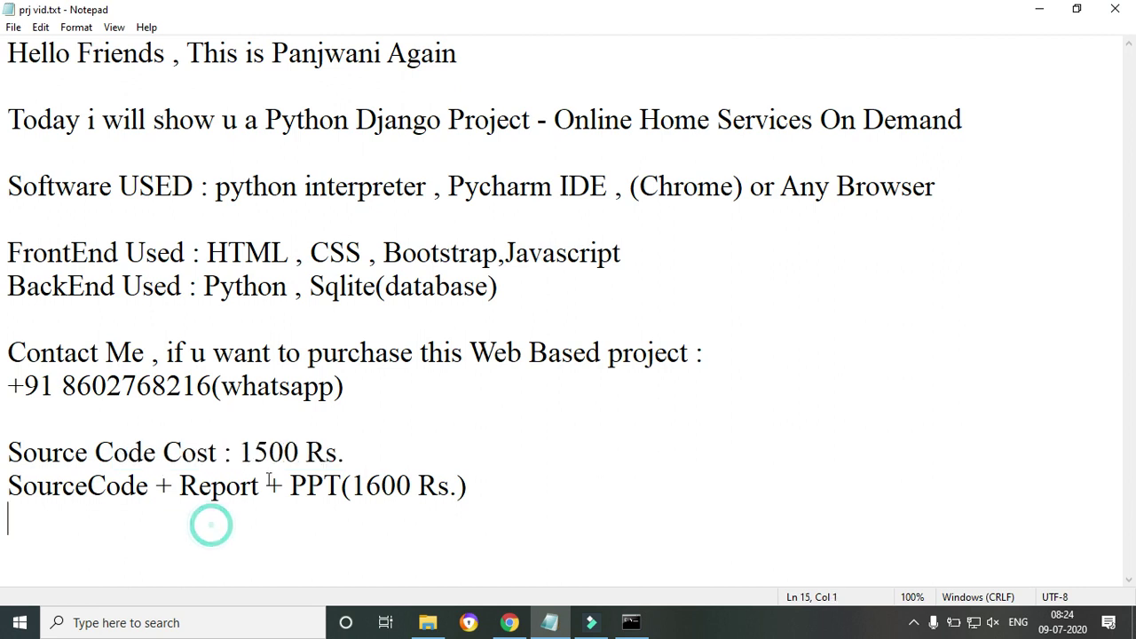
left_click_drag(249, 452, 381, 464)
left_click(139, 476)
left_click_drag(140, 477, 468, 487)
left_click(232, 543)
left_click(288, 513)
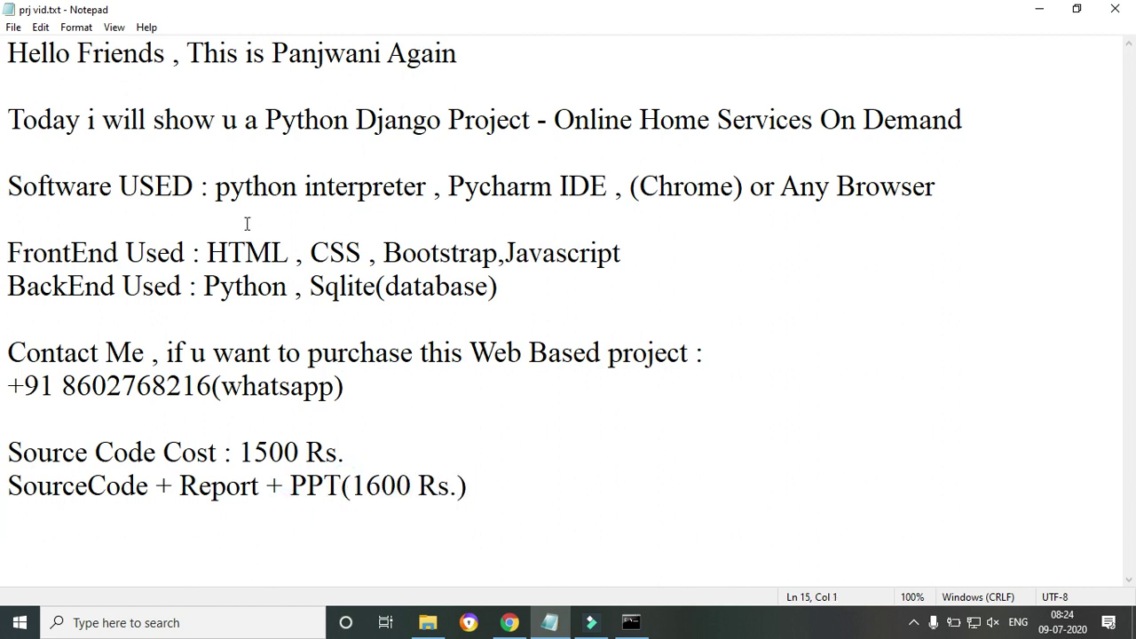
left_click(172, 193)
left_click_drag(19, 186, 192, 286)
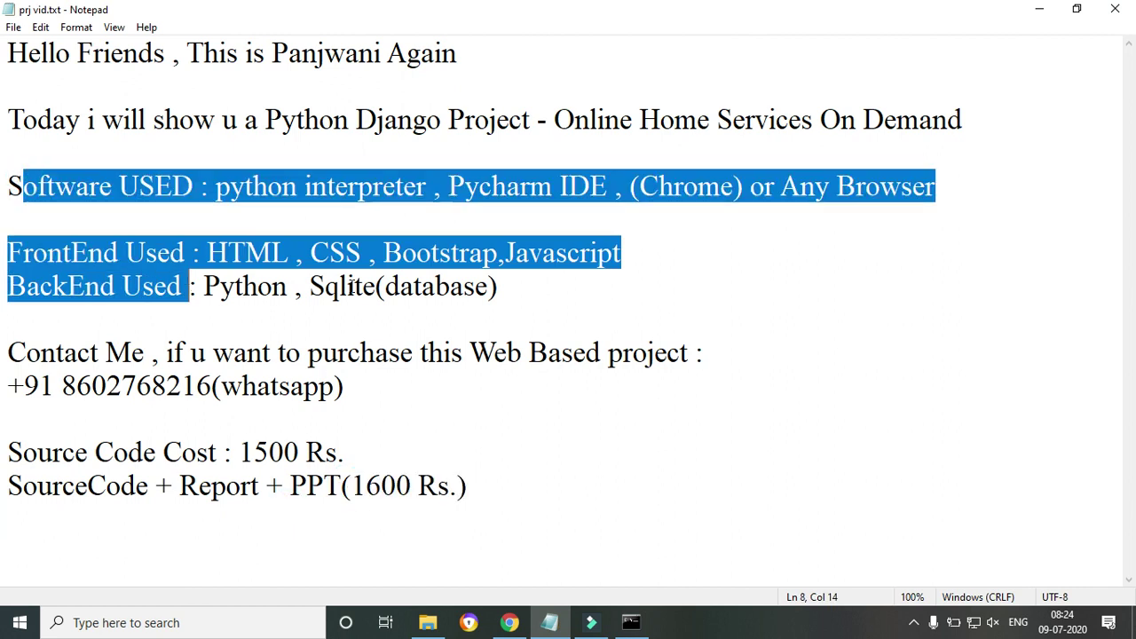
left_click(349, 284)
left_click_drag(50, 187, 512, 329)
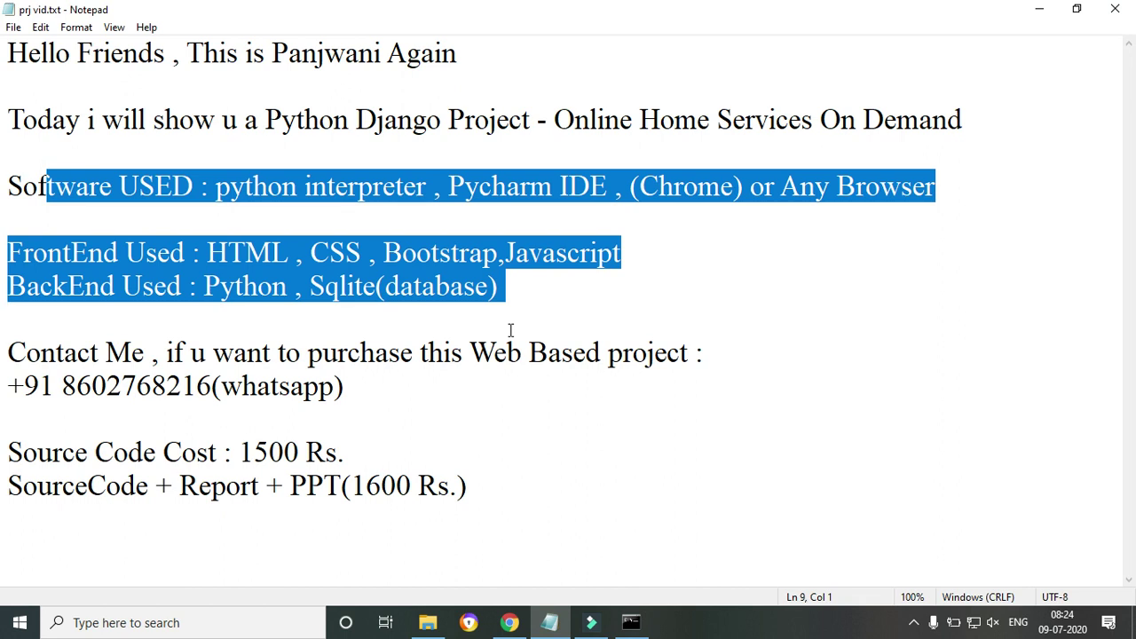
left_click(510, 330)
left_click_drag(240, 184, 592, 187)
left_click(621, 183)
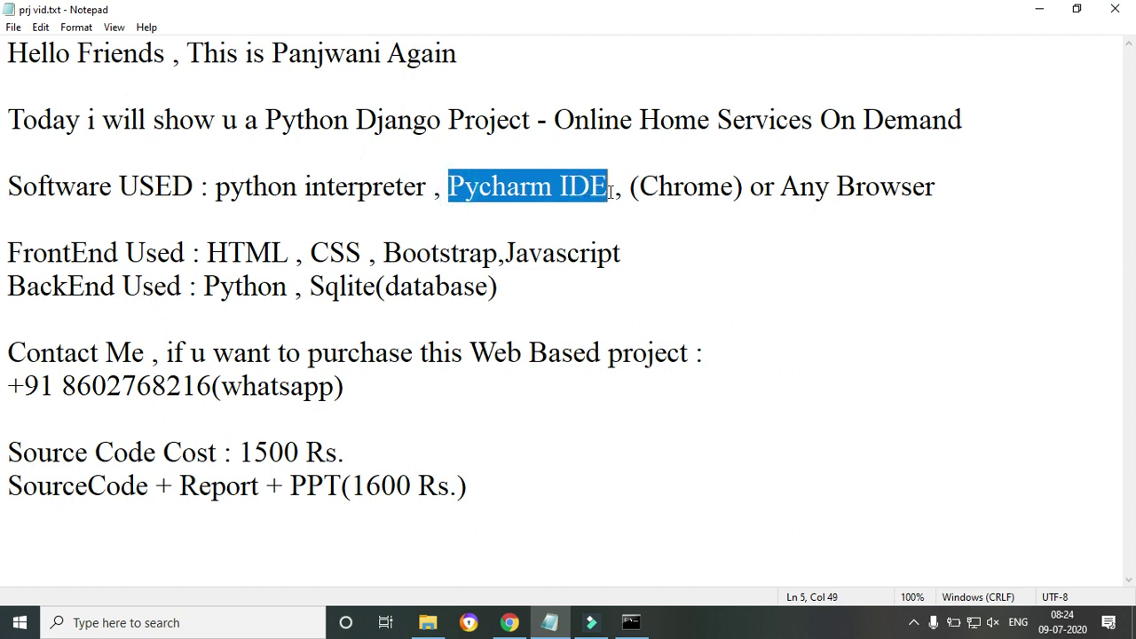
left_click(491, 198)
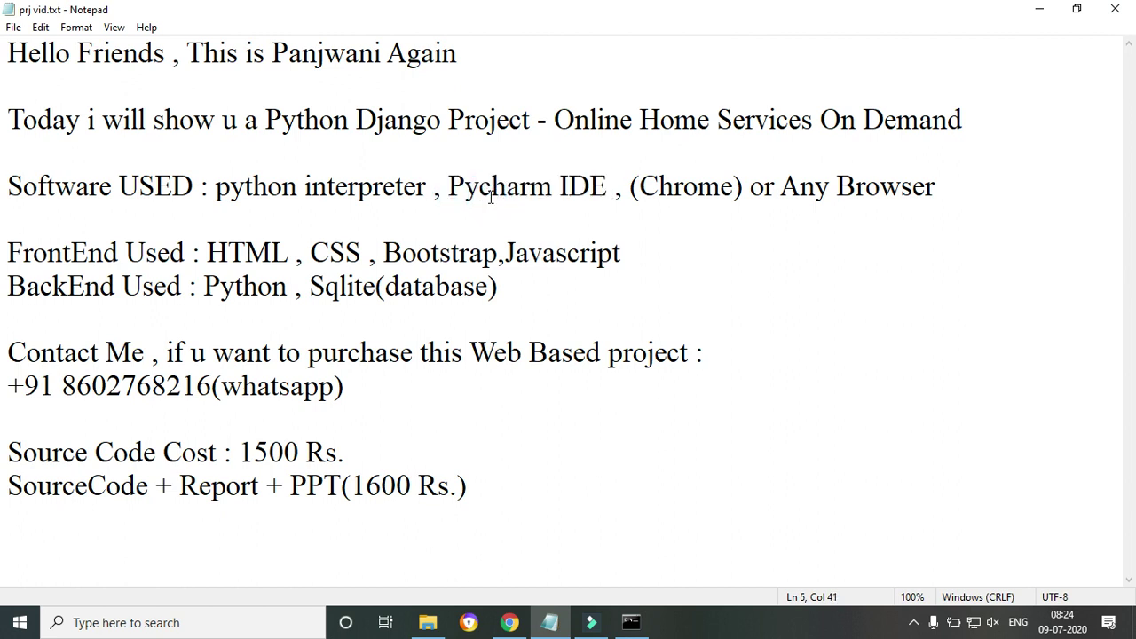
left_click_drag(449, 186, 992, 187)
left_click(579, 252)
left_click(618, 249)
left_click(675, 231)
left_click_drag(682, 186, 916, 186)
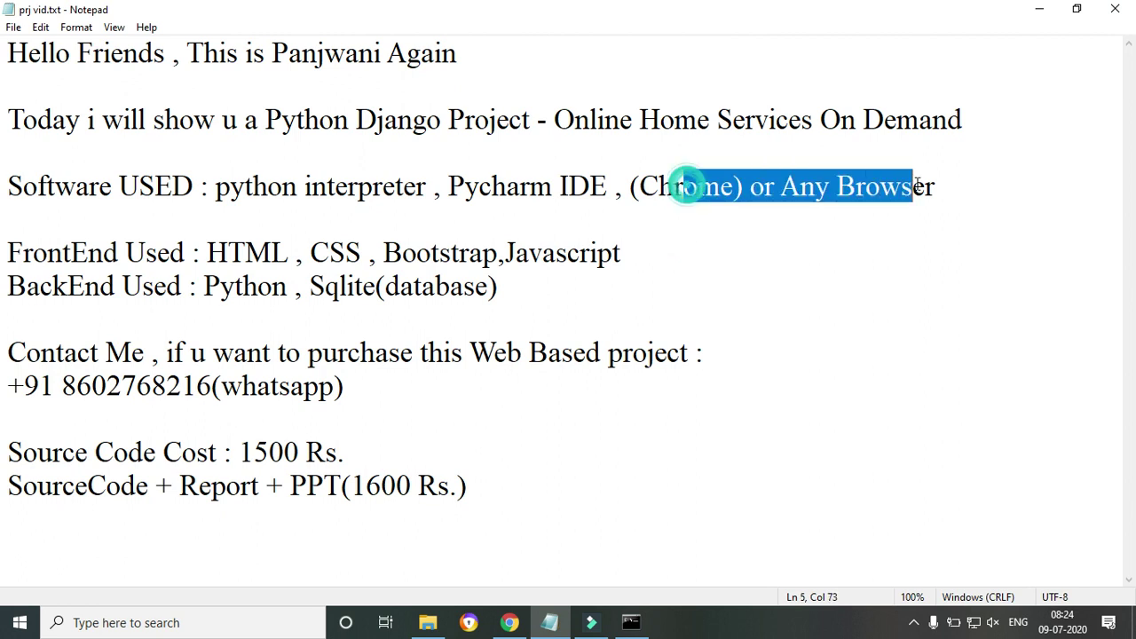
left_click(621, 233)
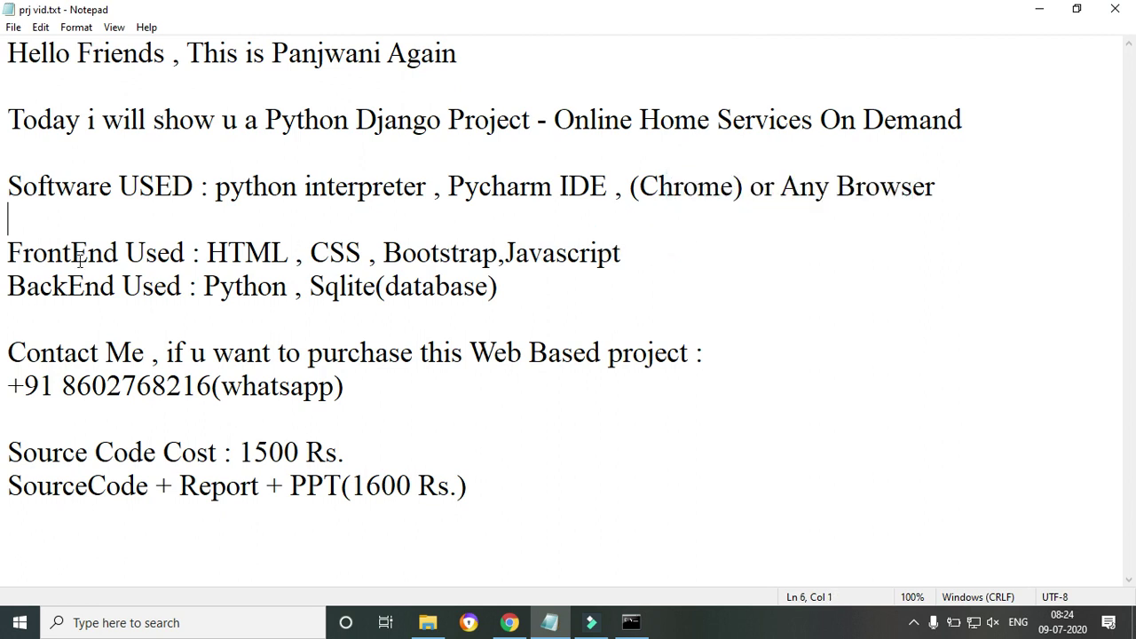
left_click_drag(7, 253, 646, 257)
left_click(321, 284)
left_click_drag(218, 188, 798, 216)
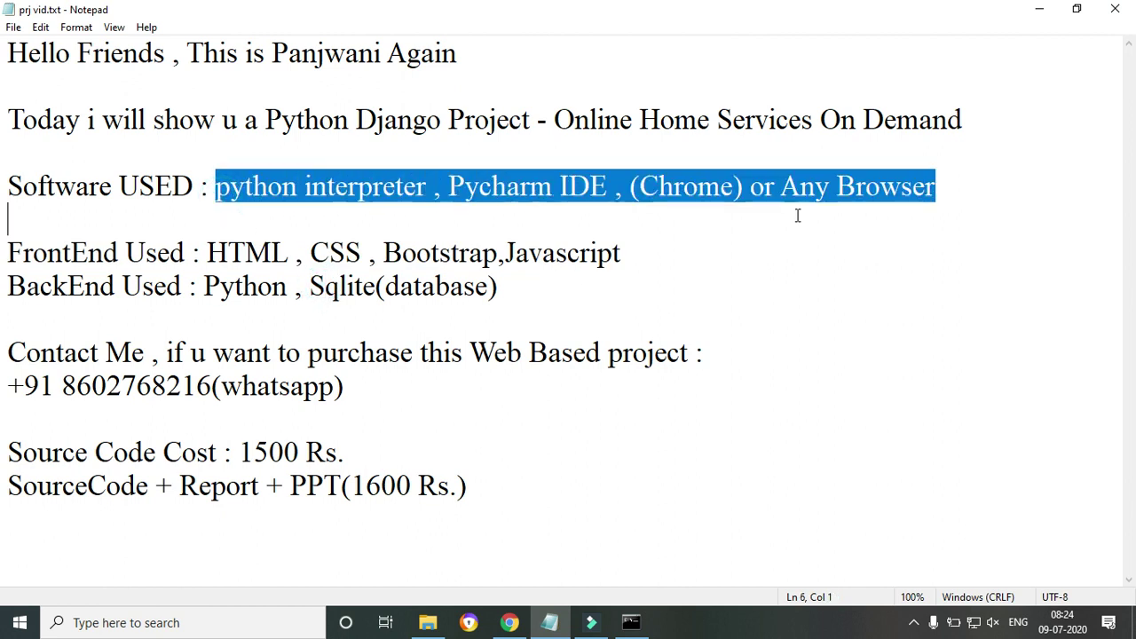
left_click(361, 252)
left_click_drag(62, 253, 211, 253)
left_click(62, 286)
left_click_drag(119, 290, 663, 254)
left_click(340, 346)
left_click(365, 258)
left_click_drag(245, 253, 619, 256)
left_click(435, 285)
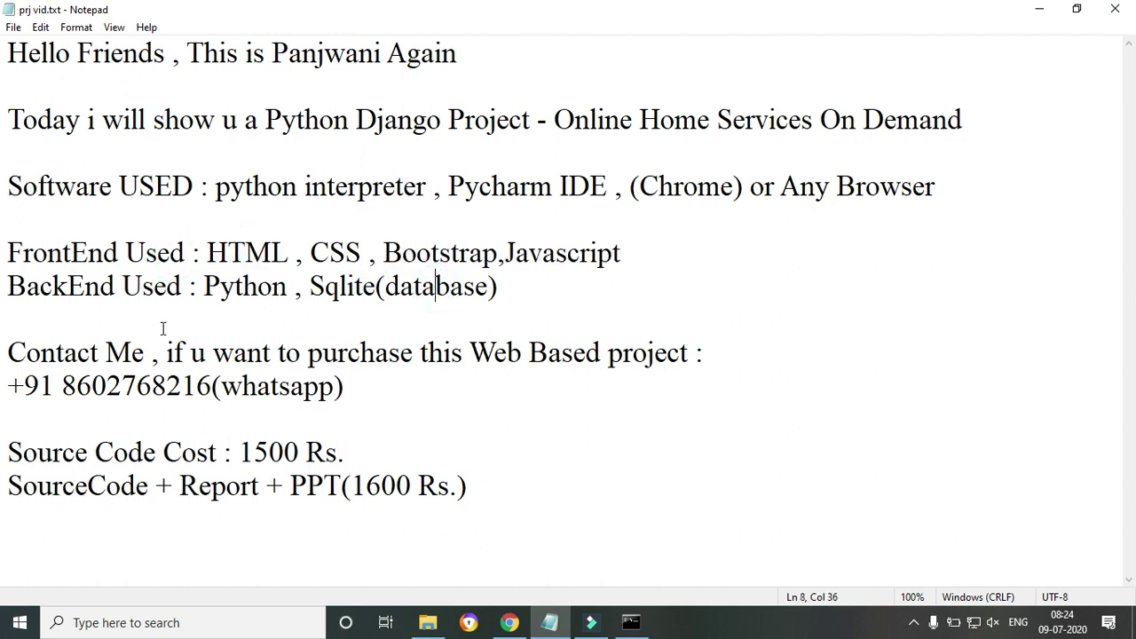
left_click_drag(27, 286, 220, 275)
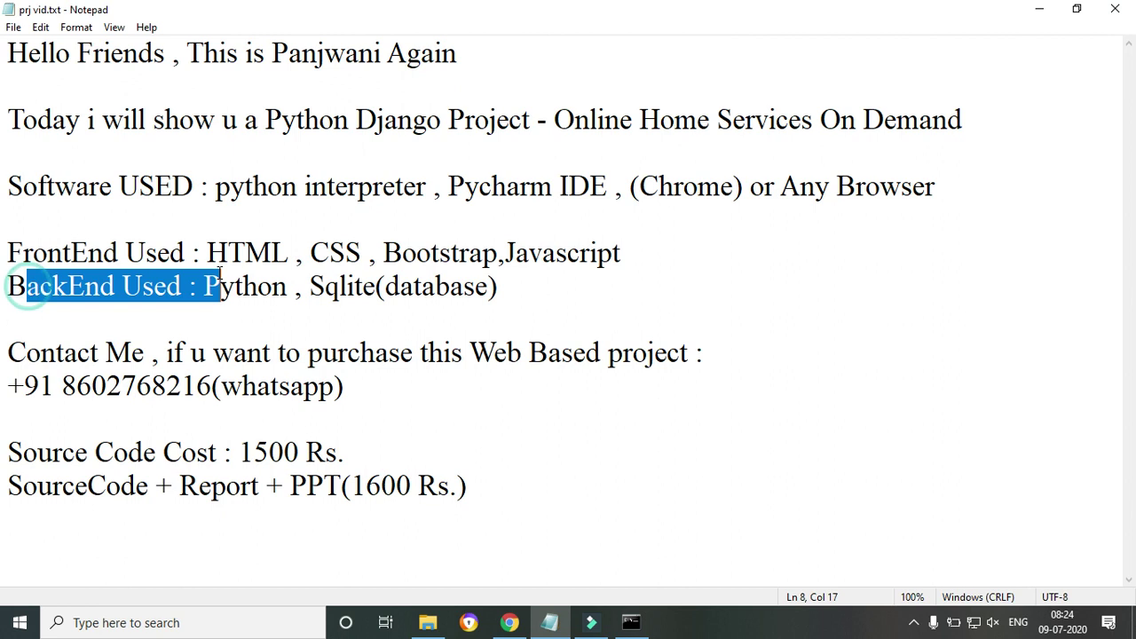
left_click(215, 364)
left_click_drag(321, 286, 522, 280)
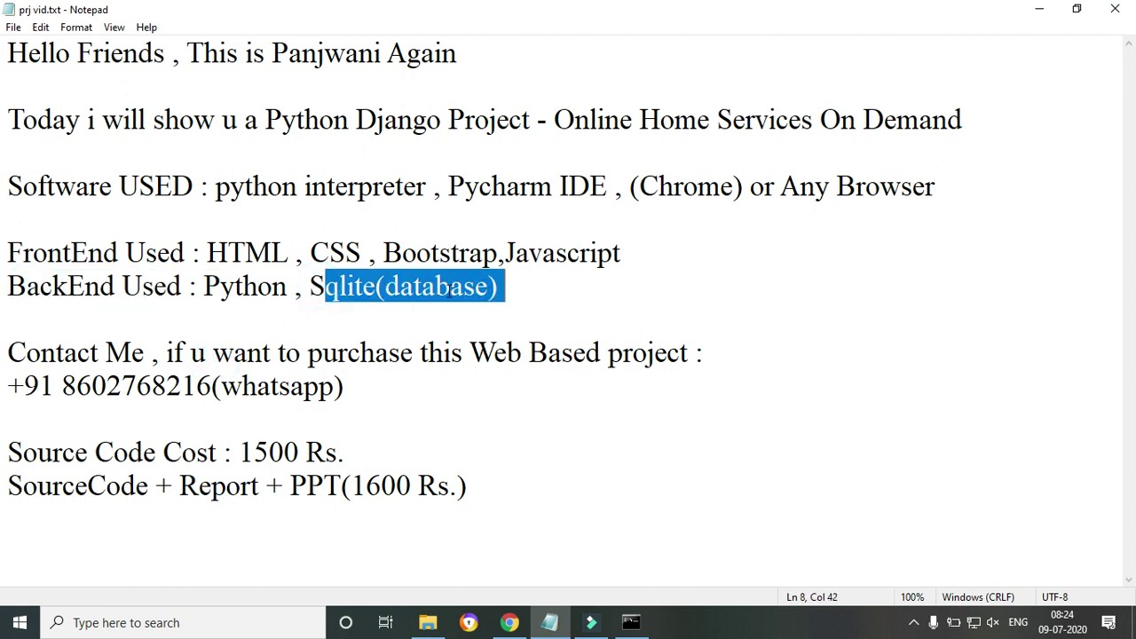
left_click(318, 331)
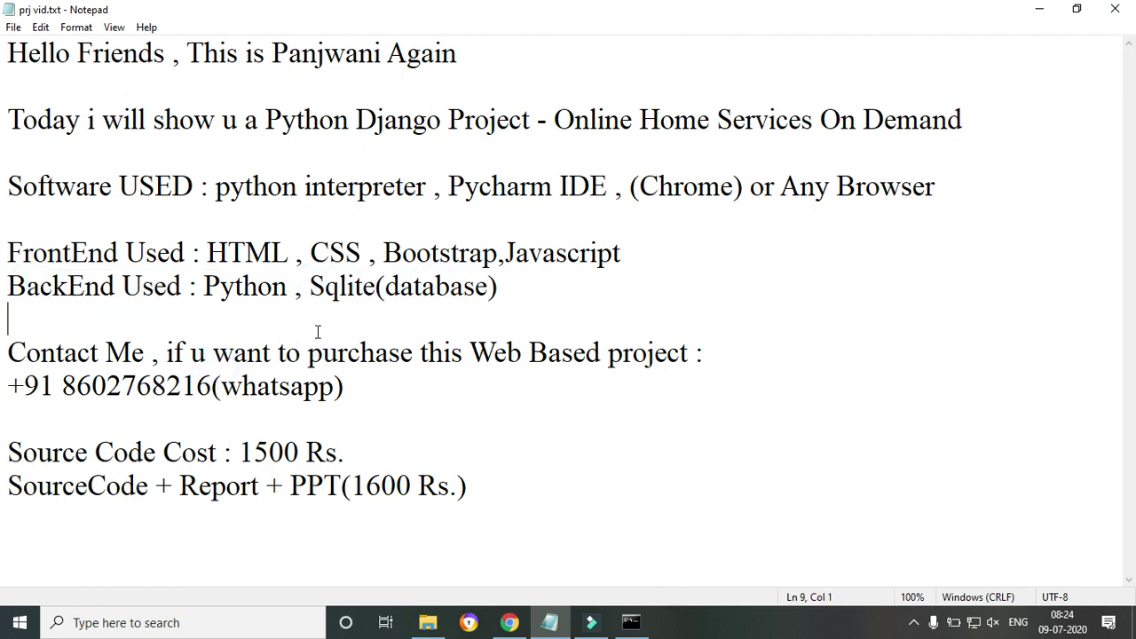